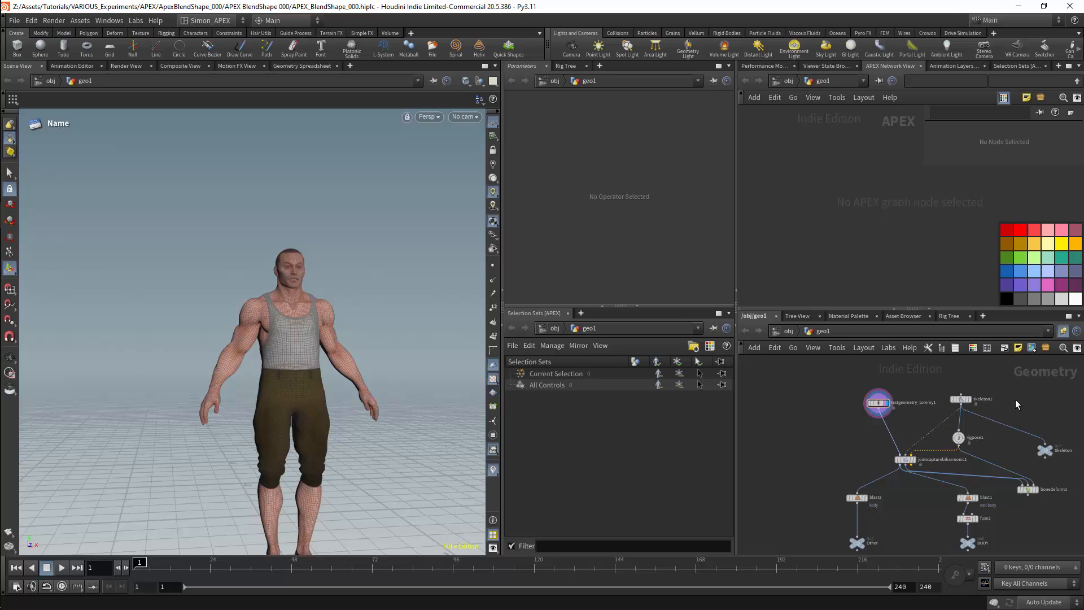
# - Inspect the settings of the testgeometry_tommy1 node and the character it displays
pyautogui.scroll(3, 1015, 395)
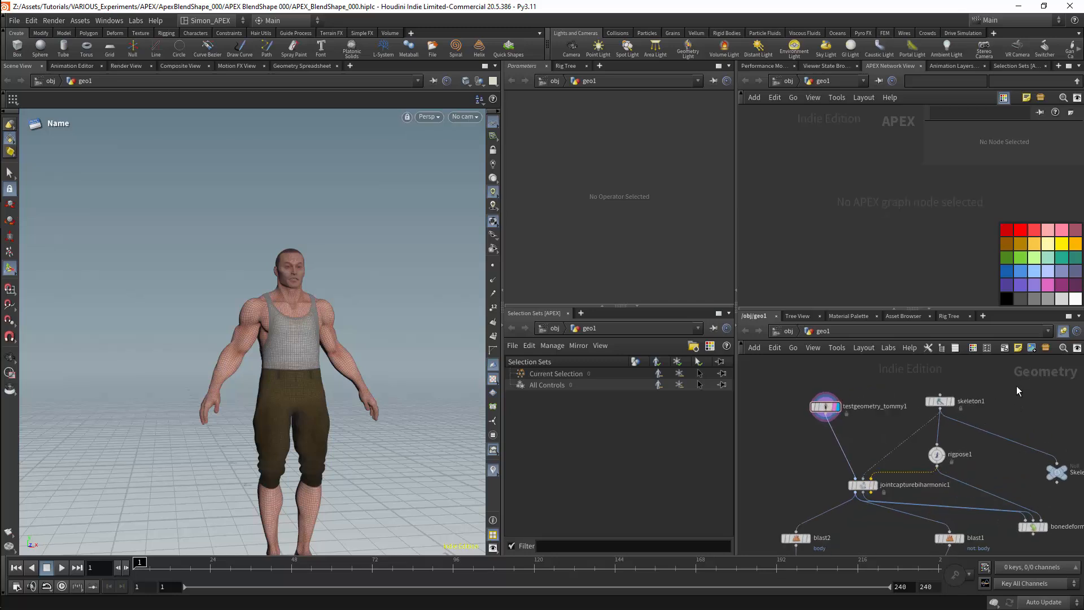
pyautogui.scroll(-1, 1006, 389)
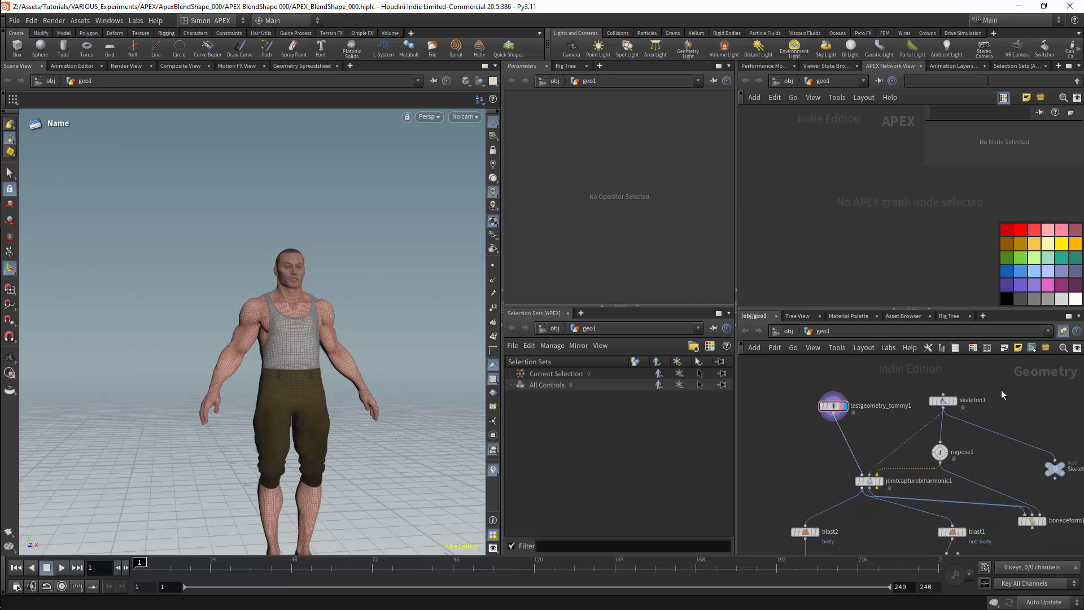
pyautogui.scroll(2, 938, 389)
pyautogui.moveTo(937, 388); pyautogui.dragTo(992, 411, button='middle')
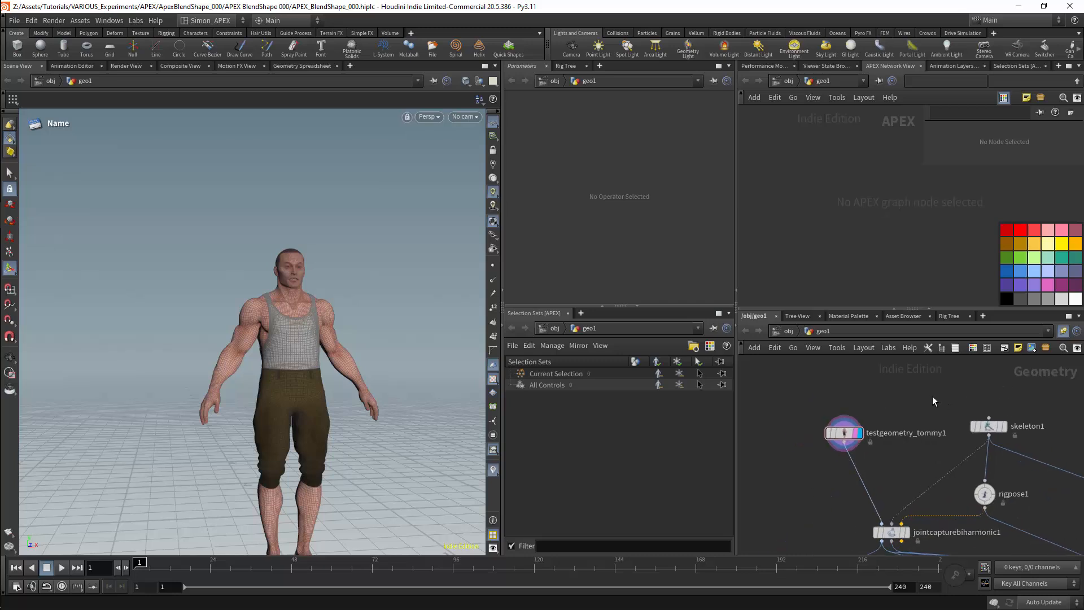
pyautogui.moveTo(934, 396); pyautogui.dragTo(921, 398, button='right')
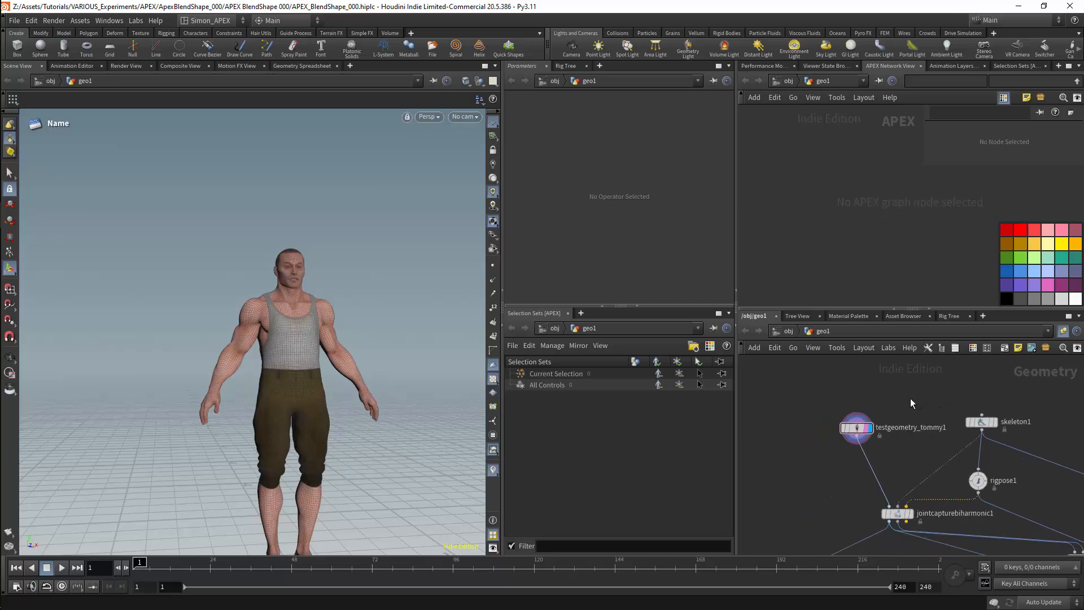
pyautogui.scroll(2, 910, 399)
pyautogui.click(841, 436)
pyautogui.moveTo(847, 437); pyautogui.dragTo(846, 429)
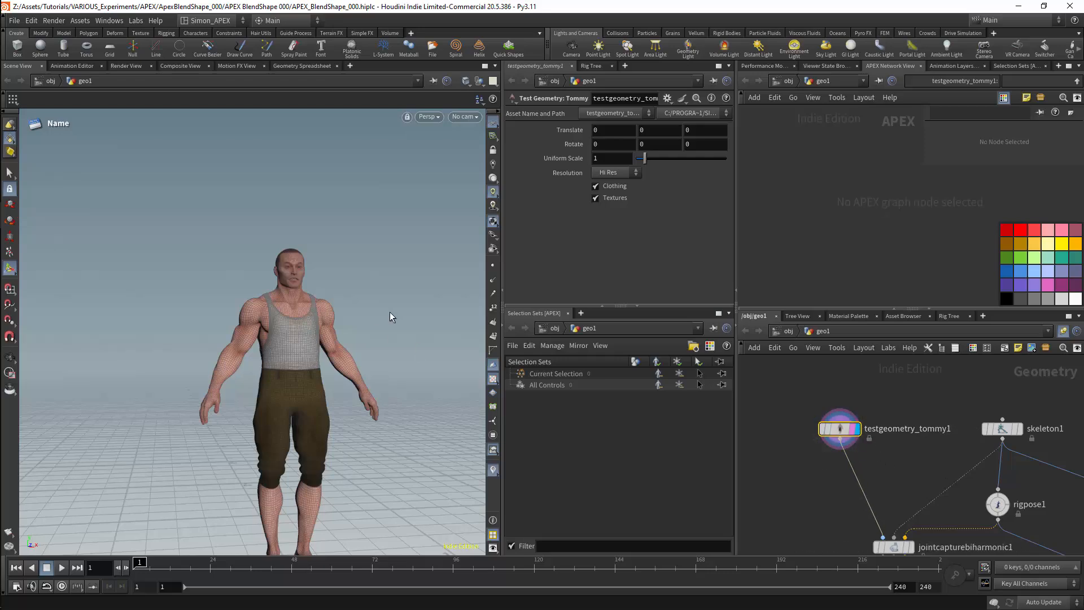
pyautogui.moveTo(371, 318)
pyautogui.keyDown('alt'); pyautogui.mouseDown()
pyautogui.moveTo(359, 295)
pyautogui.moveTo(295, 315)
pyautogui.moveTo(355, 320)
pyautogui.mouseUp(); pyautogui.keyUp('alt')
# - Select the skeleton1 node and display its joint chain in the viewport
pyautogui.click(1002, 429)
pyautogui.click(1020, 431)
pyautogui.moveTo(1053, 492); pyautogui.dragTo(983, 442, button='middle')
pyautogui.scroll(-2, 984, 446)
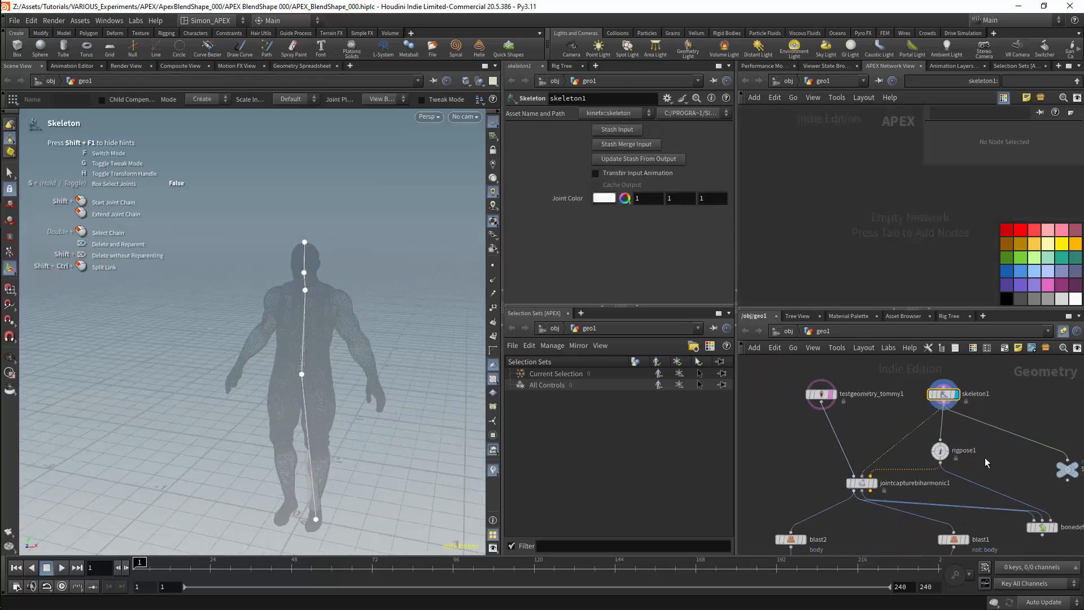
# - Display the bonedeform1 result while skeleton1 stays selected, and inspect the joints against the character
pyautogui.click(1054, 527)
pyautogui.press('Escape')
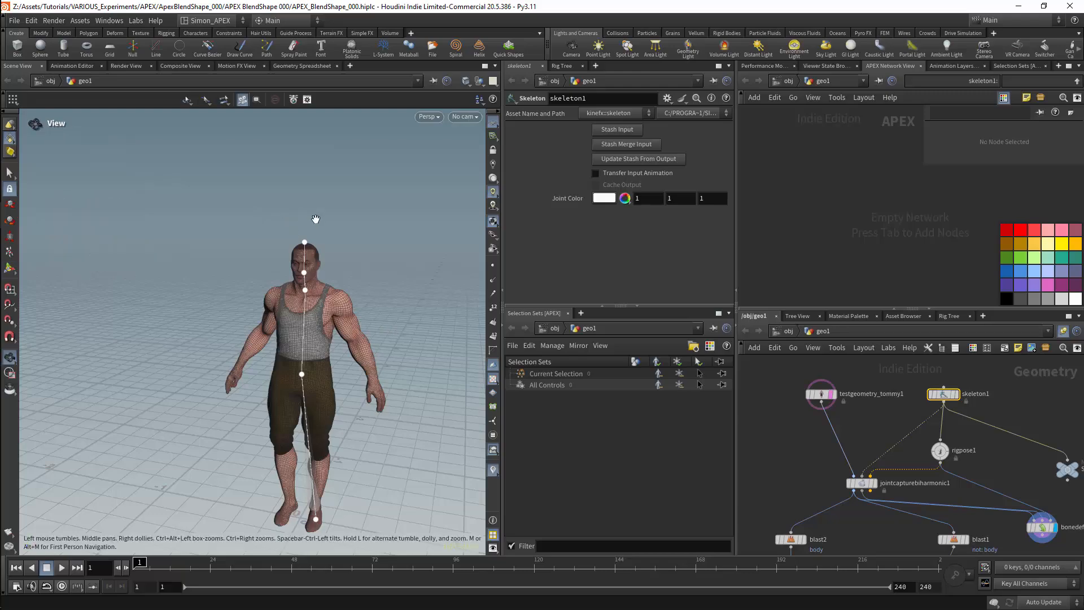
pyautogui.moveTo(280, 221)
pyautogui.mouseDown()
pyautogui.moveTo(222, 213)
pyautogui.moveTo(310, 235)
pyautogui.moveTo(375, 225)
pyautogui.moveTo(262, 225)
pyautogui.moveTo(293, 226)
pyautogui.mouseUp()
pyautogui.press('Return')
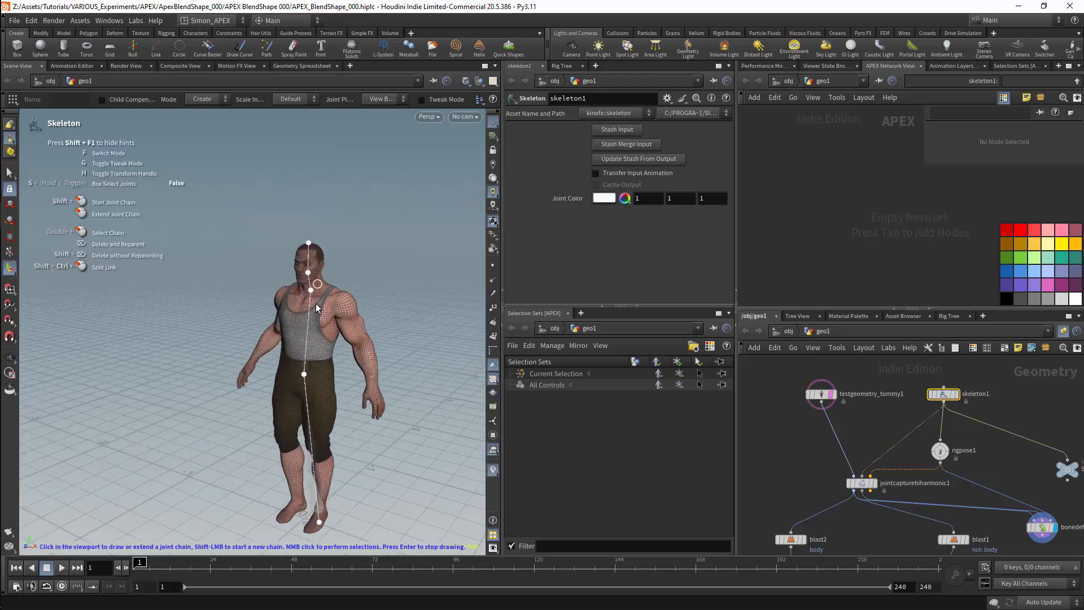
# - Try rotating point_2 in rigpose1 with a world-aligned handle, undo the rotation, and save the scene
pyautogui.moveTo(989, 451); pyautogui.dragTo(988, 397, button='middle')
pyautogui.click(952, 407)
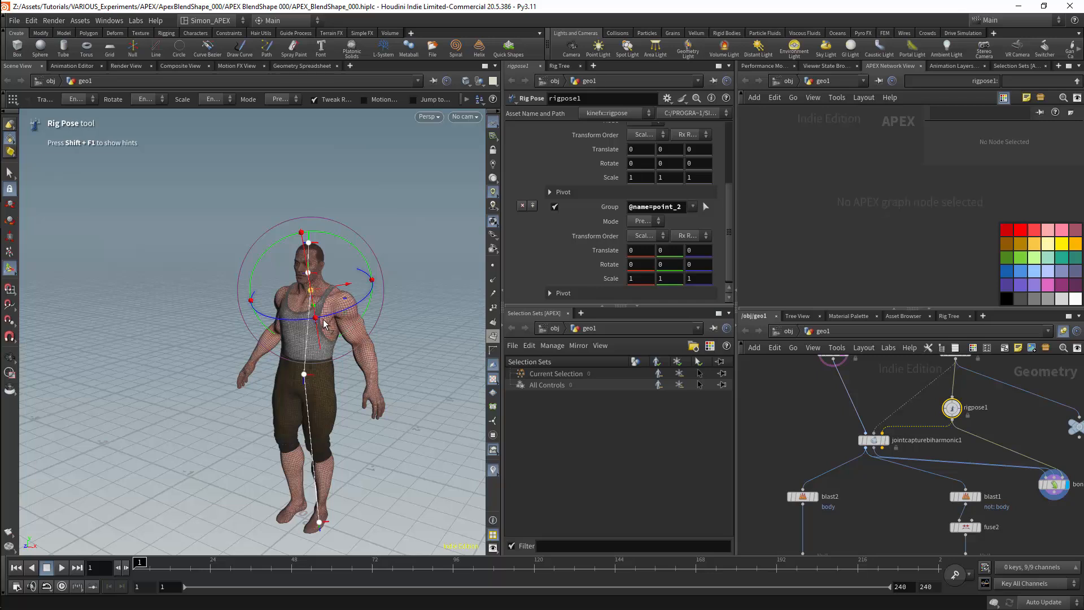
pyautogui.press('m')
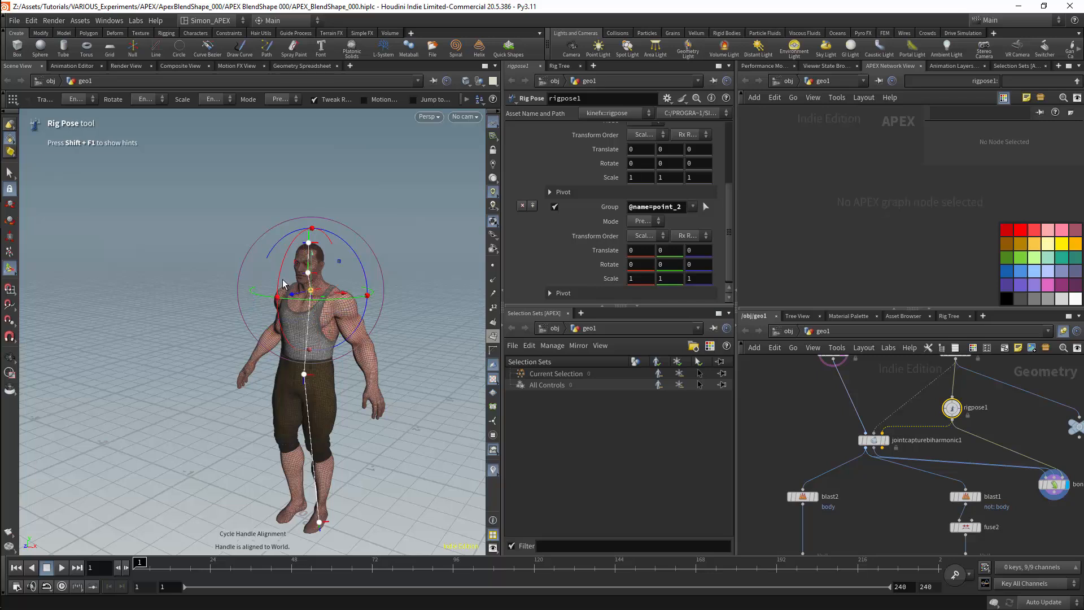
pyautogui.moveTo(284, 287)
pyautogui.mouseDown()
pyautogui.moveTo(285, 302)
pyautogui.moveTo(291, 291)
pyautogui.mouseUp()
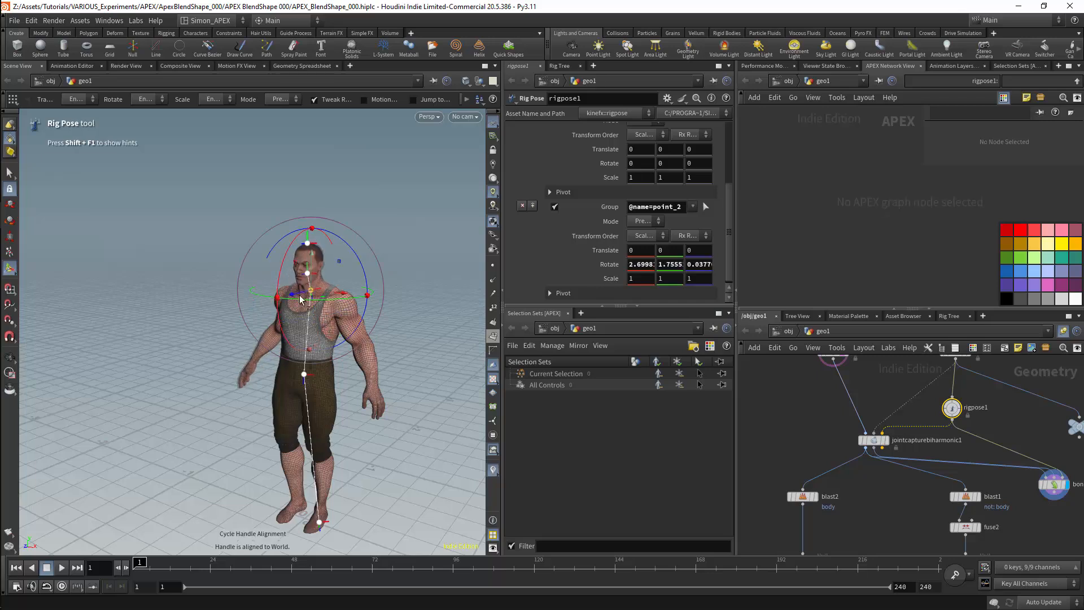
pyautogui.hotkey('ctrl', 'z')
pyautogui.hotkey('ctrl', 's')
# - Try rotating the hip joint point_1 in rigpose1, and undo the rotation
pyautogui.click(303, 374)
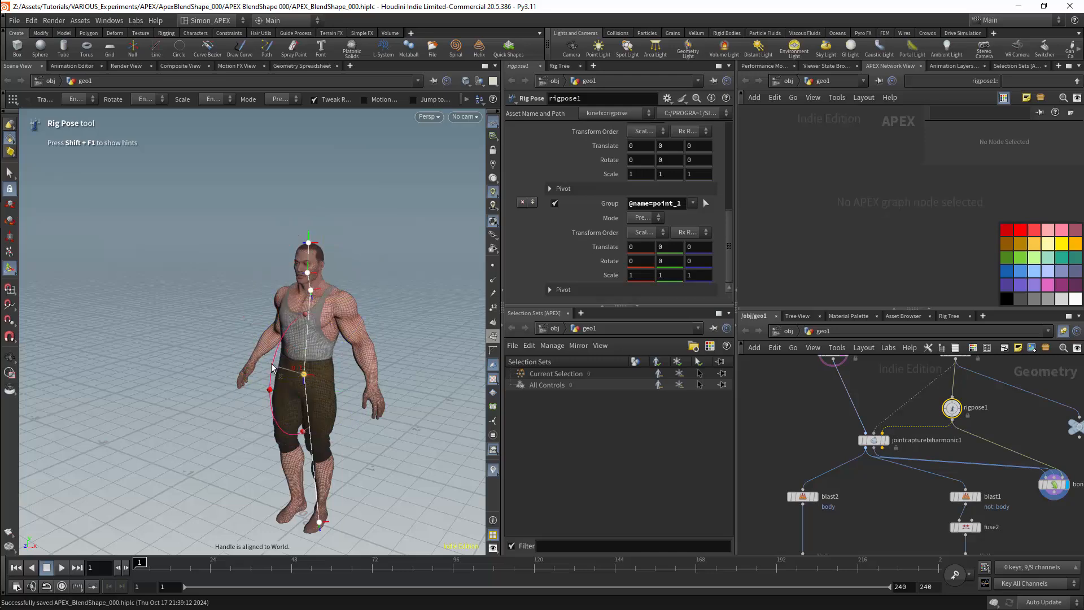
pyautogui.moveTo(283, 368); pyautogui.dragTo(305, 341)
pyautogui.hotkey('ctrl', 'z')
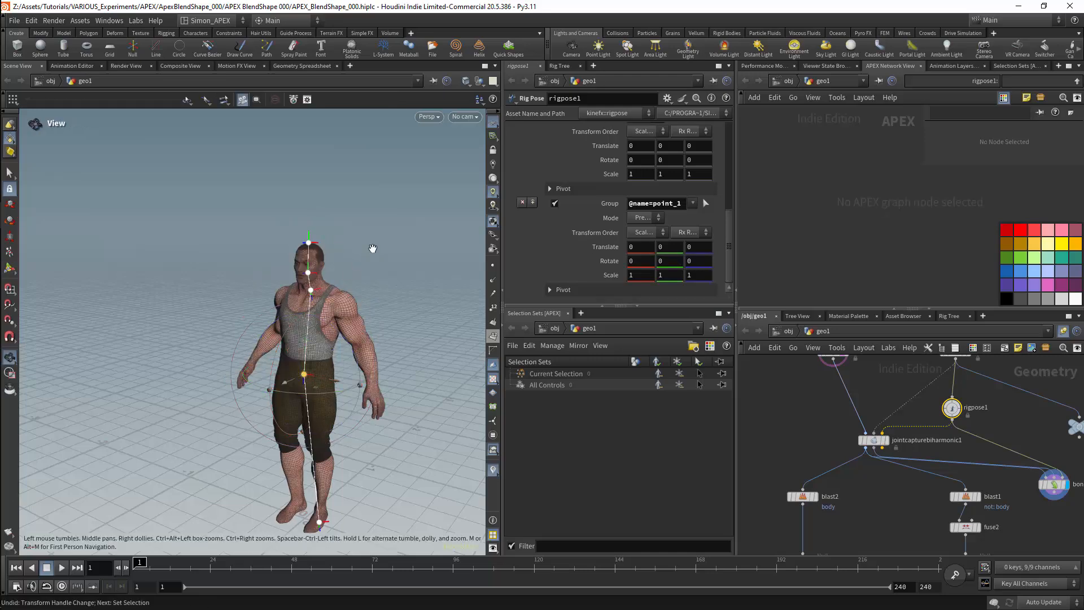
# - Select and display the blast2 node, and examine the eyes, teeth and clothing geometry
pyautogui.moveTo(370, 247)
pyautogui.keyDown('alt'); pyautogui.mouseDown()
pyautogui.moveTo(315, 248)
pyautogui.moveTo(376, 254)
pyautogui.mouseUp(); pyautogui.keyUp('alt')
pyautogui.moveTo(883, 520); pyautogui.dragTo(873, 492, button='middle')
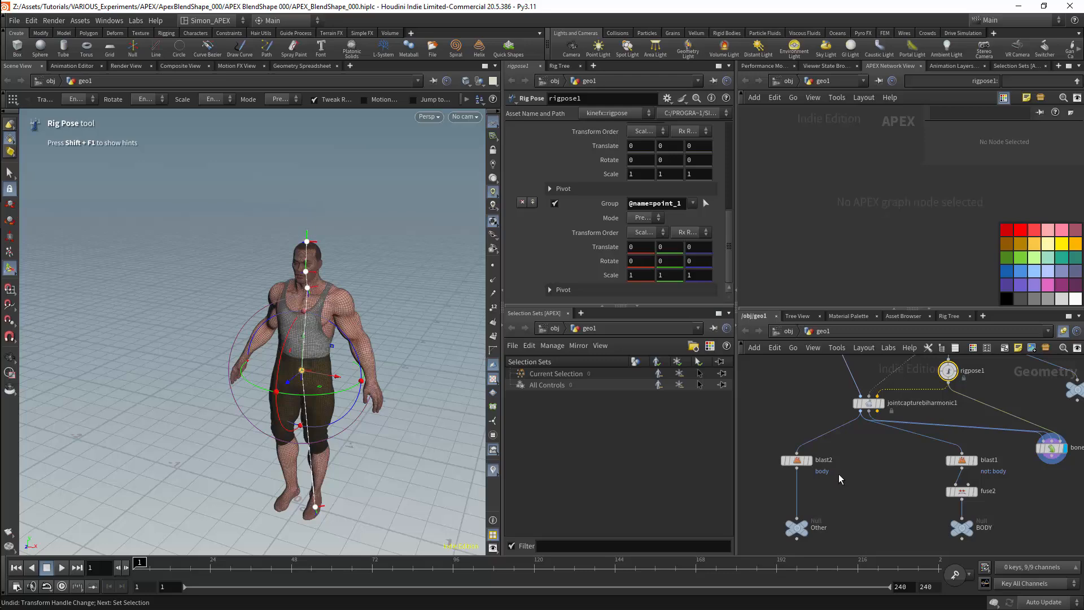
pyautogui.click(794, 460)
pyautogui.click(809, 461)
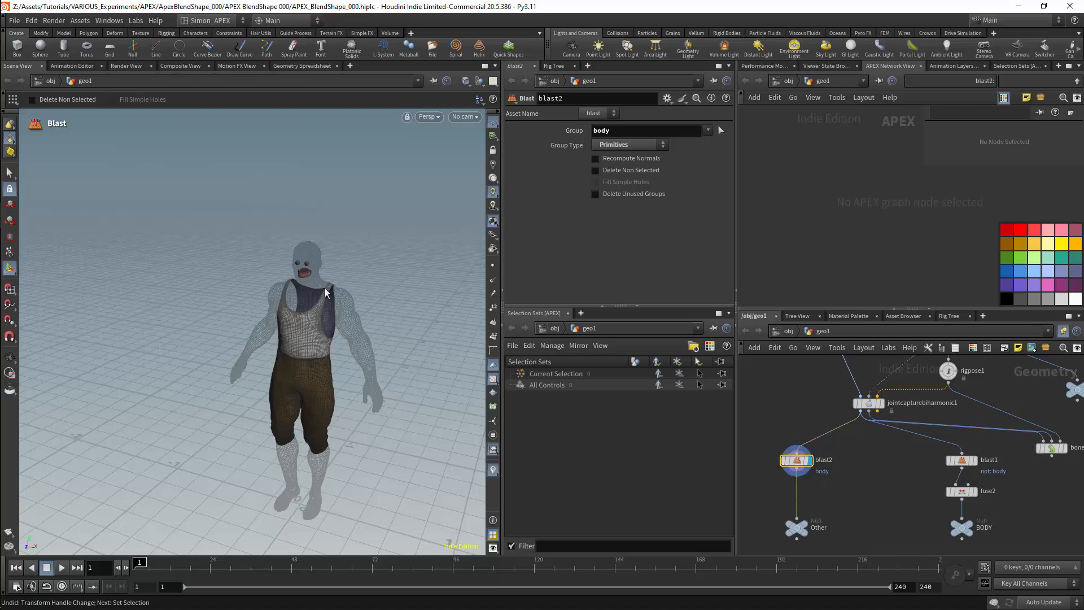
pyautogui.keyDown('alt'); pyautogui.moveTo(326, 225); pyautogui.dragTo(346, 254, button='right'); pyautogui.keyUp('alt')
pyautogui.keyDown('alt'); pyautogui.moveTo(346, 254); pyautogui.dragTo(307, 261); pyautogui.keyUp('alt')
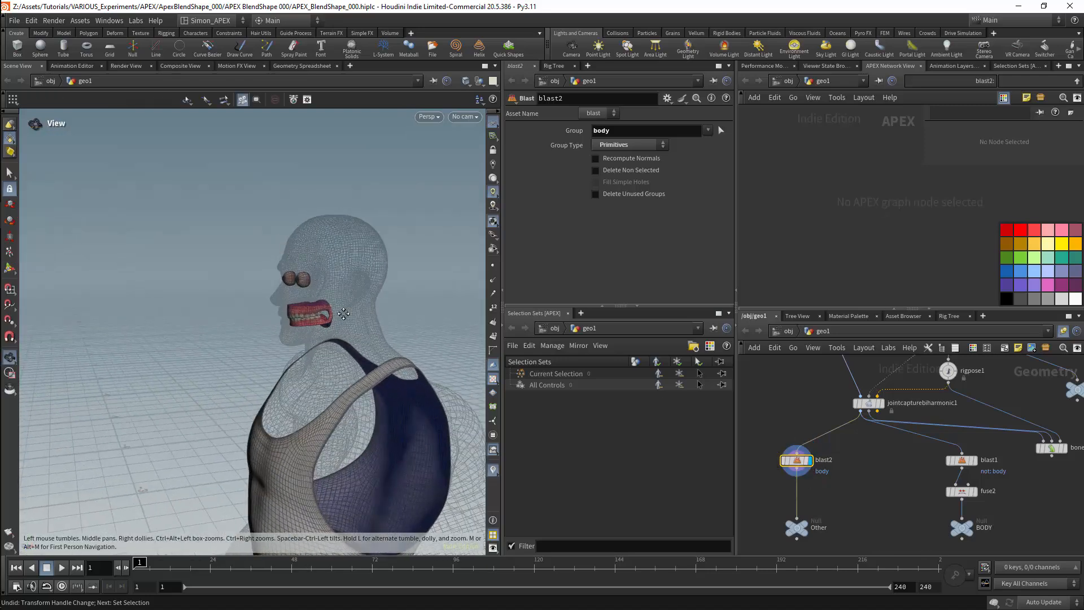
pyautogui.scroll(-5, 344, 314)
pyautogui.press('Return')
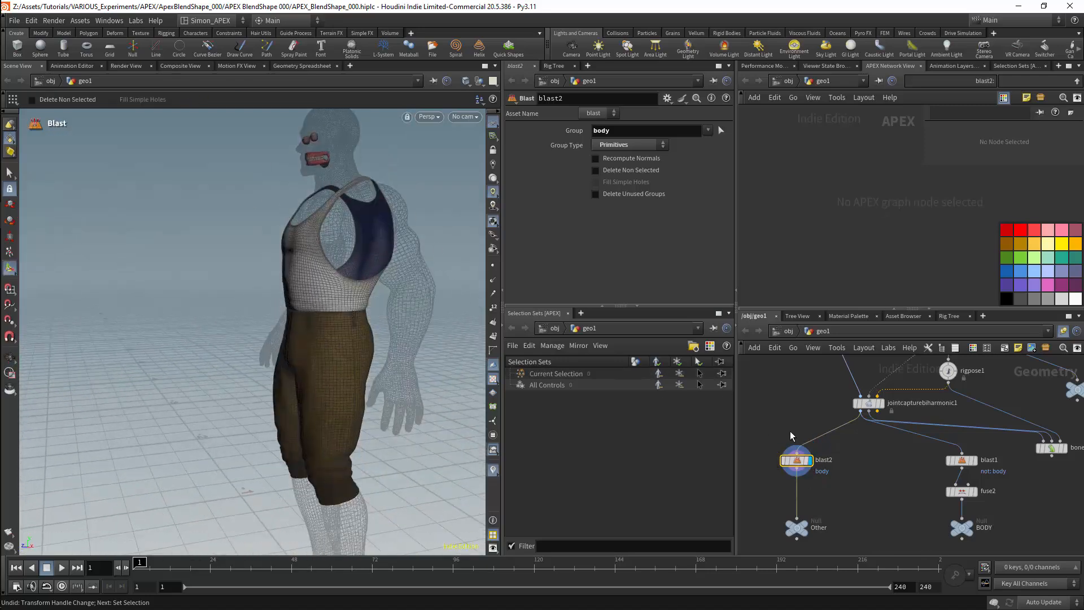
# - Display the blast1 node and view the isolated body from the front
pyautogui.click(975, 461)
pyautogui.press('Escape')
pyautogui.moveTo(316, 240); pyautogui.dragTo(301, 312)
pyautogui.press('Return')
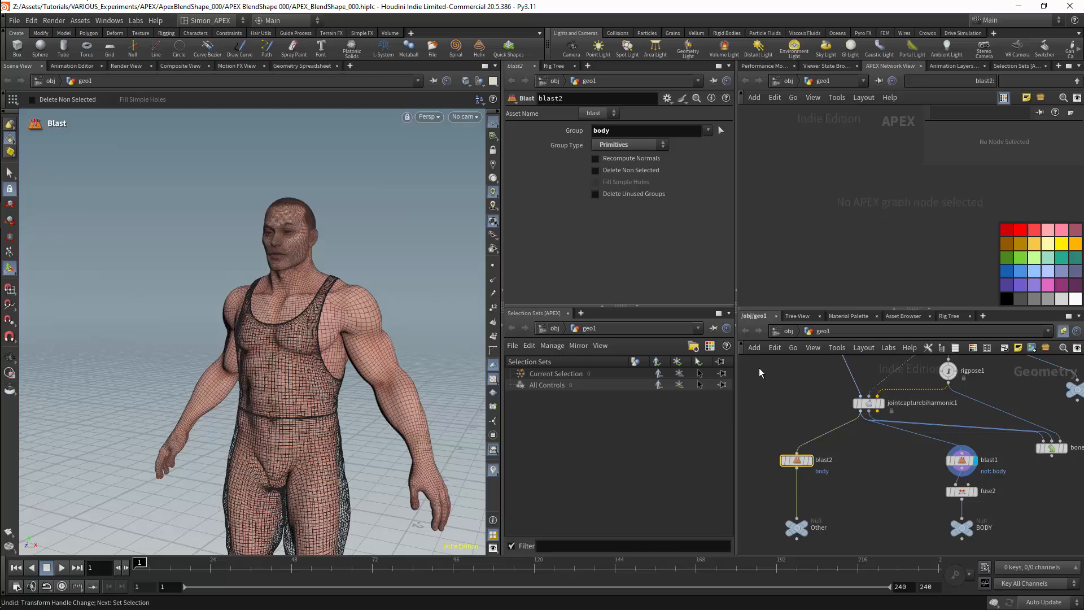
# - Turn on the display of geo1 at object level, and return inside its network
pyautogui.click(789, 331)
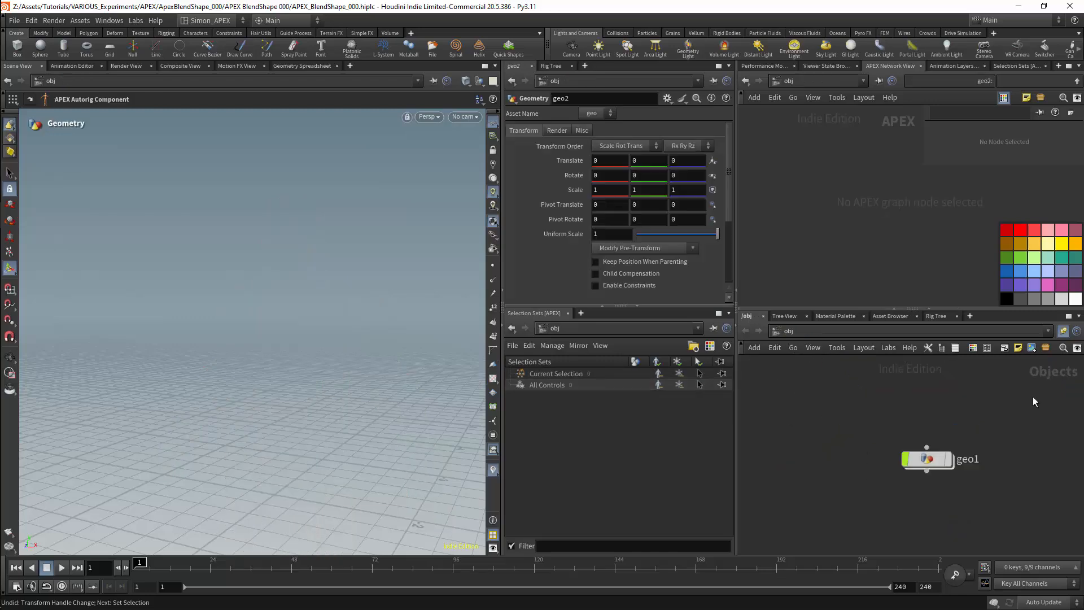
pyautogui.click(949, 458)
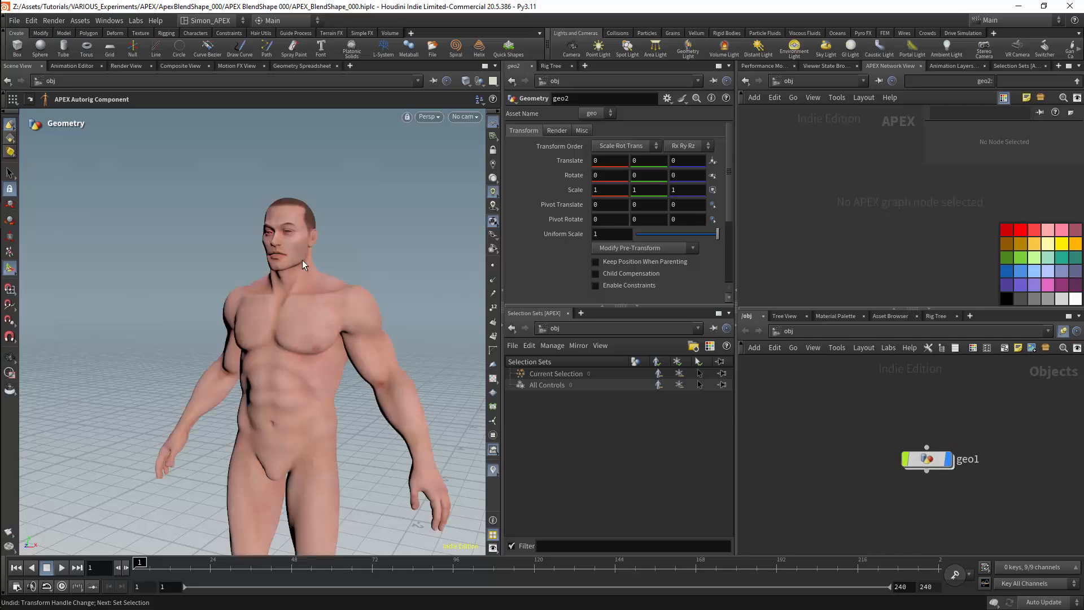
pyautogui.doubleClick(933, 460)
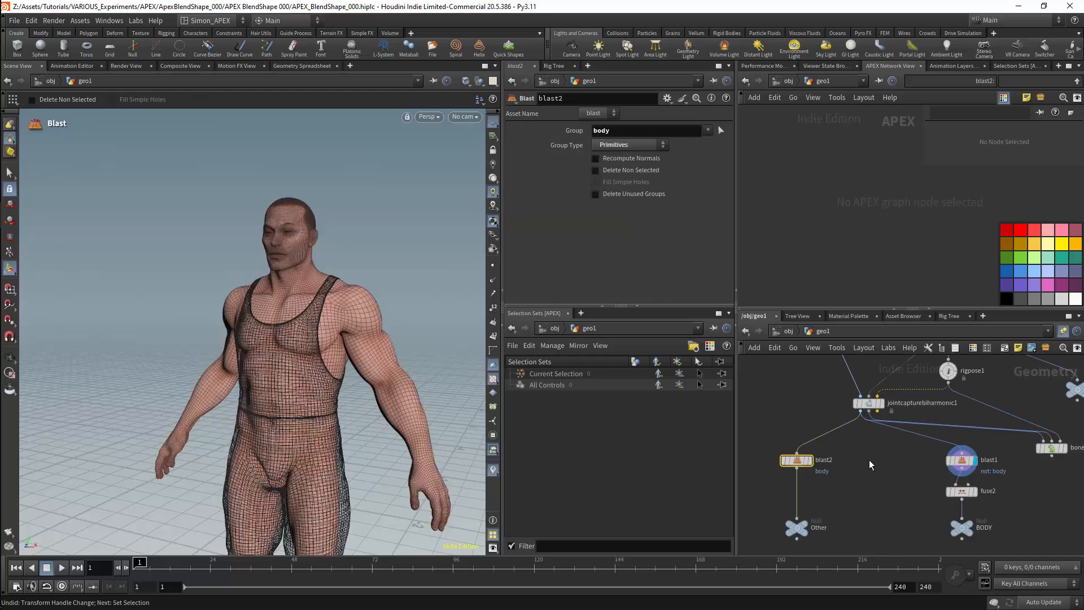
# - Inspect the capture weights of jointcapturebiharmonic1 and the blast2 branch that follows it
pyautogui.scroll(-2, 869, 460)
pyautogui.scroll(-3, 869, 494)
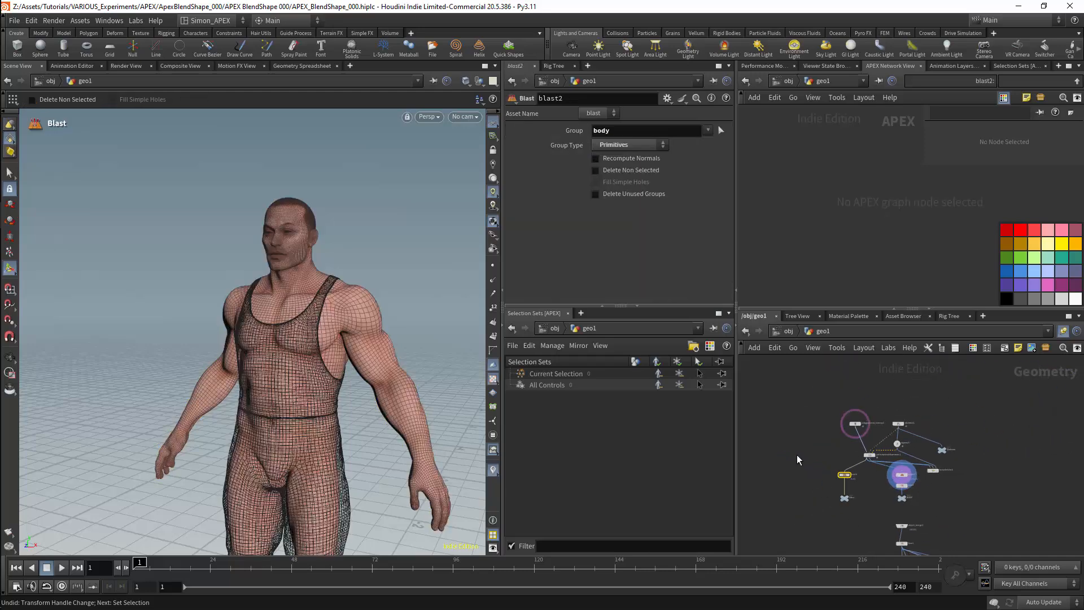
pyautogui.keyDown('shift'); pyautogui.click(870, 454); pyautogui.keyUp('shift')
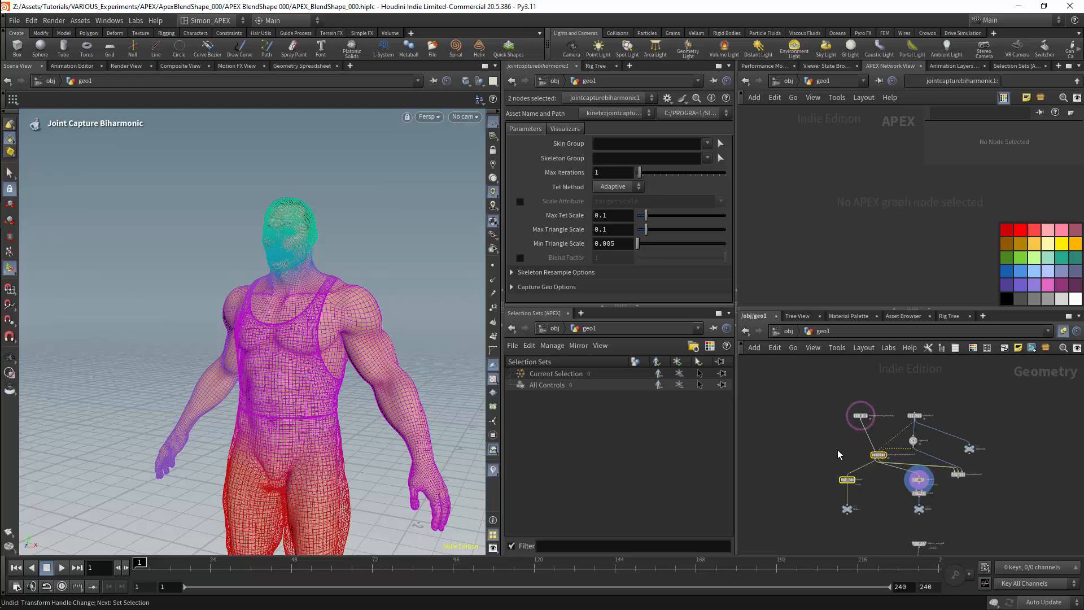
pyautogui.scroll(3, 840, 454)
pyautogui.moveTo(885, 519); pyautogui.dragTo(880, 474, button='middle')
pyautogui.scroll(2, 900, 492)
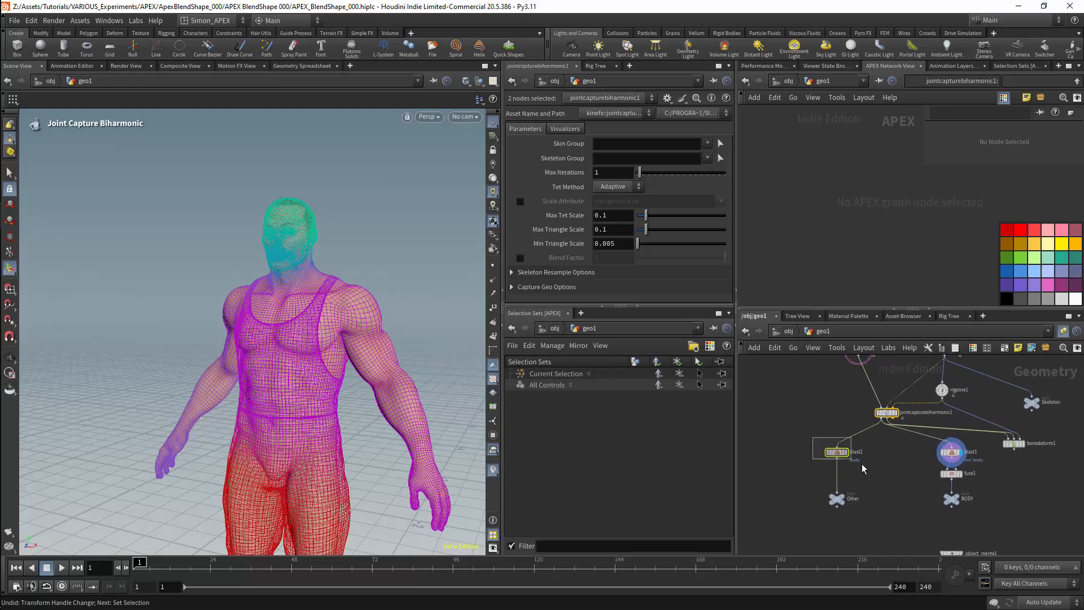
pyautogui.moveTo(862, 463); pyautogui.dragTo(876, 471)
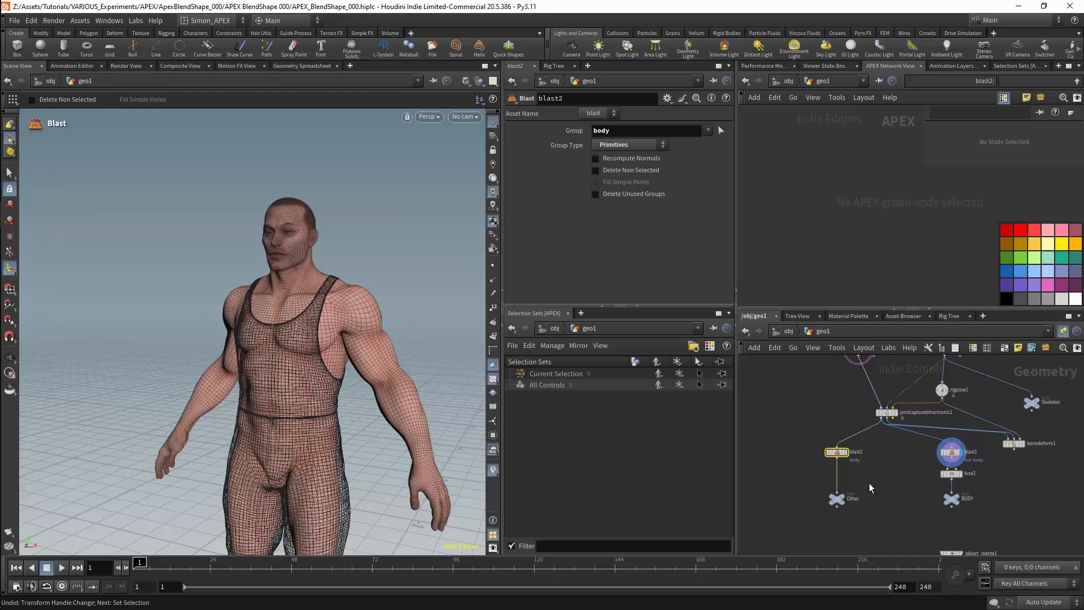
pyautogui.scroll(2, 879, 476)
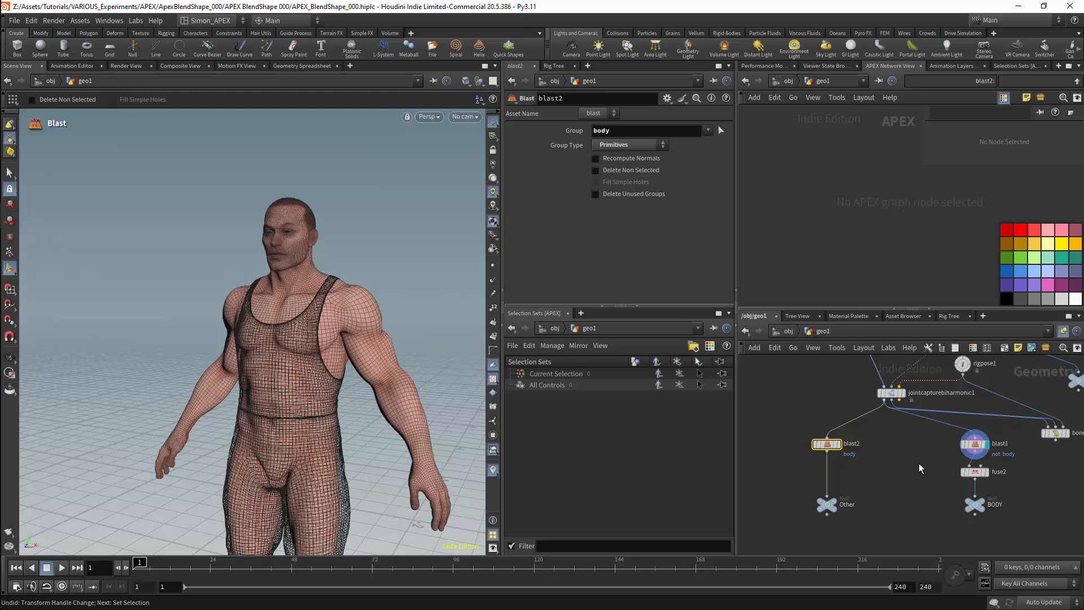
# - Select the blast1 node and examine the settings and face mesh of the isolated body
pyautogui.click(975, 444)
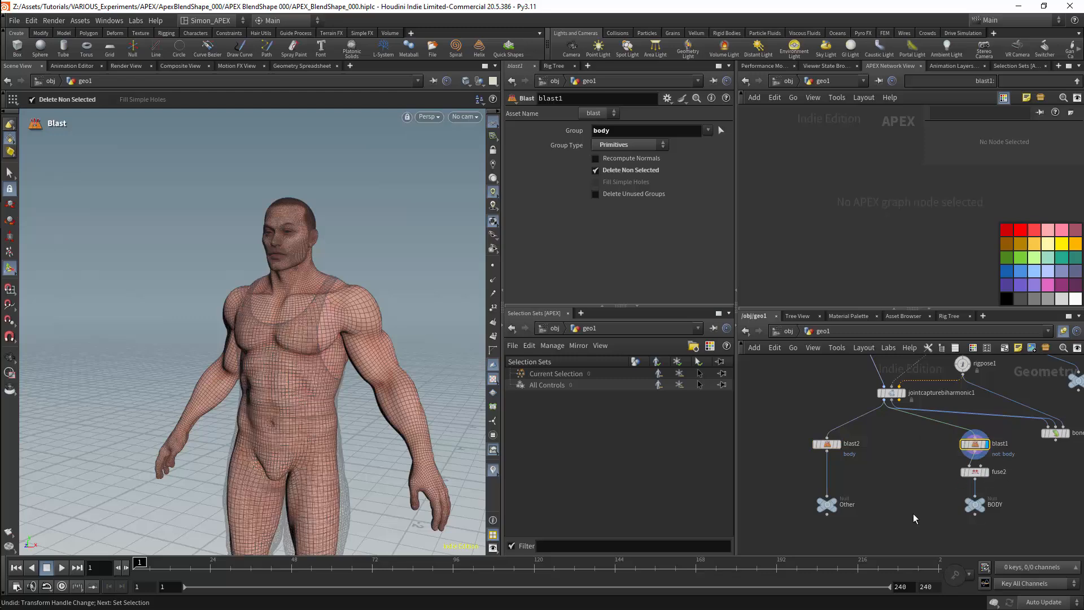
pyautogui.moveTo(917, 490); pyautogui.dragTo(896, 514, button='middle')
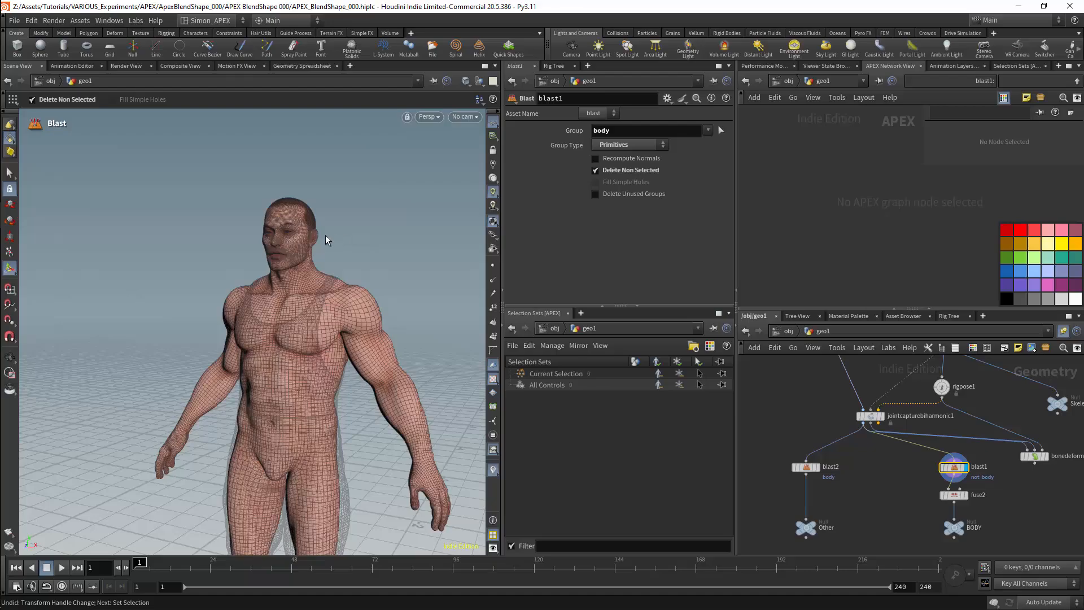
pyautogui.moveTo(325, 235)
pyautogui.keyDown('alt'); pyautogui.mouseDown(button='right')
pyautogui.moveTo(366, 203)
pyautogui.moveTo(312, 247)
pyautogui.mouseUp(button='right'); pyautogui.keyUp('alt')
pyautogui.keyDown('alt'); pyautogui.moveTo(312, 247); pyautogui.dragTo(243, 268); pyautogui.keyUp('alt')
pyautogui.keyDown('alt'); pyautogui.moveTo(363, 264); pyautogui.dragTo(375, 242); pyautogui.keyUp('alt')
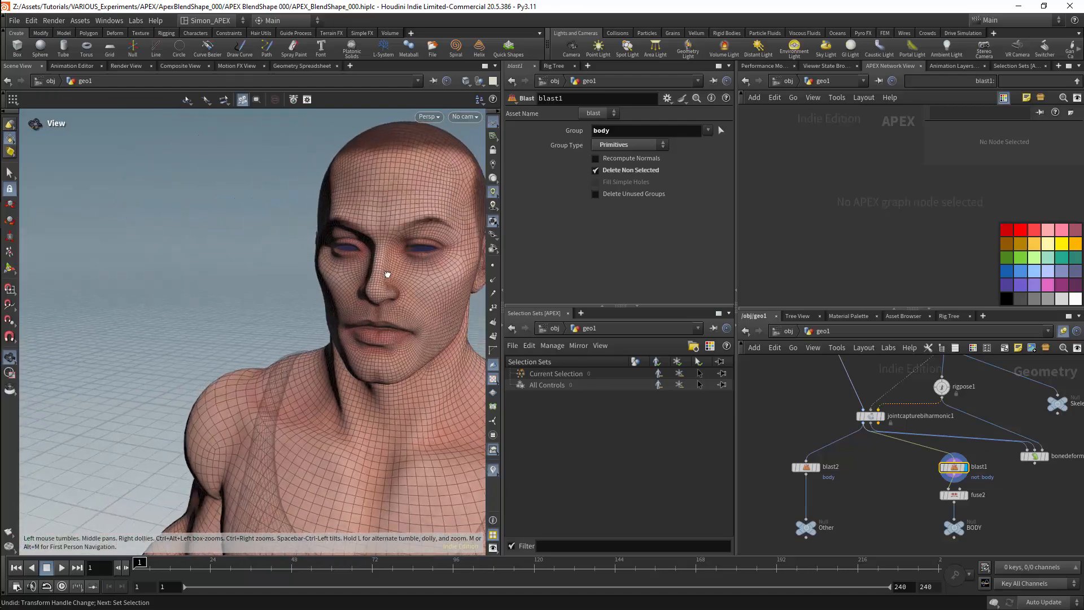
pyautogui.press('Return')
# - Add an Edit node fed by the output of blast1
pyautogui.scroll(5, 869, 470)
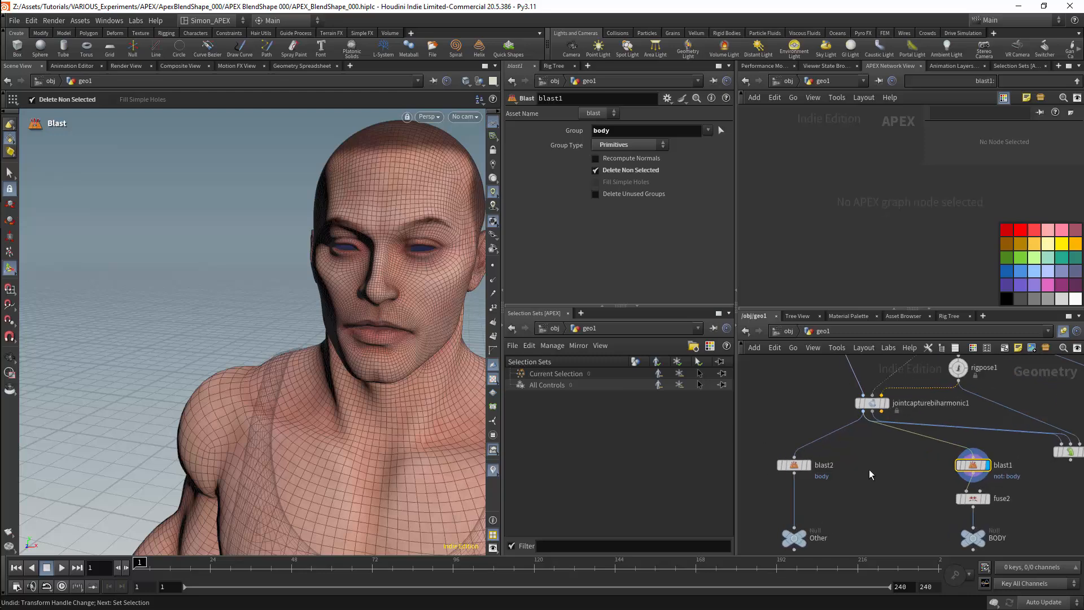
pyautogui.moveTo(914, 456); pyautogui.dragTo(811, 467, button='middle')
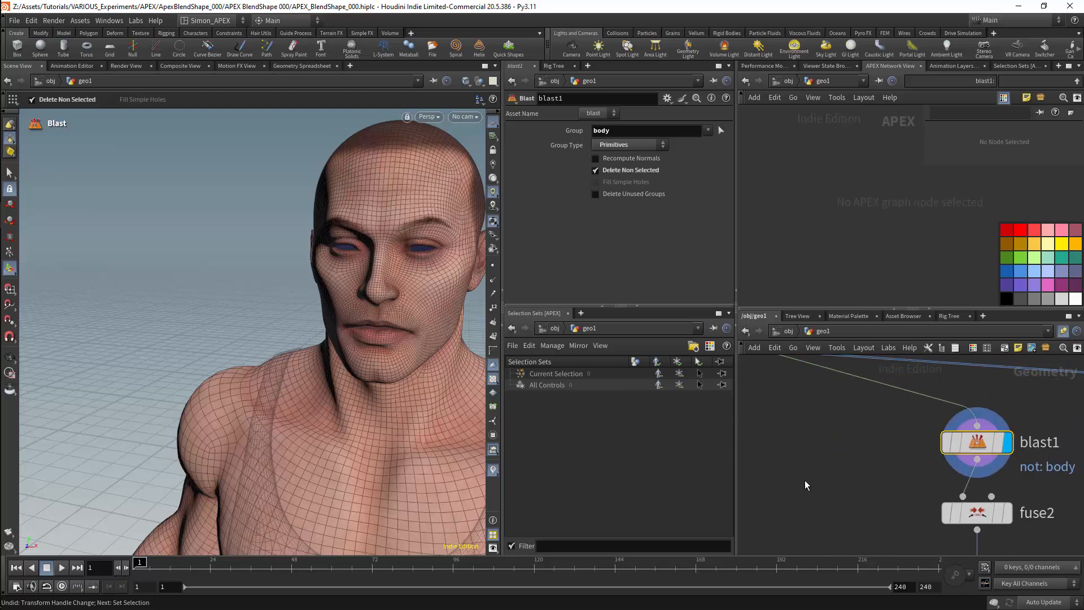
pyautogui.press('Tab')
pyautogui.write('edit')
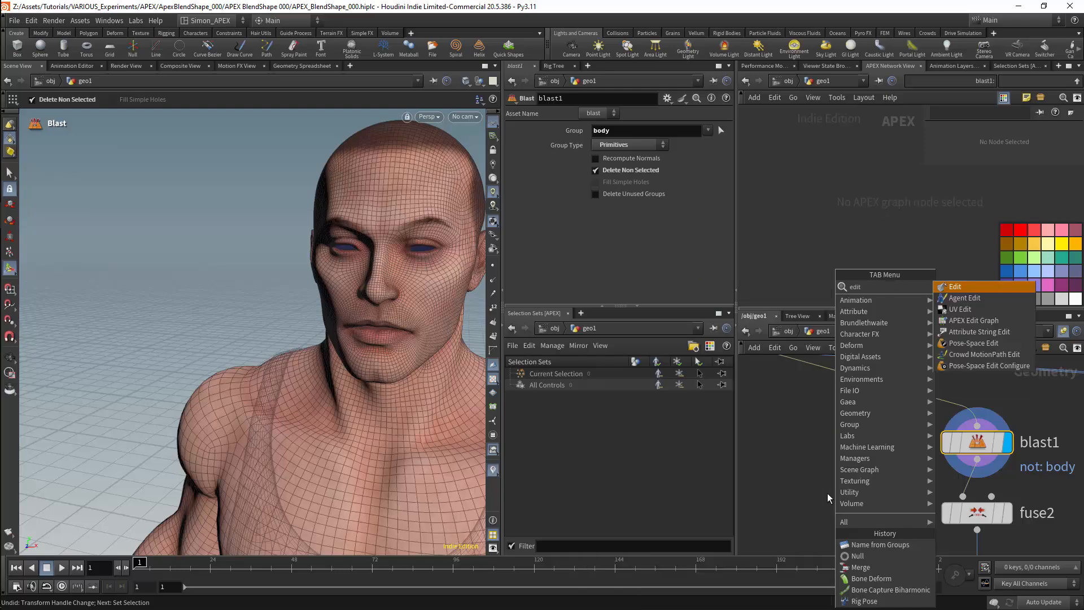
pyautogui.press('Return')
pyautogui.click(828, 497)
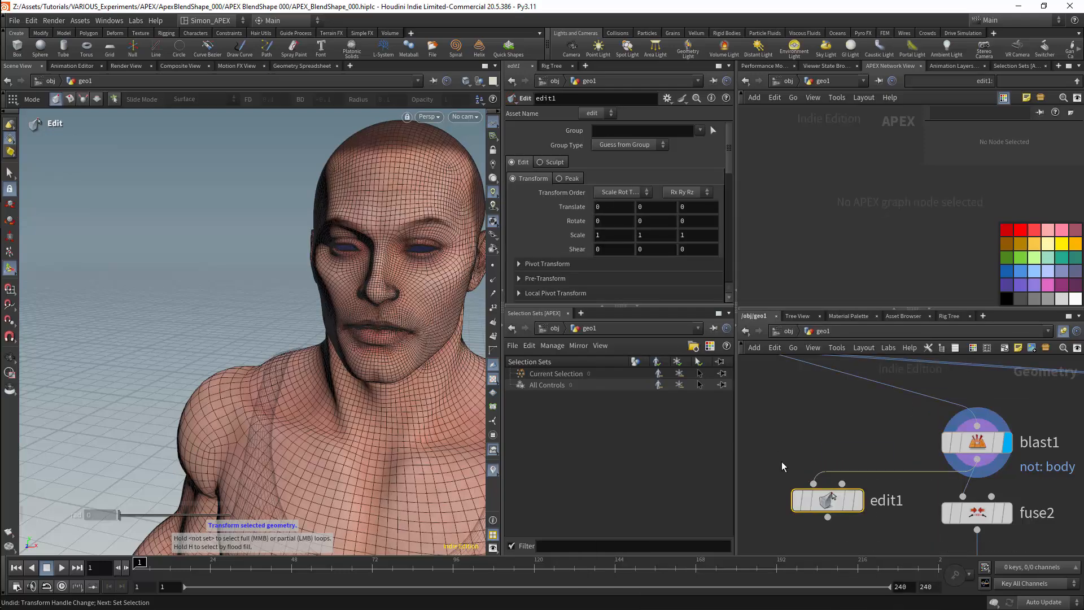
# - Frame the mouth closely, display the edit1 node, and activate the Move tool
pyautogui.moveTo(394, 330); pyautogui.dragTo(338, 344, button='right')
pyautogui.press('Return')
pyautogui.keyDown('alt'); pyautogui.moveTo(335, 339); pyautogui.dragTo(375, 317); pyautogui.keyUp('alt')
pyautogui.moveTo(733, 165)
pyautogui.mouseDown()
pyautogui.moveTo(740, 286)
pyautogui.moveTo(743, 180)
pyautogui.mouseUp()
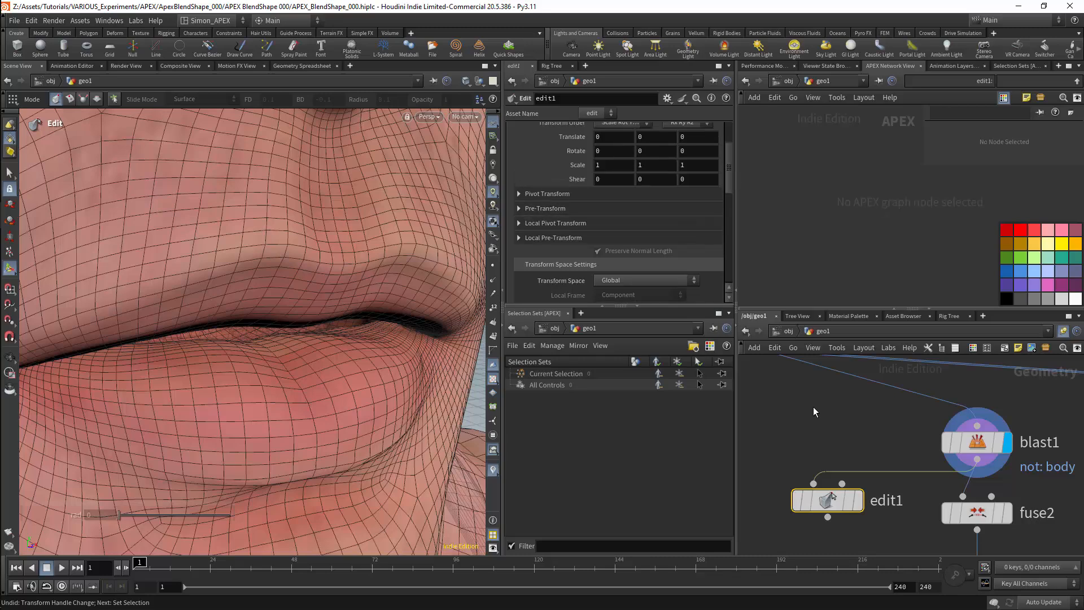
pyautogui.click(858, 500)
pyautogui.press('t')
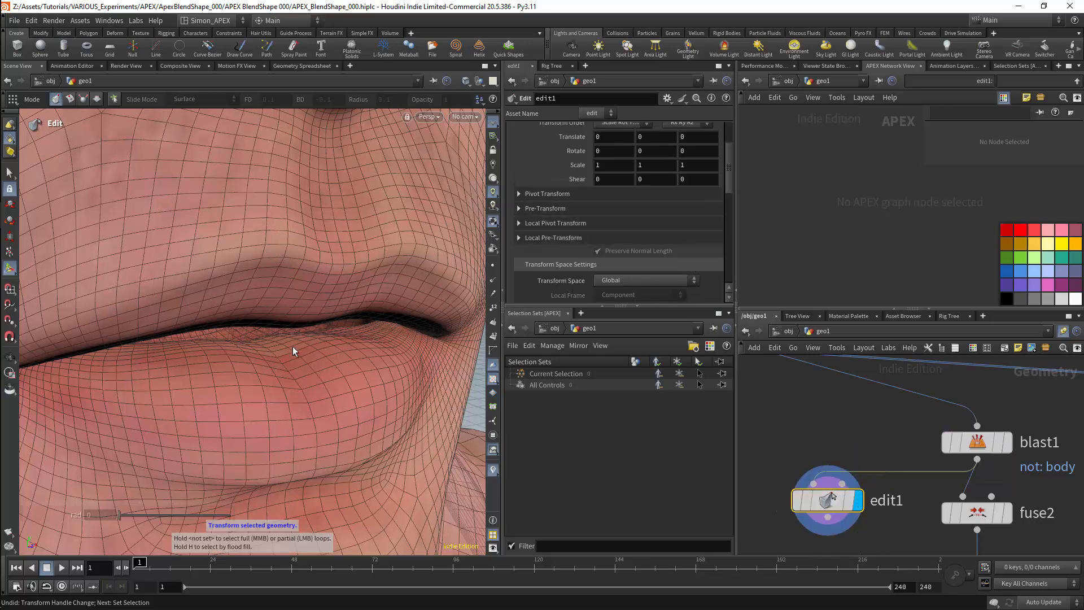
# - Select a small face near the middle of the lower lip and move it slightly upward along Y
pyautogui.click(294, 350)
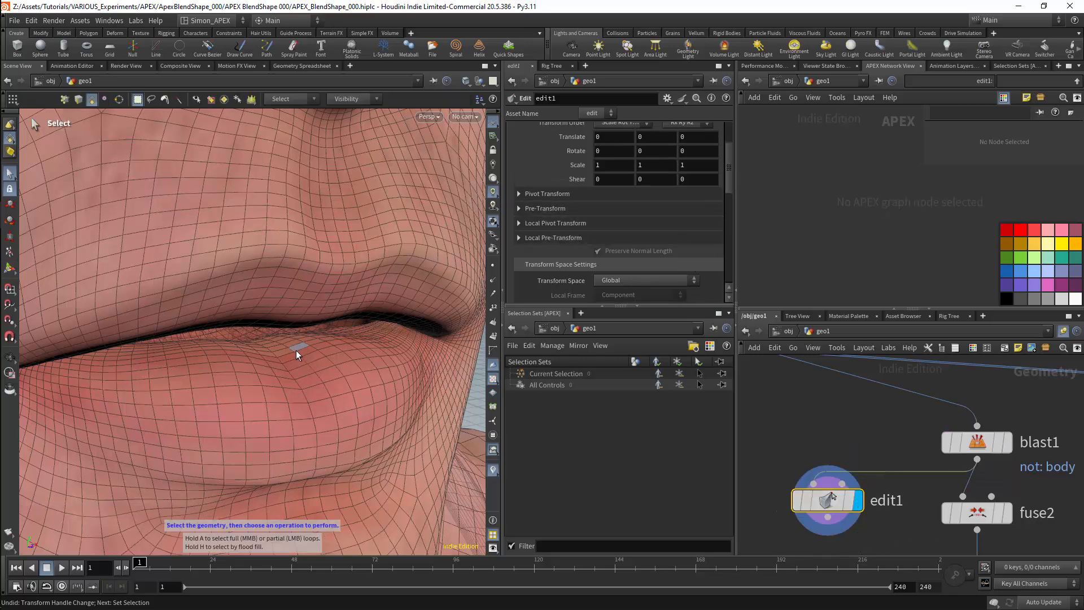
pyautogui.moveTo(300, 320); pyautogui.dragTo(254, 327)
pyautogui.press('Escape')
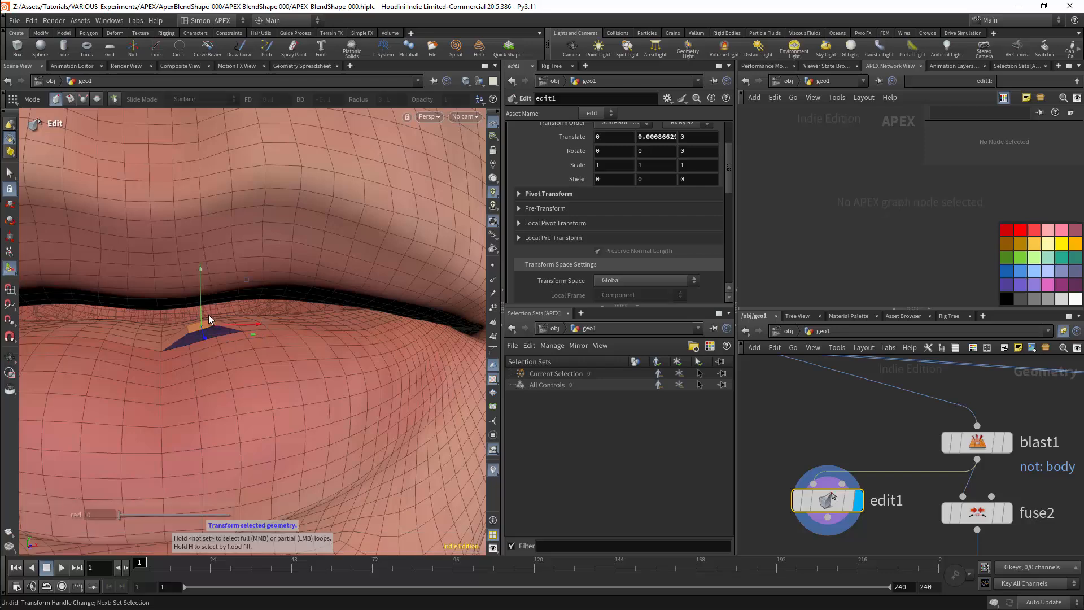
# - Delete the edit1 node from the network
pyautogui.scroll(-2, 731, 198)
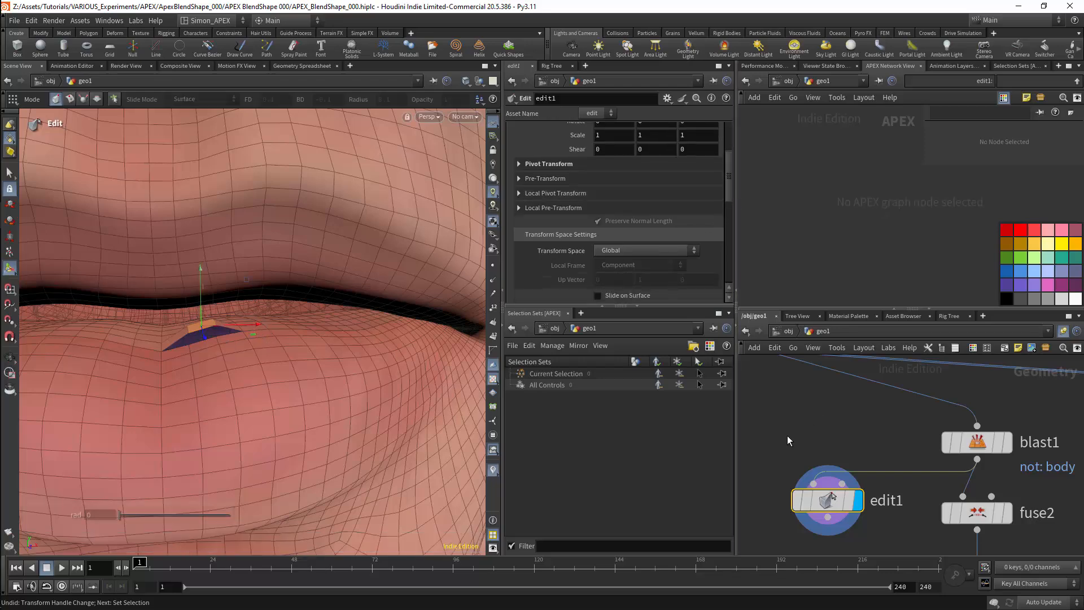
pyautogui.press('Delete')
pyautogui.scroll(-3, 819, 446)
pyautogui.moveTo(931, 473); pyautogui.dragTo(933, 474)
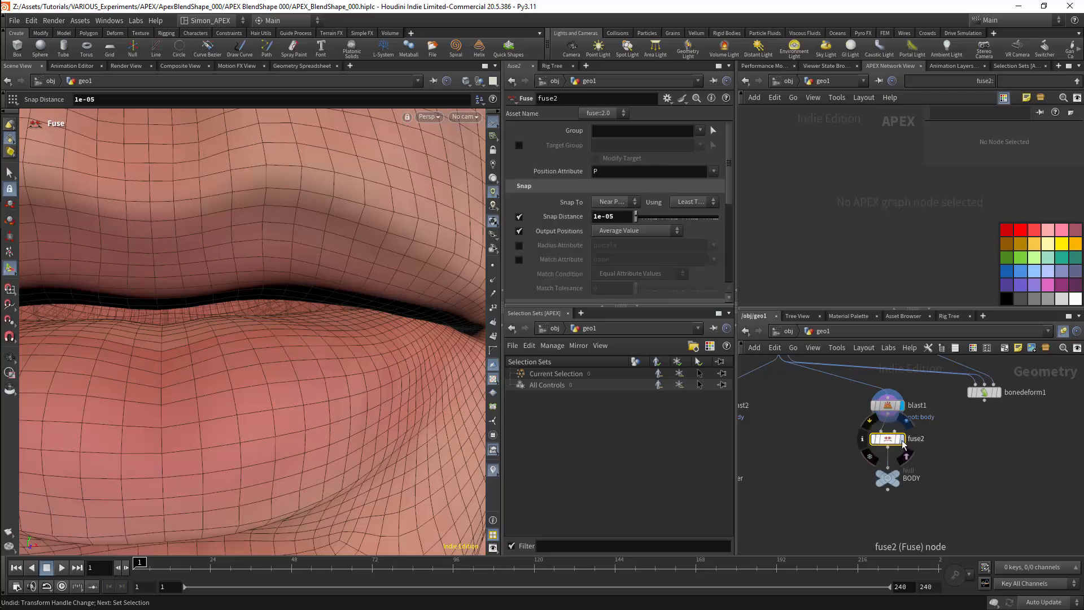
# - Display the fuse2 node and inspect the mesh around the mouth corner and face
pyautogui.click(901, 439)
pyautogui.keyDown('alt'); pyautogui.moveTo(301, 373); pyautogui.dragTo(215, 309); pyautogui.keyUp('alt')
pyautogui.press('Escape')
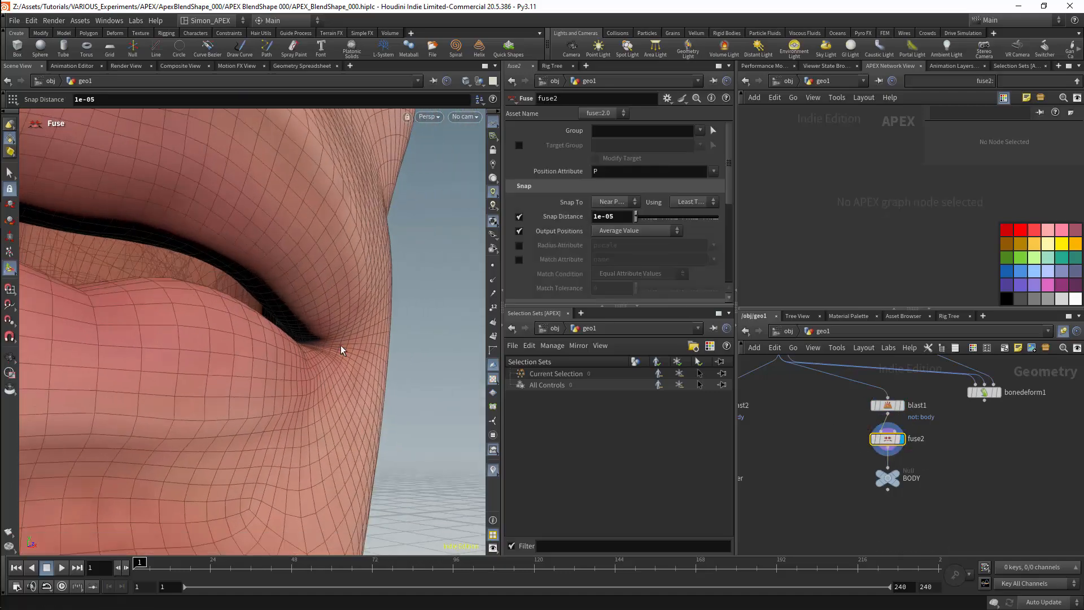
pyautogui.moveTo(338, 346); pyautogui.dragTo(235, 324)
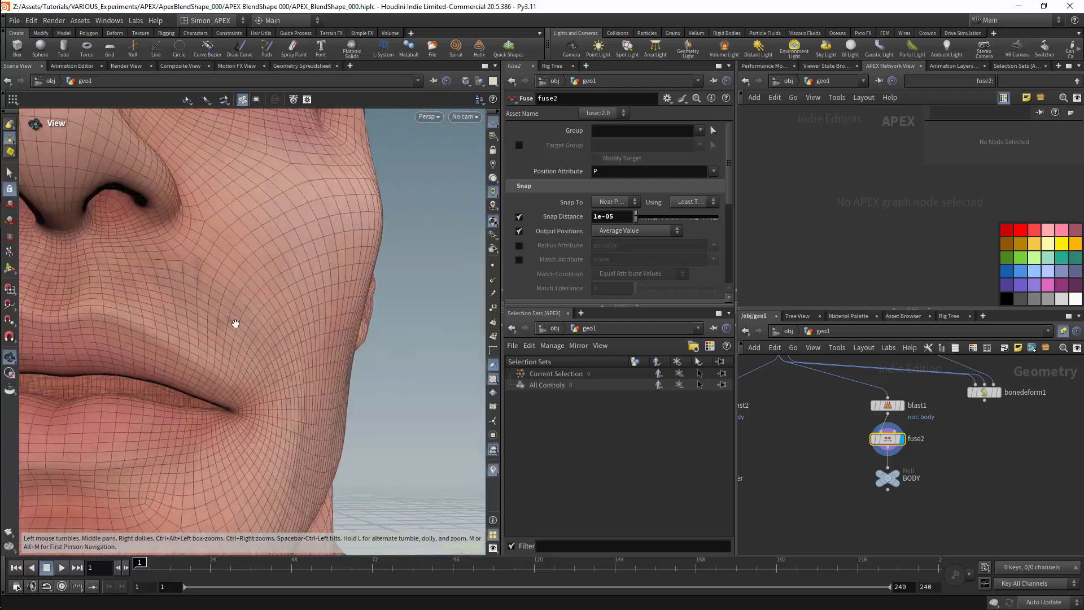
pyautogui.moveTo(235, 325); pyautogui.dragTo(172, 315, button='right')
# - Display the BODY null and examine the fuse1 node fed by object_merge1 in the branch below
pyautogui.click(903, 478)
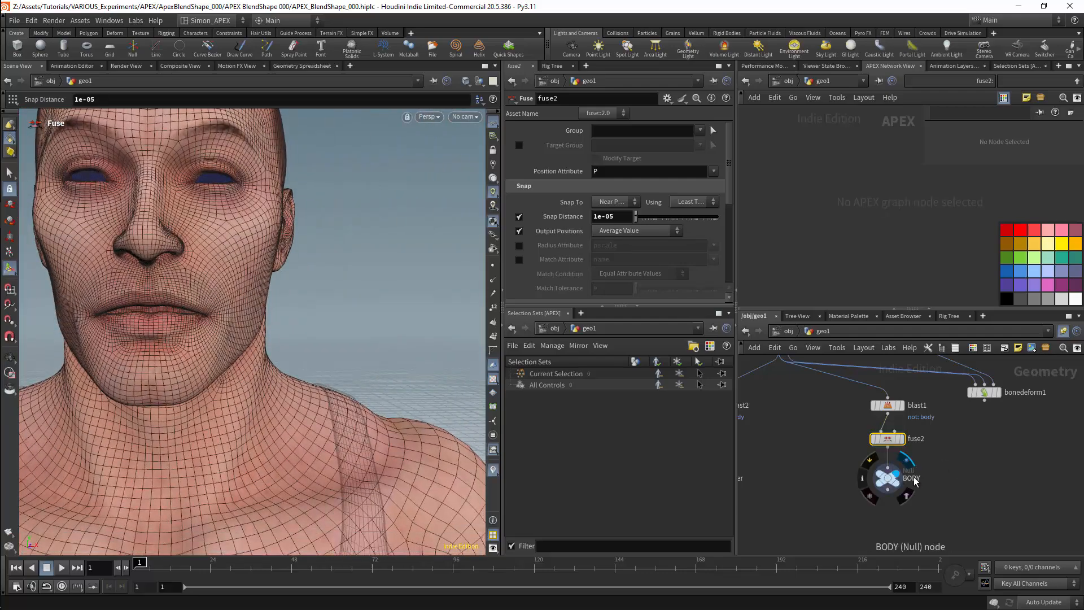
pyautogui.scroll(-3, 953, 503)
pyautogui.moveTo(954, 503); pyautogui.dragTo(954, 456, button='middle')
pyautogui.scroll(2, 956, 452)
pyautogui.click(923, 474)
pyautogui.moveTo(935, 497); pyautogui.dragTo(926, 477, button='middle')
pyautogui.click(910, 479)
pyautogui.moveTo(946, 403); pyautogui.dragTo(948, 423, button='middle')
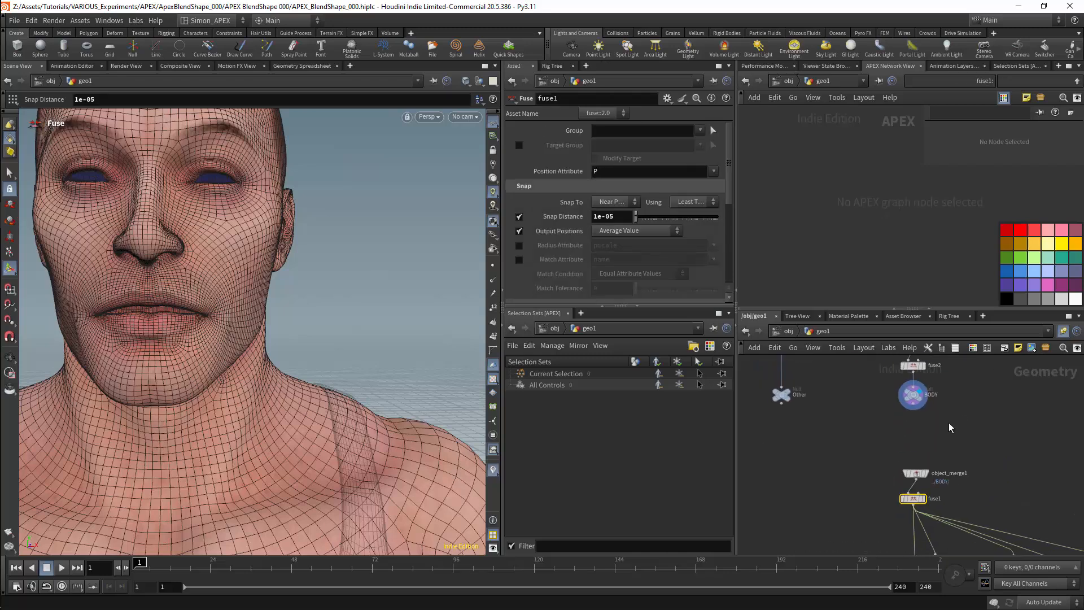
pyautogui.scroll(-1, 949, 423)
pyautogui.moveTo(920, 468); pyautogui.dragTo(918, 457)
# - Select and display the blendshapes1 node to review its blend channels
pyautogui.moveTo(976, 461); pyautogui.dragTo(948, 506, button='middle')
pyautogui.scroll(-4, 970, 395)
pyautogui.scroll(3, 882, 487)
pyautogui.click(858, 456)
pyautogui.click(872, 458)
pyautogui.scroll(-2, 947, 506)
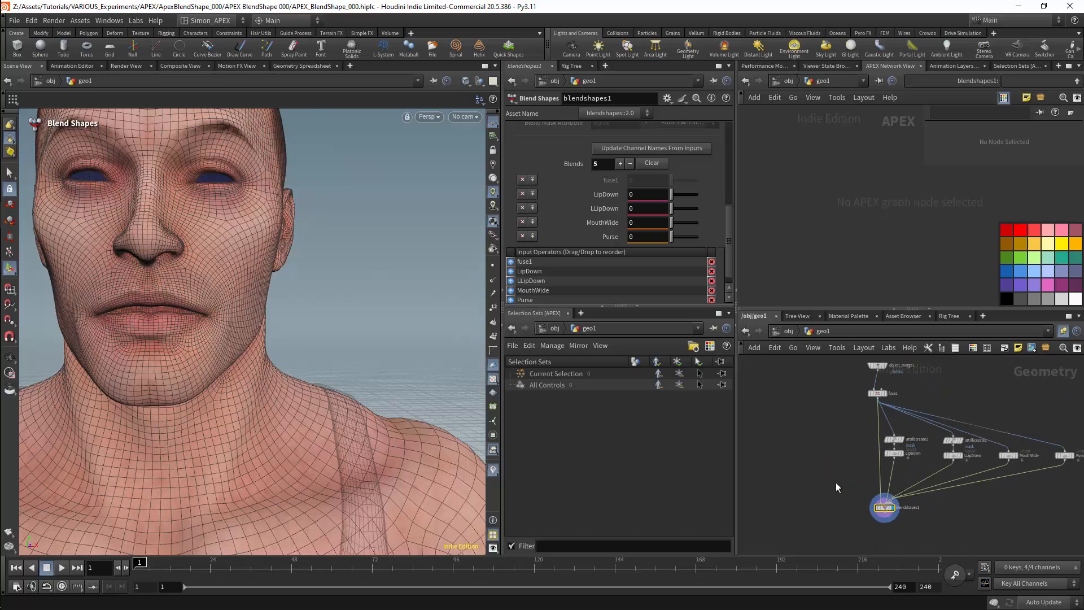
# - Try the LipDown and MouthWide blend channels of blendshapes1 and return them to 0
pyautogui.moveTo(673, 195)
pyautogui.mouseDown()
pyautogui.moveTo(717, 193)
pyautogui.moveTo(673, 203)
pyautogui.mouseUp()
pyautogui.moveTo(673, 208); pyautogui.dragTo(673, 237)
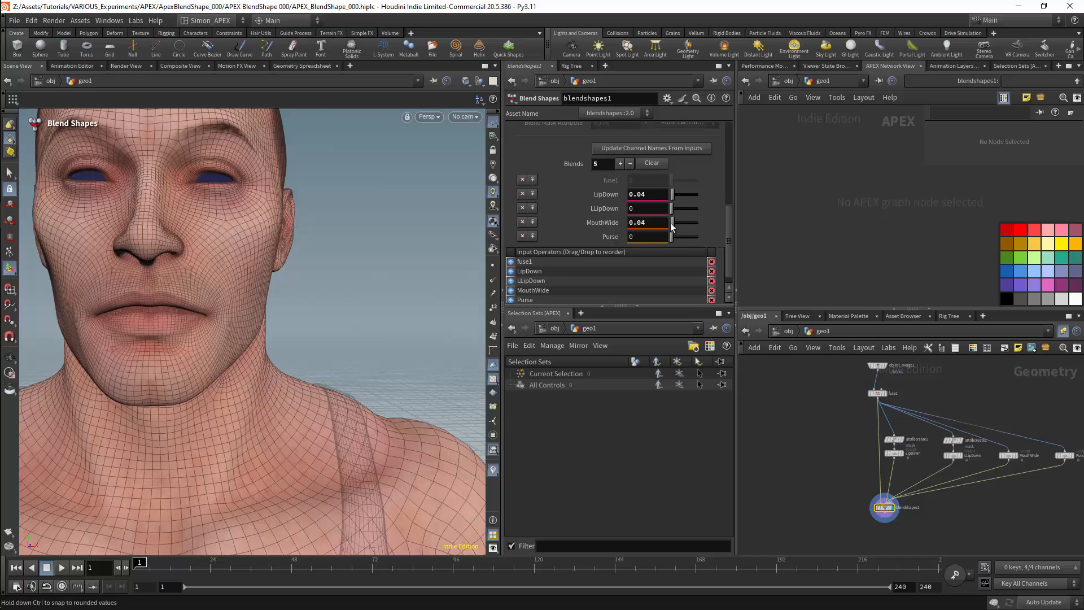
pyautogui.moveTo(675, 196)
pyautogui.mouseDown()
pyautogui.moveTo(704, 193)
pyautogui.moveTo(672, 194)
pyautogui.mouseUp()
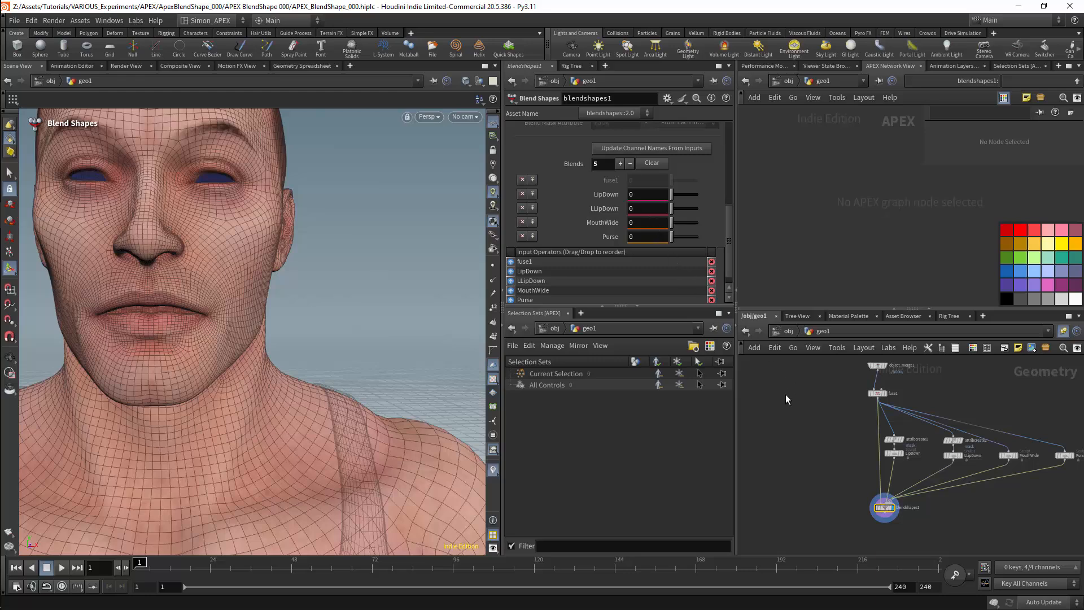
# - Bypass the fuse1 node below object_merge1
pyautogui.moveTo(801, 440); pyautogui.dragTo(802, 481, button='middle')
pyautogui.scroll(-1, 798, 455)
pyautogui.scroll(4, 877, 436)
pyautogui.moveTo(910, 414); pyautogui.dragTo(839, 409, button='middle')
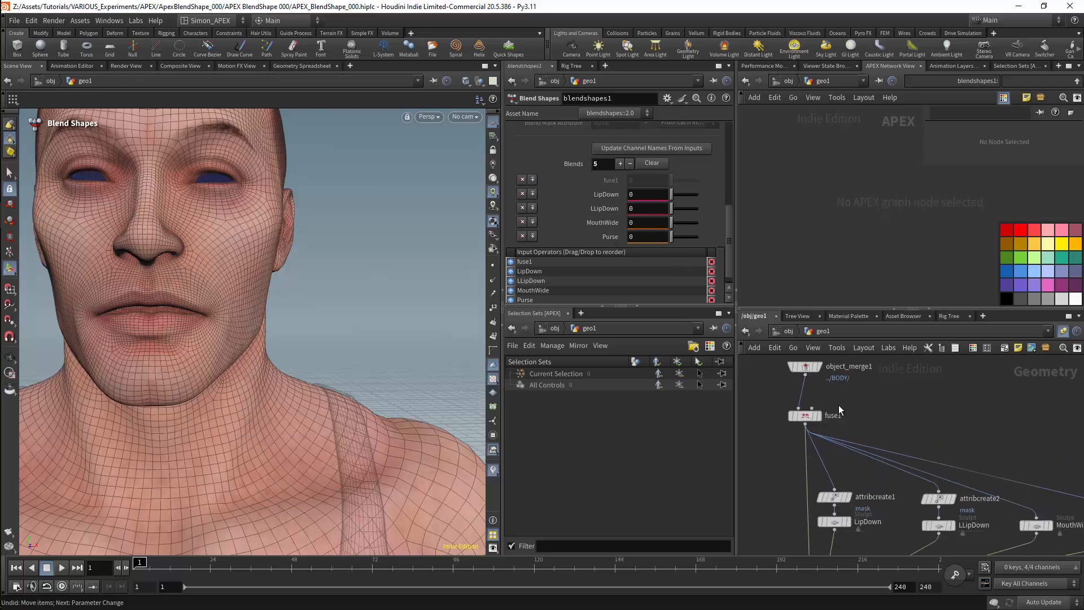
pyautogui.moveTo(809, 416); pyautogui.dragTo(809, 407)
pyautogui.click(794, 388)
pyautogui.click(805, 405)
pyautogui.scroll(-3, 768, 472)
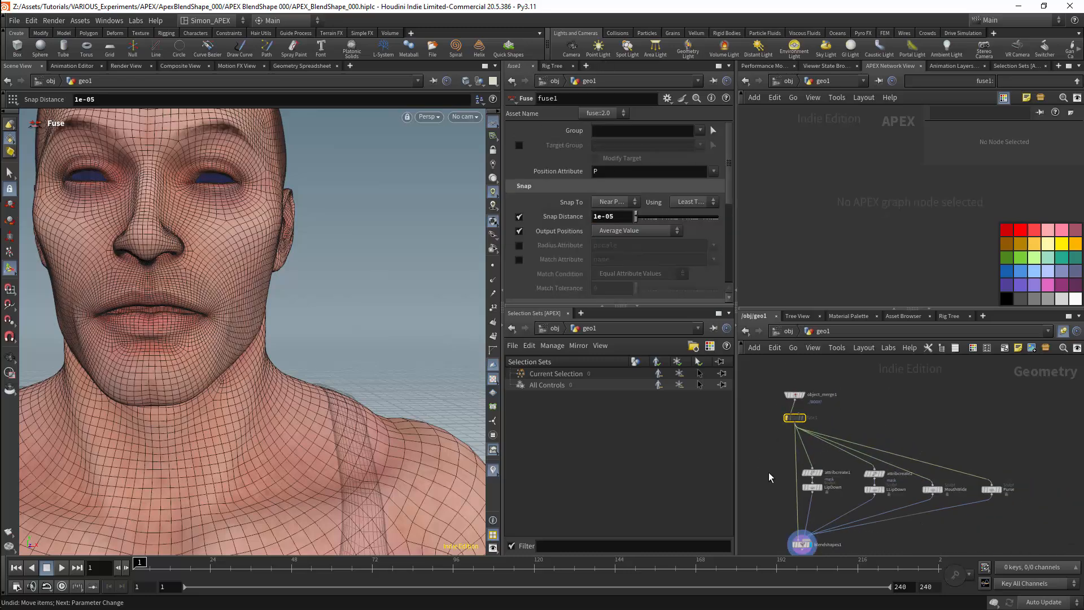
# - Select the blendshapes1 node and adjust its position slightly beneath the sculpted shape branches
pyautogui.click(824, 479)
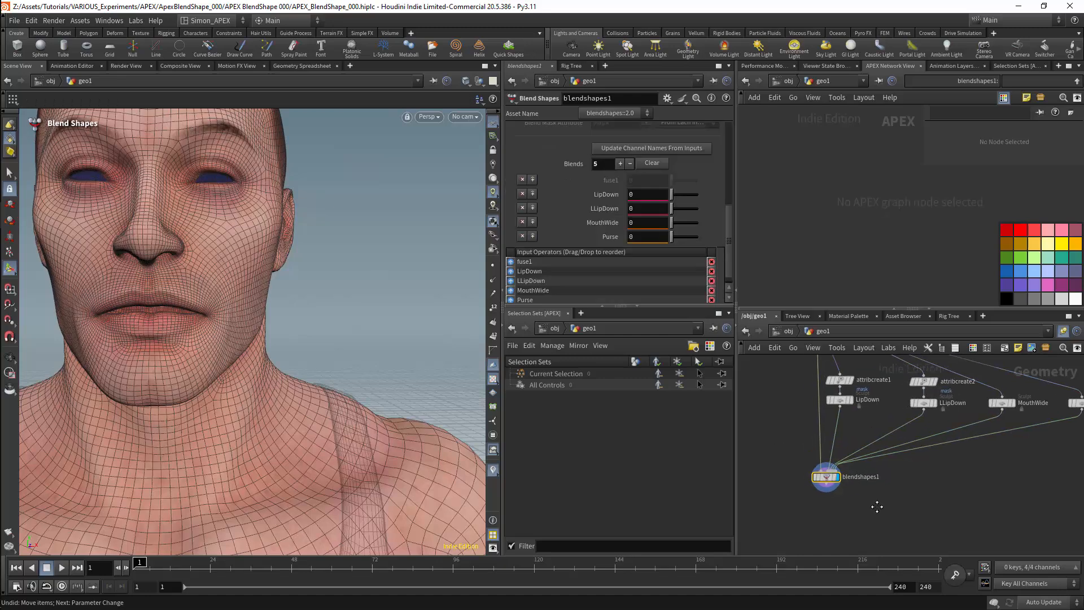
pyautogui.scroll(-3, 830, 511)
pyautogui.moveTo(883, 487); pyautogui.dragTo(933, 444, button='middle')
pyautogui.scroll(1, 845, 483)
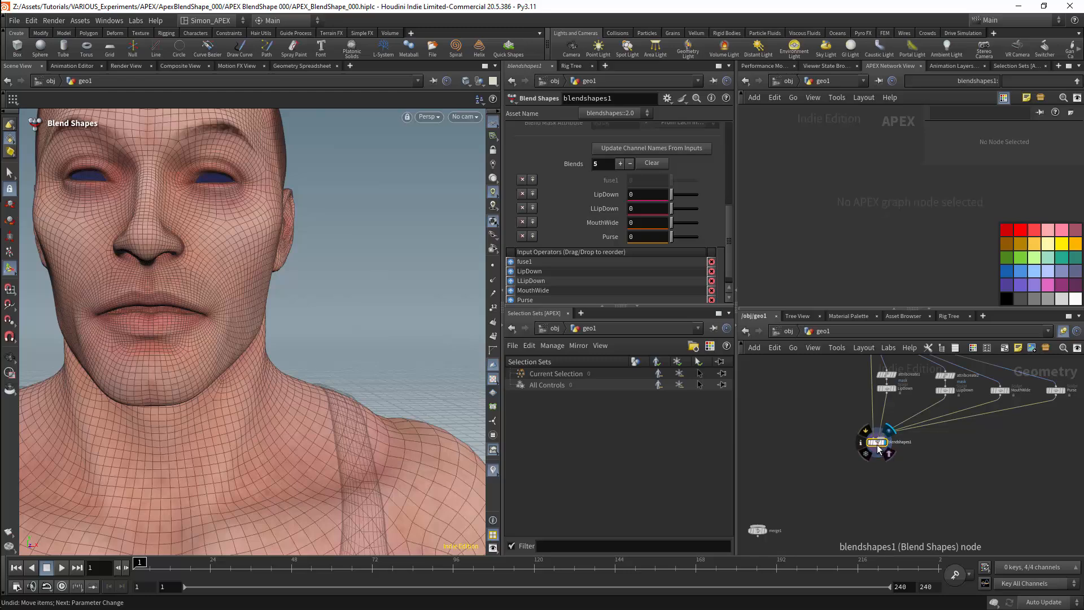
pyautogui.moveTo(880, 450)
pyautogui.mouseDown()
pyautogui.moveTo(863, 451)
pyautogui.moveTo(876, 450)
pyautogui.mouseUp()
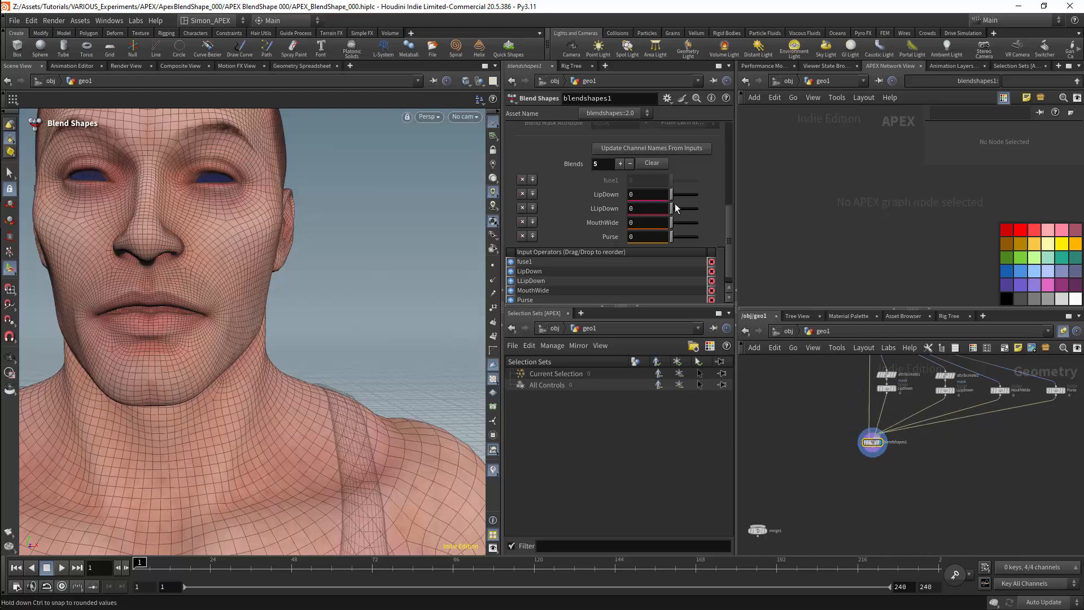
# - Move the whole blend shape branch, from object_merge1 to blendshapes1, aside to free space beneath the BODY null
pyautogui.scroll(-3, 834, 467)
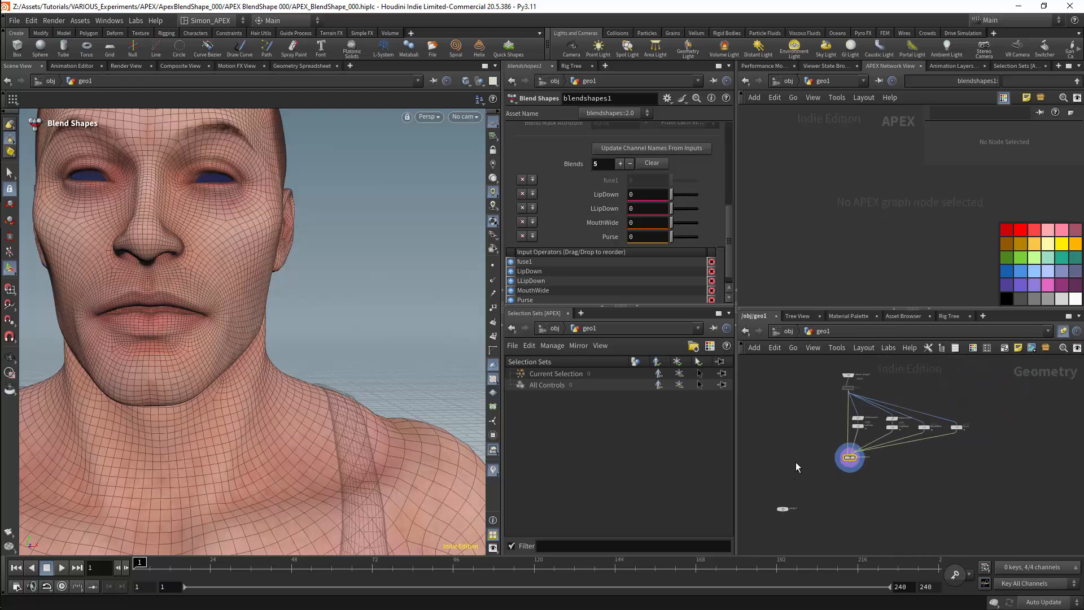
pyautogui.moveTo(795, 462); pyautogui.dragTo(815, 477, button='middle')
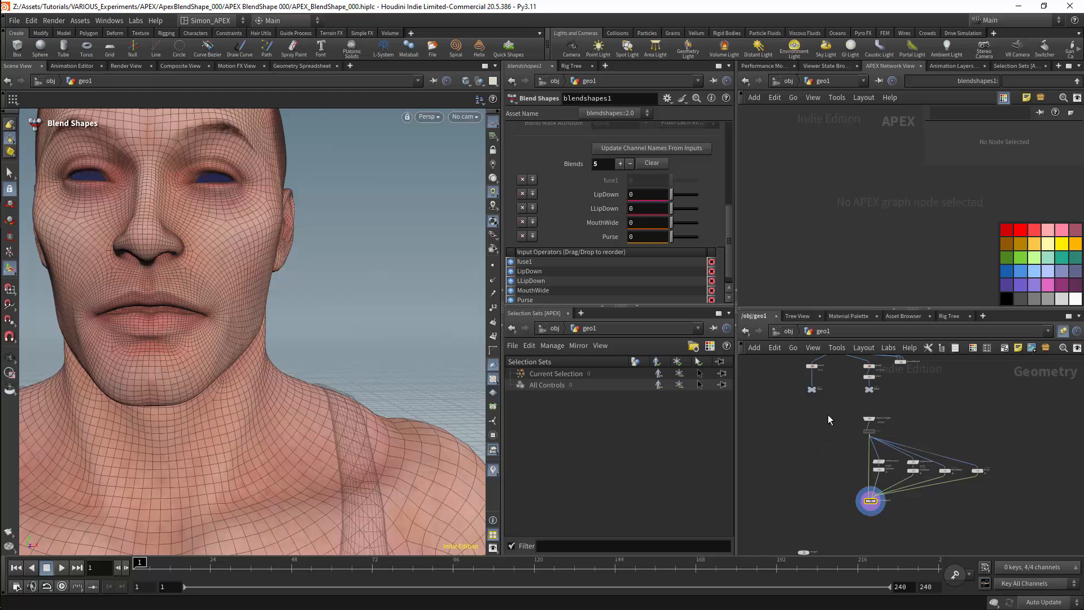
pyautogui.moveTo(817, 474); pyautogui.dragTo(791, 495, button='middle')
pyautogui.moveTo(791, 414)
pyautogui.mouseDown()
pyautogui.moveTo(852, 516)
pyautogui.moveTo(923, 530)
pyautogui.mouseUp()
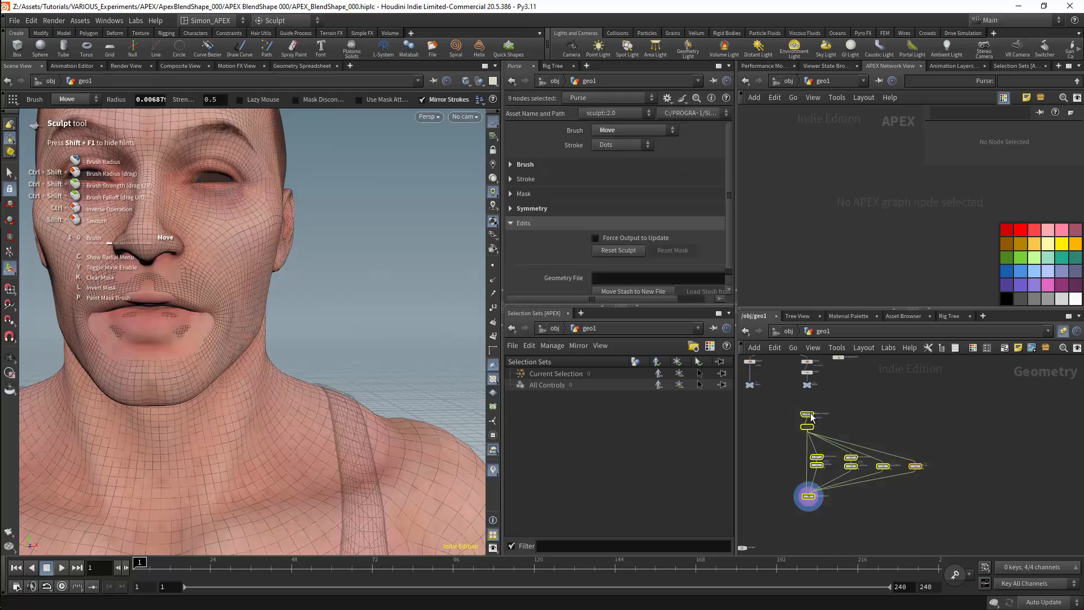
pyautogui.moveTo(807, 417); pyautogui.dragTo(866, 418)
pyautogui.scroll(3, 825, 417)
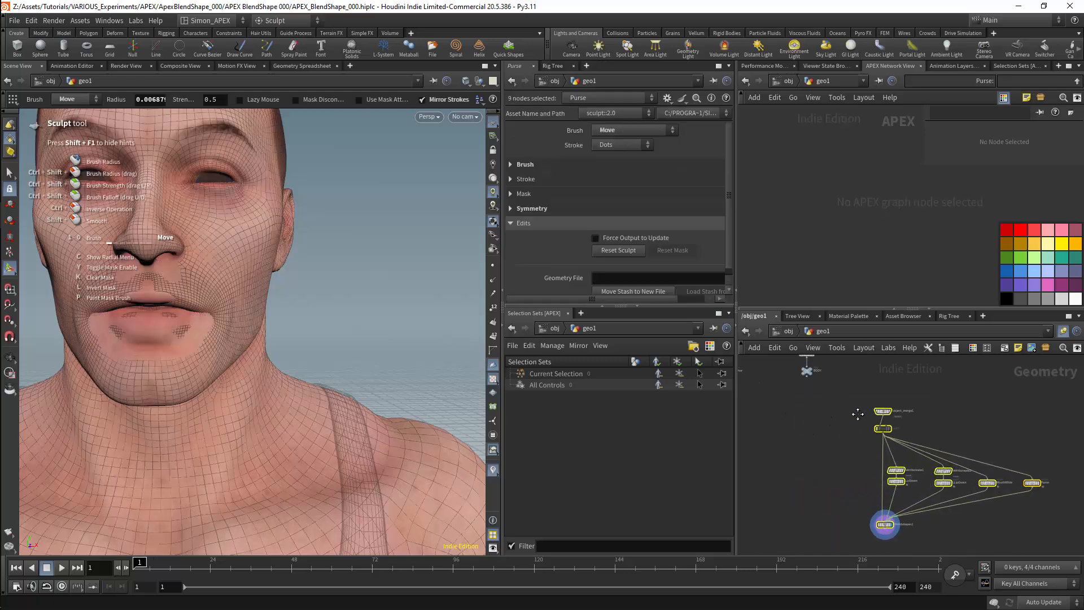
pyautogui.moveTo(857, 417); pyautogui.dragTo(869, 431, button='middle')
# - Duplicate object_merge1 beneath the BODY null and display the copy
pyautogui.click(896, 426)
pyautogui.keyDown('alt'); pyautogui.moveTo(898, 424); pyautogui.dragTo(824, 427); pyautogui.keyUp('alt')
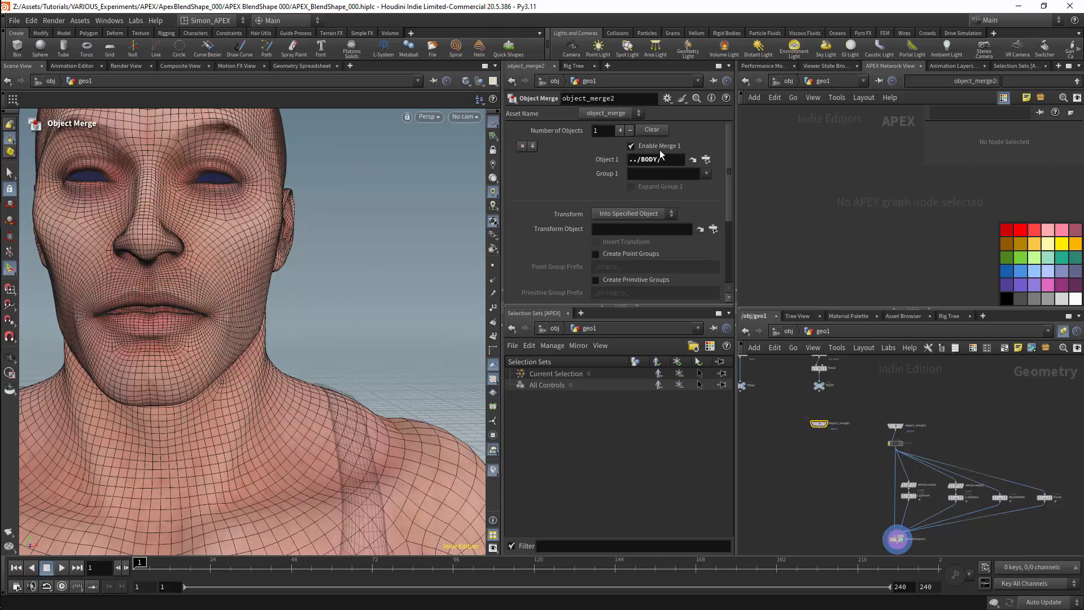
pyautogui.click(829, 427)
# - Add a Character Blend Shapes Add node below object_merge2
pyautogui.moveTo(818, 478); pyautogui.dragTo(826, 453, button='middle')
pyautogui.scroll(-1, 826, 453)
pyautogui.press('Tab')
pyautogui.write('add')
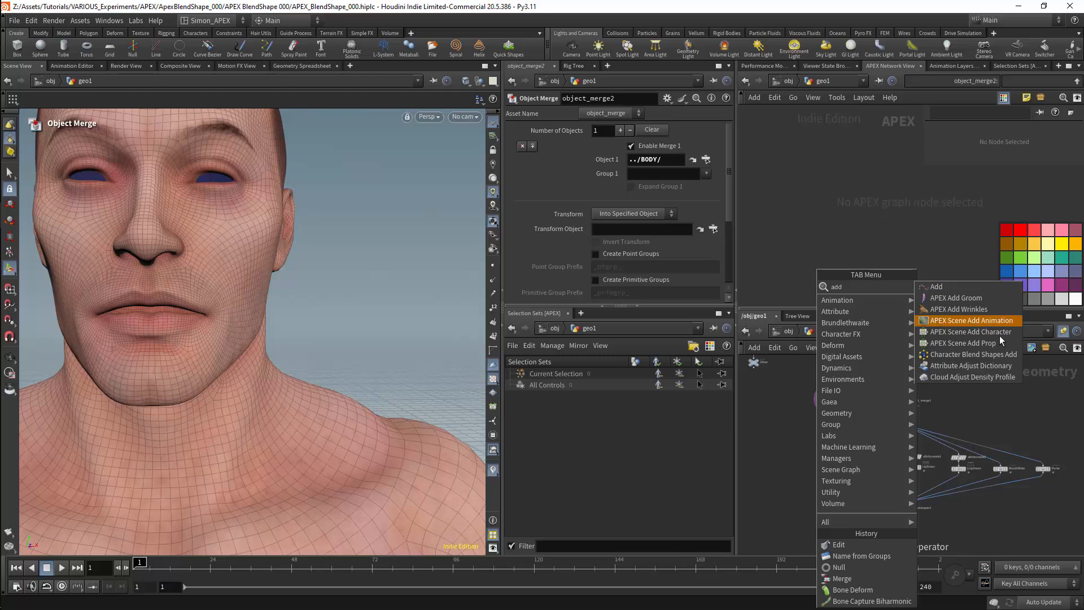
pyautogui.click(953, 354)
pyautogui.scroll(2, 842, 410)
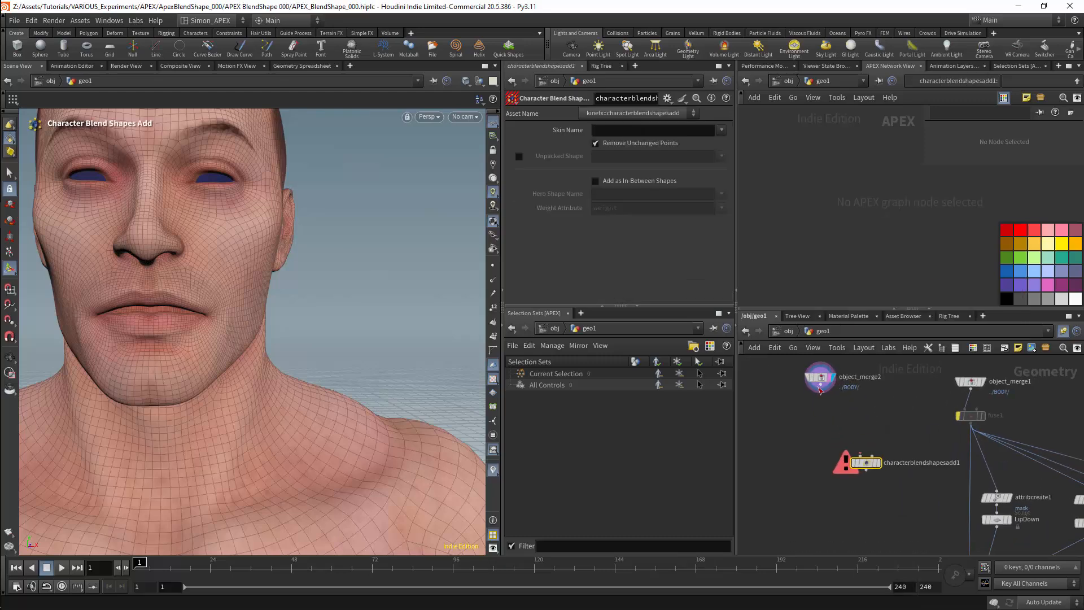
# - Connect object_merge2 to the Character Blend Shapes Add node and place that node further down
pyautogui.moveTo(822, 389); pyautogui.dragTo(816, 533)
pyautogui.scroll(-5, 866, 439)
pyautogui.moveTo(866, 439); pyautogui.dragTo(866, 393, button='middle')
pyautogui.scroll(-1, 839, 440)
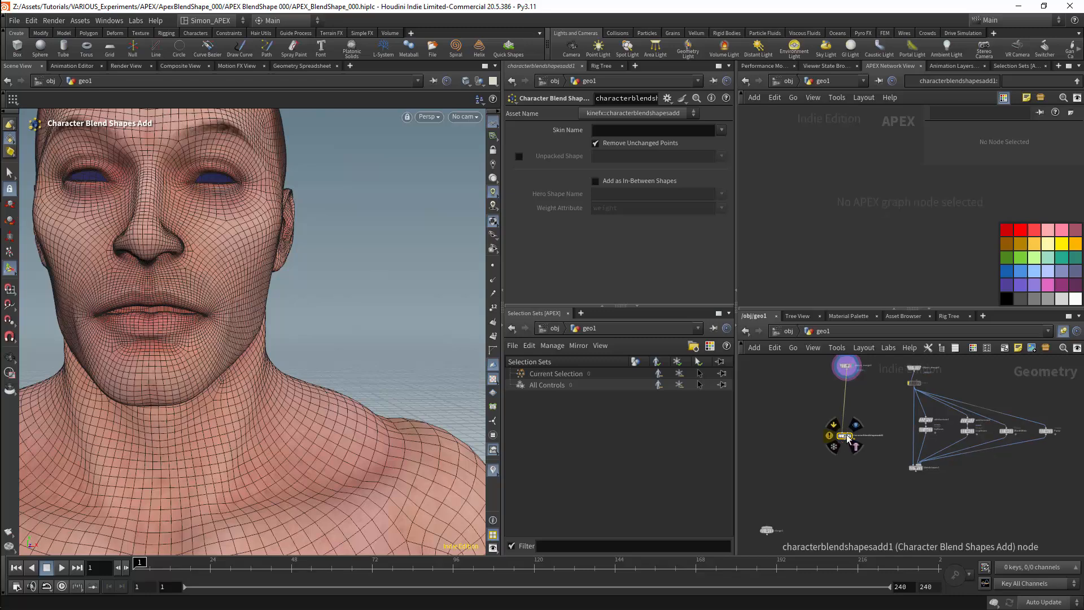
pyautogui.moveTo(839, 440); pyautogui.dragTo(840, 459)
# - Review the node information of characterblendshapesadd1, including its warning and attributes, and dismiss it
pyautogui.moveTo(854, 441); pyautogui.dragTo(862, 450, button='right')
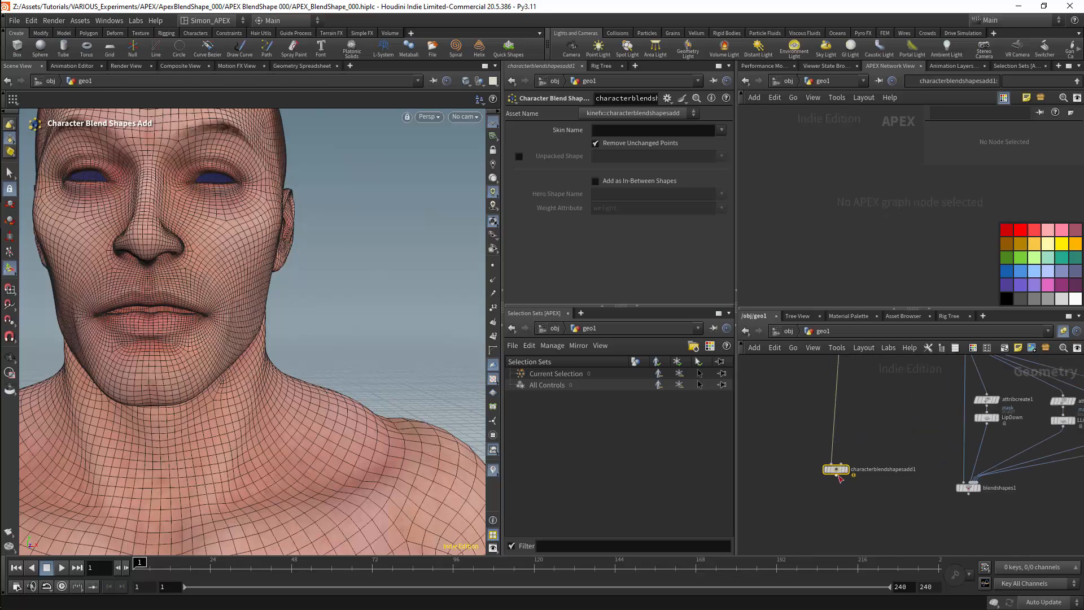
pyautogui.click(822, 457)
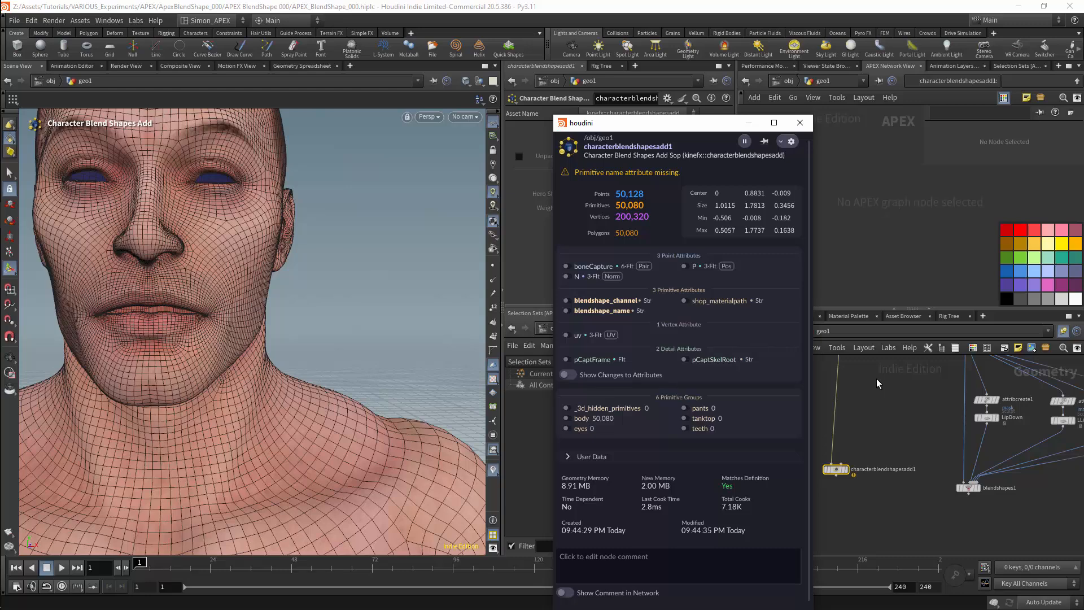
pyautogui.click(800, 122)
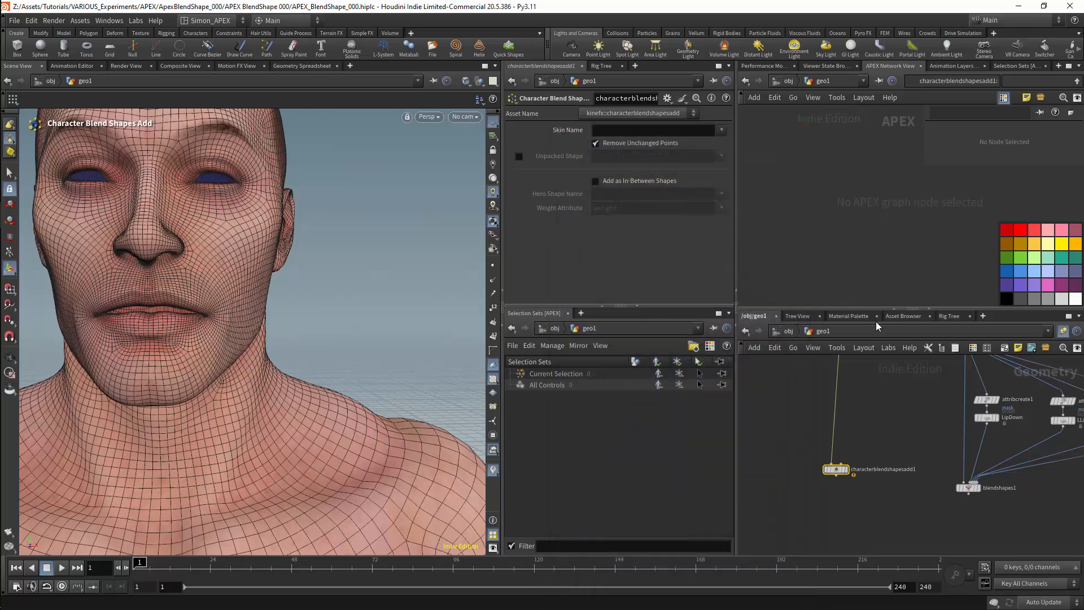
# - Insert a Name node between object_merge2 and characterblendshapesadd1
pyautogui.moveTo(886, 385)
pyautogui.mouseDown(button='middle')
pyautogui.moveTo(880, 523)
pyautogui.moveTo(871, 472)
pyautogui.moveTo(893, 397)
pyautogui.mouseUp(button='middle')
pyautogui.scroll(1, 867, 474)
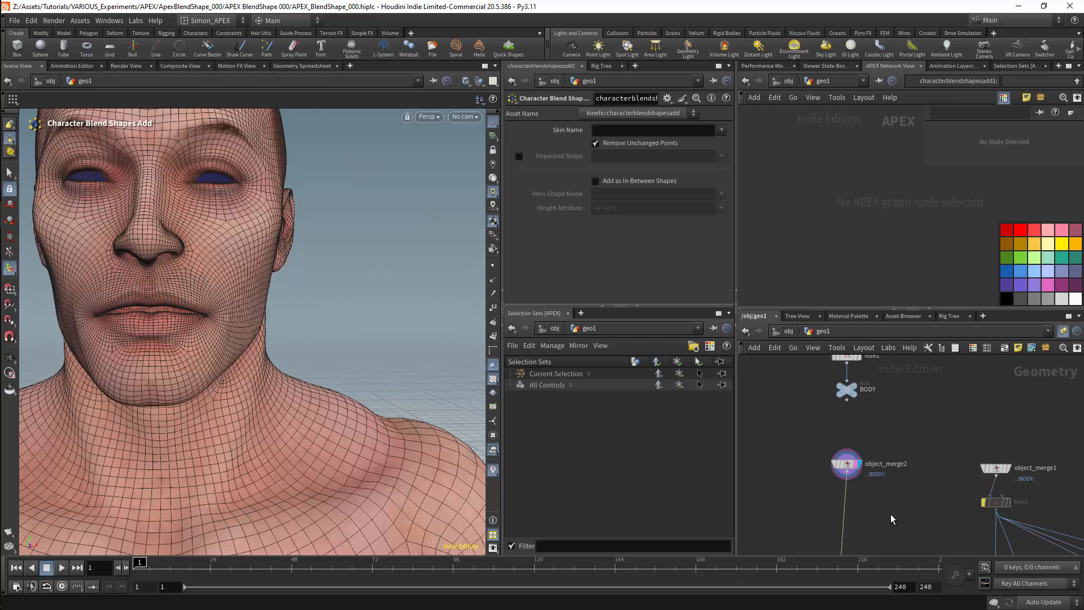
pyautogui.press('Tab')
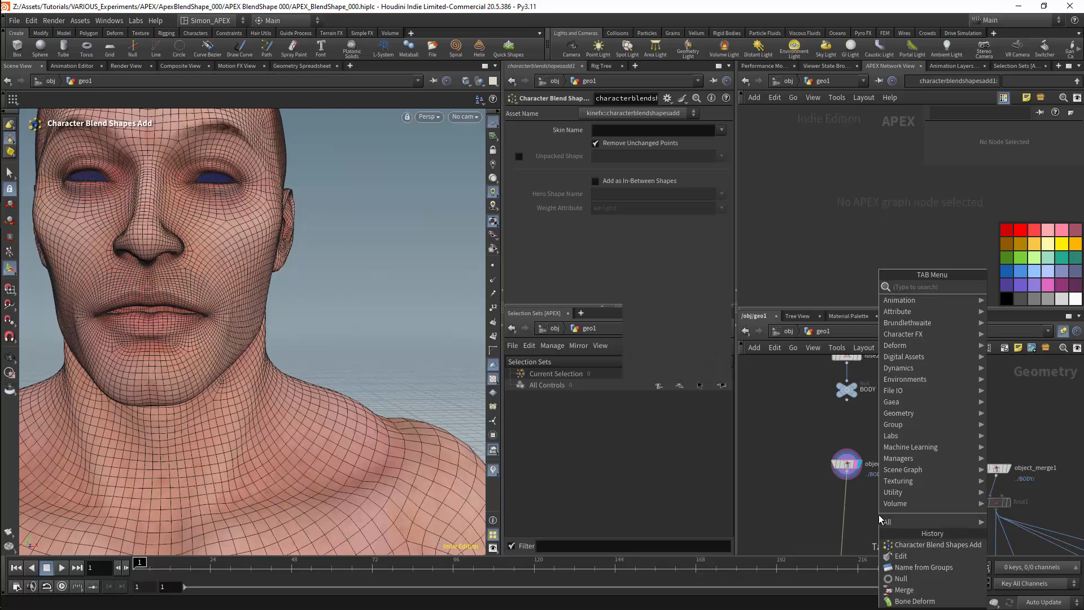
pyautogui.write('name')
pyautogui.click(783, 287)
pyautogui.click(846, 496)
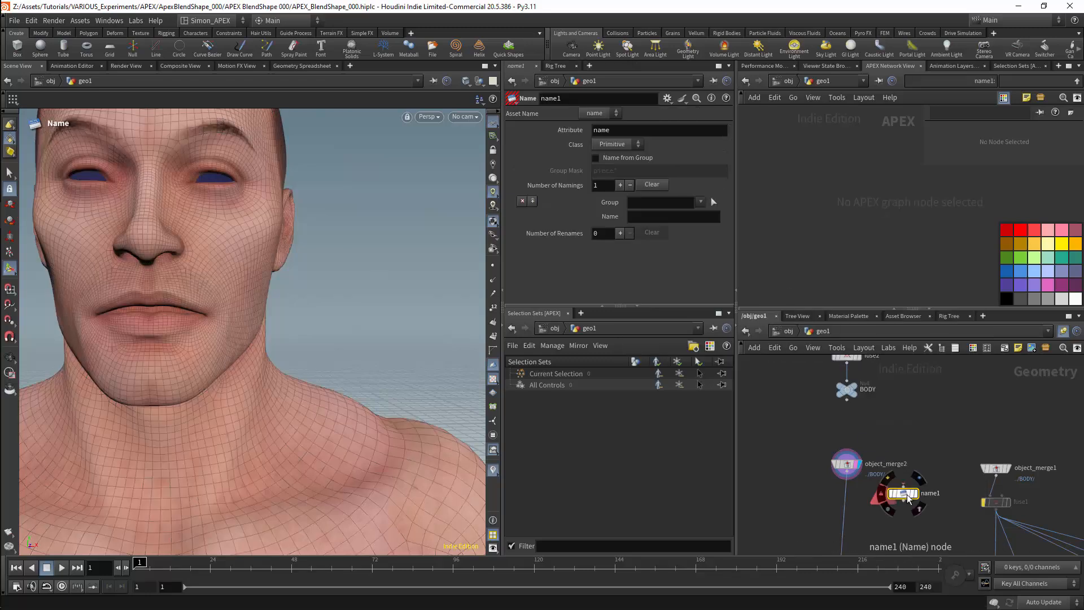
# - Set the primitive name in the name1 node to tommy
pyautogui.click(646, 216)
pyautogui.write('tommy')
pyautogui.press('Return')
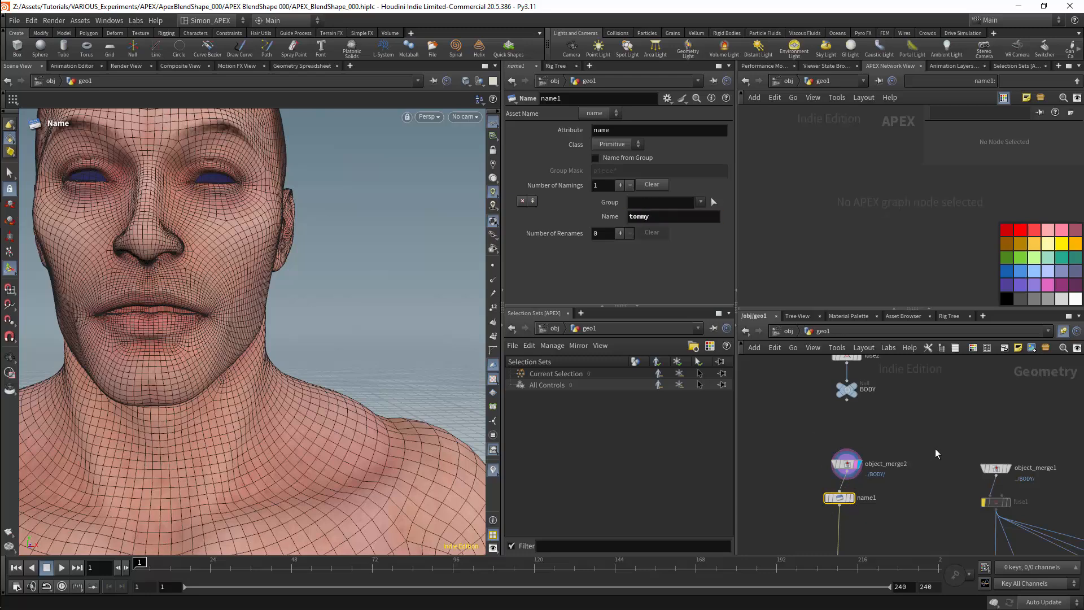
# - Display the characterblendshapesadd1 node and frame the character's head and upper body
pyautogui.moveTo(893, 545); pyautogui.dragTo(902, 373, button='middle')
pyautogui.scroll(-5, 906, 375)
pyautogui.click(880, 424)
pyautogui.scroll(4, 909, 430)
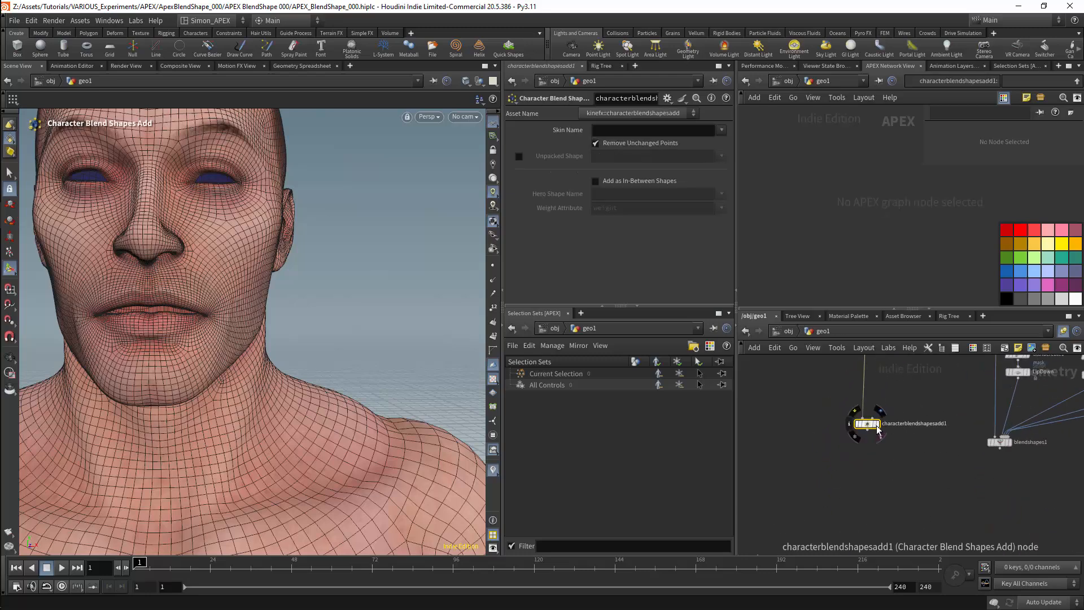
pyautogui.click(878, 425)
pyautogui.moveTo(285, 301); pyautogui.dragTo(211, 348, button='right')
pyautogui.moveTo(271, 317); pyautogui.dragTo(285, 294)
# - Examine the upstream network around testgeometry_tommy1, skeleton1, and jointcapturebiharmonic1 in relation to the new blend shape branch
pyautogui.moveTo(843, 427); pyautogui.dragTo(853, 500, button='middle')
pyautogui.scroll(-3, 832, 419)
pyautogui.moveTo(842, 397); pyautogui.dragTo(822, 419, button='middle')
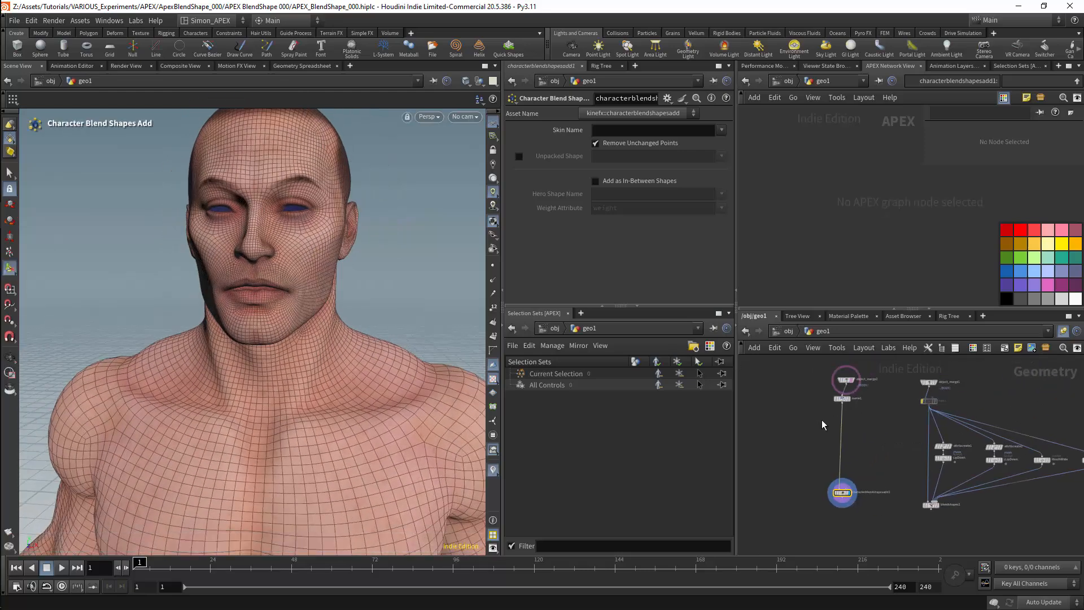
pyautogui.moveTo(859, 410); pyautogui.dragTo(850, 414)
pyautogui.press('Delete')
pyautogui.moveTo(842, 497); pyautogui.dragTo(848, 505)
pyautogui.moveTo(804, 428); pyautogui.dragTo(800, 520, button='middle')
pyautogui.moveTo(791, 385); pyautogui.dragTo(805, 469, button='middle')
pyautogui.scroll(3, 765, 429)
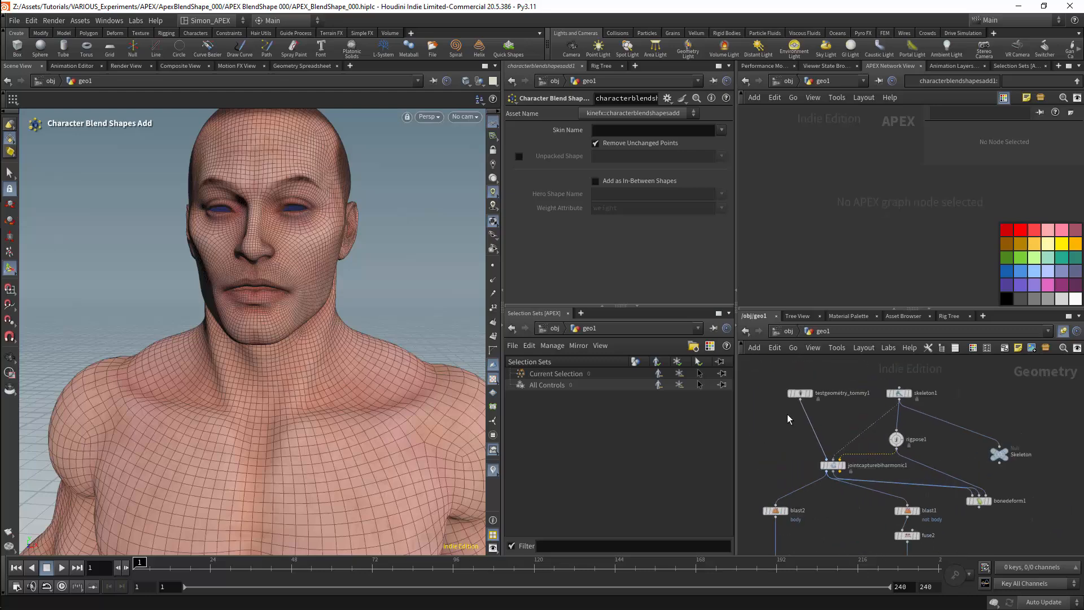
pyautogui.moveTo(809, 421); pyautogui.dragTo(835, 414, button='middle')
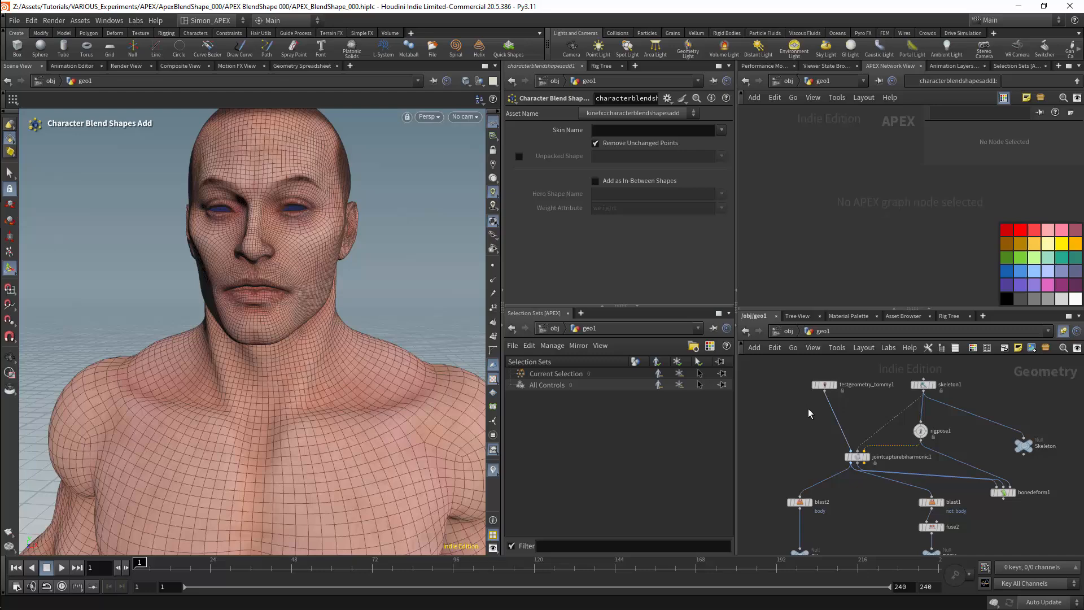
# - Insert a Name from Groups node between testgeometry_tommy1 and jointcapturebiharmonic1, with its group mask set to *
pyautogui.press('Tab')
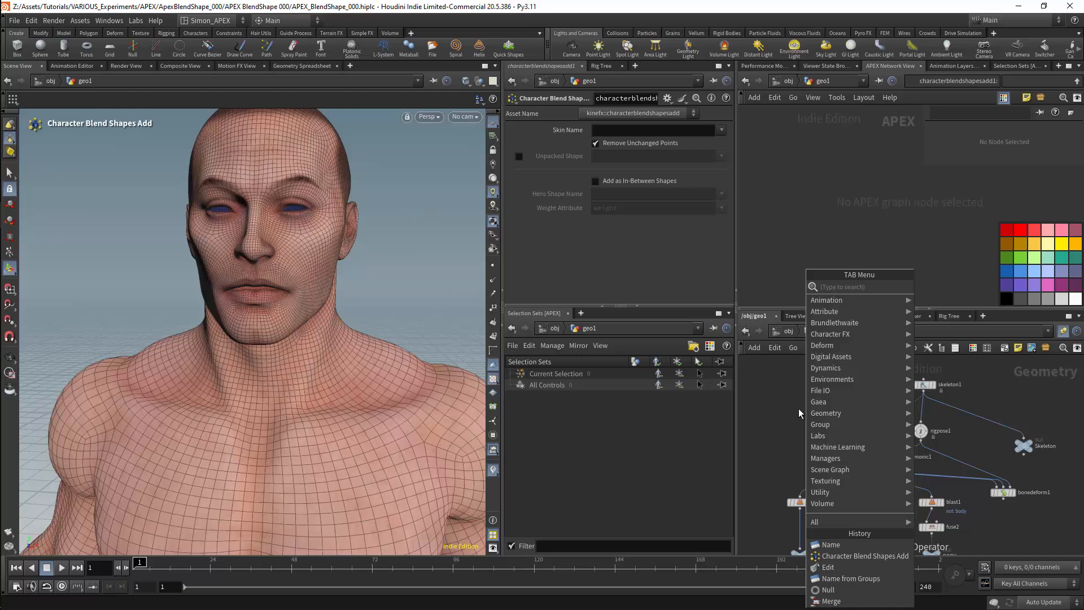
pyautogui.write('name')
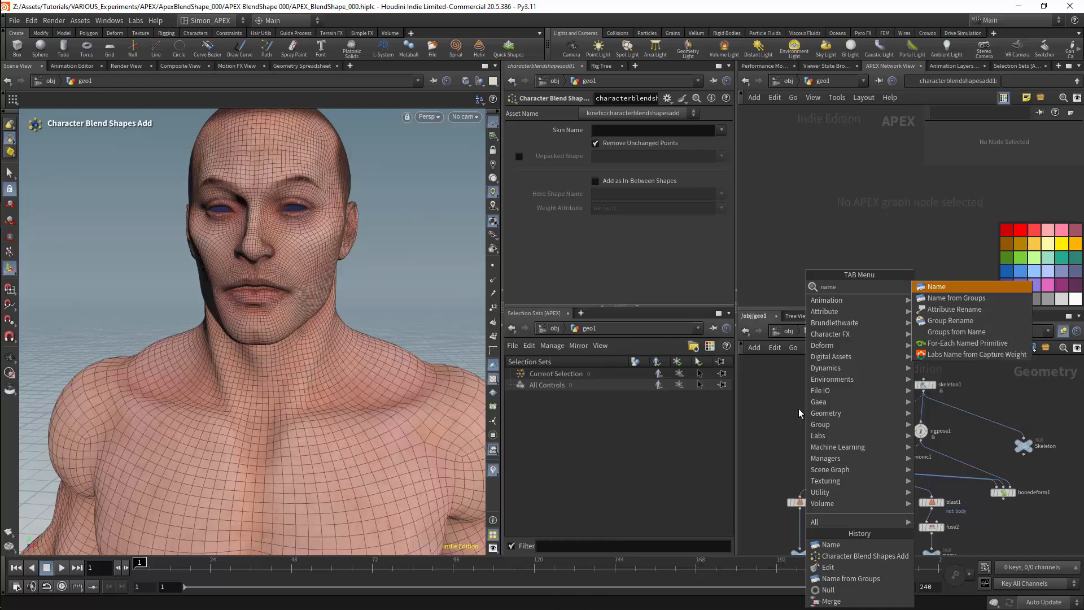
pyautogui.click(953, 303)
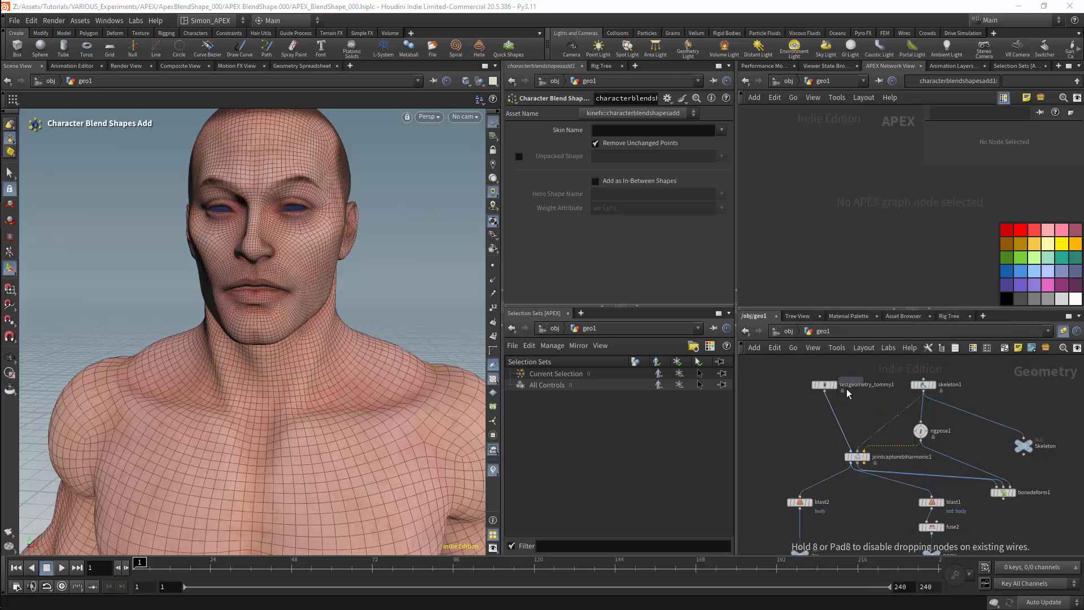
pyautogui.click(837, 418)
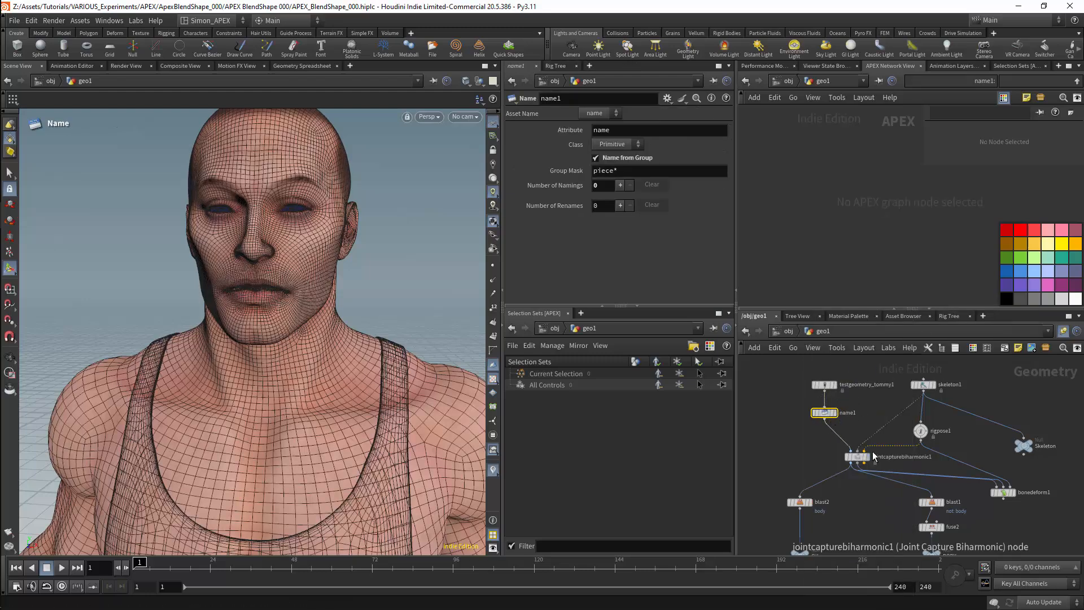
pyautogui.doubleClick(604, 170)
pyautogui.press('BackSpace')
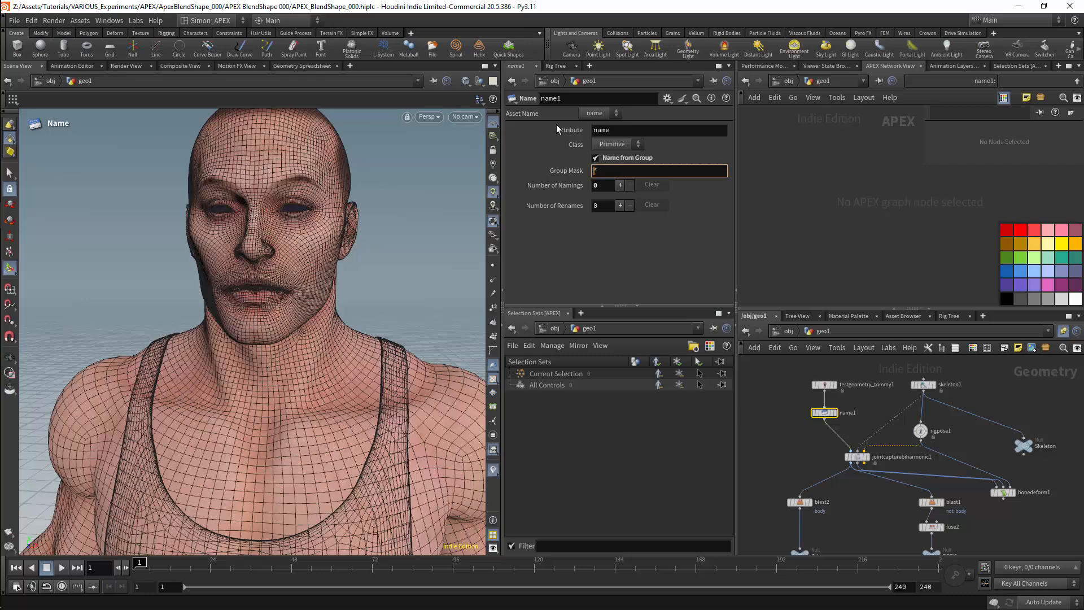
pyautogui.moveTo(597, 173); pyautogui.dragTo(588, 179)
# - Sort the Geometry Spreadsheet by the name attribute and examine the primitive names produced by the new name1 node
pyautogui.click(292, 66)
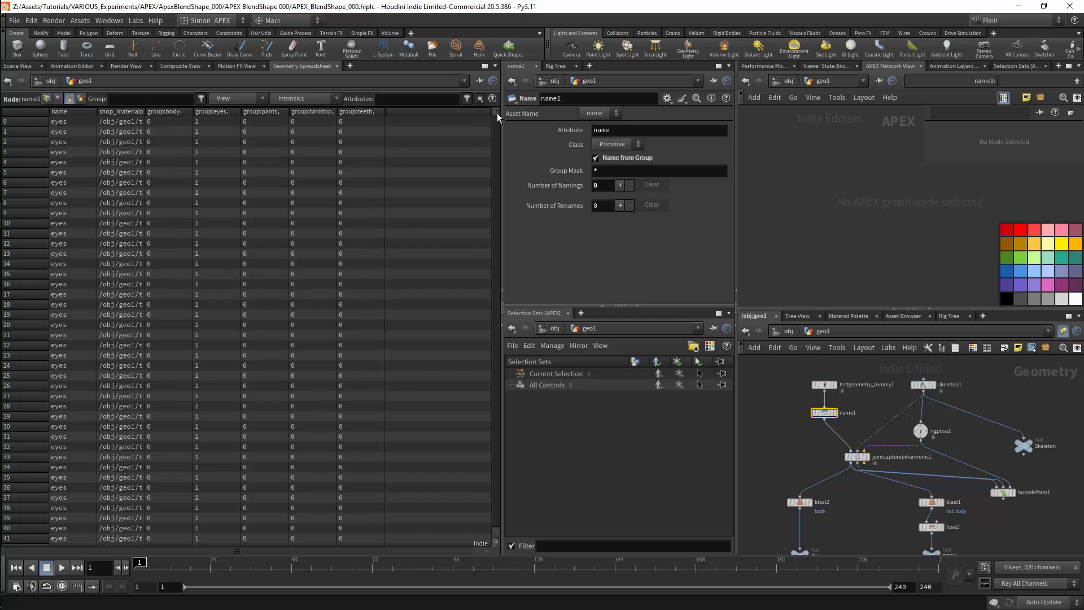
pyautogui.click(77, 111)
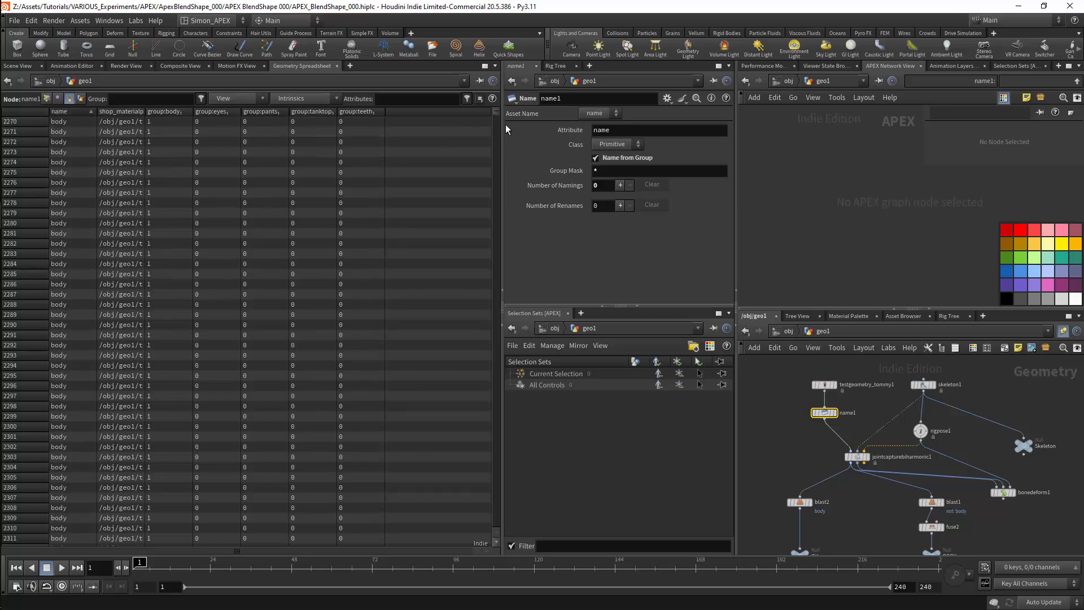
pyautogui.moveTo(497, 111); pyautogui.dragTo(499, 538)
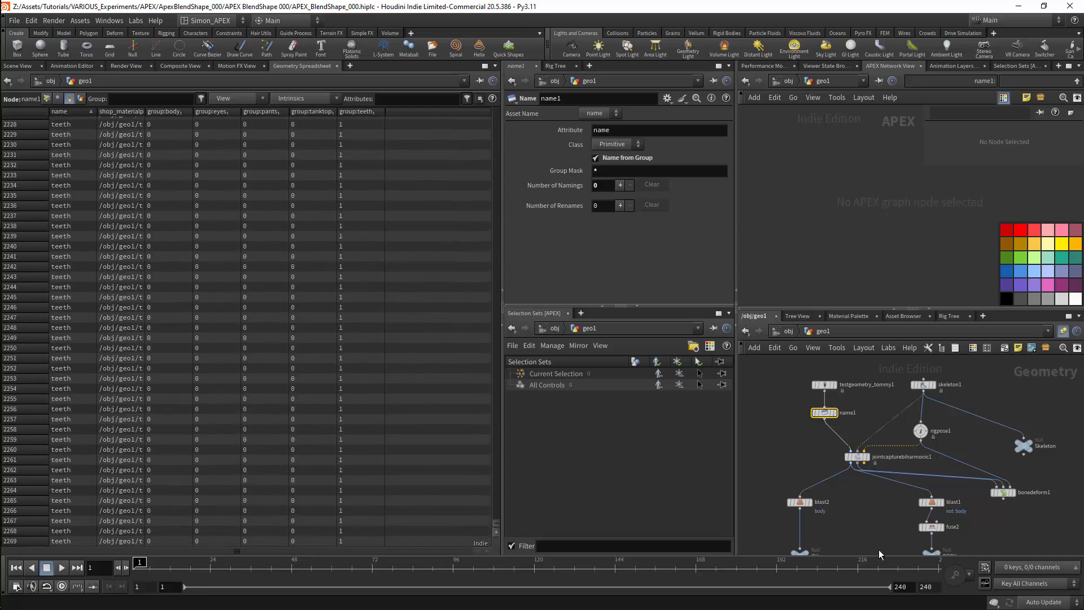
# - Check the primitive names arriving at object_merge2 in the Geometry Spreadsheet, from the last row back to the first
pyautogui.moveTo(865, 529); pyautogui.dragTo(834, 411, button='middle')
pyautogui.scroll(-2, 854, 493)
pyautogui.moveTo(826, 551); pyautogui.dragTo(828, 450, button='middle')
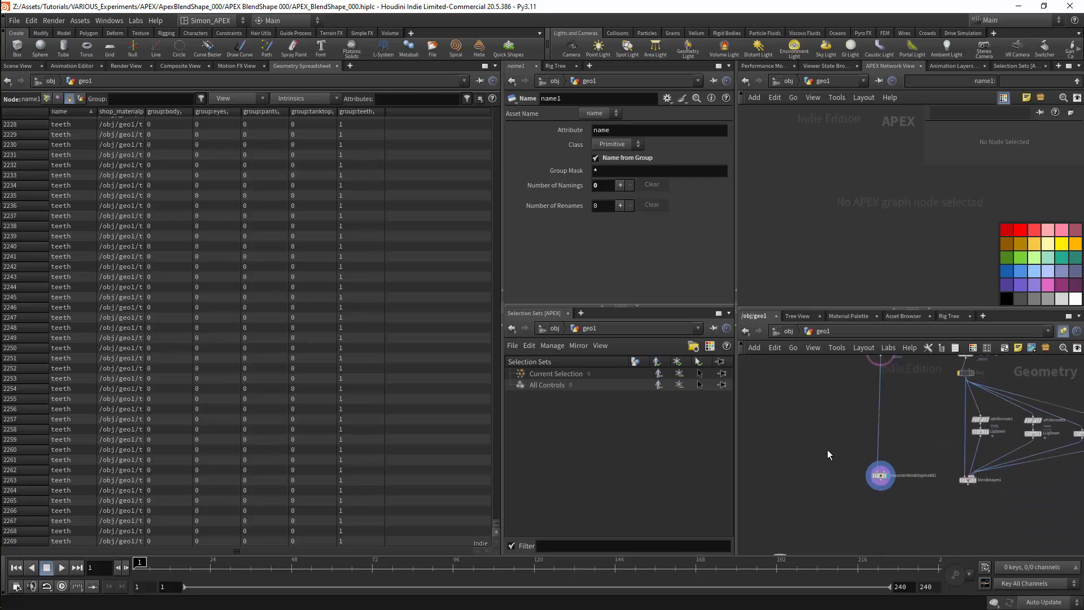
pyautogui.moveTo(849, 363); pyautogui.dragTo(825, 415, button='middle')
pyautogui.click(856, 402)
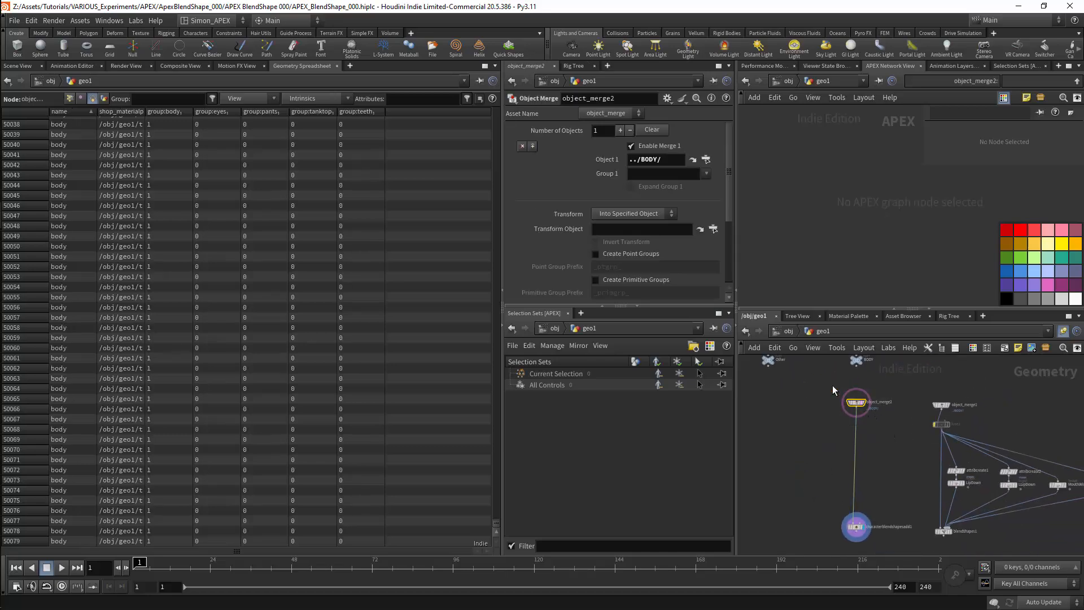
pyautogui.moveTo(498, 526); pyautogui.dragTo(489, 113)
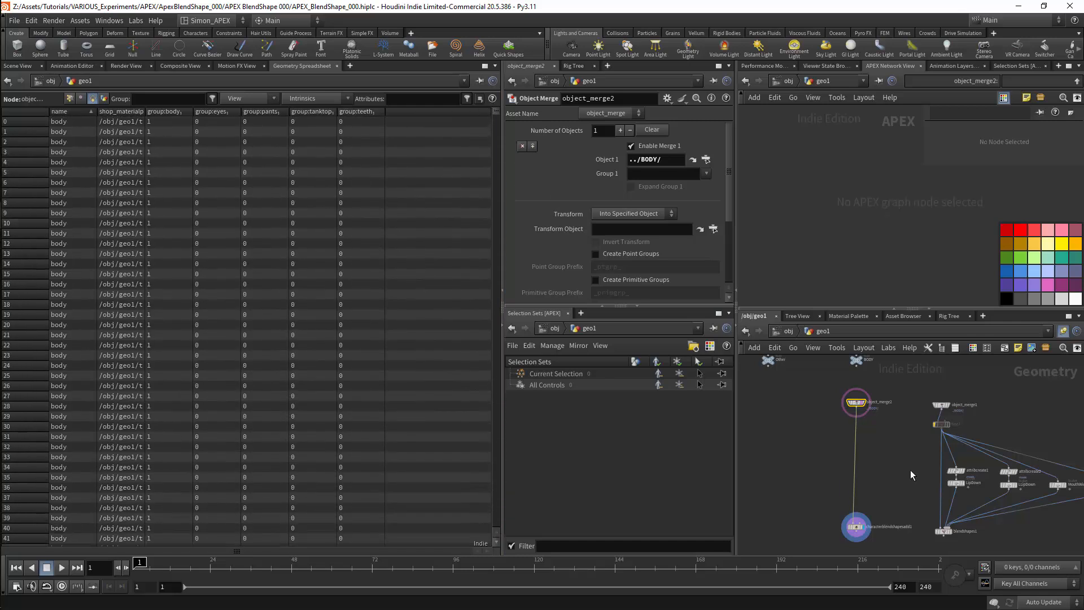
# - Add a Merge Packed node above characterblendshapesadd1 and wire it into that node's second input
pyautogui.moveTo(892, 489); pyautogui.dragTo(818, 458, button='middle')
pyautogui.scroll(2, 893, 446)
pyautogui.press('Tab')
pyautogui.write('mer')
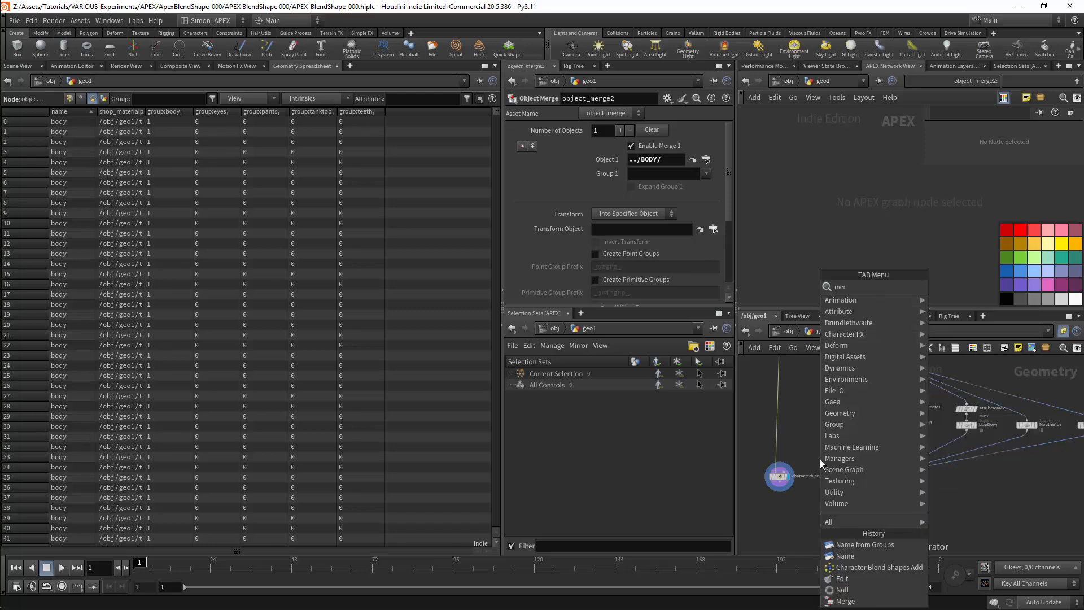
pyautogui.click(938, 300)
pyautogui.click(805, 440)
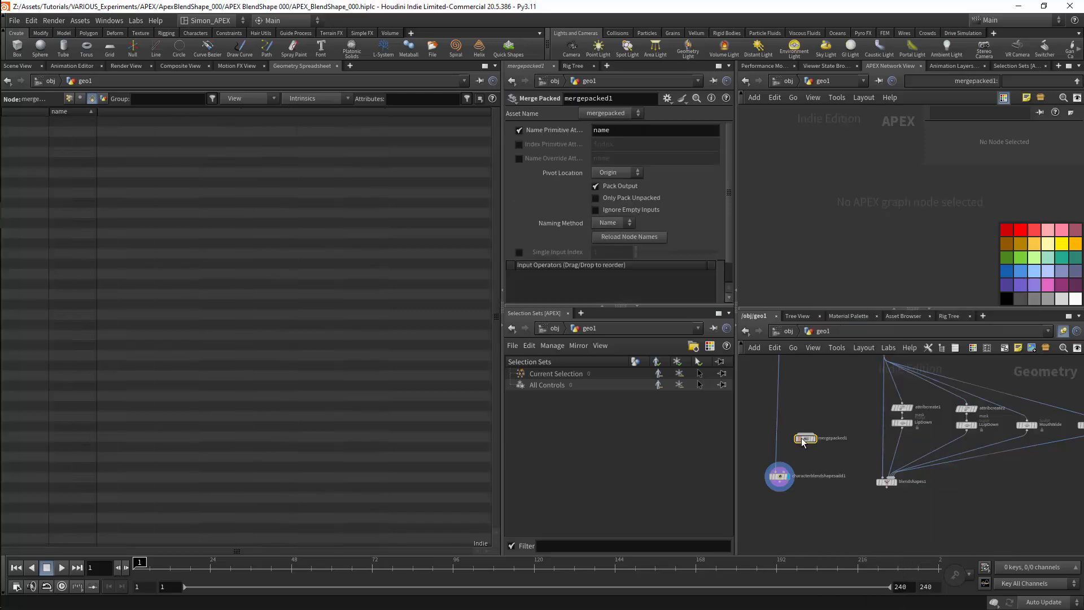
pyautogui.moveTo(785, 471); pyautogui.dragTo(806, 450)
# - Connect the four sculpt nodes LipDown, LLipDown, MouthWide and Purse to the inputs of mergepacked1
pyautogui.moveTo(816, 382); pyautogui.dragTo(798, 415, button='middle')
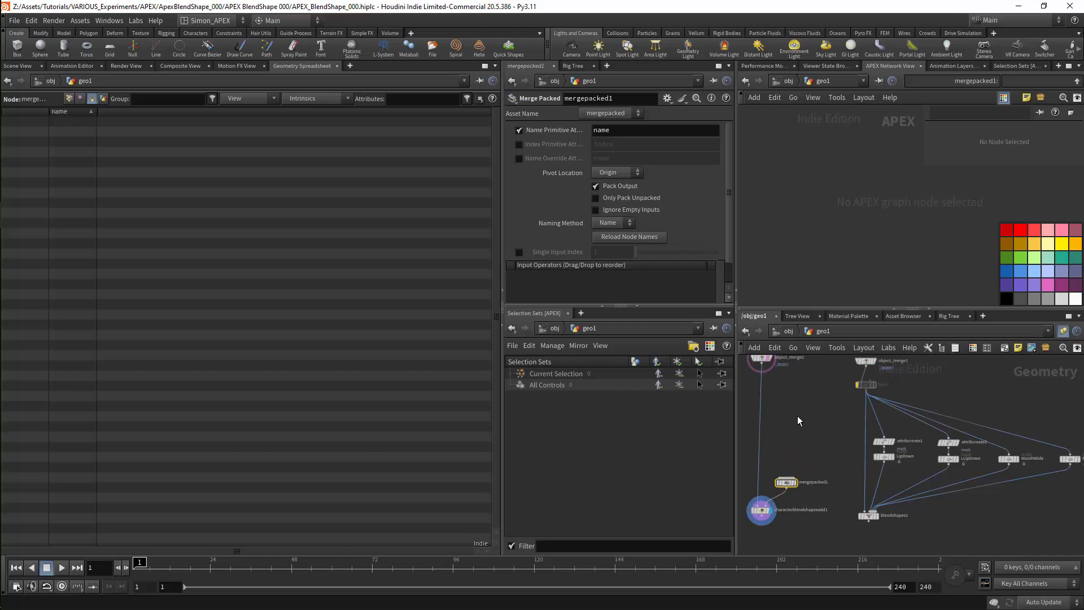
pyautogui.moveTo(814, 449)
pyautogui.mouseDown()
pyautogui.moveTo(988, 482)
pyautogui.moveTo(1072, 479)
pyautogui.mouseUp()
pyautogui.moveTo(996, 513); pyautogui.dragTo(976, 506, button='middle')
pyautogui.moveTo(895, 481); pyautogui.dragTo(955, 482, button='middle')
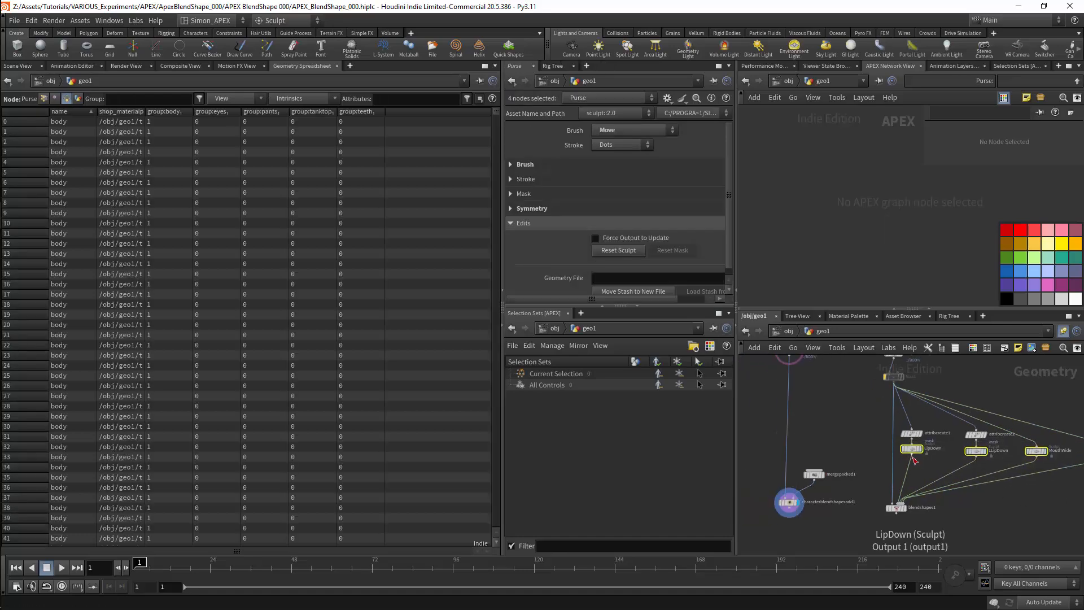
pyautogui.moveTo(912, 455); pyautogui.dragTo(815, 470)
pyautogui.scroll(3, 862, 442)
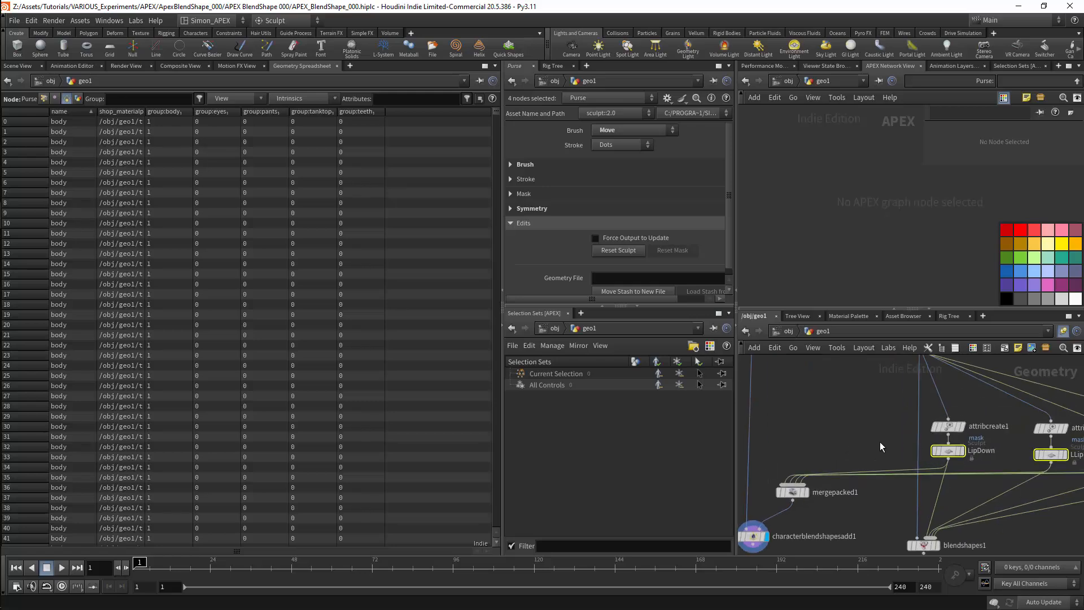
# - Select the LipDown sculpt in the 3D viewport and undo the stray sculpt stroke
pyautogui.click(948, 451)
pyautogui.click(17, 66)
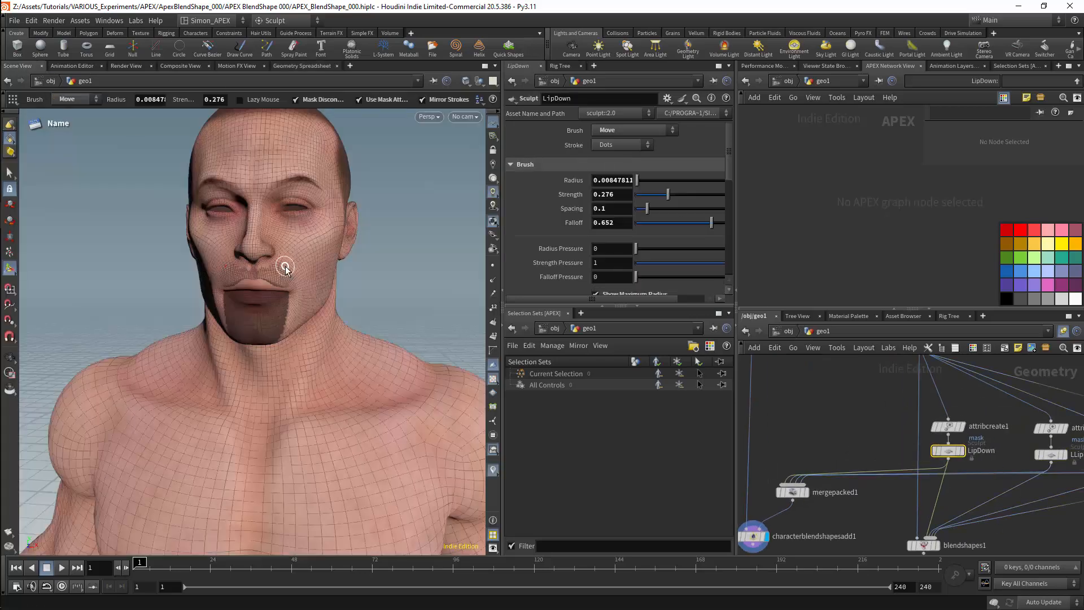
pyautogui.hotkey('ctrl', 'z')
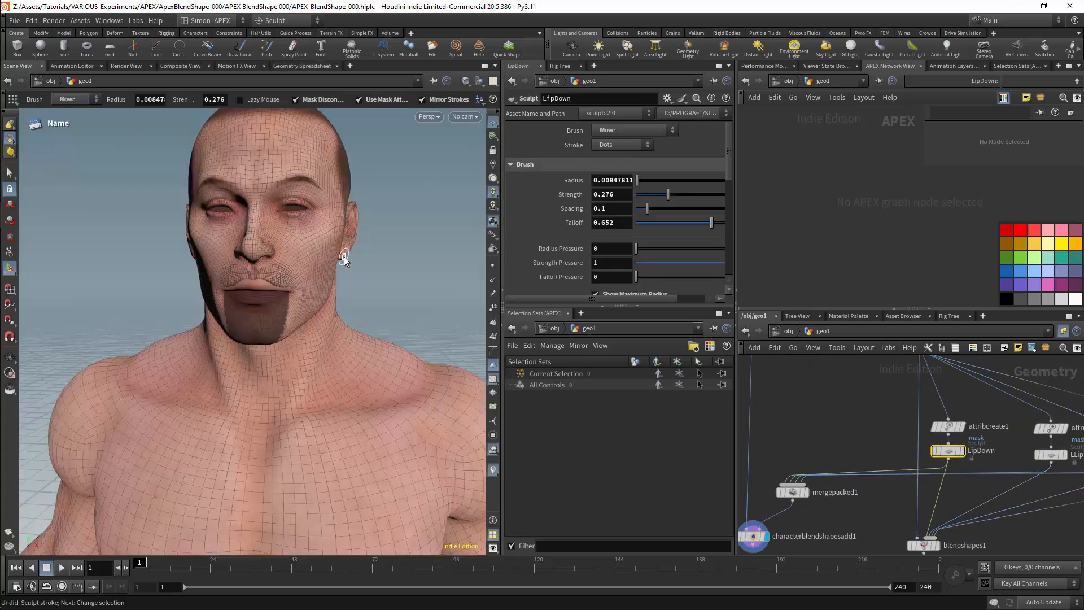
# - Display mergepacked1 and compare its input names with the LipDown and LLipDown sculpt nodes
pyautogui.click(807, 493)
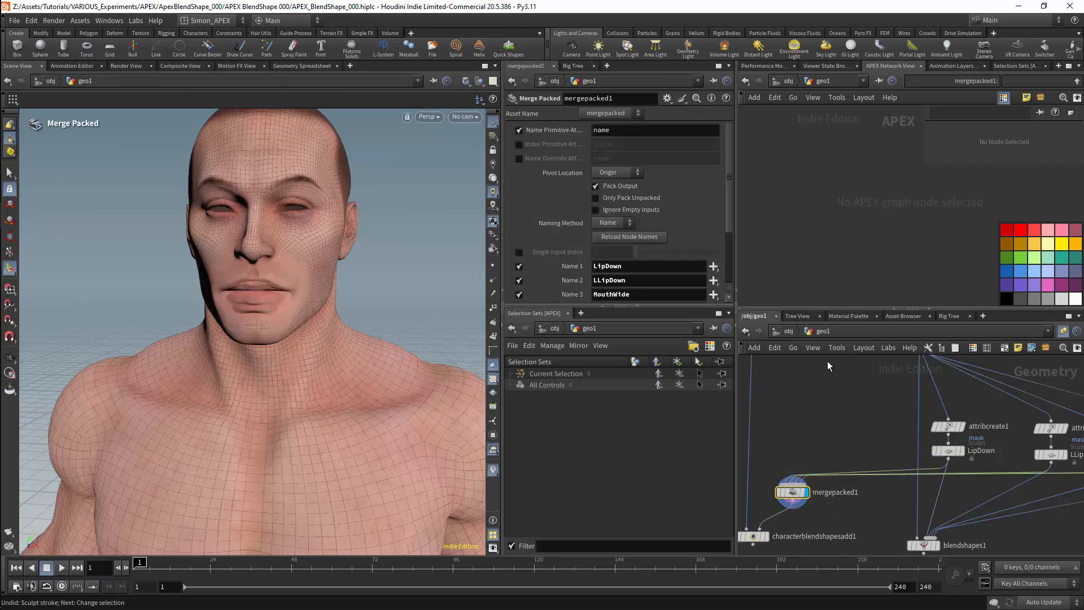
pyautogui.moveTo(731, 209); pyautogui.dragTo(720, 255)
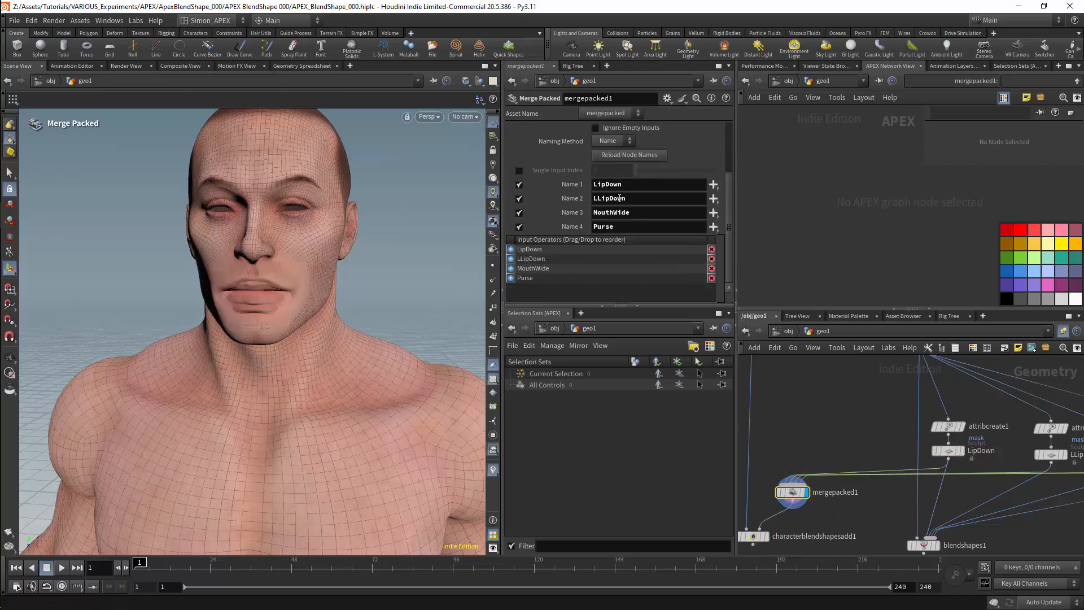
pyautogui.click(942, 450)
pyautogui.moveTo(972, 474); pyautogui.dragTo(827, 457, button='middle')
pyautogui.click(909, 438)
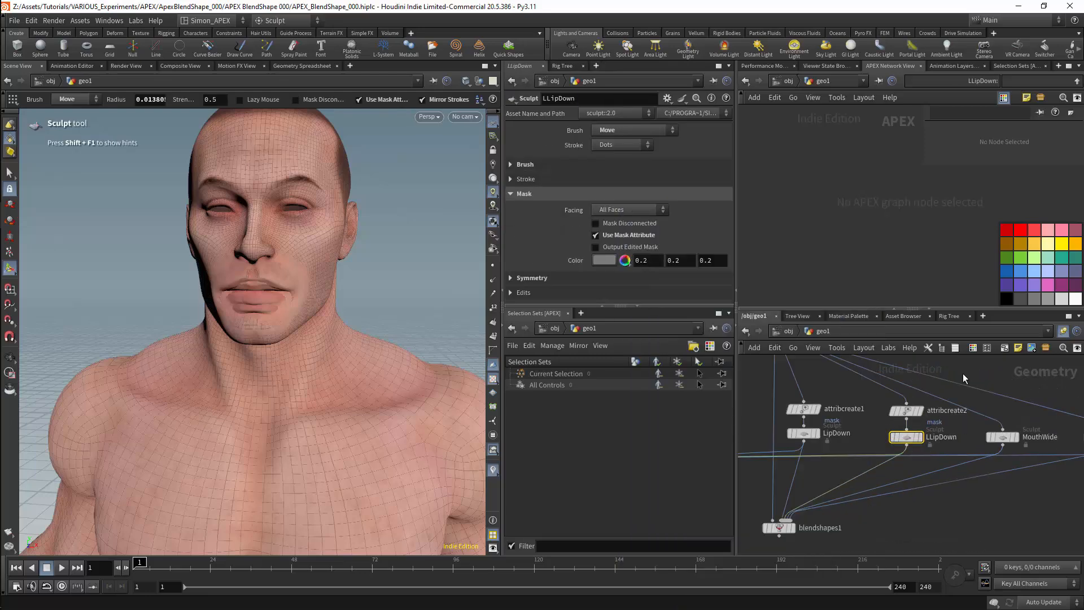
pyautogui.moveTo(964, 374); pyautogui.dragTo(1058, 389, button='middle')
pyautogui.moveTo(763, 434); pyautogui.dragTo(895, 435, button='middle')
# - Review the Merge Packed settings of mergepacked1 and check its packed primitive names in the Geometry Spreadsheet
pyautogui.click(874, 489)
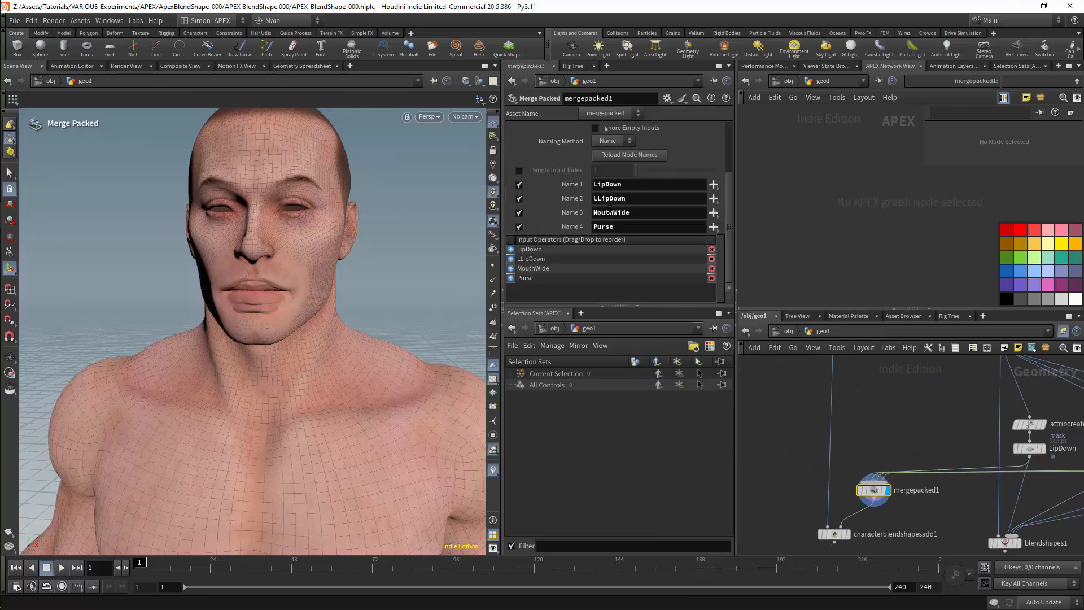
pyautogui.moveTo(729, 201); pyautogui.dragTo(730, 139)
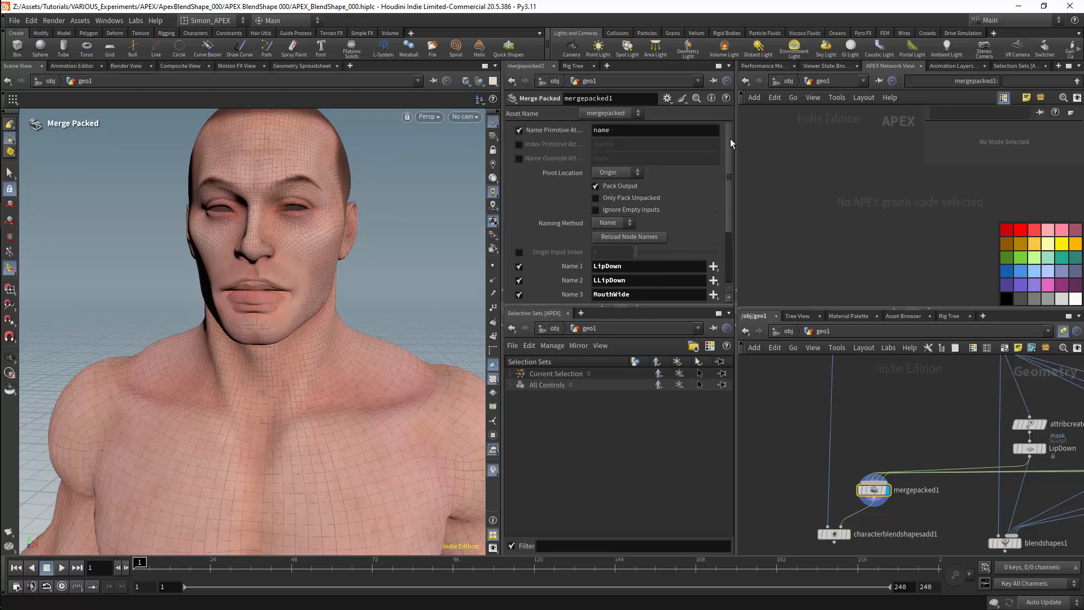
pyautogui.moveTo(894, 388); pyautogui.dragTo(894, 338, button='middle')
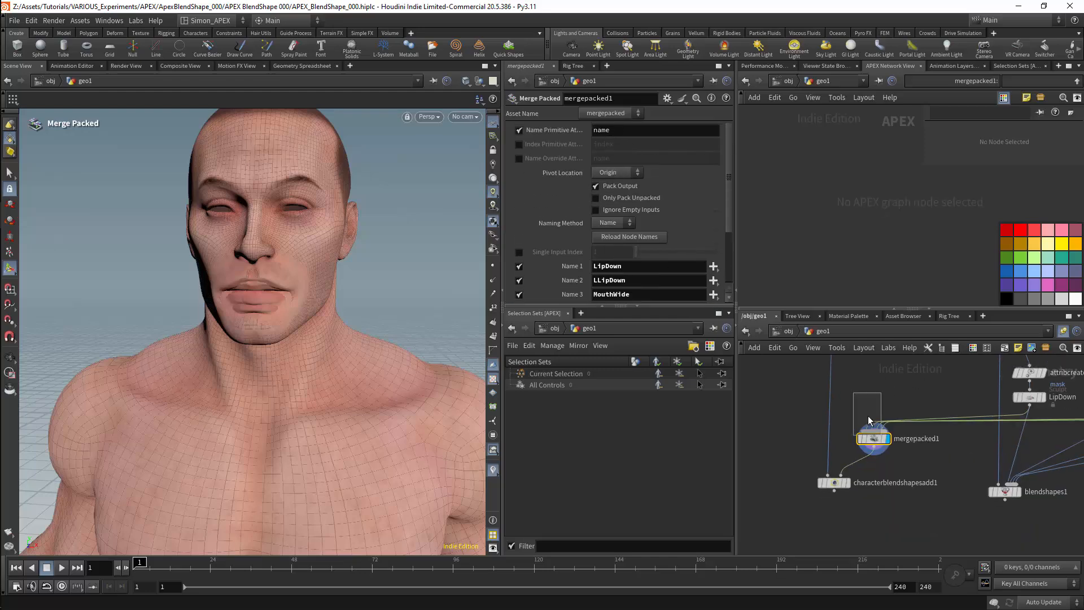
pyautogui.click(302, 66)
pyautogui.click(83, 112)
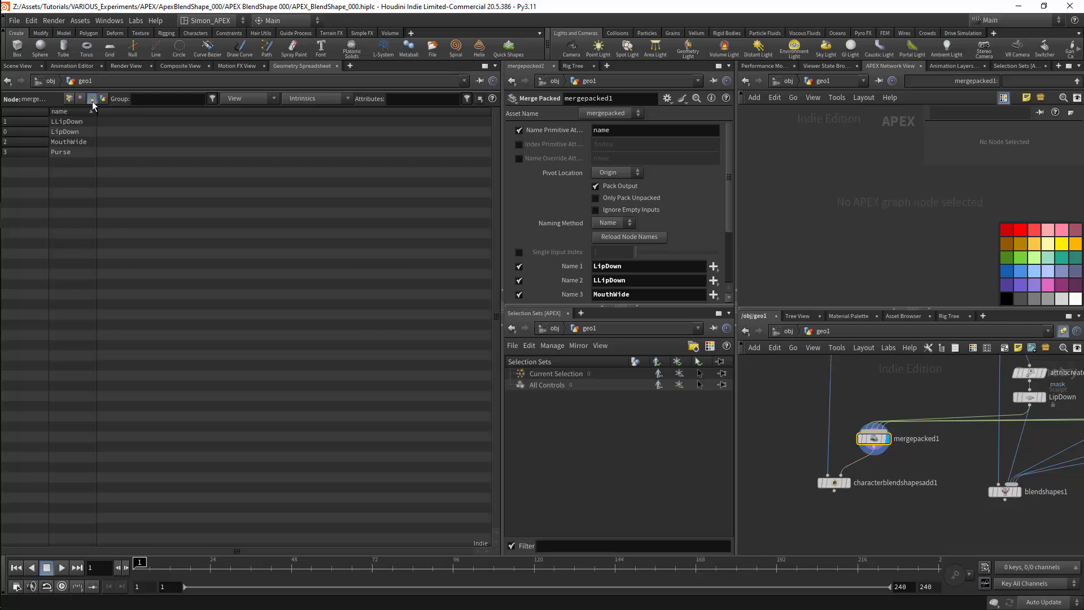
# - Add a Delete node below mergepacked1, fed by its output
pyautogui.moveTo(869, 503); pyautogui.dragTo(877, 478, button='middle')
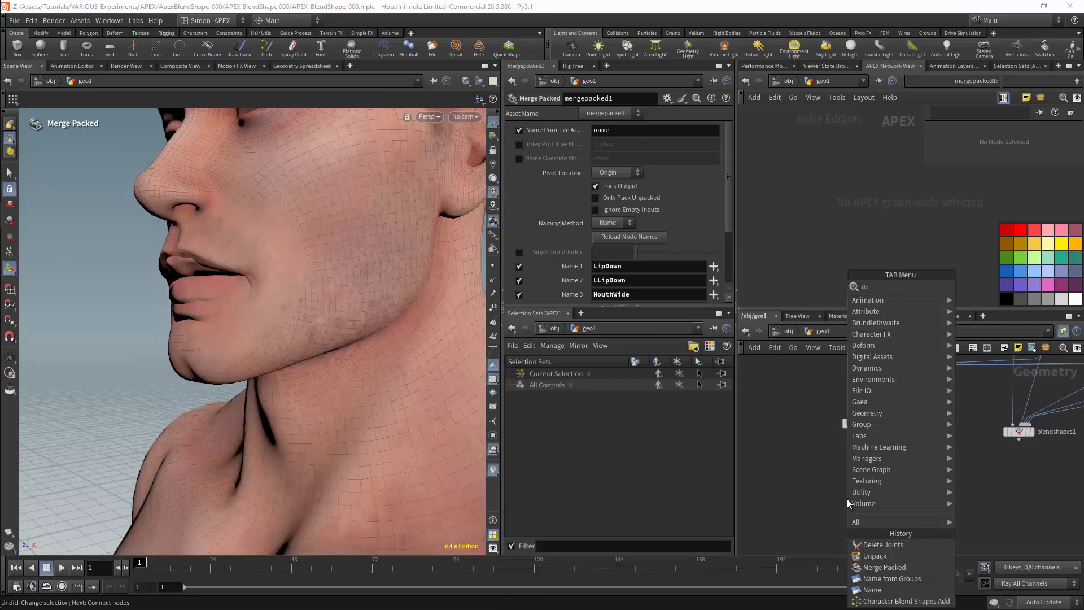
pyautogui.write('dele')
pyautogui.click(979, 287)
pyautogui.click(891, 496)
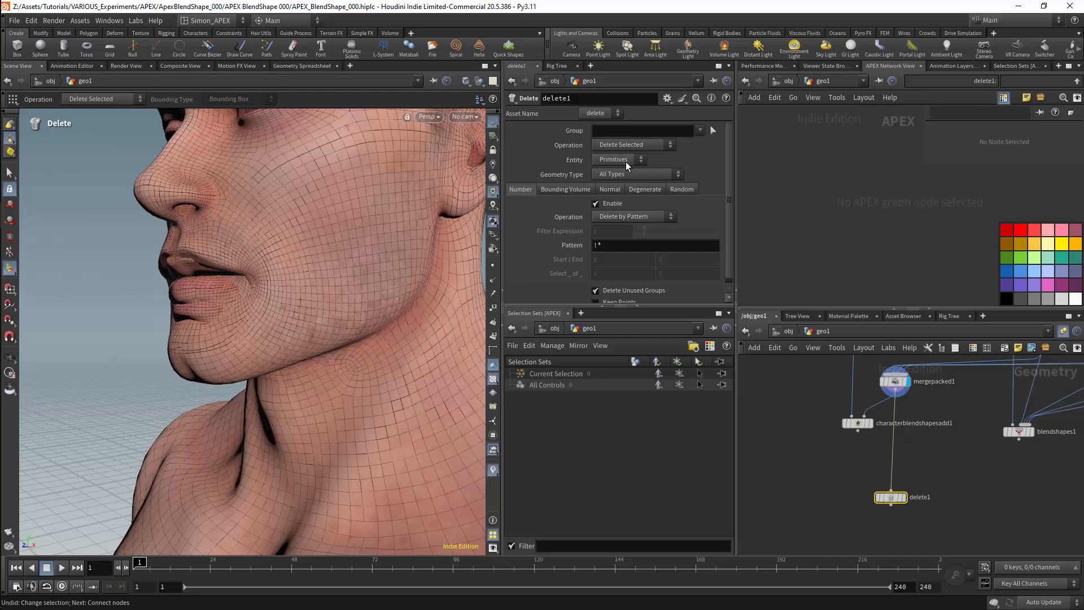
pyautogui.click(701, 131)
pyautogui.click(714, 154)
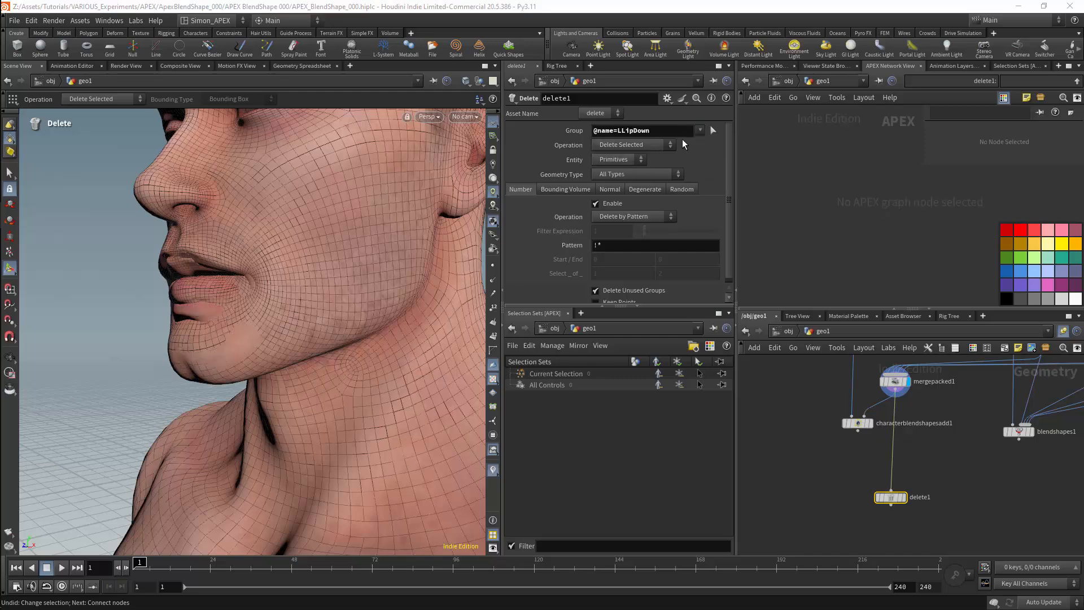
pyautogui.click(650, 145)
pyautogui.click(646, 171)
pyautogui.click(635, 160)
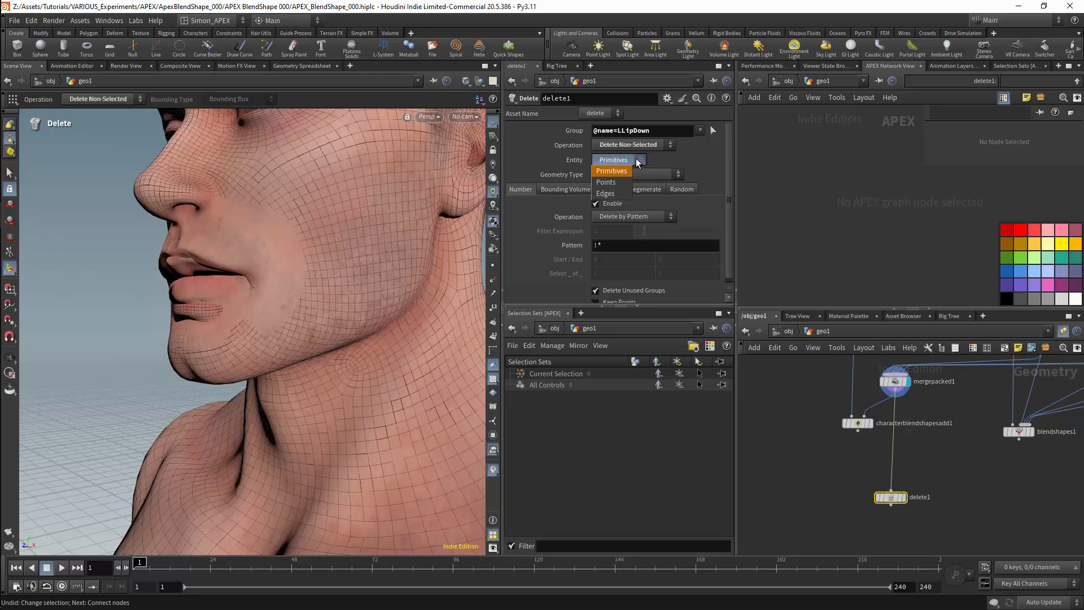
pyautogui.click(636, 174)
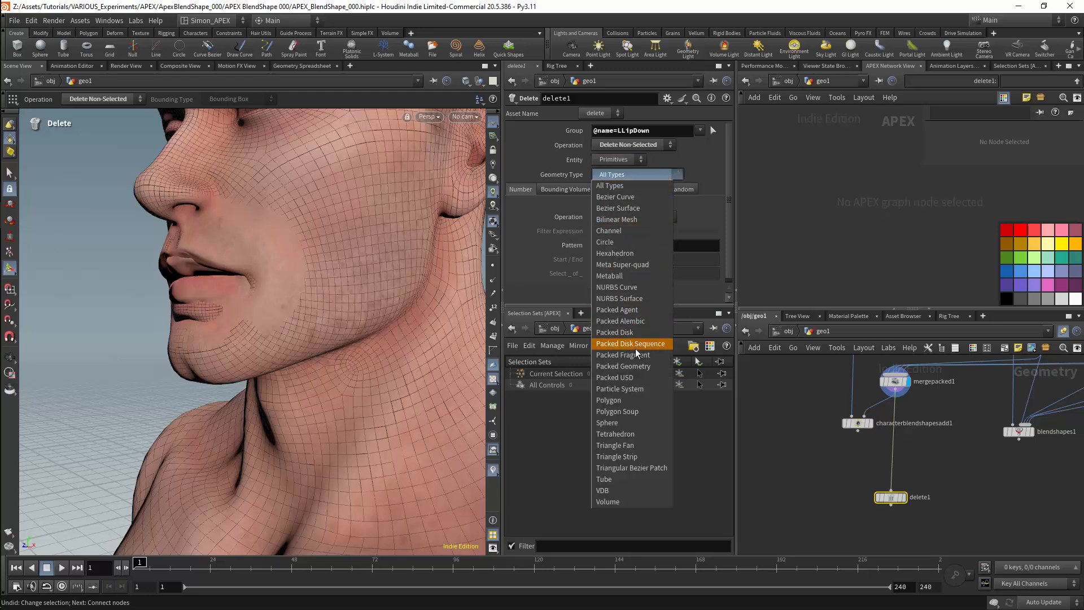
pyautogui.click(644, 366)
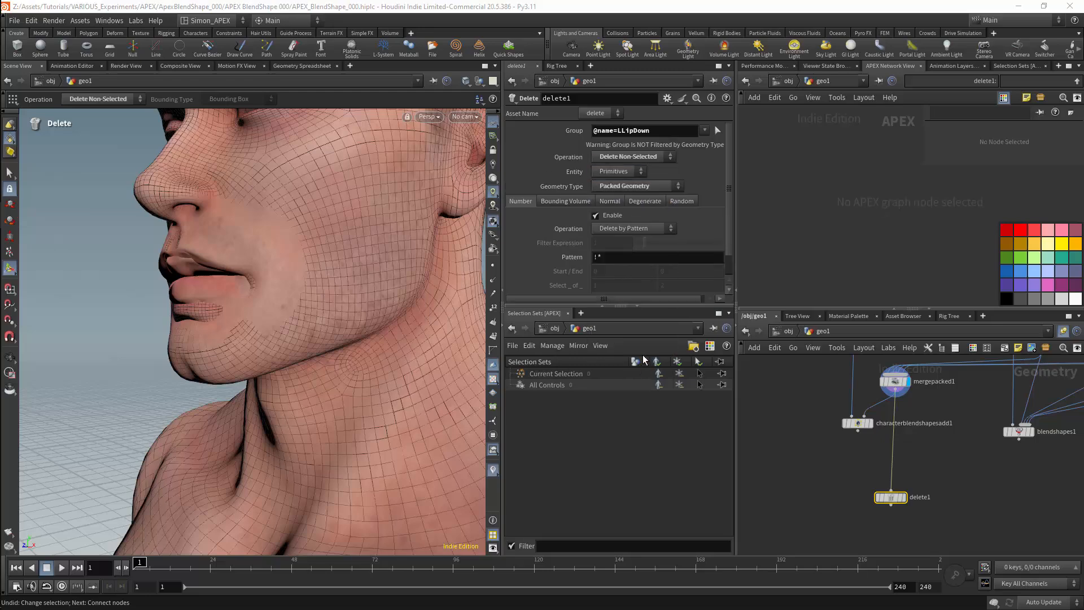
# - Display the delete1 node and view the isolated LLipDown mouth shape from the front
pyautogui.press('r')
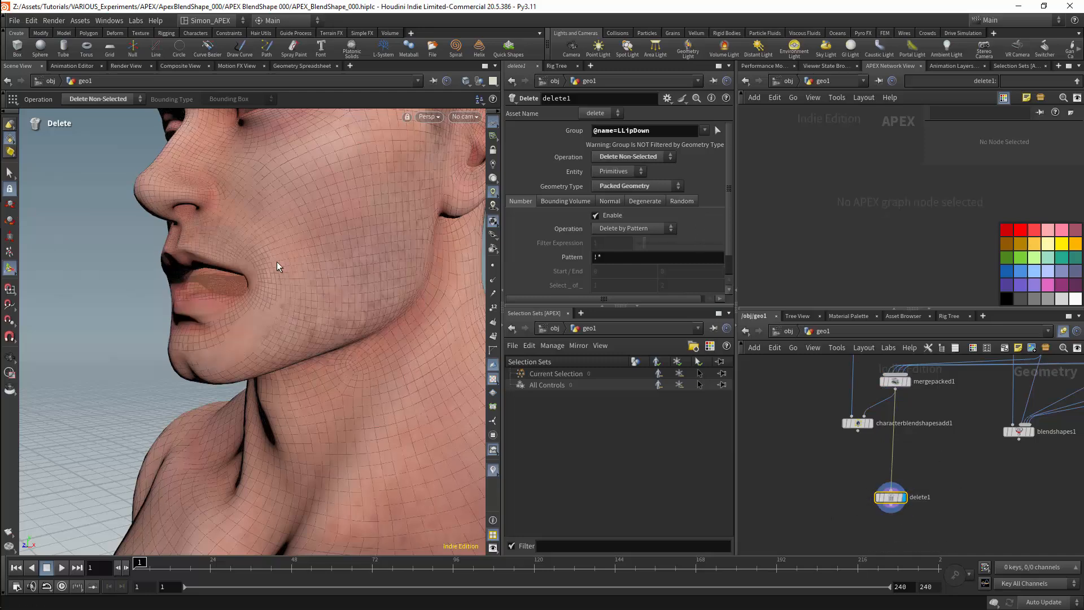
pyautogui.keyDown('alt'); pyautogui.moveTo(277, 262); pyautogui.dragTo(344, 251); pyautogui.keyUp('alt')
pyautogui.scroll(-5, 983, 480)
pyautogui.moveTo(967, 476); pyautogui.dragTo(870, 492, button='middle')
pyautogui.scroll(3, 864, 489)
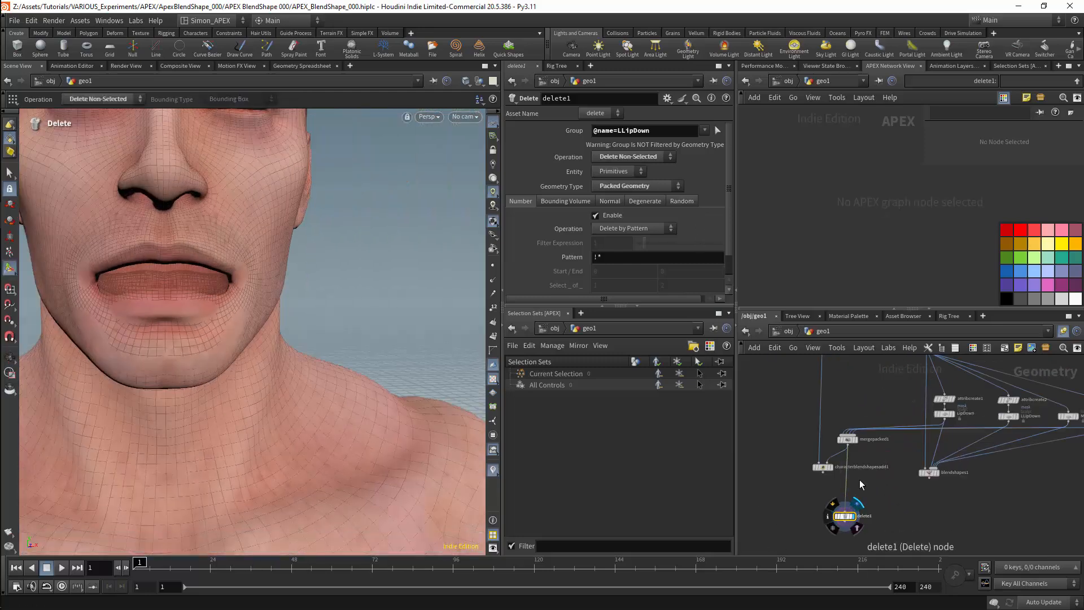
pyautogui.scroll(-4, 860, 485)
pyautogui.scroll(4, 865, 505)
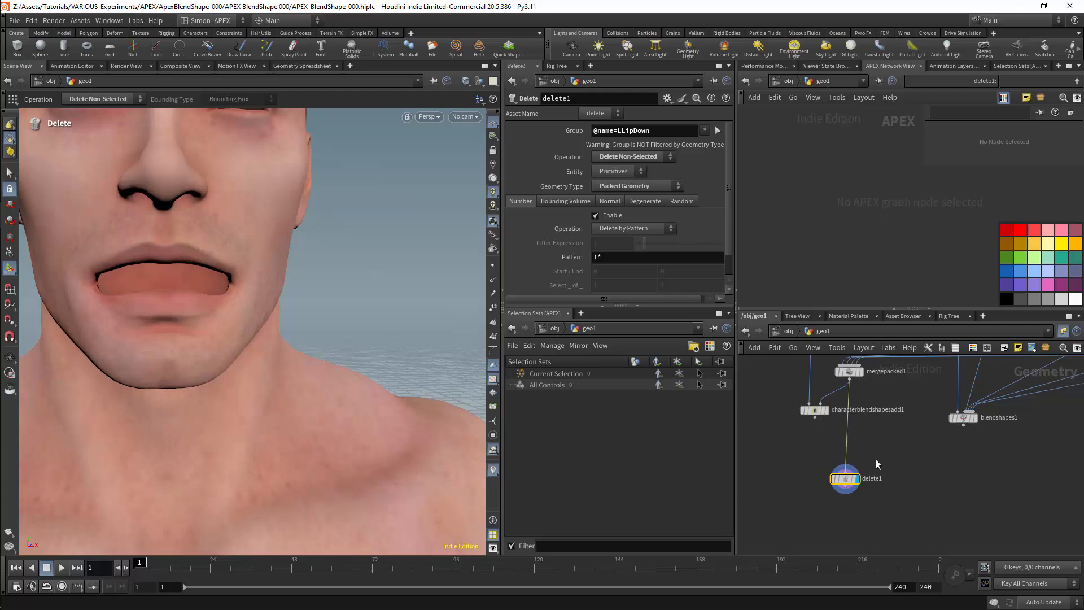
# - Add an Unpack Folder node fed by mergepacked1, display it and choose the Purse shape as its extract pattern
pyautogui.press('Tab')
pyautogui.write('unpack')
pyautogui.press('Return')
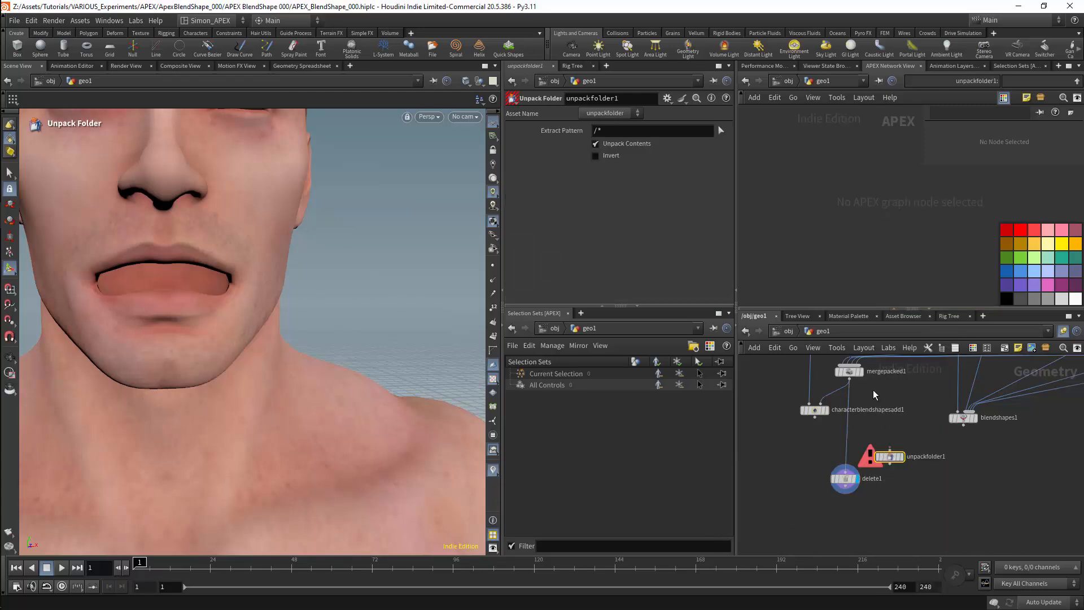
pyautogui.moveTo(850, 379); pyautogui.dragTo(891, 449)
pyautogui.click(902, 457)
pyautogui.click(721, 130)
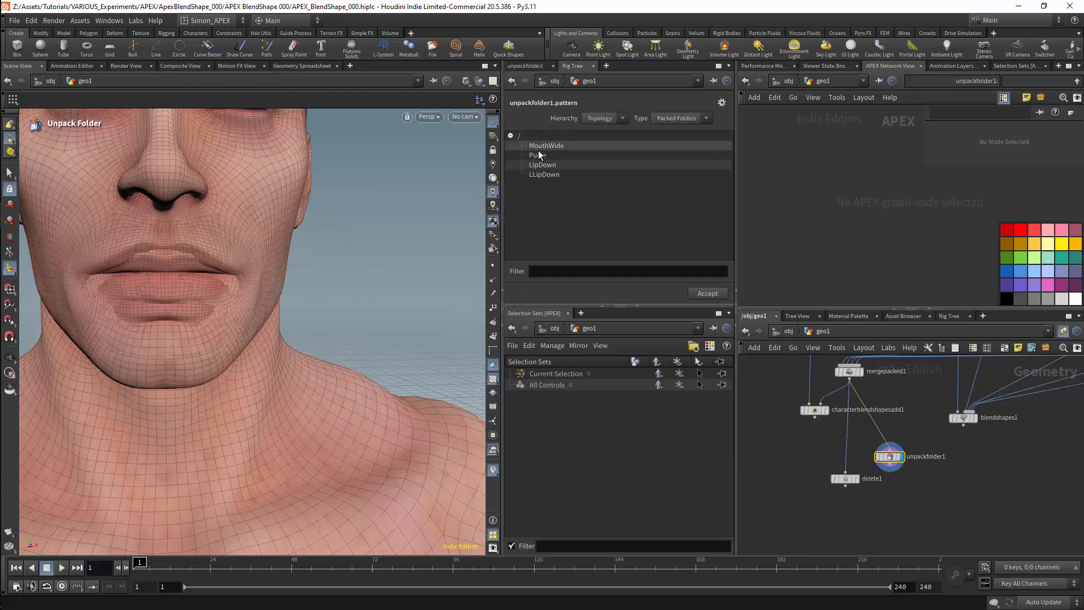
pyautogui.click(540, 154)
pyautogui.click(707, 293)
# - Delete the unpackfolder1 and delete1 nodes below mergepacked1
pyautogui.moveTo(932, 449); pyautogui.dragTo(856, 476)
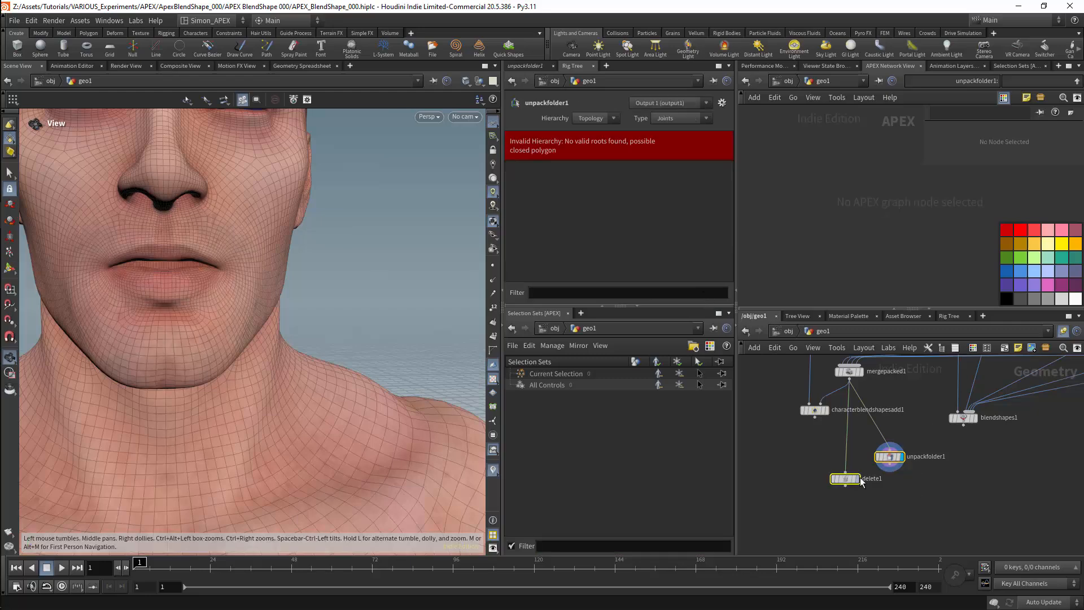
pyautogui.press('Delete')
# - Check the characterblendshapesadd1 settings, survey the surrounding node network and view the character's whole upper body at an angle
pyautogui.click(820, 411)
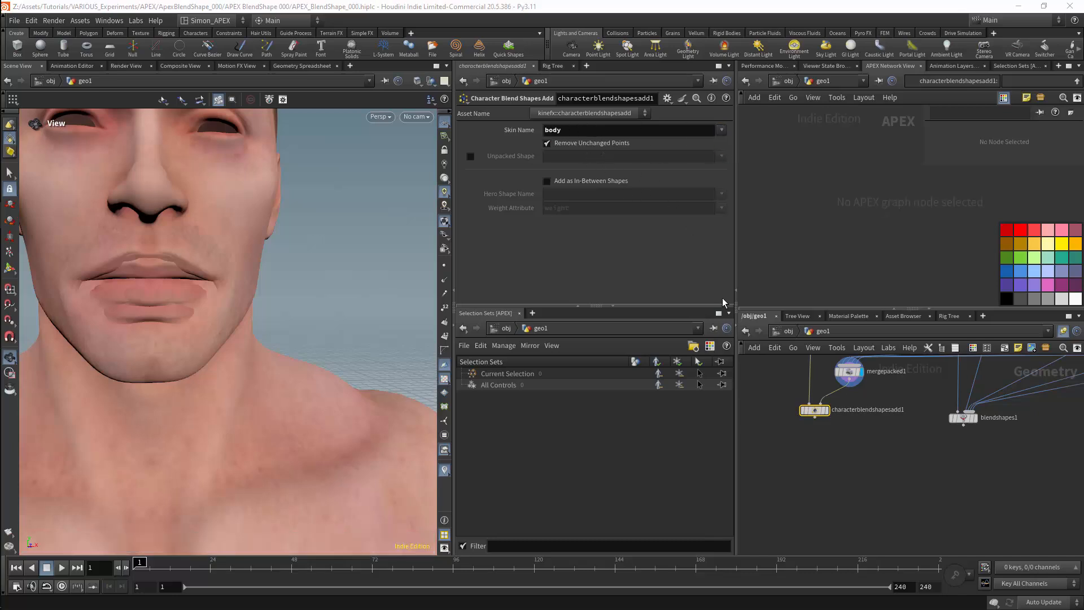
pyautogui.moveTo(837, 475); pyautogui.dragTo(787, 488, button='right')
pyautogui.moveTo(787, 452); pyautogui.dragTo(806, 517, button='middle')
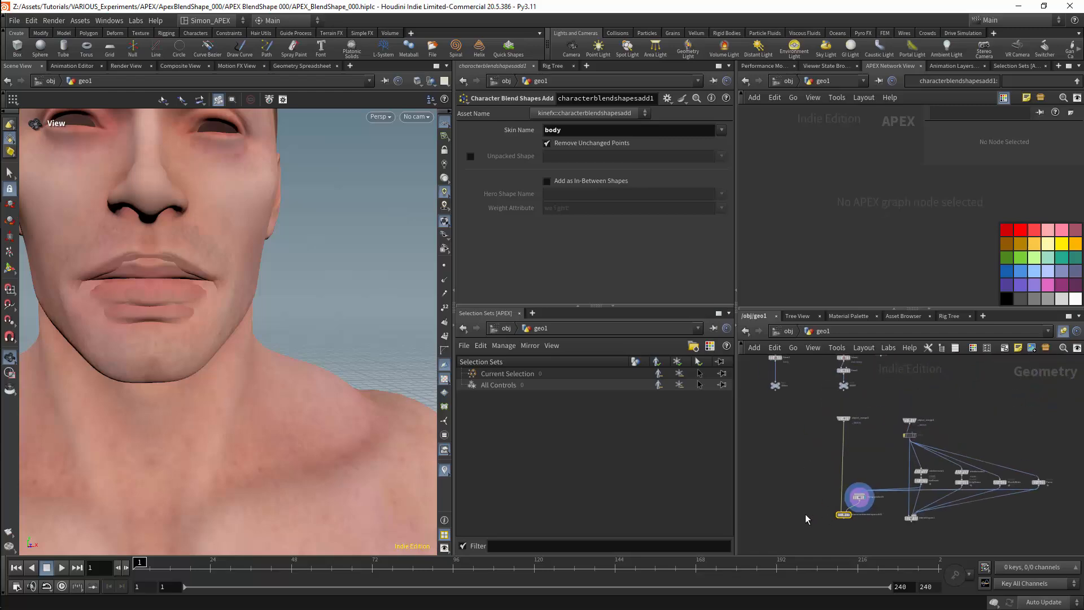
pyautogui.moveTo(806, 517); pyautogui.dragTo(835, 497, button='right')
pyautogui.moveTo(867, 494); pyautogui.dragTo(872, 495)
pyautogui.scroll(-1, 816, 483)
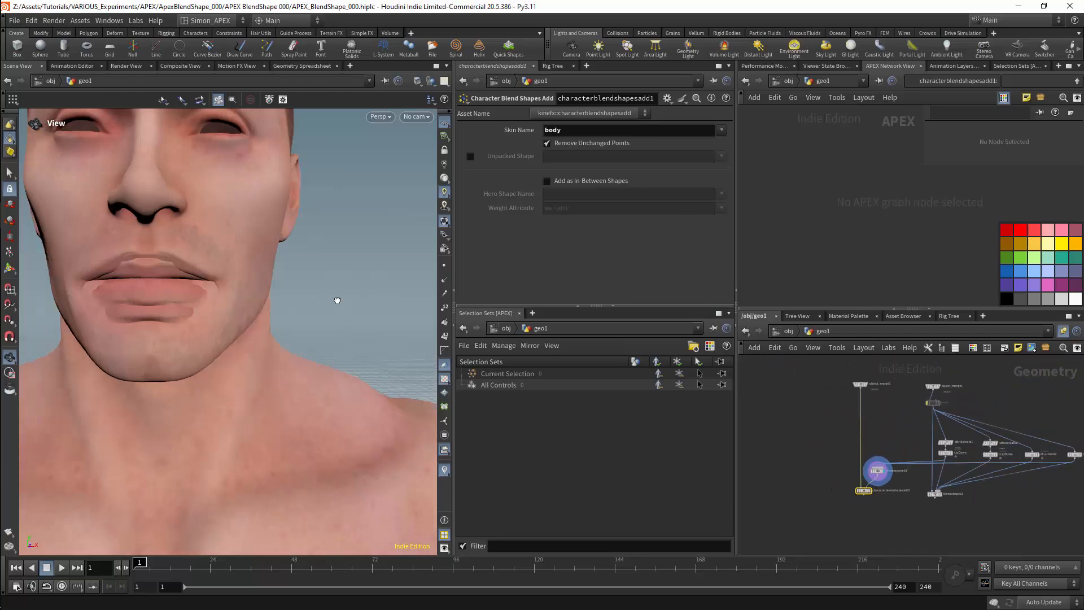
pyautogui.scroll(-5, 337, 300)
pyautogui.moveTo(337, 300); pyautogui.dragTo(295, 325)
pyautogui.moveTo(953, 359); pyautogui.dragTo(933, 446, button='middle')
pyautogui.moveTo(933, 446); pyautogui.dragTo(893, 465, button='right')
pyautogui.moveTo(840, 518); pyautogui.dragTo(852, 469, button='middle')
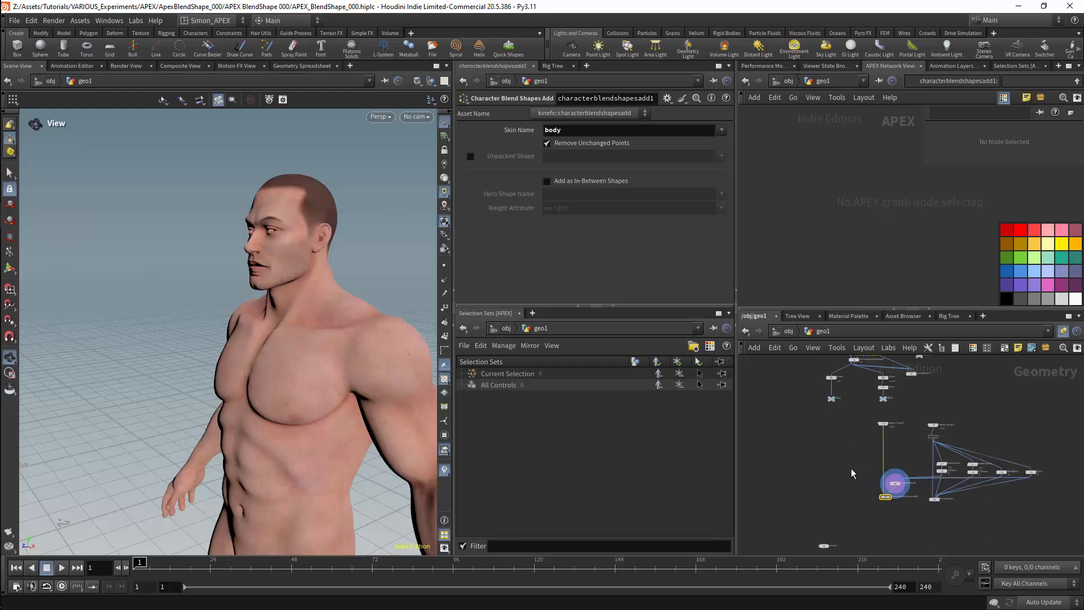
pyautogui.moveTo(865, 491); pyautogui.dragTo(885, 534, button='right')
pyautogui.moveTo(826, 551); pyautogui.dragTo(837, 506, button='middle')
pyautogui.press('Tab')
pyautogui.write('merg')
pyautogui.press('Return')
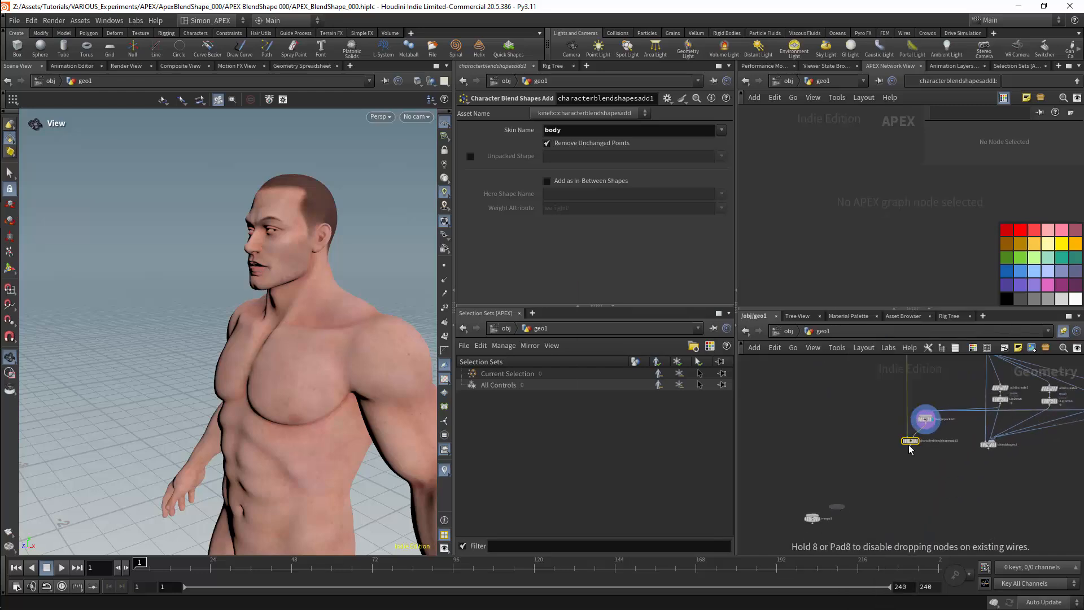
pyautogui.press('Escape')
# - Place an Object Merge node below characterblendshapesadd1 and delete the unconnected Merge node beneath it
pyautogui.press('Tab')
pyautogui.write('obj')
pyautogui.press('Return')
pyautogui.click(859, 487)
pyautogui.scroll(1, 906, 466)
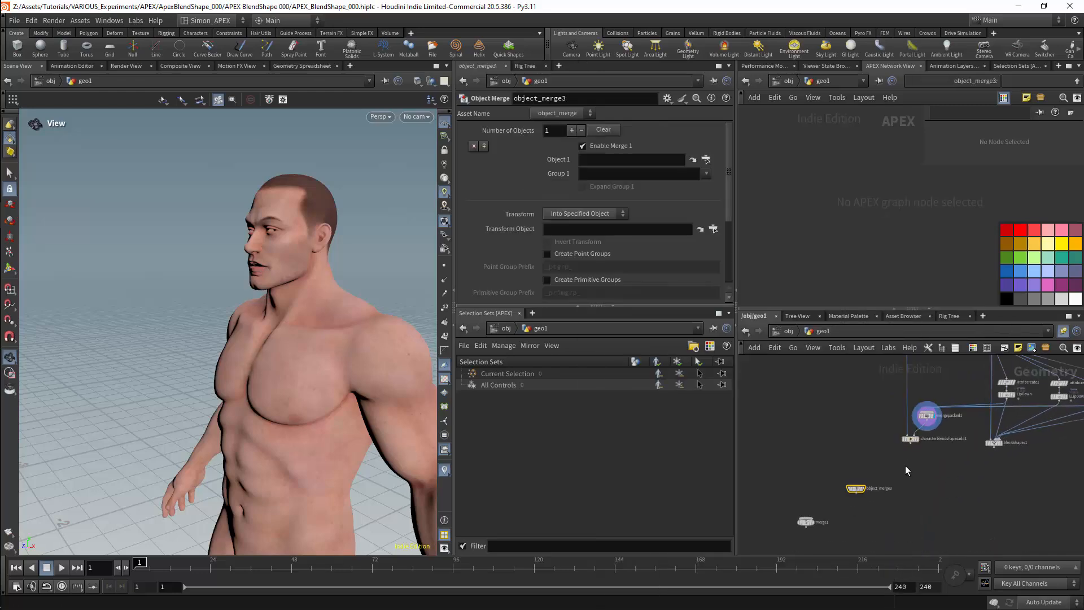
pyautogui.moveTo(906, 465); pyautogui.dragTo(911, 496, button='middle')
pyautogui.scroll(-4, 819, 473)
pyautogui.click(817, 521)
pyautogui.press('Delete')
# - Make two copies of the Object Merge node and line up all three in a row below characterblendshapesadd1
pyautogui.moveTo(832, 456); pyautogui.dragTo(821, 483, button='middle')
pyautogui.scroll(1, 821, 483)
pyautogui.keyDown('alt'); pyautogui.moveTo(839, 533); pyautogui.dragTo(894, 536); pyautogui.keyUp('alt')
pyautogui.moveTo(893, 536); pyautogui.dragTo(900, 474, button='middle')
pyautogui.click(843, 472)
pyautogui.moveTo(843, 471); pyautogui.dragTo(864, 477)
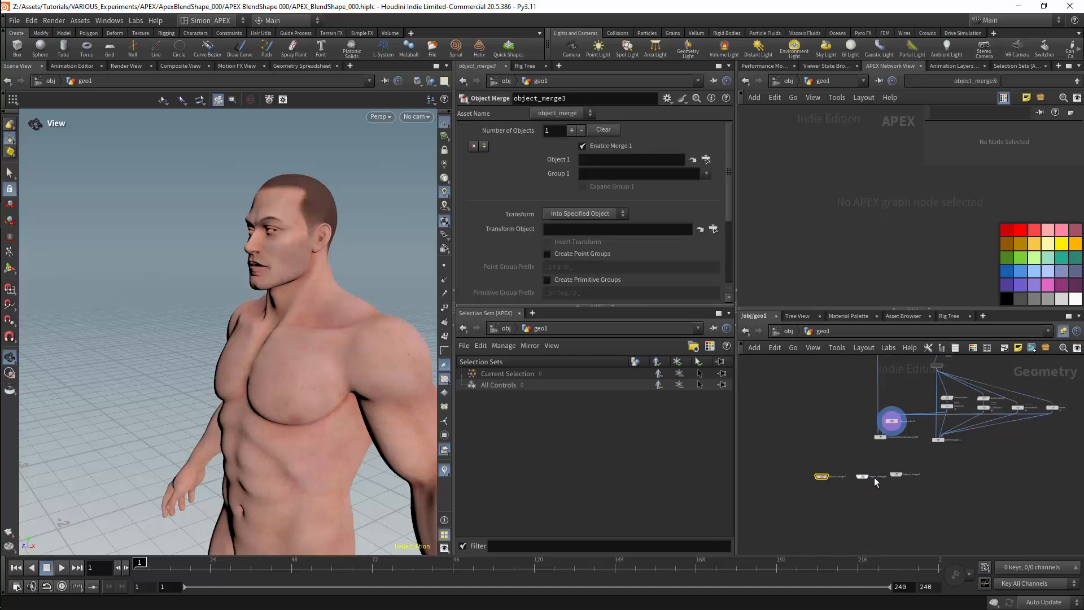
pyautogui.scroll(3, 879, 463)
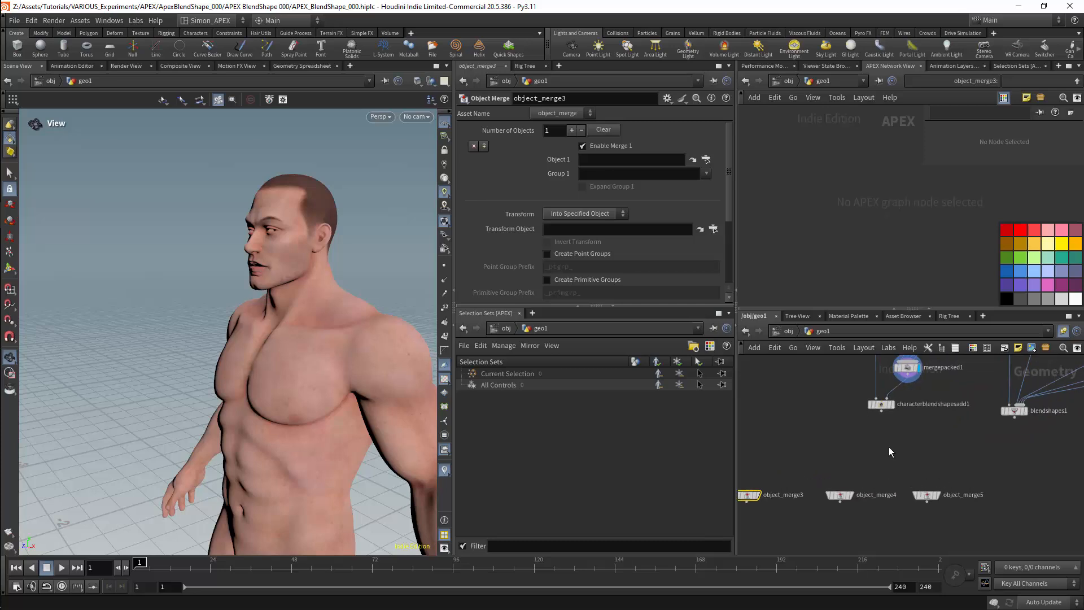
# - Add a Null node fed by characterblendshapesadd1 and name it SHAPES
pyautogui.press('Tab')
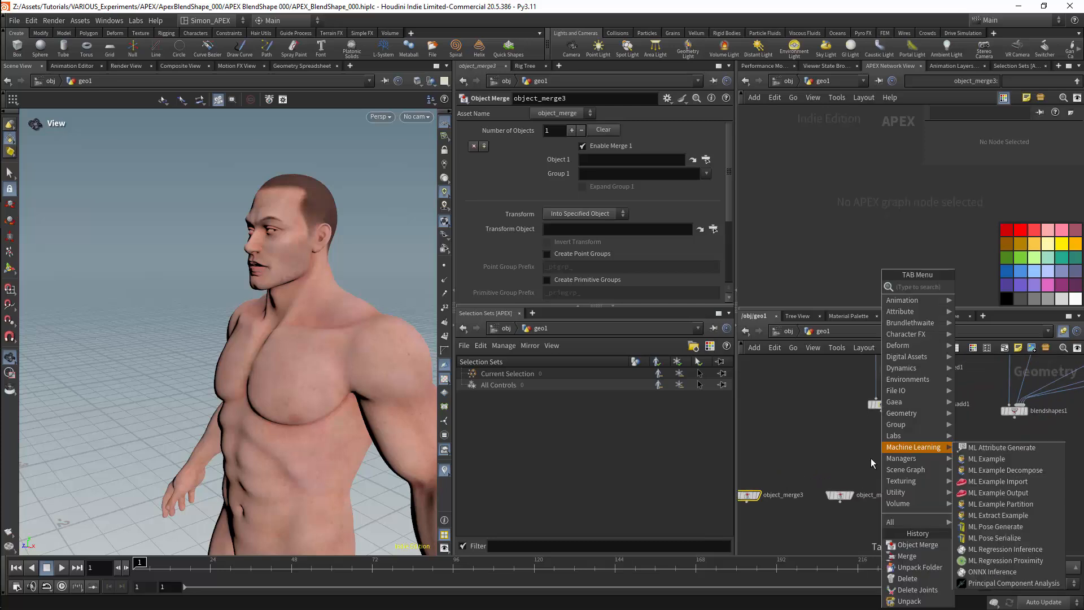
pyautogui.write('null')
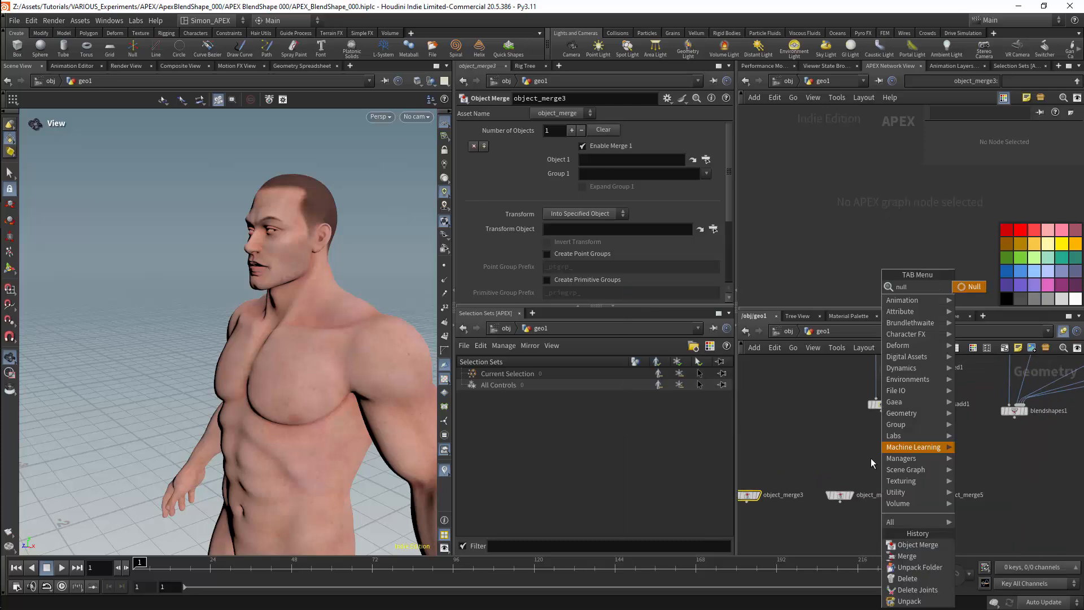
pyautogui.press('Return')
pyautogui.click(871, 459)
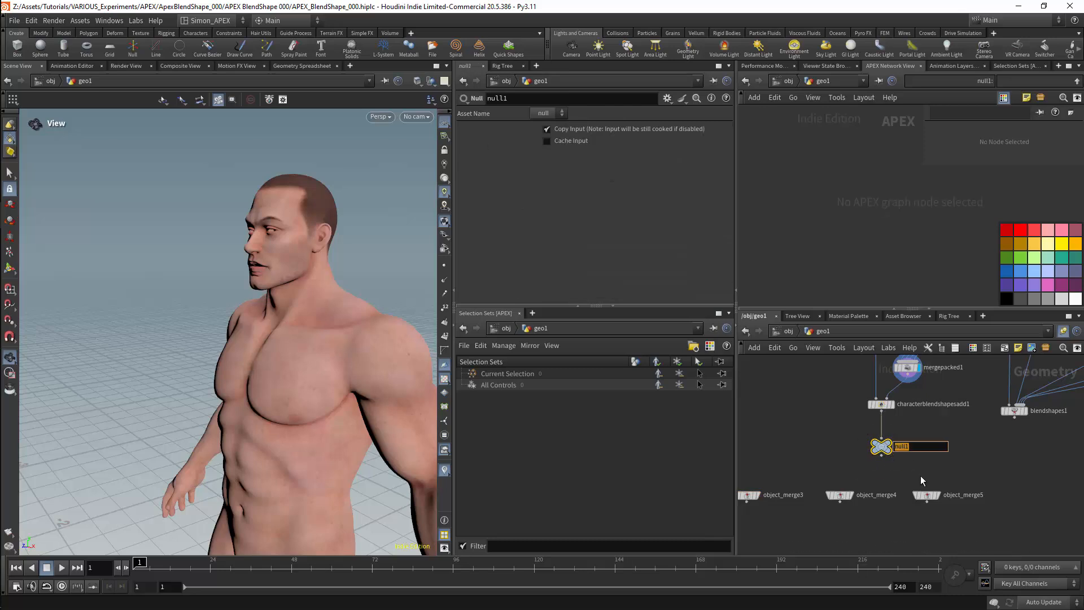
pyautogui.write('SHAE')
pyautogui.press('BackSpace')
pyautogui.write('PES')
pyautogui.press('Return')
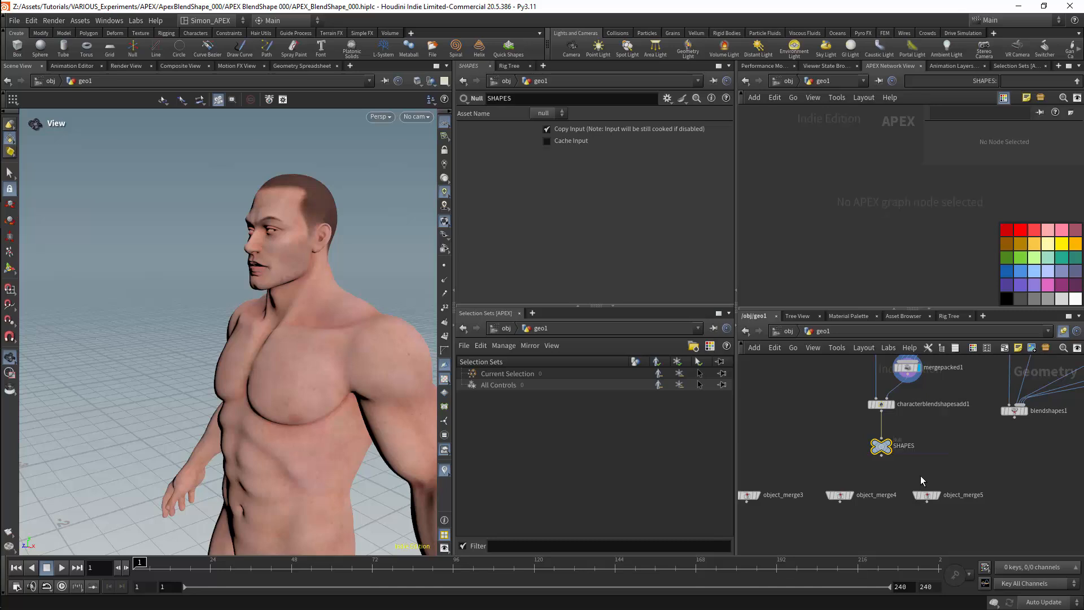
# - Set Object 1 of object_merge3 to ../Other/ and display the node
pyautogui.scroll(-3, 975, 453)
pyautogui.click(846, 477)
pyautogui.click(632, 159)
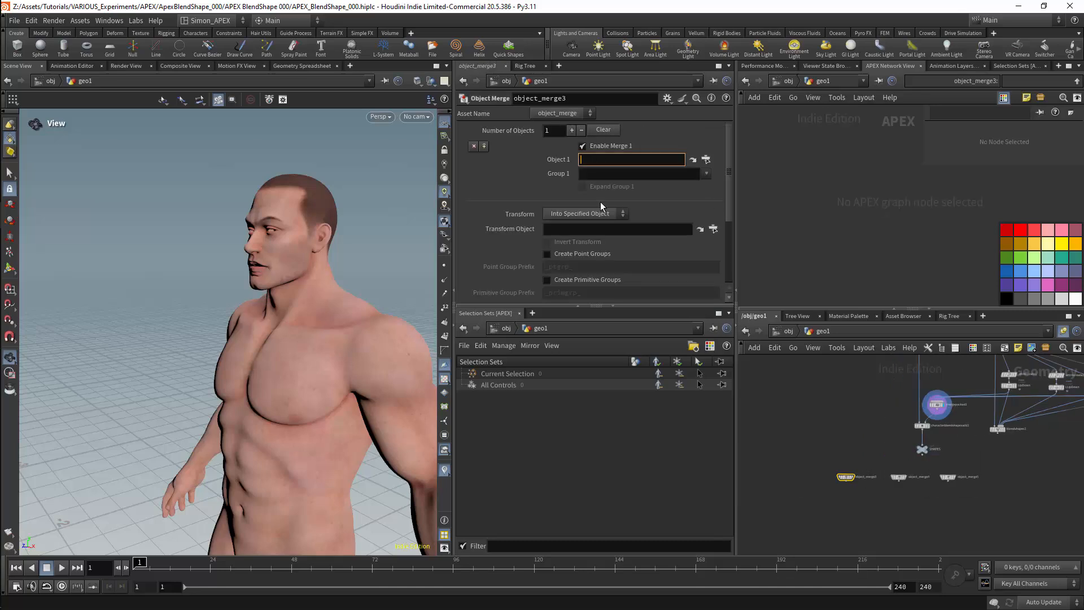
pyautogui.write('../')
pyautogui.press('Down')
pyautogui.press('Down')
pyautogui.press('Down')
pyautogui.press('Down')
pyautogui.press('Down')
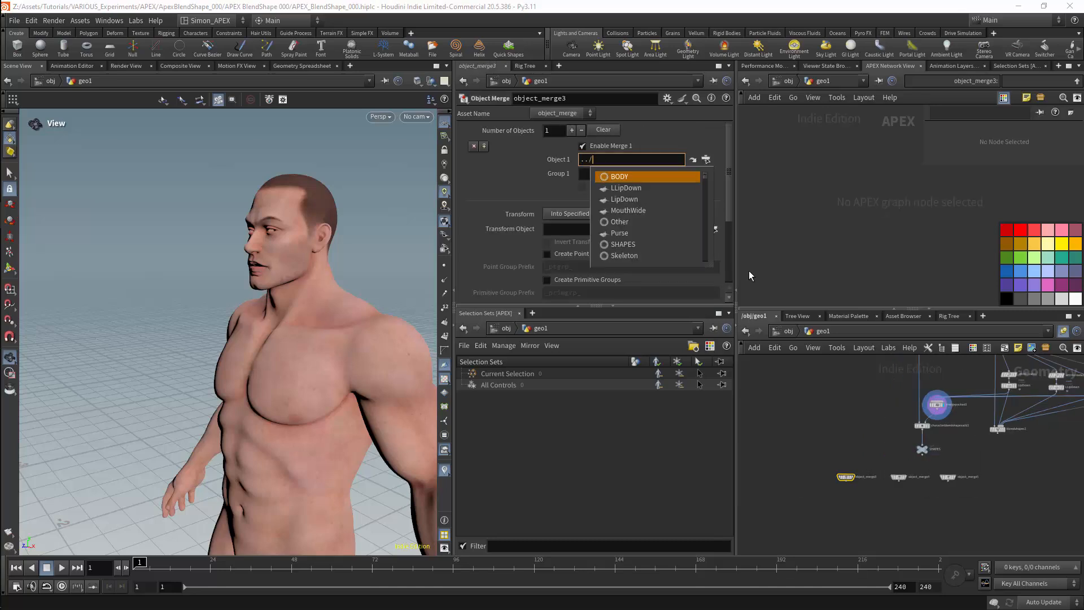
pyautogui.press('Return')
pyautogui.write('/')
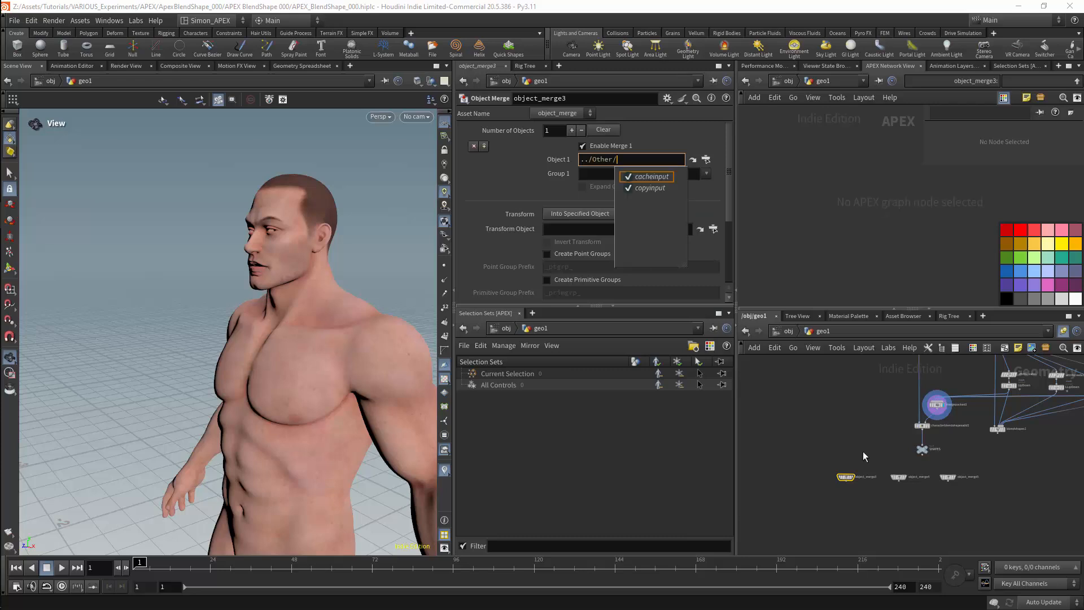
pyautogui.press('Return')
pyautogui.click(854, 477)
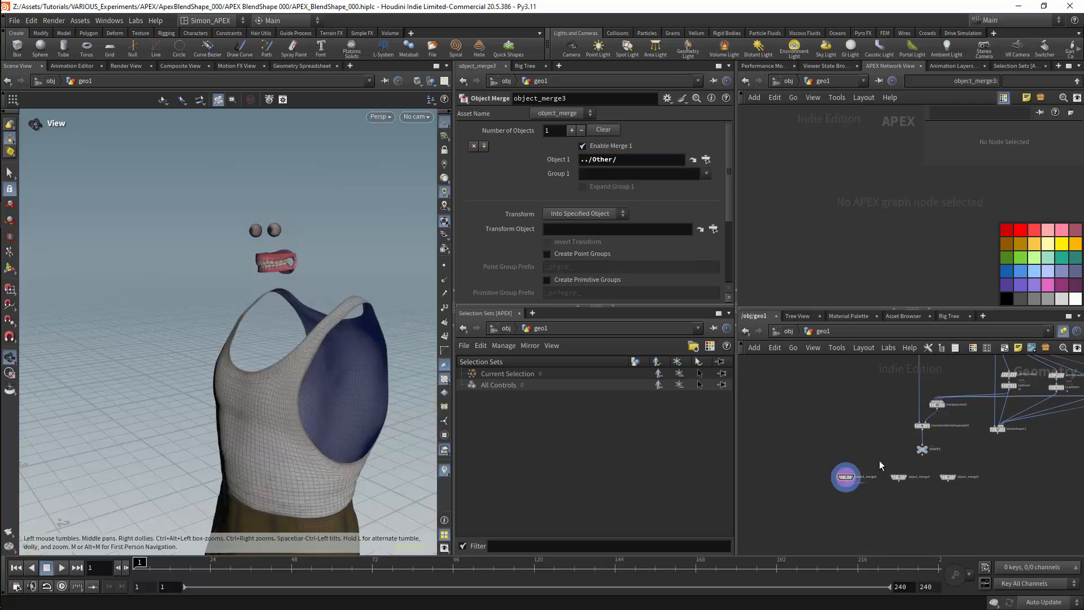
# - Set Object 1 of object_merge4 to ../SHAPES/
pyautogui.click(898, 477)
pyautogui.click(629, 160)
pyautogui.write('../')
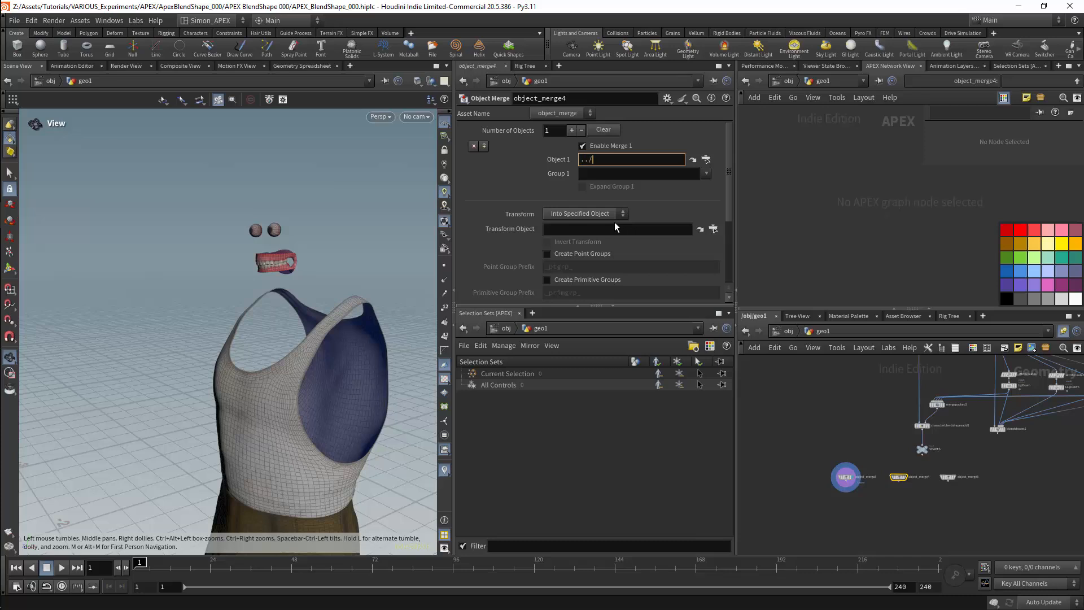
pyautogui.write('SHAPES/')
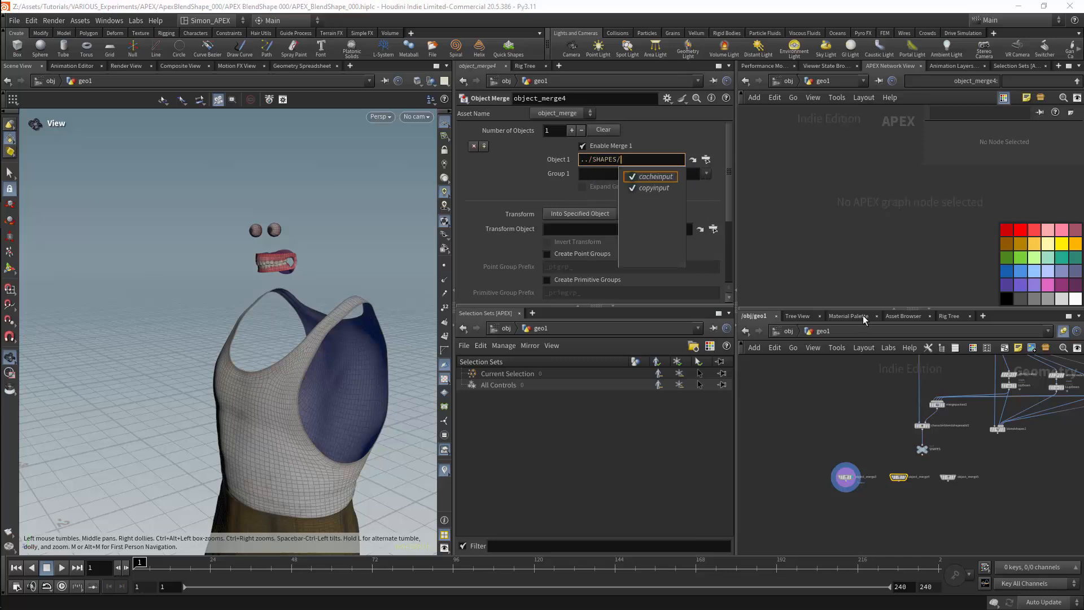
pyautogui.scroll(1, 978, 454)
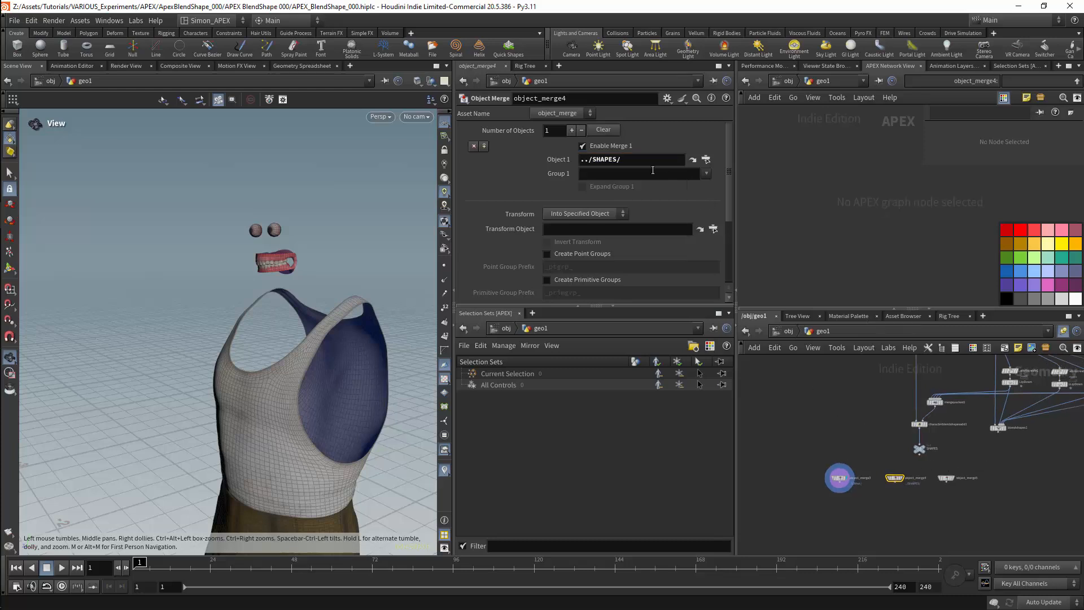
# - Set Object 1 of object_merge5 to ../Skeleton/
pyautogui.click(946, 478)
pyautogui.click(627, 160)
pyautogui.write('../')
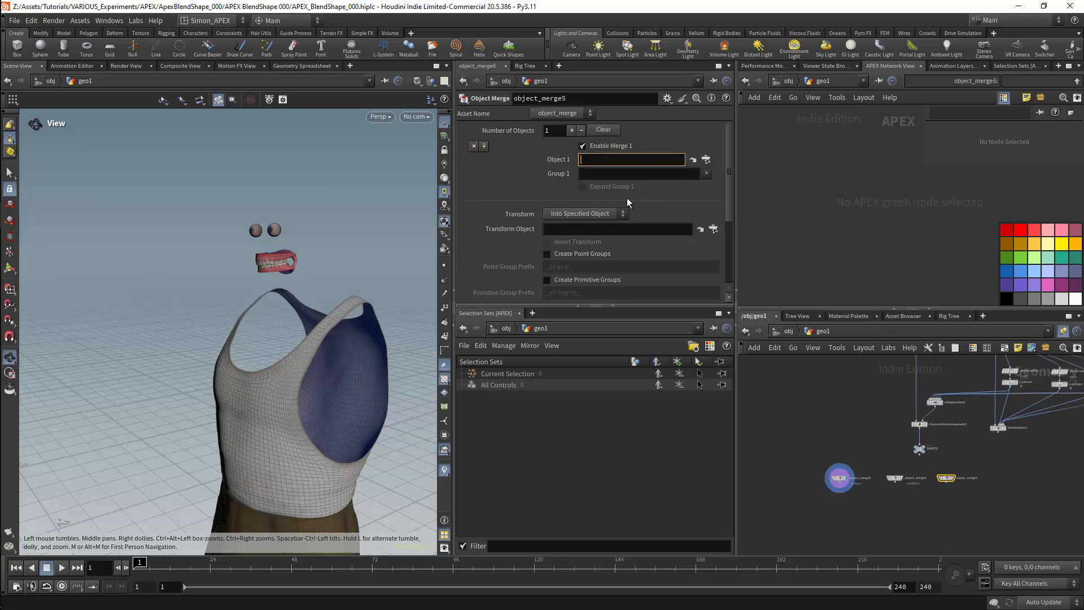
pyautogui.write('Skeleton/')
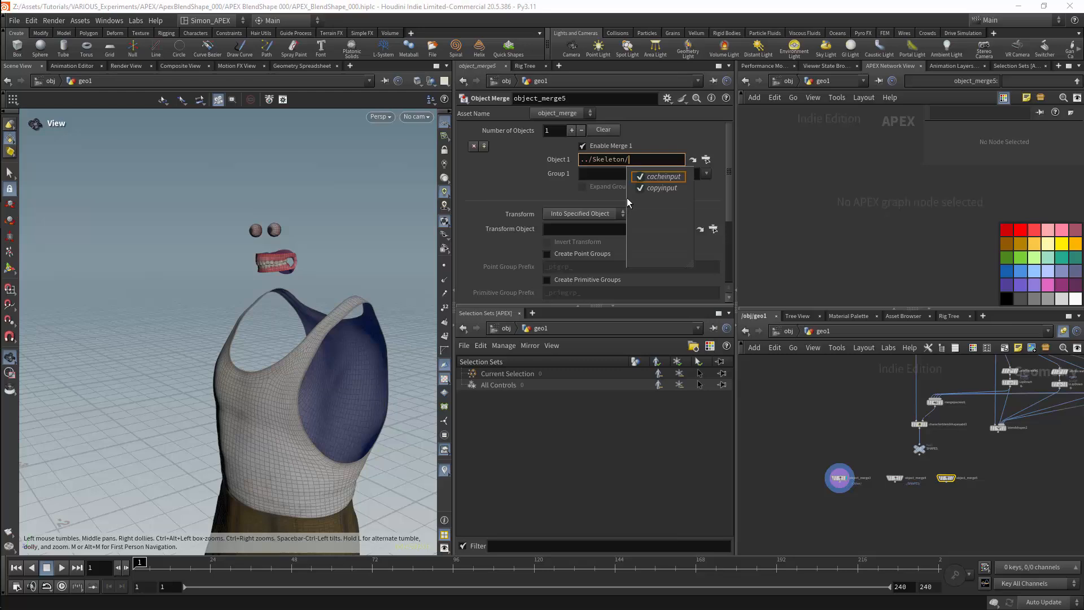
pyautogui.scroll(1, 927, 484)
# - Combine object_merge3 and object_merge4 in a new Merge node below them and display it
pyautogui.click(897, 473)
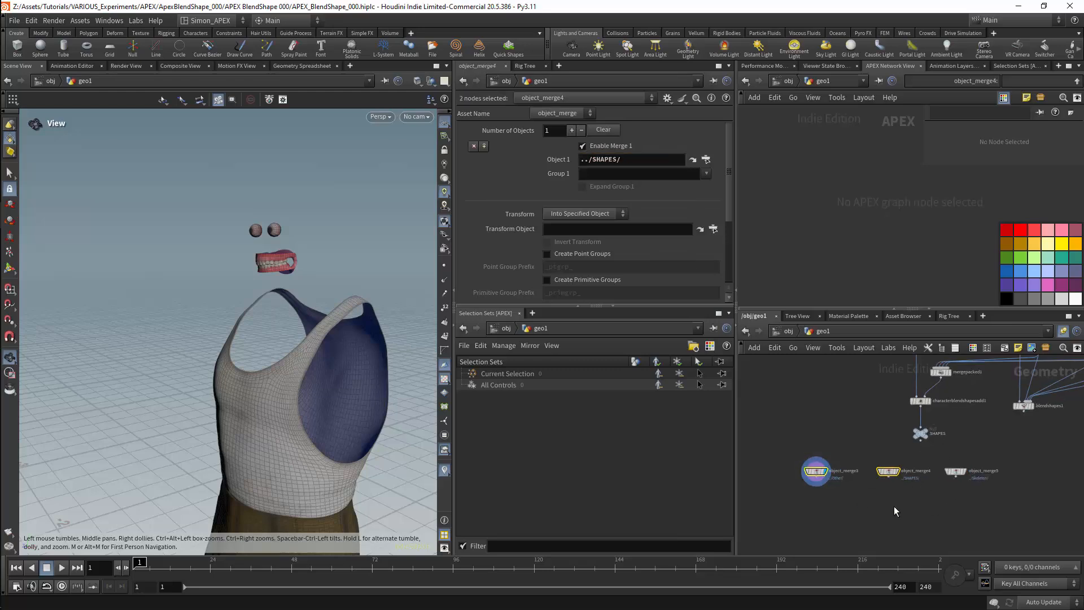
pyautogui.keyDown('alt'); pyautogui.moveTo(816, 476); pyautogui.dragTo(864, 503); pyautogui.keyUp('alt')
pyautogui.press('Escape')
# - Inspect merge1's node information, checking its warning, attributes and primitive groups
pyautogui.click(838, 506)
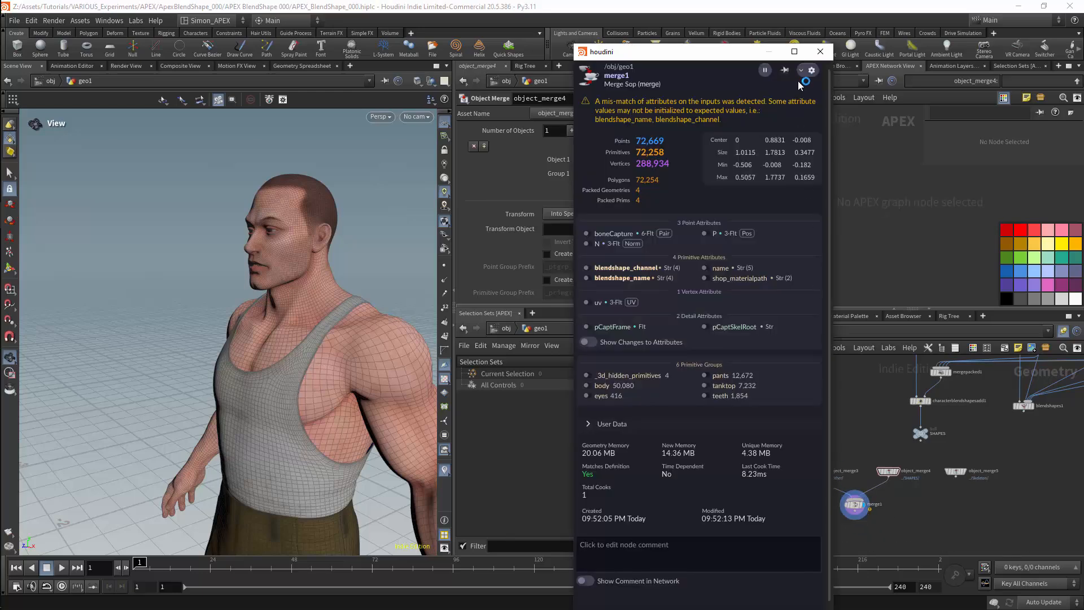
pyautogui.click(820, 51)
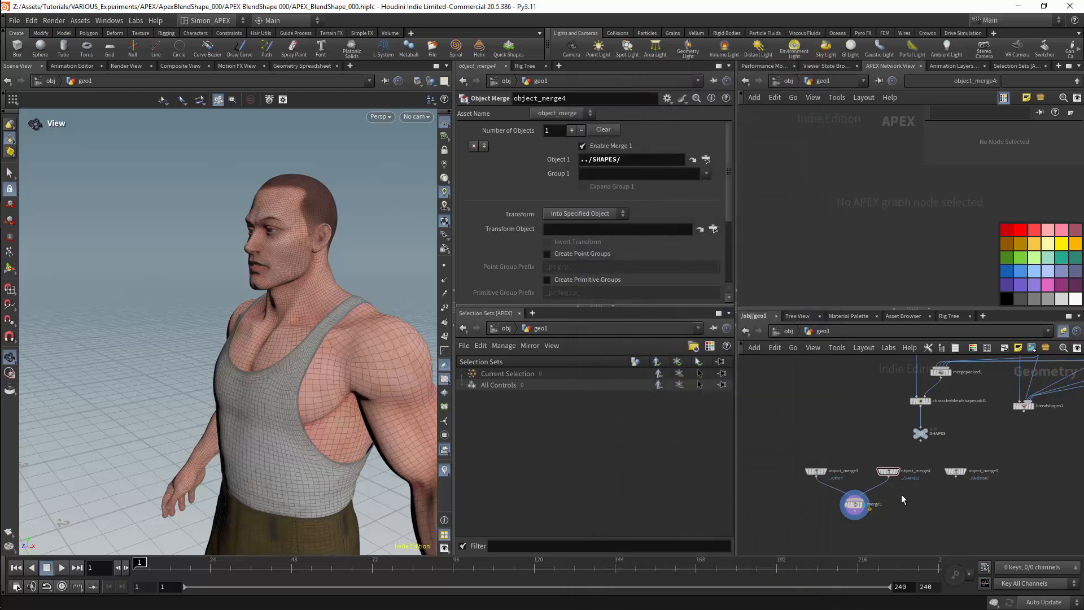
pyautogui.moveTo(901, 494); pyautogui.dragTo(862, 477, button='middle')
pyautogui.click(805, 479)
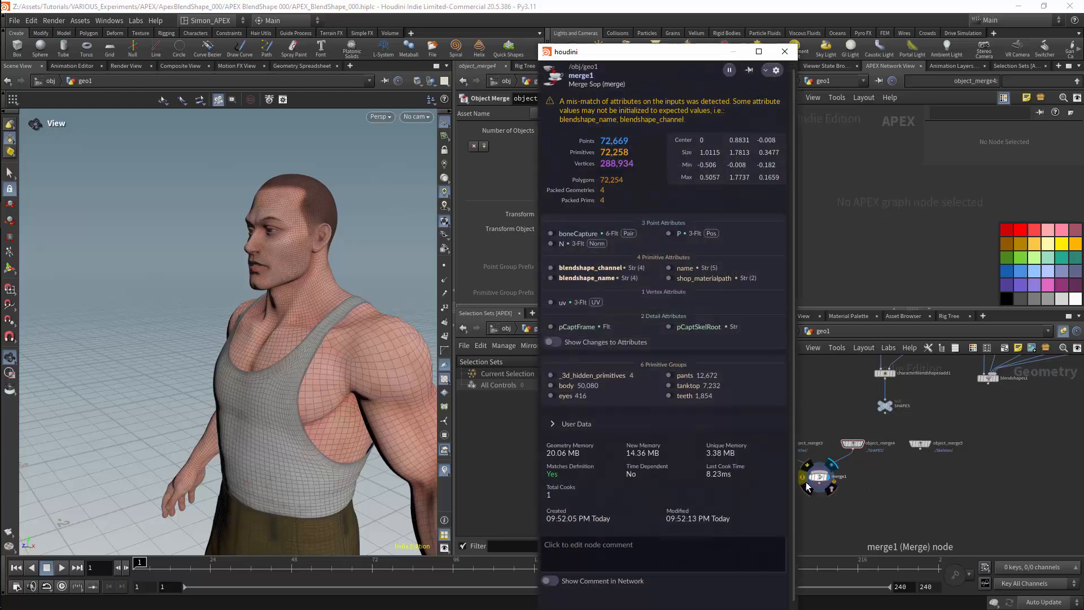
pyautogui.click(780, 56)
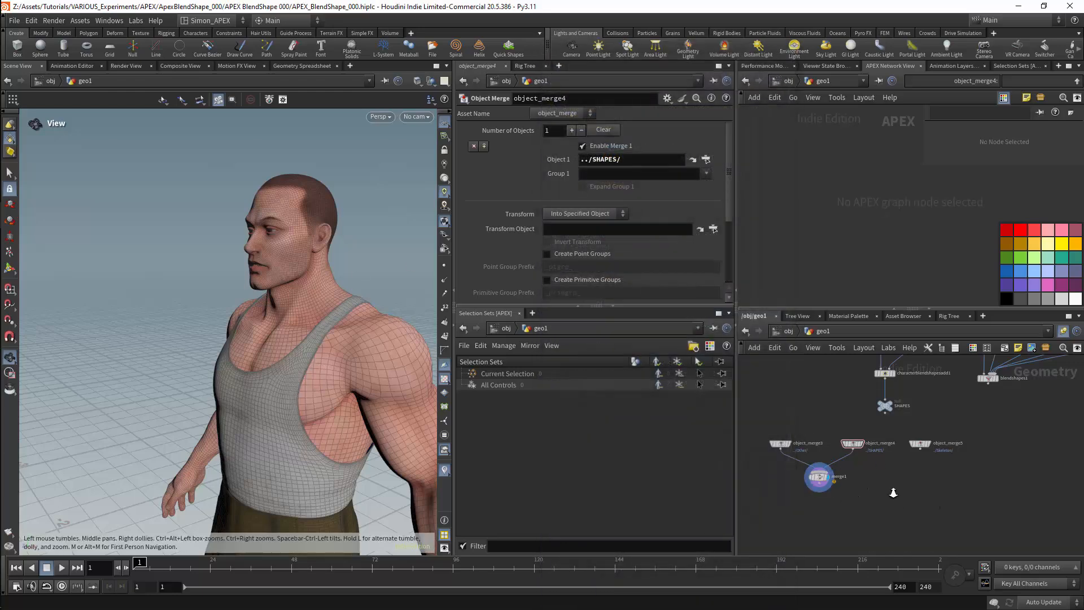
# - Select the LipDown, LLipDown, MouthWide and Purse sculpt nodes and look over their connections
pyautogui.scroll(1, 892, 490)
pyautogui.moveTo(990, 405); pyautogui.dragTo(933, 449, button='middle')
pyautogui.moveTo(933, 448); pyautogui.dragTo(792, 439)
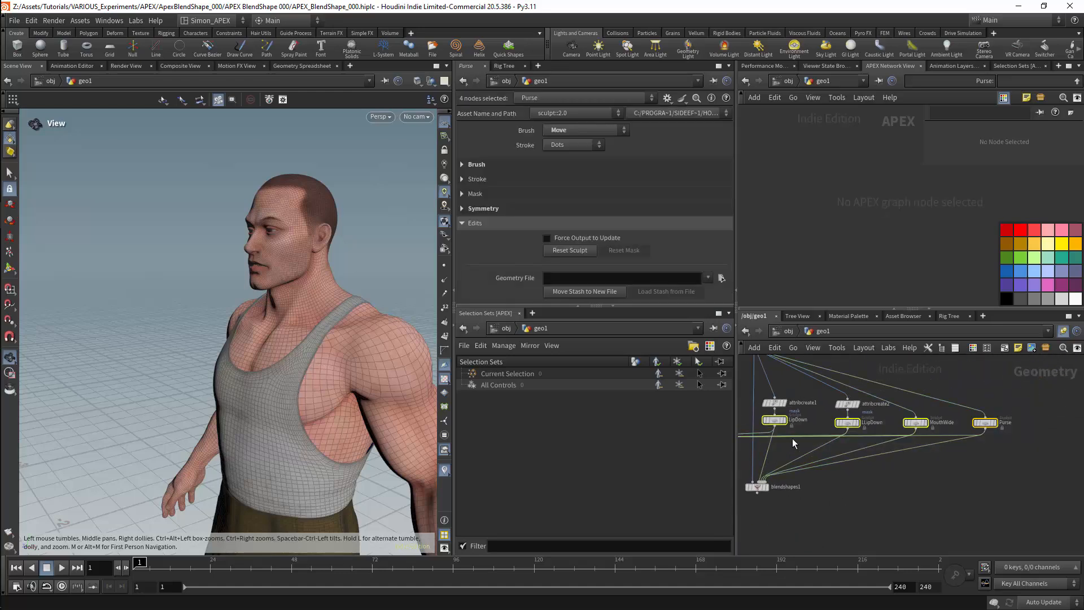
pyautogui.press('l')
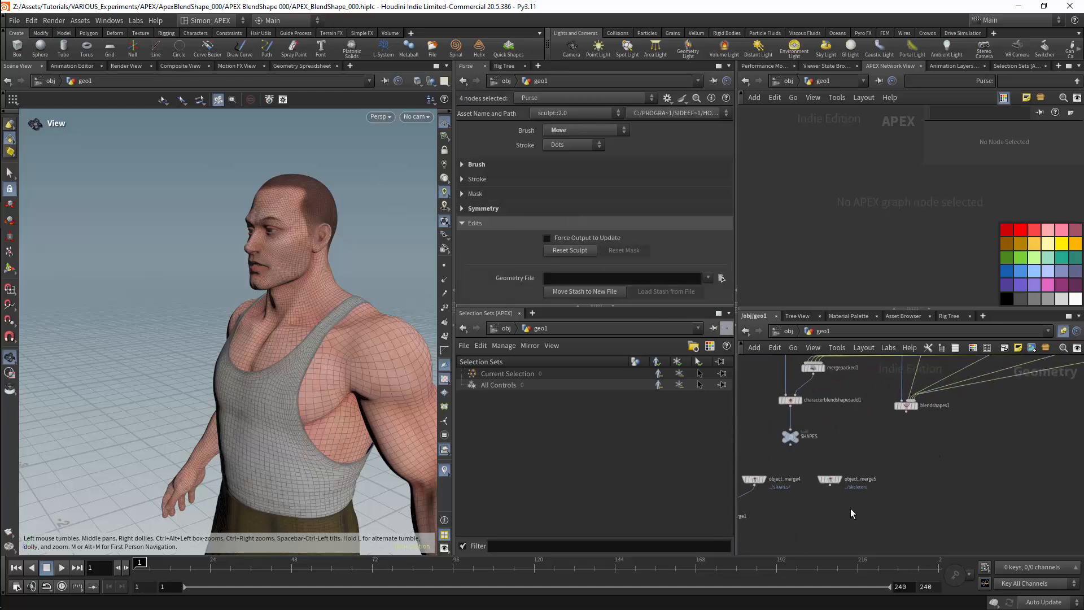
# - Add an Attribute Create node fed by object_merge5 and set its attribute class to Detail
pyautogui.press('Tab')
pyautogui.moveTo(841, 520)
pyautogui.write('at crea')
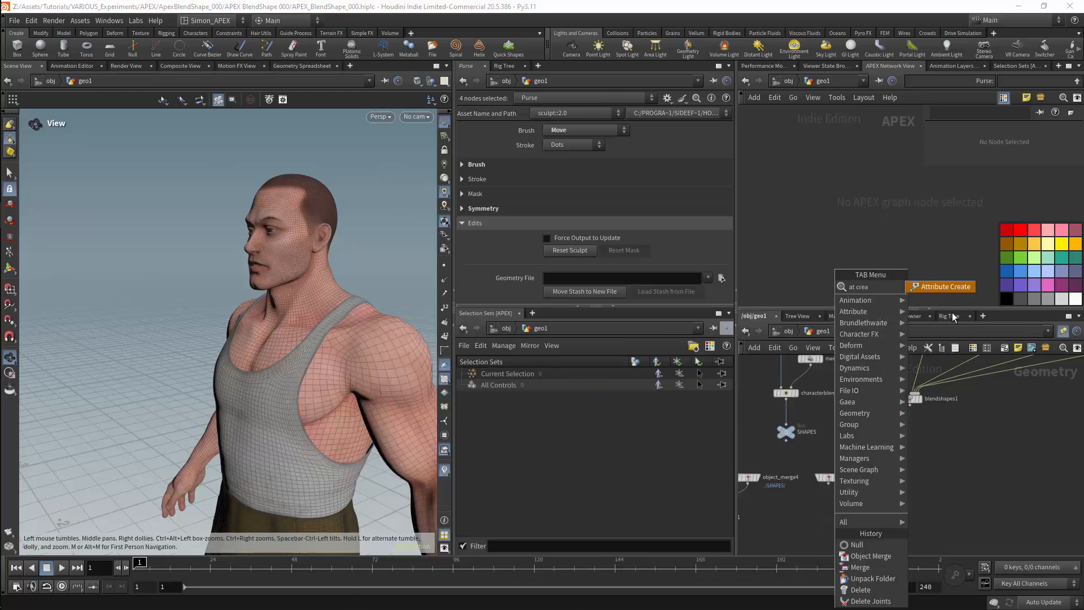
pyautogui.click(958, 287)
pyautogui.click(840, 519)
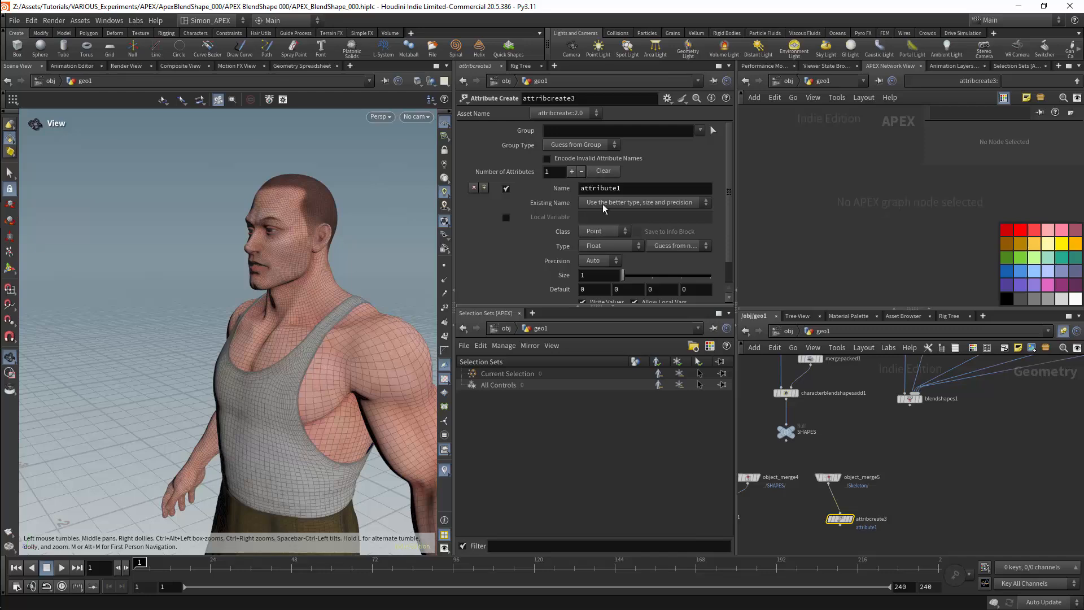
pyautogui.click(603, 231)
pyautogui.click(599, 231)
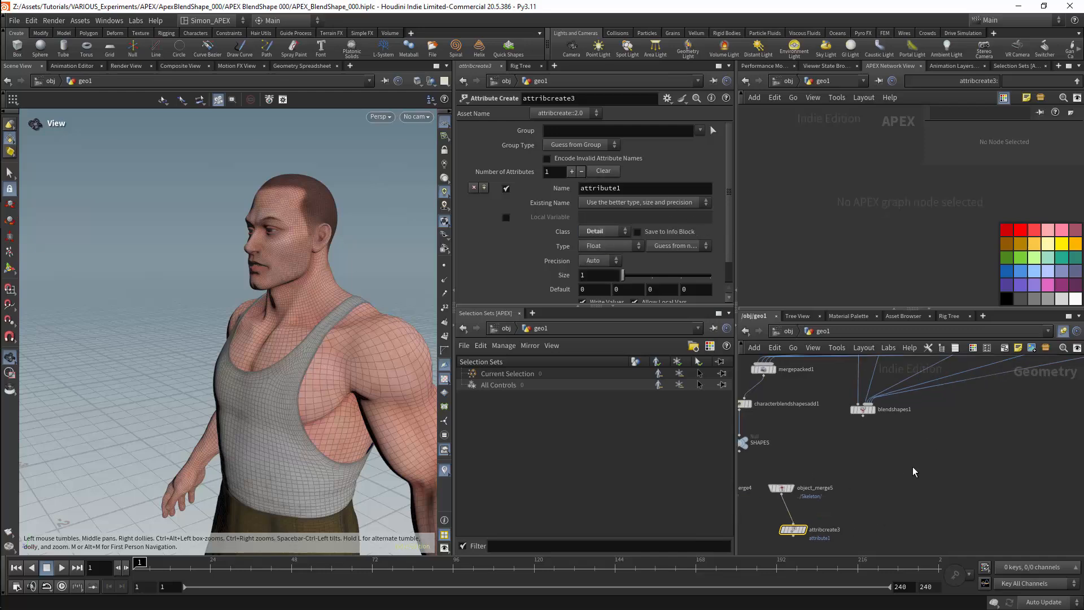
# - Review the name attribute and shape name entries of mergepacked1
pyautogui.scroll(-2, 915, 471)
pyautogui.click(795, 390)
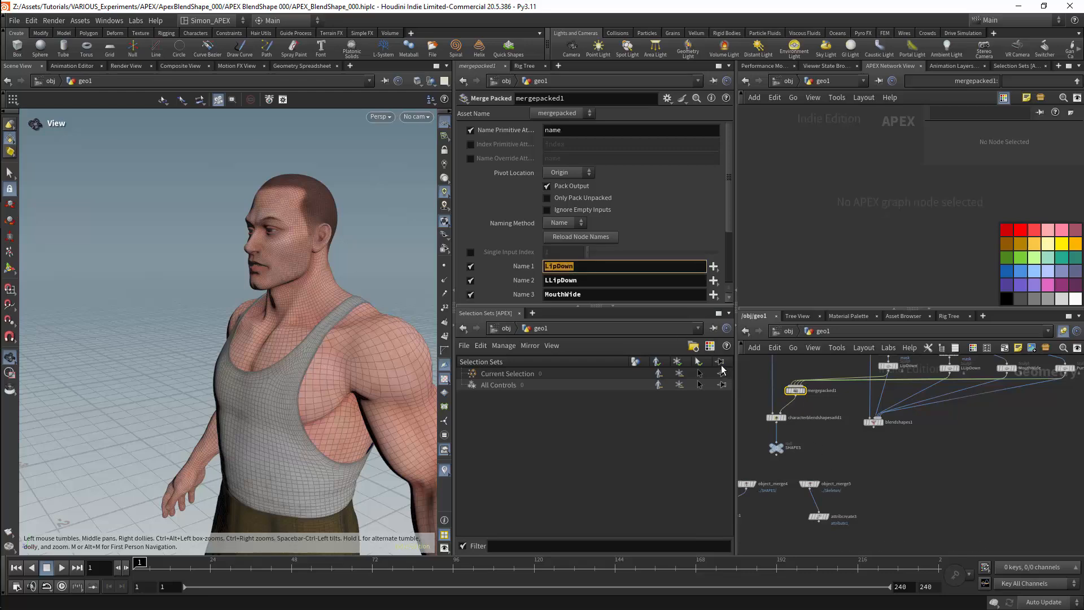
# - Set the Attribute Create node's attribute name to LipDown and align the node beneath object_merge5
pyautogui.click(818, 516)
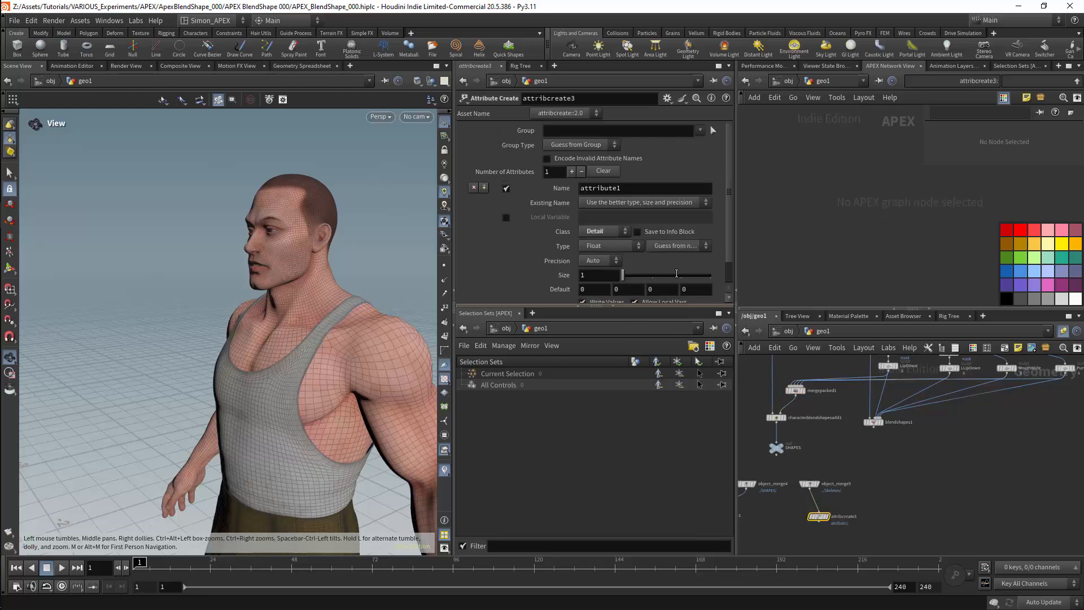
pyautogui.doubleClick(602, 189)
pyautogui.write('LipDown')
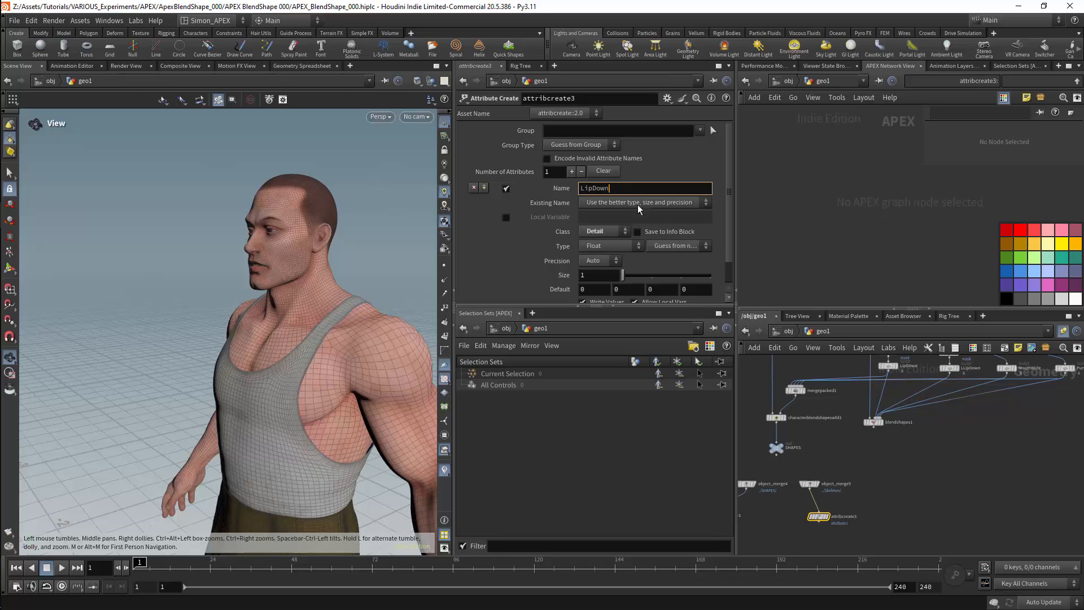
pyautogui.click(901, 479)
pyautogui.moveTo(825, 449); pyautogui.dragTo(953, 412, button='middle')
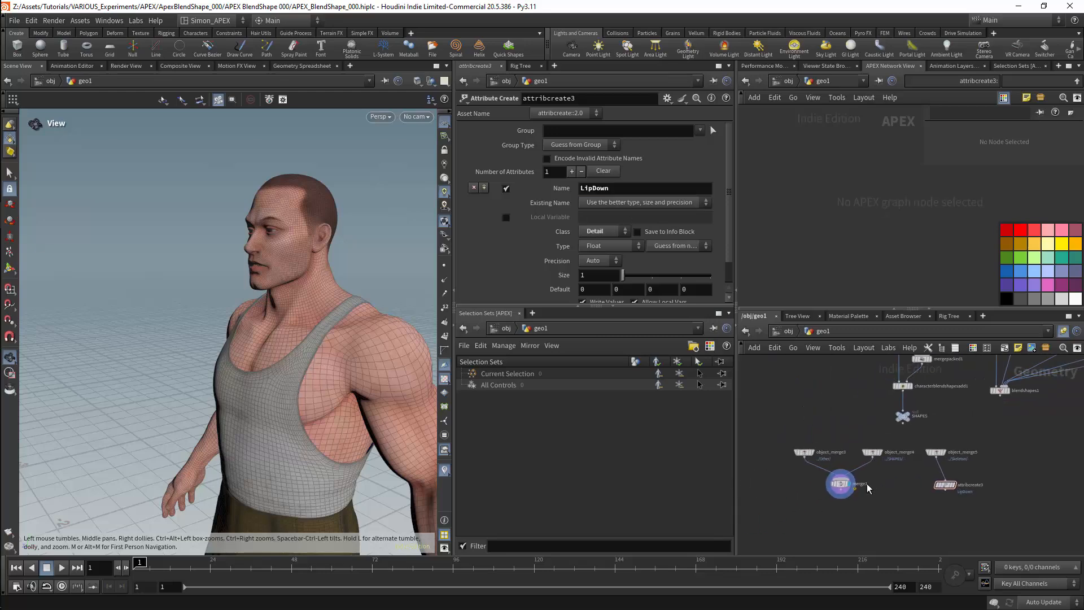
pyautogui.click(842, 484)
pyautogui.moveTo(945, 487); pyautogui.dragTo(935, 488)
pyautogui.scroll(-1, 728, 253)
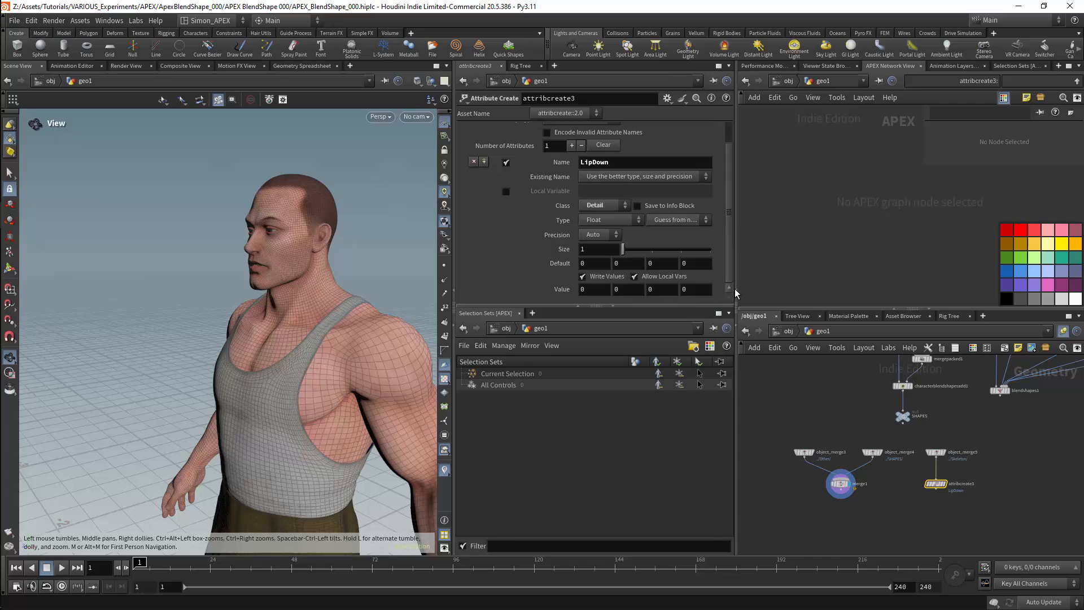
# - Replace the Attribute Create node with an Attribute Wrangle fed by object_merge5
pyautogui.press('Delete')
pyautogui.press('Tab')
pyautogui.write('atw')
pyautogui.press('Return')
pyautogui.click(936, 487)
pyautogui.click(935, 457)
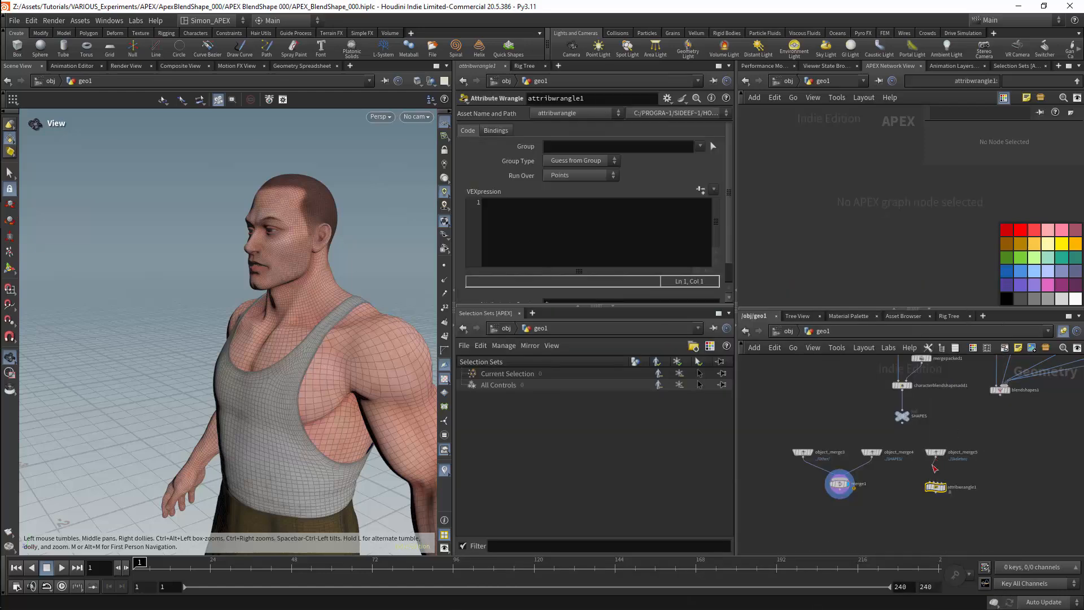
pyautogui.click(934, 481)
# - Write f@LipDown = chf("LipDown"); as the first line of the wrangle's VEXpression
pyautogui.click(650, 243)
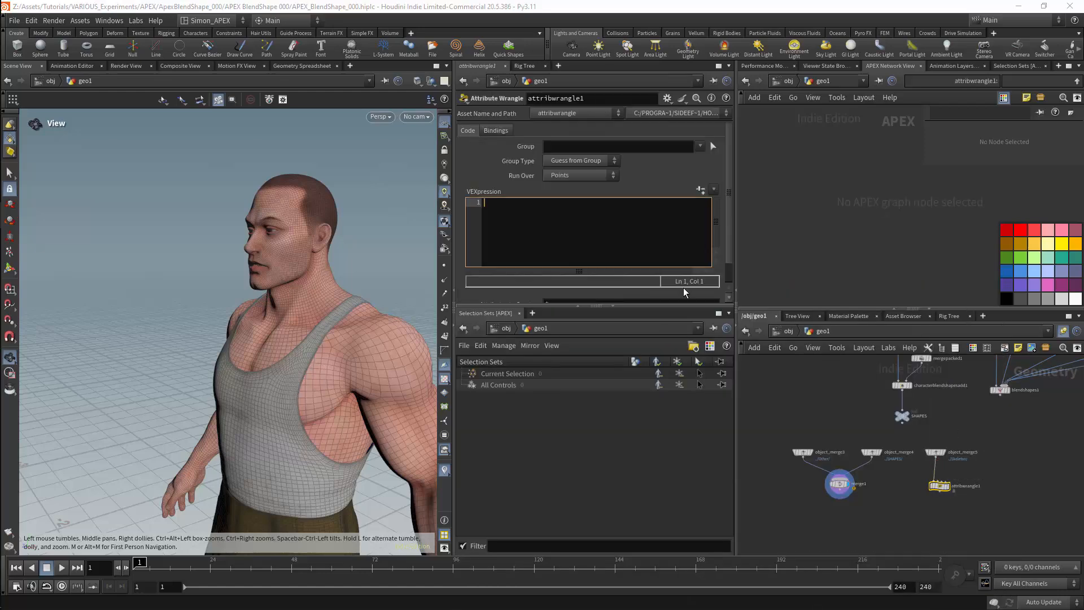
pyautogui.write('f@LipDown = chf("')
pyautogui.write('LipDown");')
# - Duplicate the LipDown expression line three times so the wrangle's VEXpression has four lines
pyautogui.hotkey('shift', 'Home')
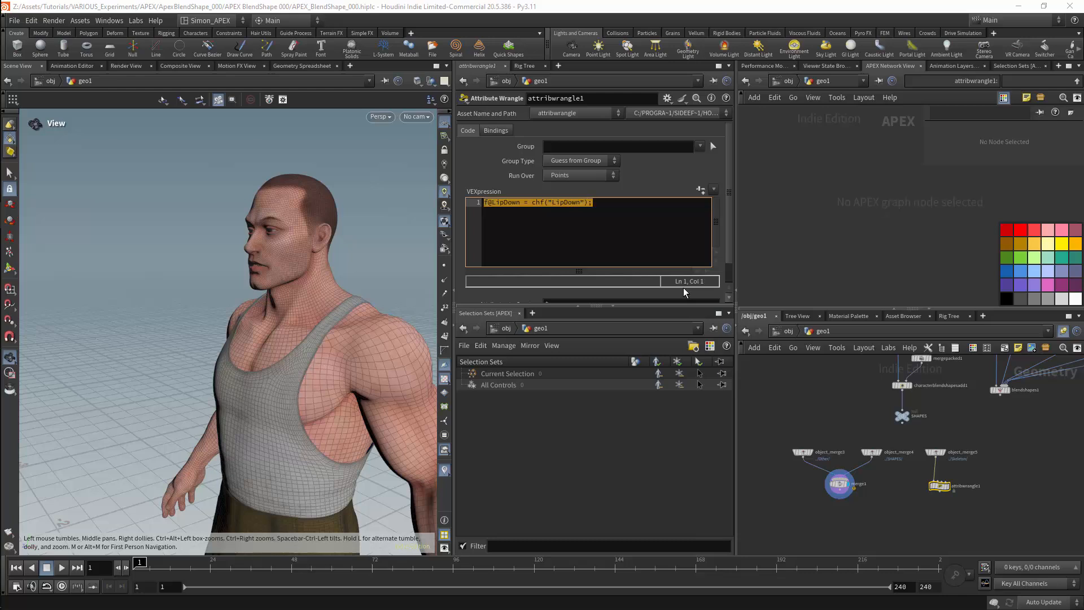
pyautogui.hotkey('ctrl', 'c')
pyautogui.press('End')
pyautogui.press('Return')
pyautogui.hotkey('ctrl', 'v')
pyautogui.press('Return')
pyautogui.hotkey('ctrl', 'v')
pyautogui.press('Return')
pyautogui.hotkey('ctrl', 'v')
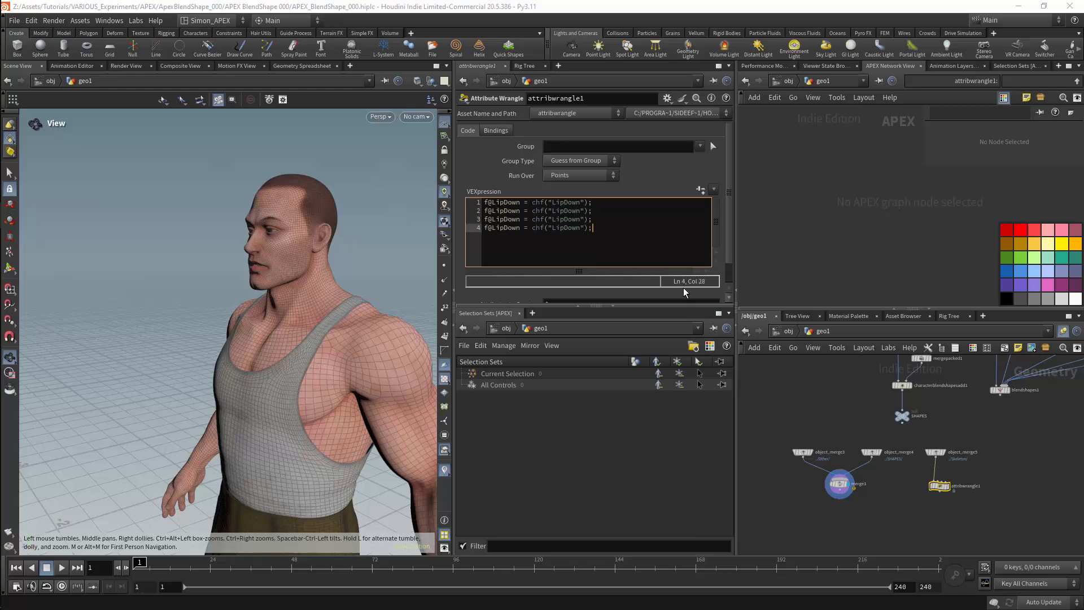
# - Copy the LLipDown name from mergepacked1 into the channel reference on line 2 of the wrangle's VEXpression
pyautogui.moveTo(961, 361); pyautogui.dragTo(924, 398, button='middle')
pyautogui.click(885, 394)
pyautogui.moveTo(579, 280); pyautogui.dragTo(518, 286)
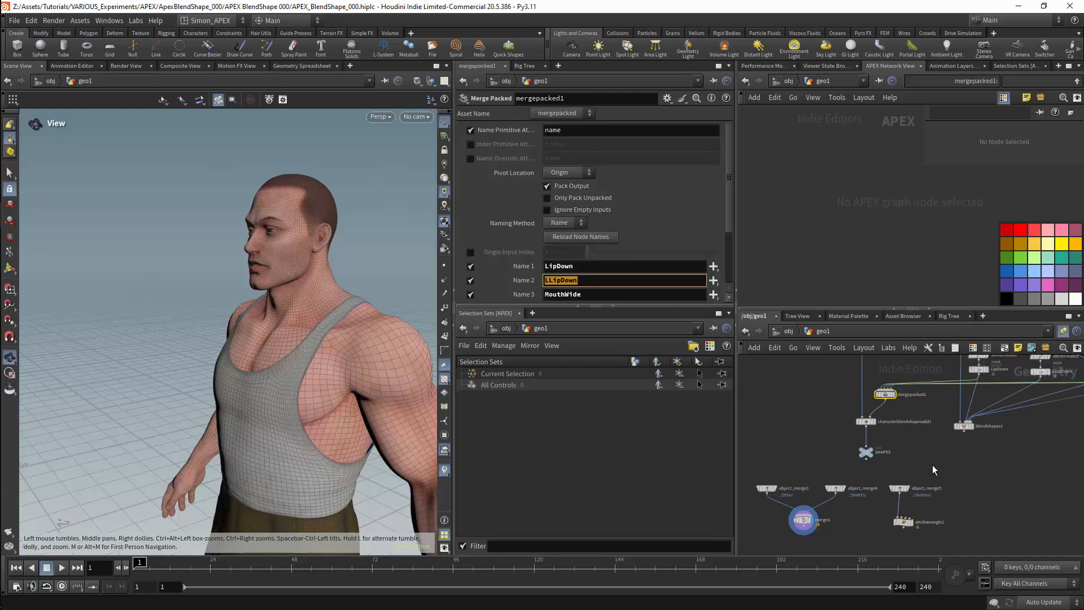
pyautogui.click(904, 522)
pyautogui.doubleClick(569, 213)
pyautogui.hotkey('ctrl', 'v')
# - Copy the MouthWide name from mergepacked1 into the channel reference on line 3 of the wrangle's VEXpression
pyautogui.click(886, 394)
pyautogui.moveTo(600, 295); pyautogui.dragTo(518, 299)
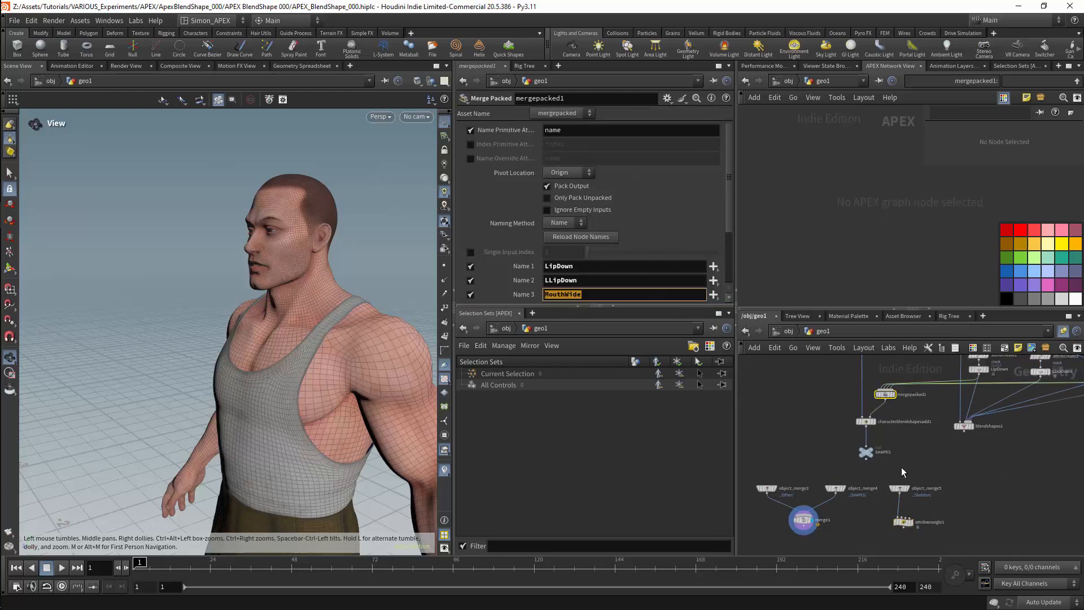
pyautogui.click(903, 521)
pyautogui.doubleClick(568, 219)
pyautogui.hotkey('ctrl', 'v')
# - Copy the Purse name from mergepacked1 into the channel reference on line 4 of the wrangle's VEXpression
pyautogui.click(886, 394)
pyautogui.scroll(-3, 730, 274)
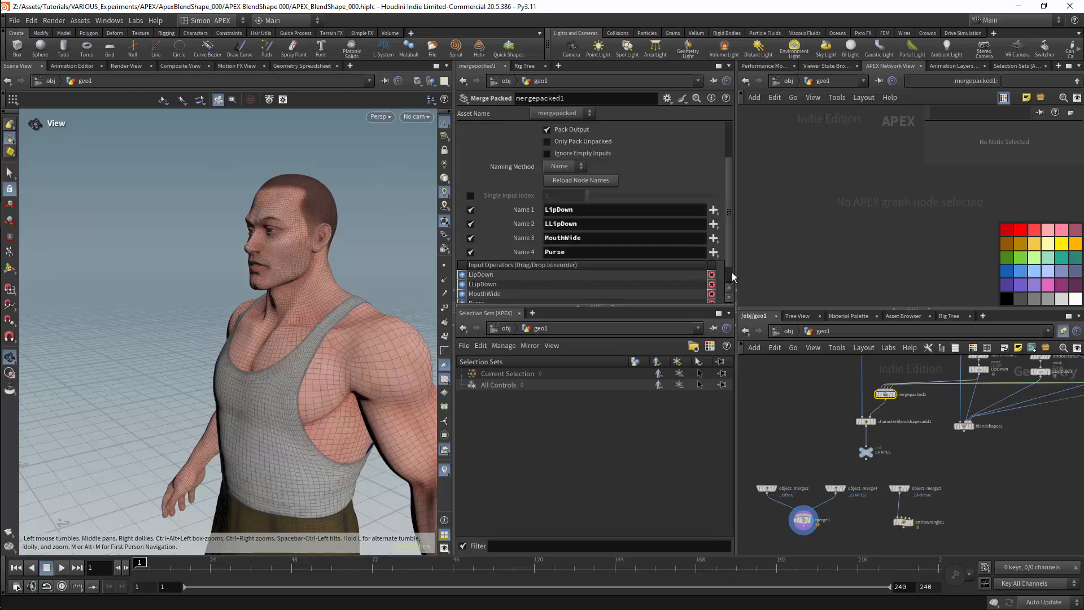
pyautogui.doubleClick(556, 252)
pyautogui.click(904, 522)
pyautogui.doubleClick(565, 228)
pyautogui.hotkey('ctrl', 'v')
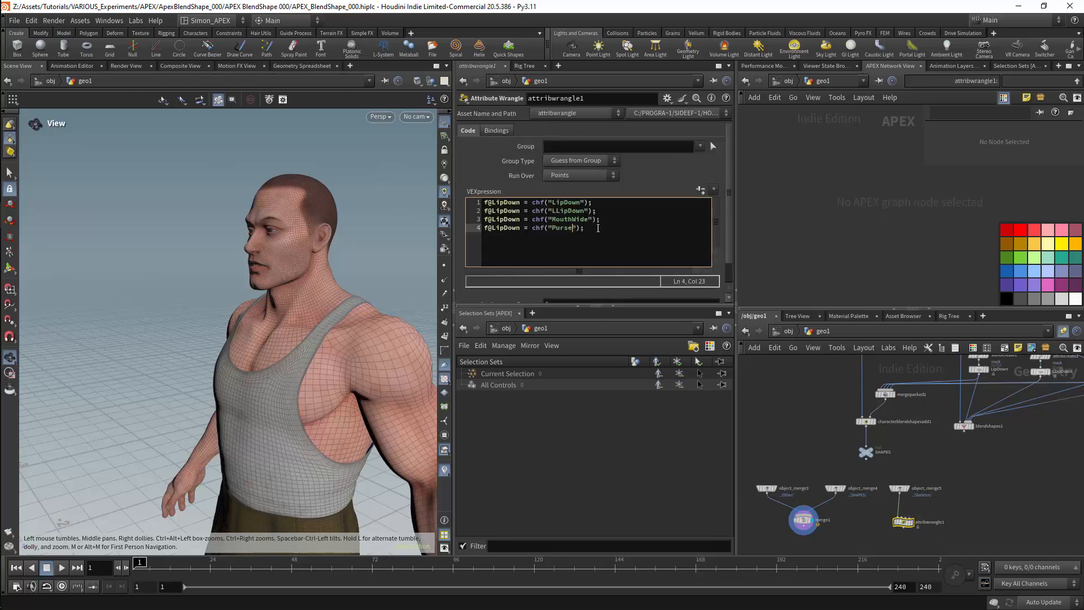
# - Create spare parameters for the wrangle's four channels and set it to run over Detail (only once)
pyautogui.click(701, 190)
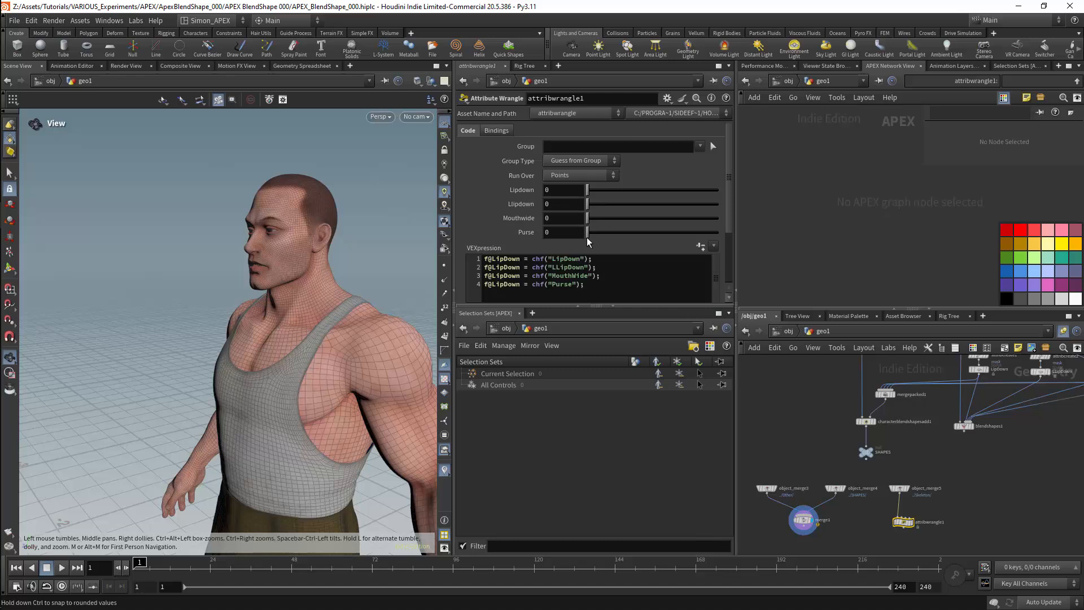
pyautogui.click(582, 175)
pyautogui.click(576, 186)
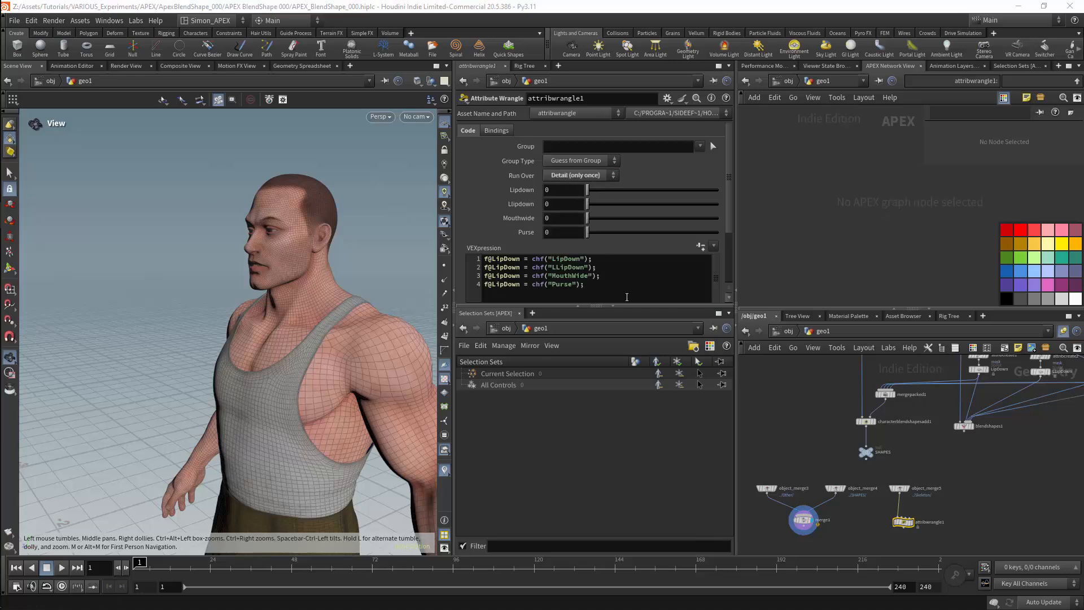
# - Display attribwrangle1's output in the viewport and save the scene file
pyautogui.click(912, 523)
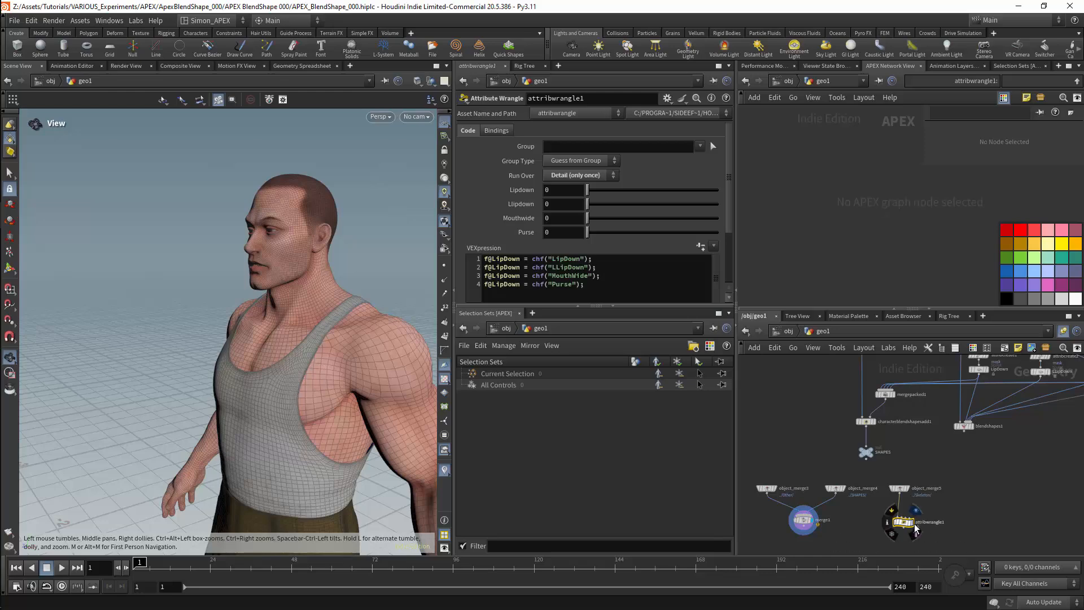
pyautogui.hotkey('ctrl', 's')
pyautogui.moveTo(969, 472); pyautogui.dragTo(1016, 419, button='middle')
pyautogui.moveTo(960, 470)
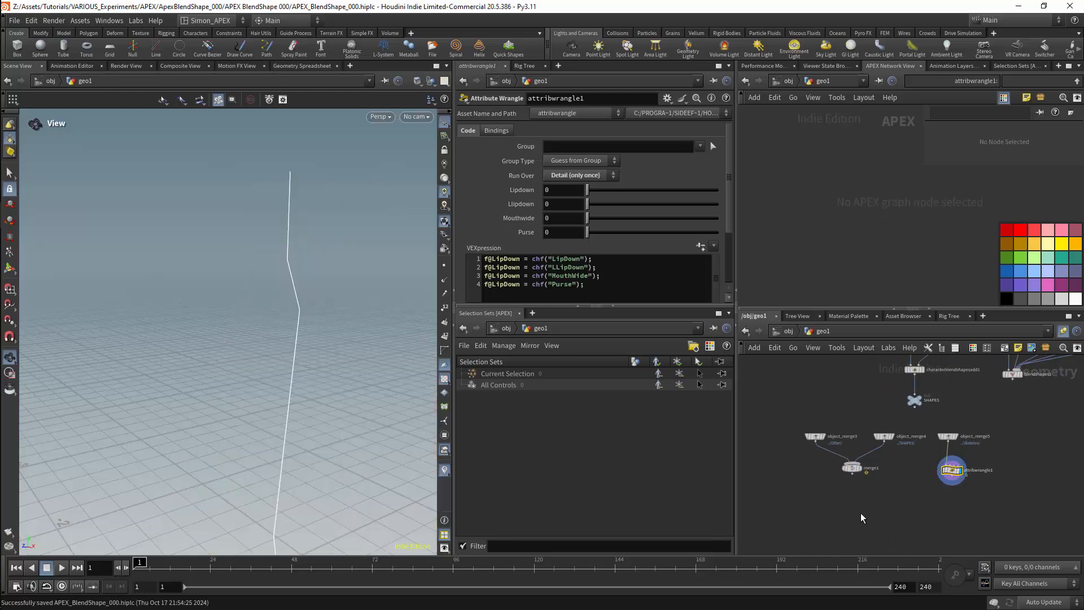
# - Add a Character Blend Shapes node below merge1 and attribwrangle1
pyautogui.press('Tab')
pyautogui.write('she')
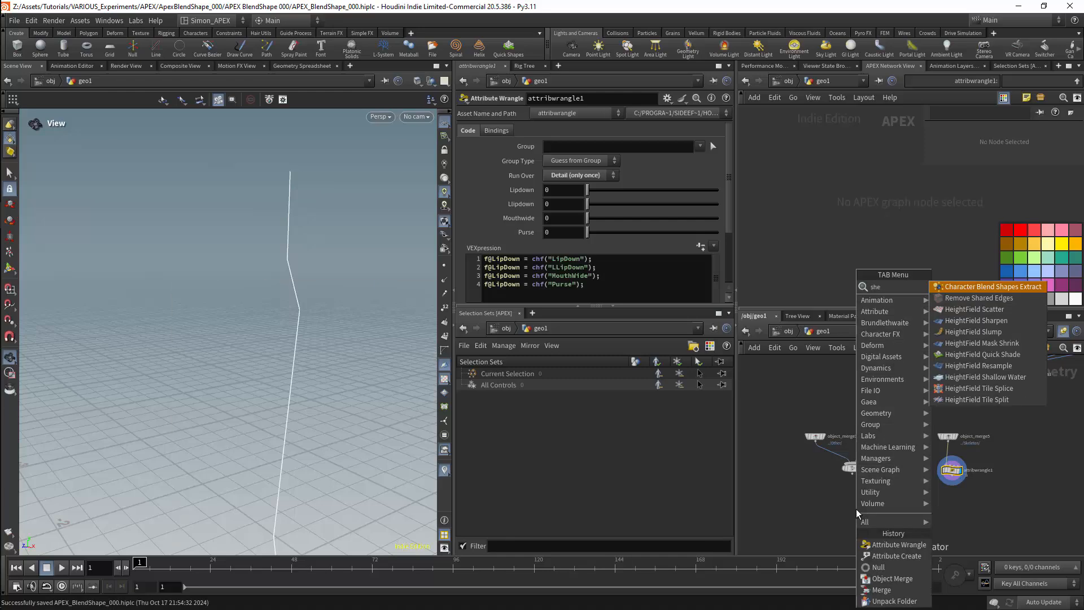
pyautogui.press('BackSpace')
pyautogui.write('ape')
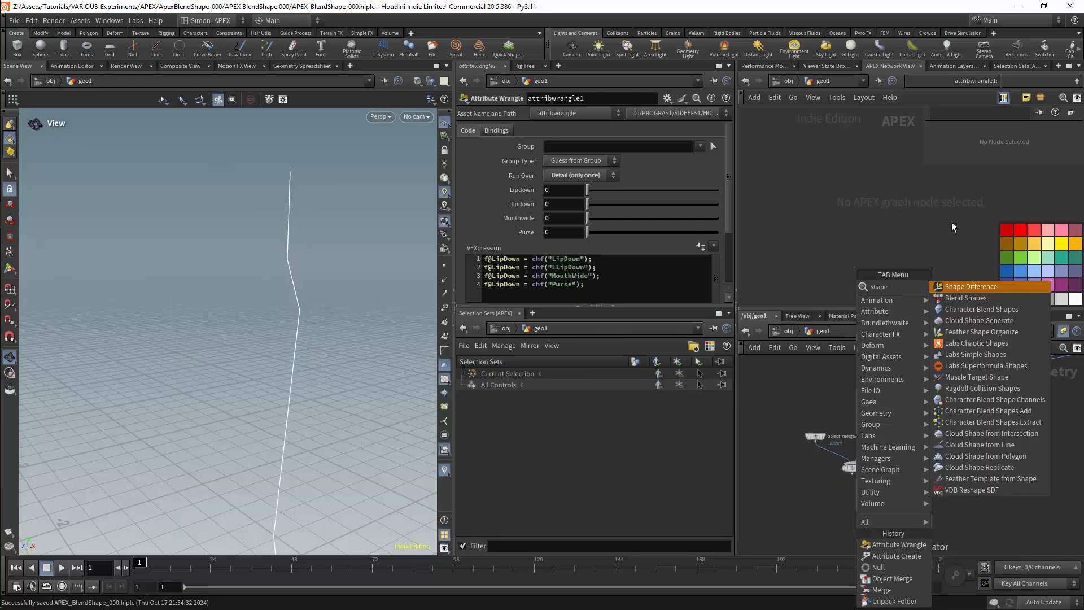
pyautogui.click(983, 309)
# - Connect merge1 to the Character Blend Shapes node's first input and attribwrangle1 to its second and third inputs, undoing the misplaced connection
pyautogui.moveTo(864, 404); pyautogui.dragTo(921, 454)
pyautogui.moveTo(964, 406); pyautogui.dragTo(927, 454)
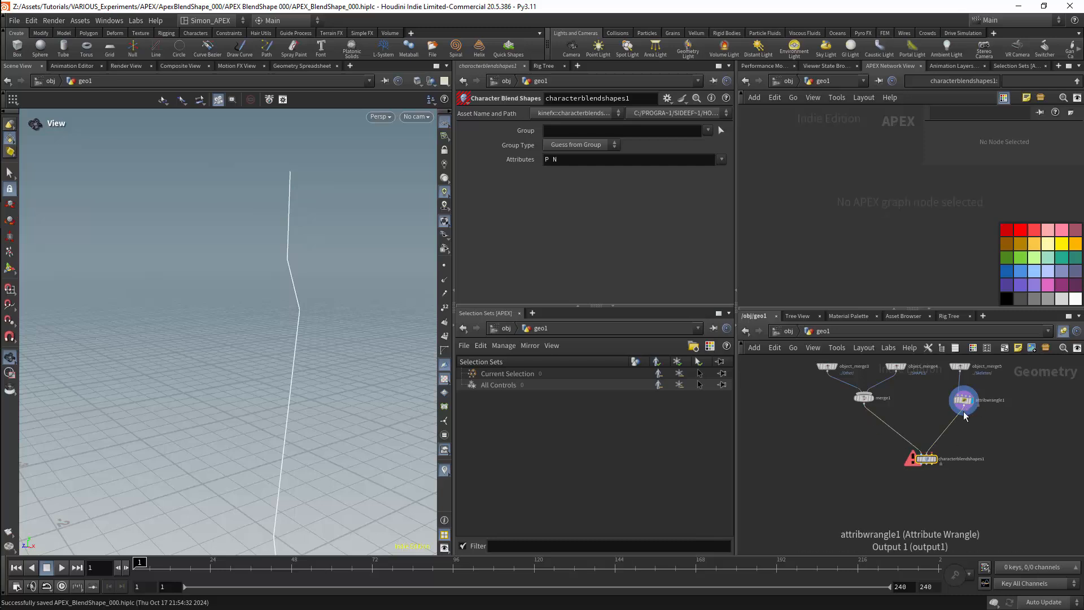
pyautogui.moveTo(964, 415); pyautogui.dragTo(922, 455)
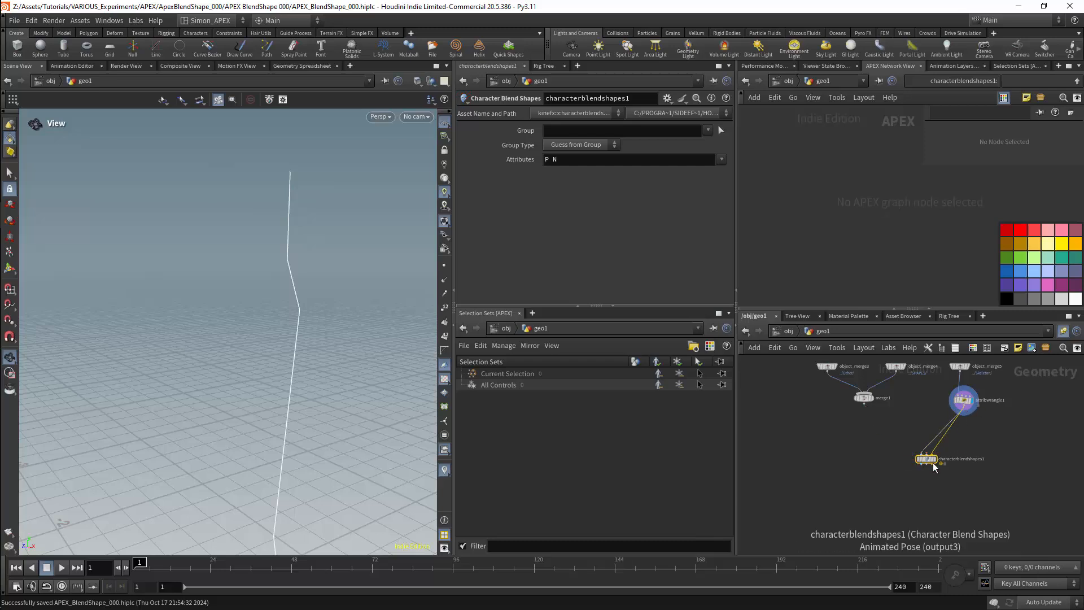
pyautogui.hotkey('ctrl', 'z')
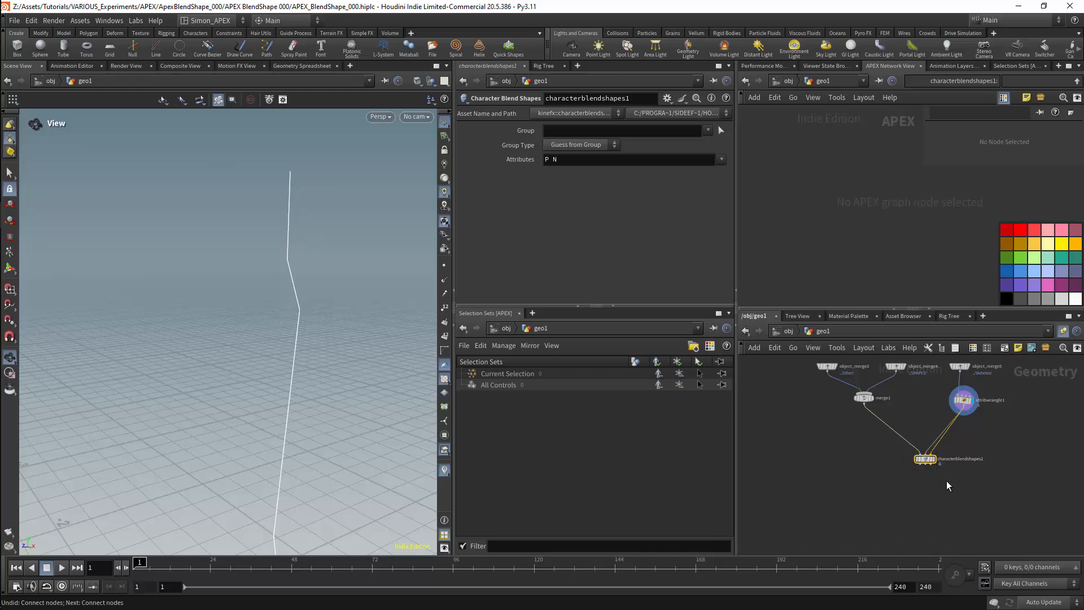
# - Examine the names and groups in characterblendshapes1's geometry spreadsheet through to its end, and return to the scene view
pyautogui.scroll(4, 947, 485)
pyautogui.click(302, 66)
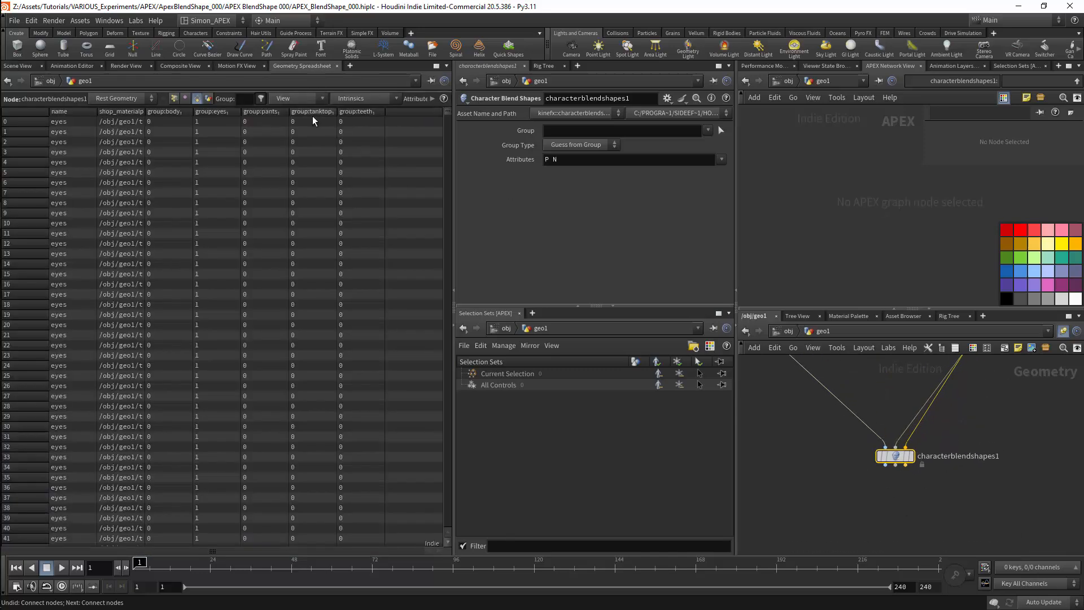
pyautogui.moveTo(450, 132); pyautogui.dragTo(449, 546)
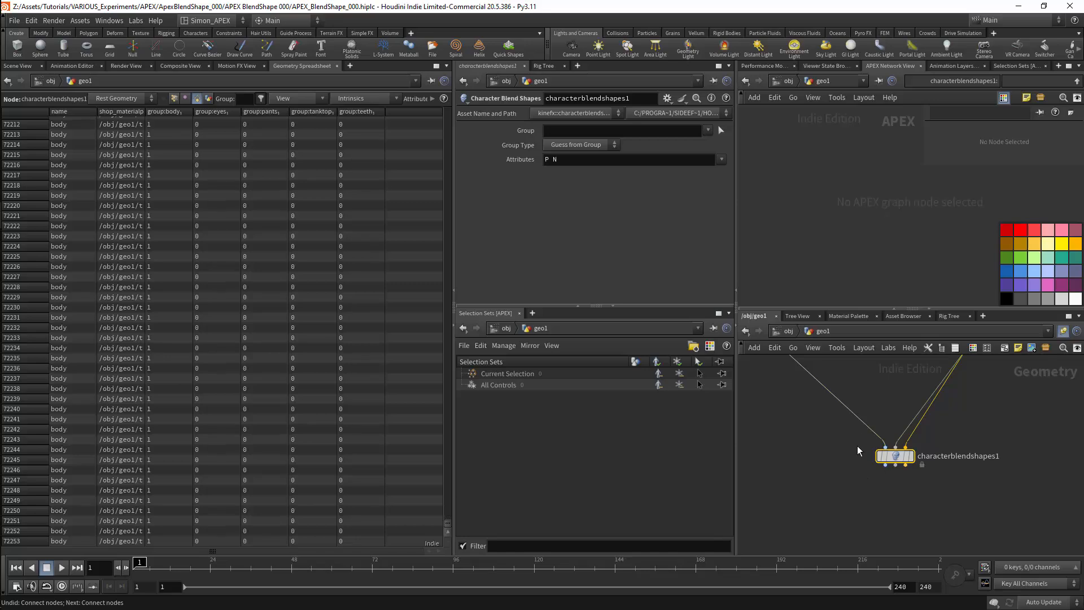
pyautogui.click(17, 65)
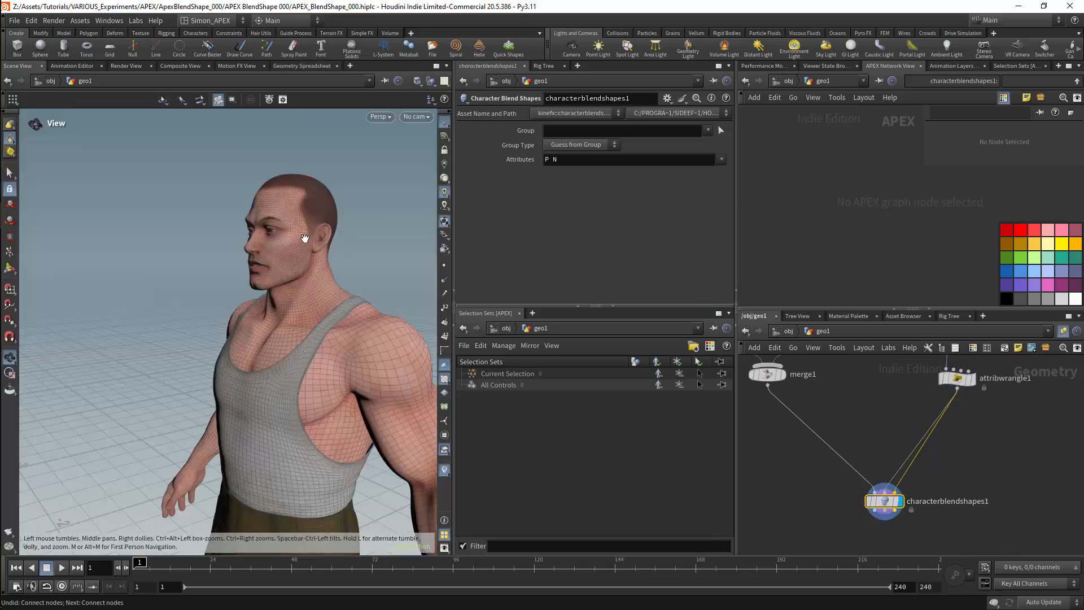
# - Try attribwrangle1's LipDown, LLipDown and MouthWide sliders while viewing the character from the front
pyautogui.moveTo(305, 238); pyautogui.dragTo(384, 241)
pyautogui.click(959, 379)
pyautogui.moveTo(590, 190); pyautogui.dragTo(698, 189)
pyautogui.moveTo(590, 204); pyautogui.dragTo(701, 205)
pyautogui.moveTo(590, 218); pyautogui.dragTo(683, 236)
pyautogui.moveTo(825, 486); pyautogui.dragTo(898, 511)
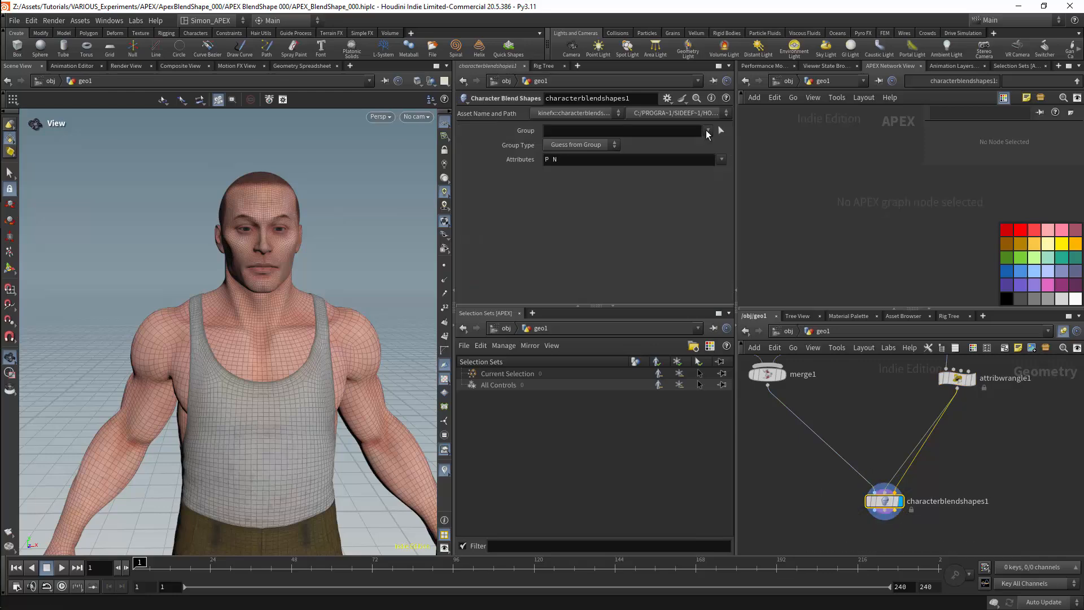
# - Test the blend shapes in close-up on the face with Lipdown at 1 and Mouthwide at 0.264
pyautogui.scroll(-3, 844, 433)
pyautogui.scroll(5, 358, 199)
pyautogui.click(924, 420)
pyautogui.moveTo(694, 190); pyautogui.dragTo(592, 191)
pyautogui.moveTo(593, 204); pyautogui.dragTo(730, 184)
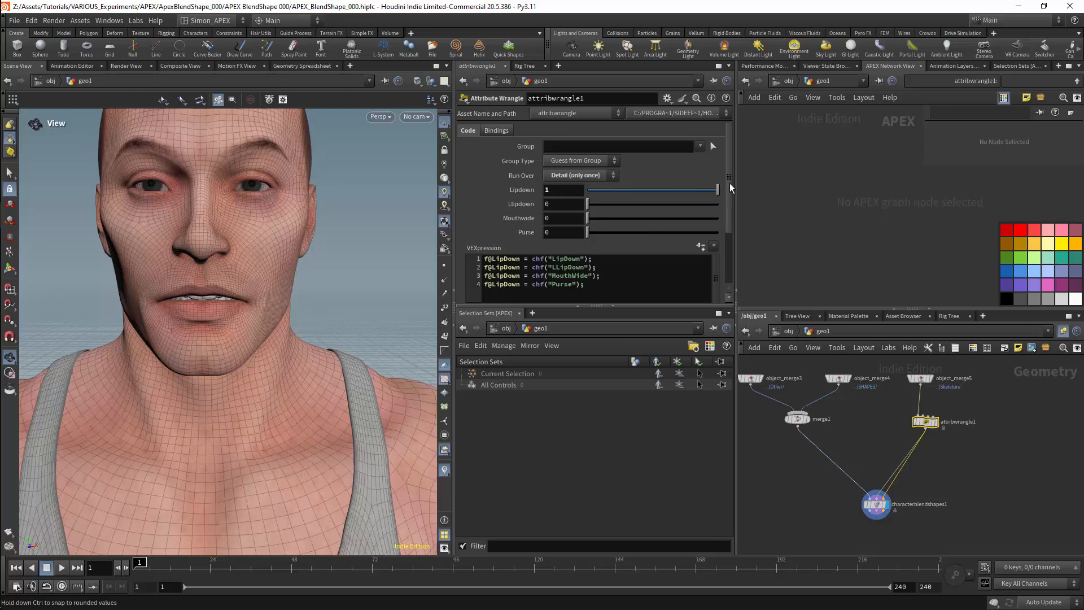
pyautogui.click(621, 218)
# - Rename the attributes on lines 2 to 4 of the wrangle code to LLipDown, MouthWide and Purse, matching their channels
pyautogui.doubleClick(571, 267)
pyautogui.hotkey('ctrl', 'c')
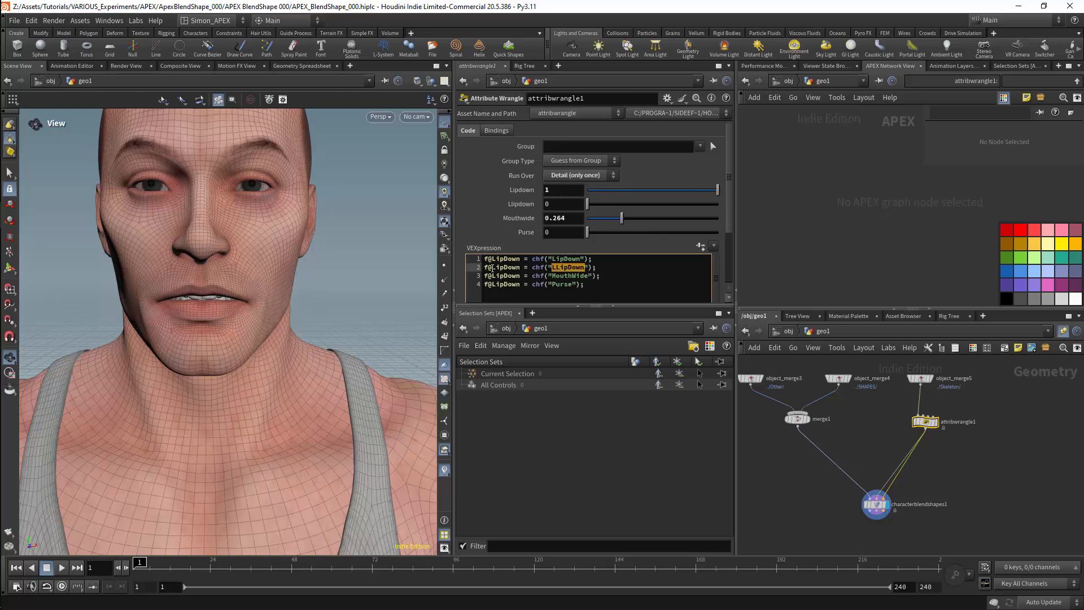
pyautogui.doubleClick(504, 267)
pyautogui.hotkey('ctrl', 'v')
pyautogui.doubleClick(570, 275)
pyautogui.hotkey('ctrl', 'c')
pyautogui.doubleClick(504, 276)
pyautogui.hotkey('ctrl', 'v')
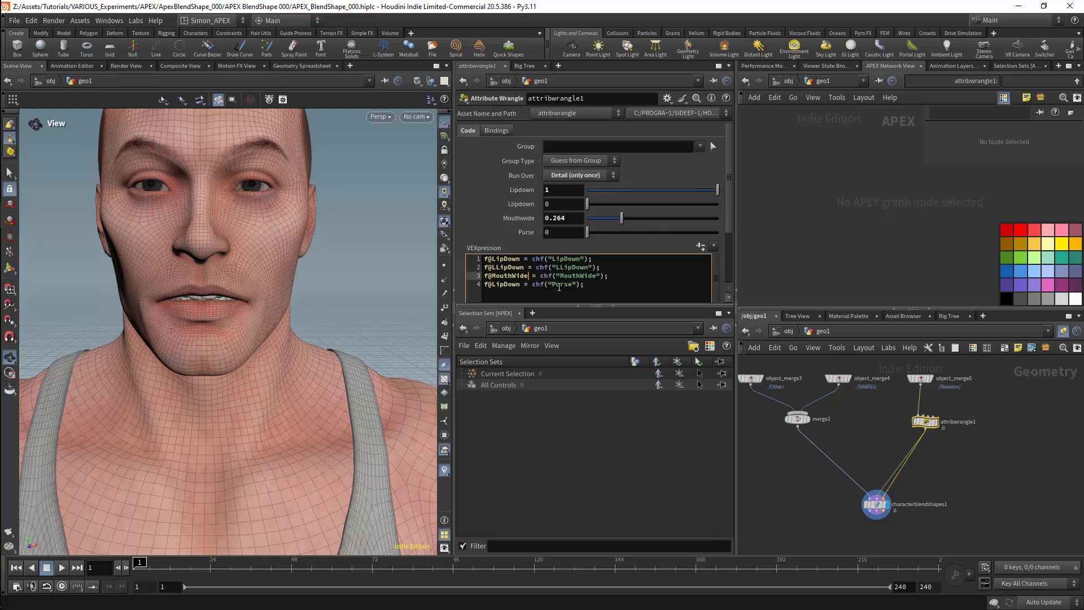
pyautogui.doubleClick(562, 284)
pyautogui.hotkey('ctrl', 'c')
pyautogui.doubleClick(505, 284)
pyautogui.hotkey('ctrl', 'v')
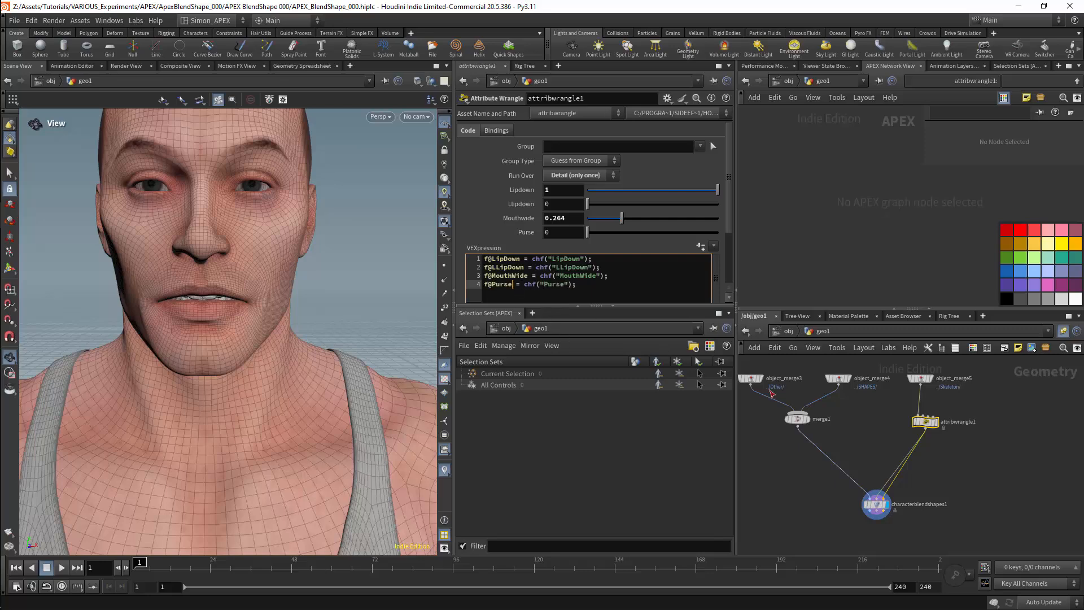
# - Test the combined blend shapes with Lipdown at 0.965, Llipdown at 1, Mouthwide at 0.857 and Purse at 0.697
pyautogui.moveTo(622, 218); pyautogui.dragTo(726, 221)
pyautogui.moveTo(628, 194); pyautogui.dragTo(711, 192)
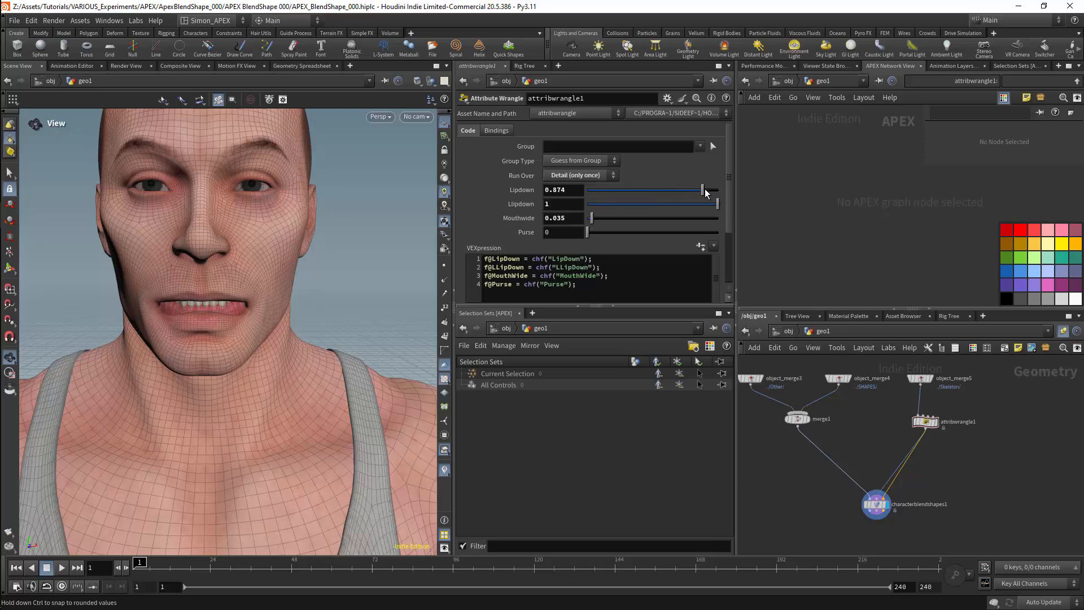
pyautogui.moveTo(635, 220); pyautogui.dragTo(700, 218)
pyautogui.moveTo(588, 232); pyautogui.dragTo(678, 234)
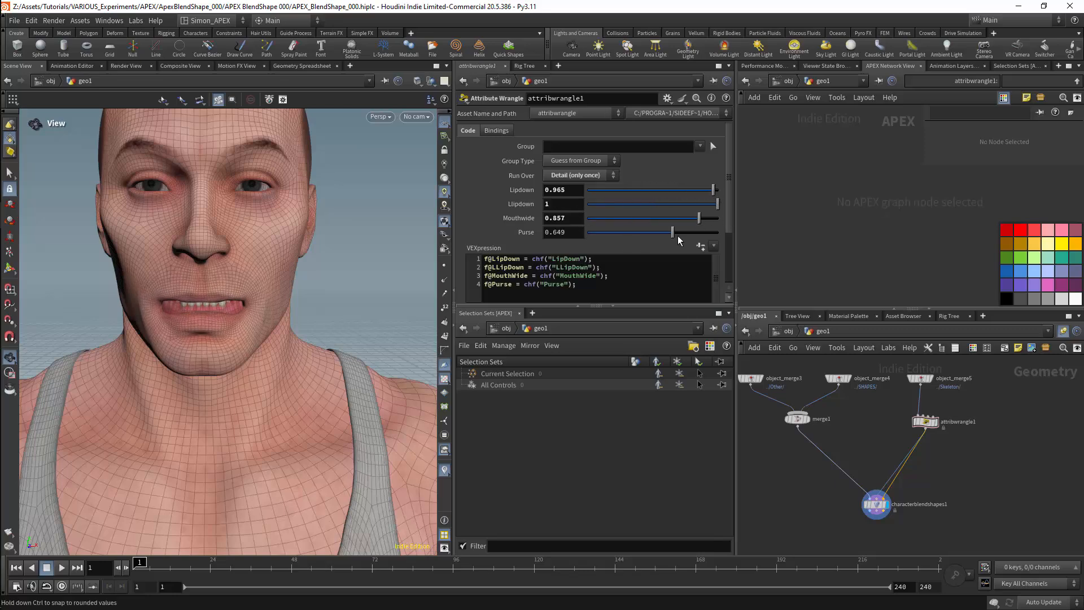
# - Reset the Lipdown, Llipdown, Mouthwide and Purse values of attribwrangle1 to 0
pyautogui.moveTo(714, 190); pyautogui.dragTo(586, 205)
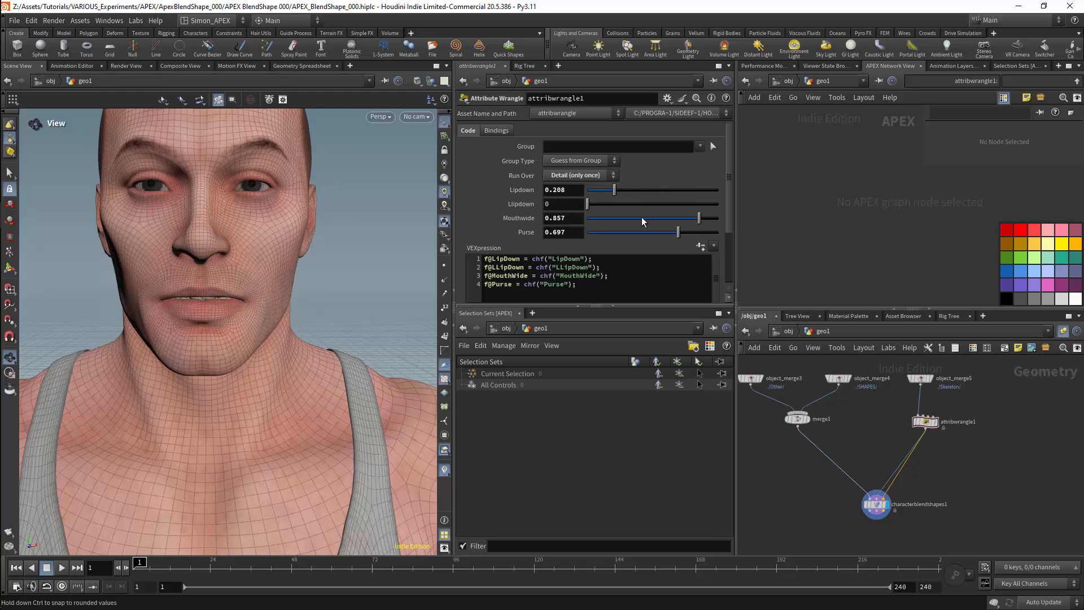
pyautogui.moveTo(700, 218); pyautogui.dragTo(586, 218)
pyautogui.moveTo(678, 232); pyautogui.dragTo(586, 233)
pyautogui.moveTo(614, 190); pyautogui.dragTo(587, 190)
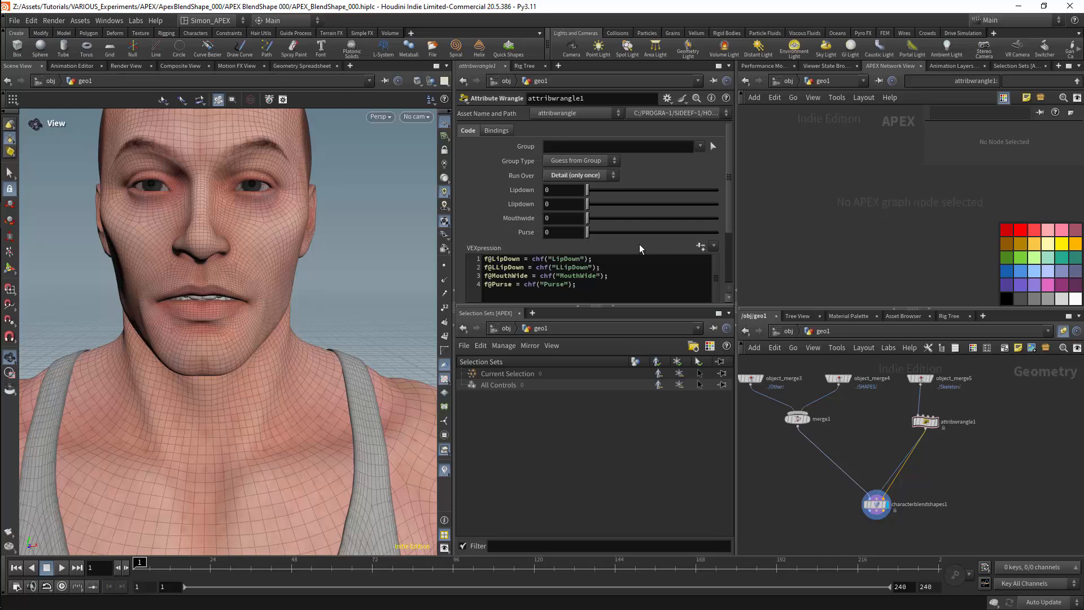
# - Move the characterblendshapes1 node beneath attribwrangle1 to free space below merge1
pyautogui.moveTo(878, 504); pyautogui.dragTo(953, 503)
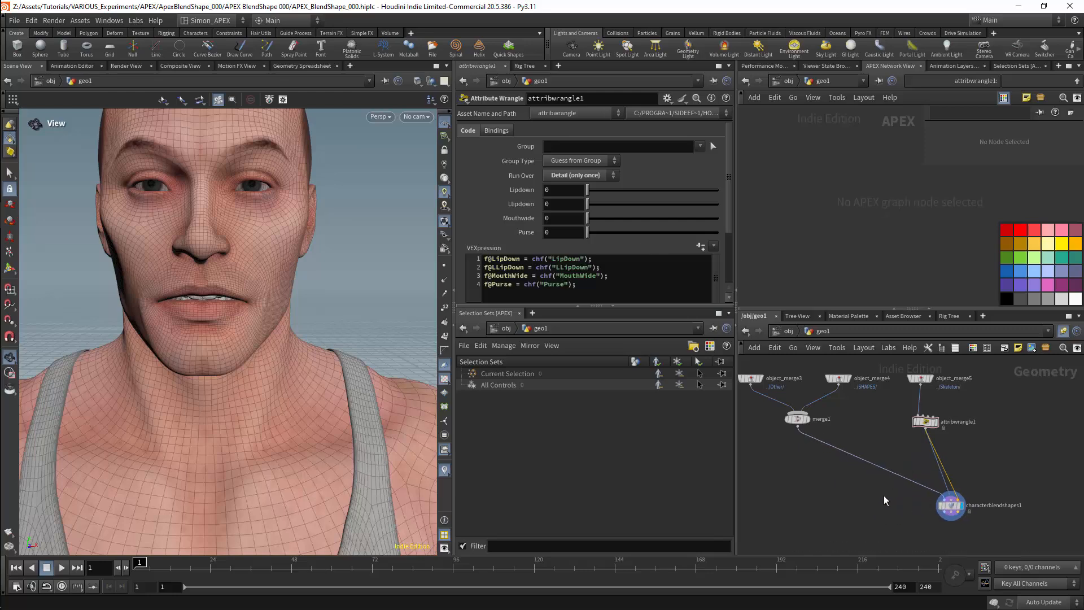
pyautogui.scroll(-3, 839, 505)
pyautogui.moveTo(820, 501); pyautogui.dragTo(866, 515, button='middle')
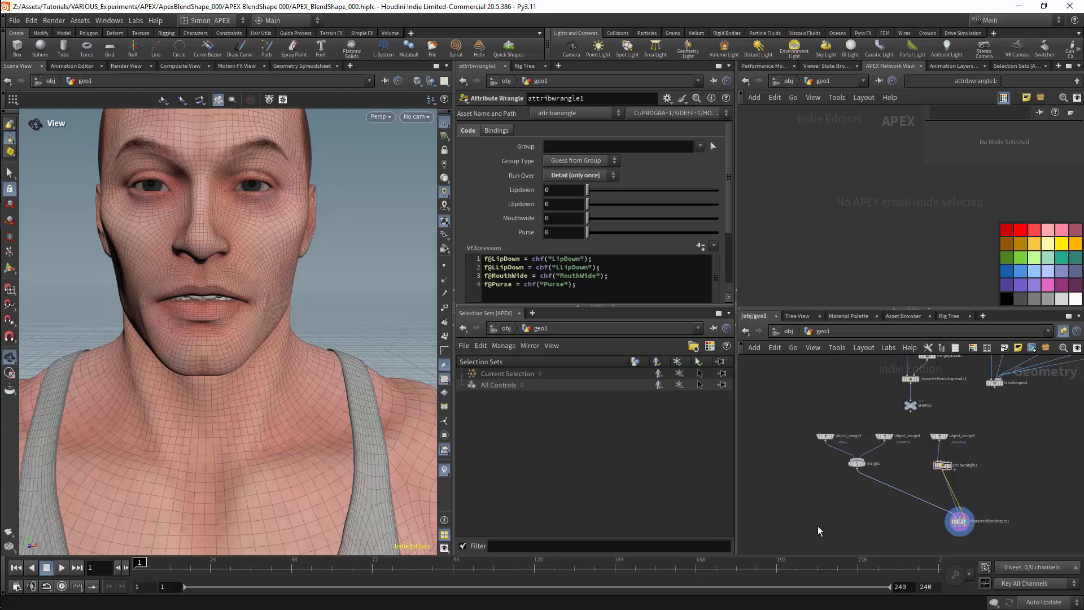
pyautogui.press('Tab')
pyautogui.write('aut')
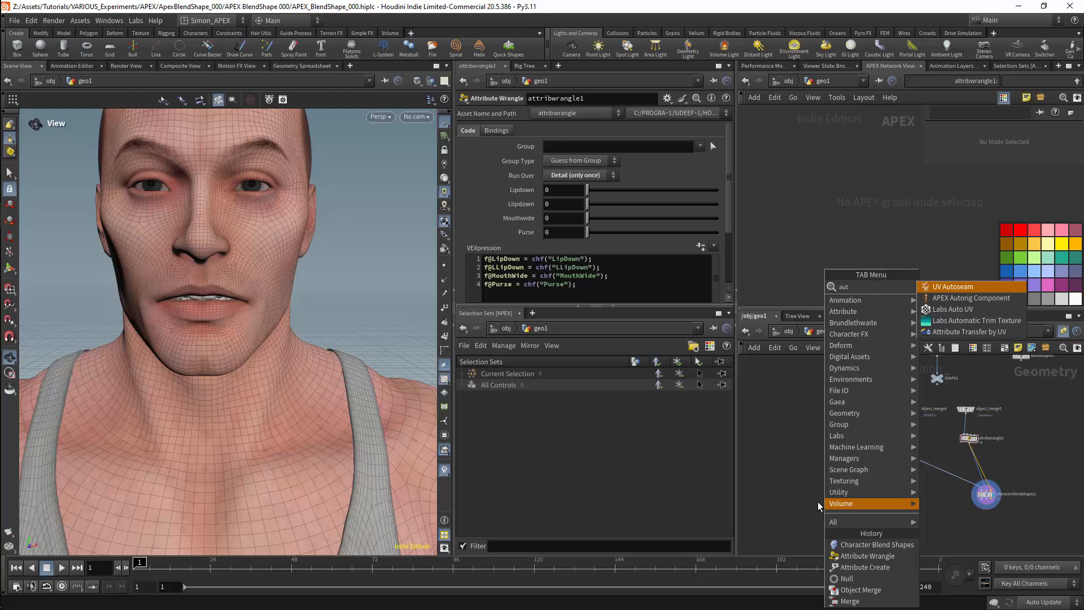
pyautogui.press('Down')
pyautogui.press('Return')
pyautogui.click(821, 491)
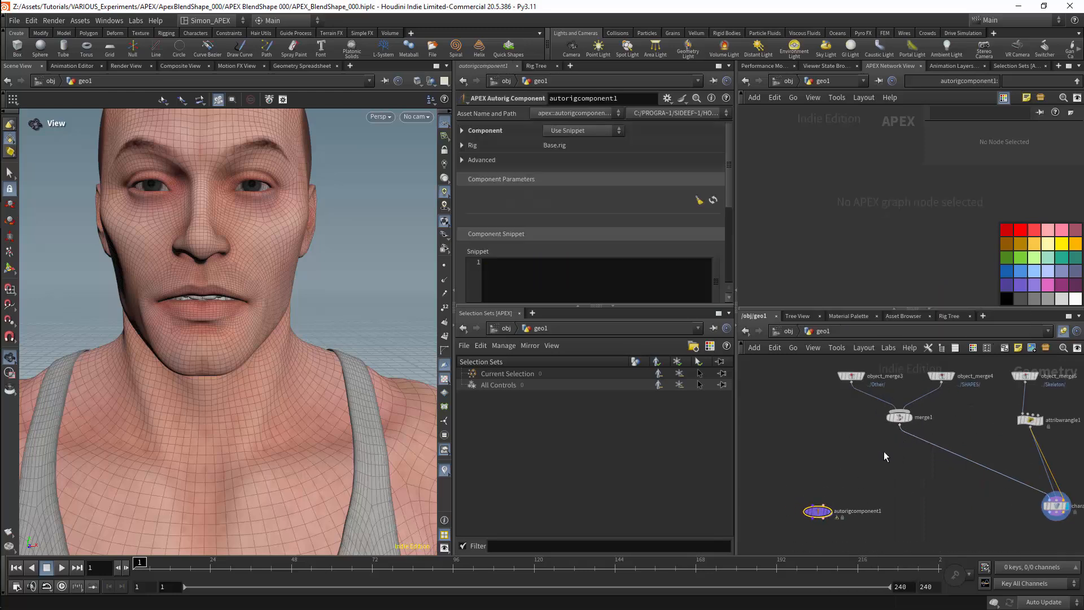
pyautogui.scroll(-3, 850, 466)
pyautogui.press('Delete')
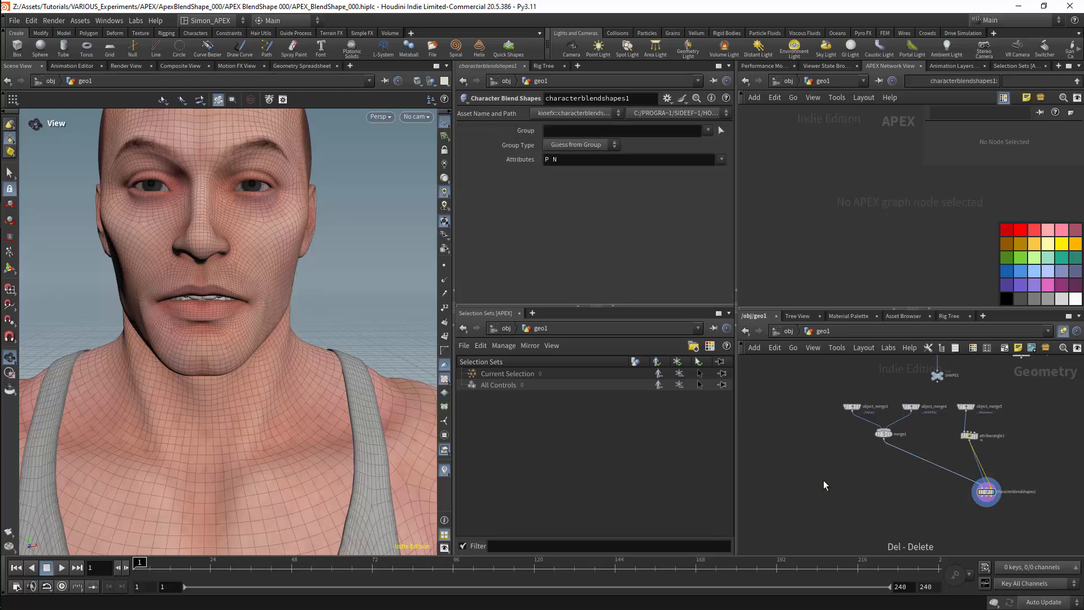
# - Add a Pack Folder node in the free space below merge1
pyautogui.press('Tab')
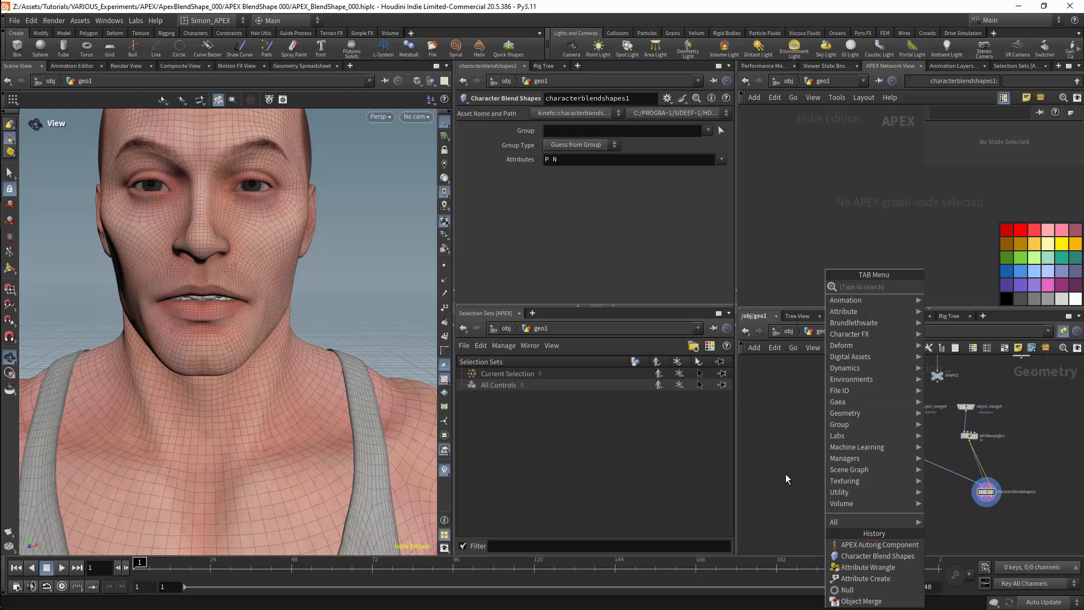
pyautogui.write('pack')
pyautogui.click(988, 298)
pyautogui.click(884, 466)
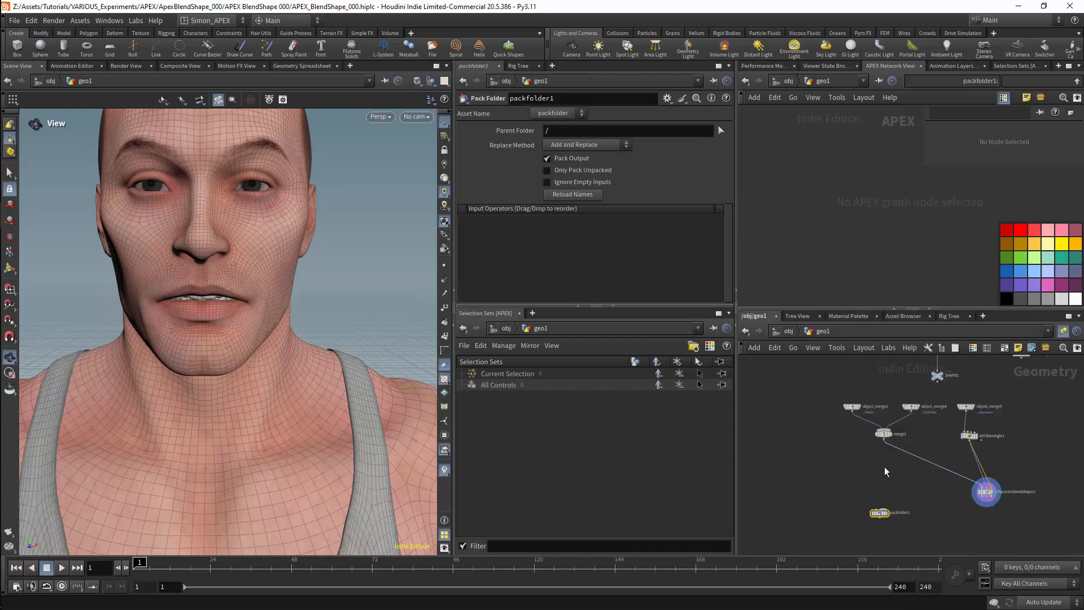
# - Add an APEX Edit Graph node between merge1 and packfolder1, offset to the outer side of merge1
pyautogui.press('Tab')
pyautogui.moveTo(863, 457)
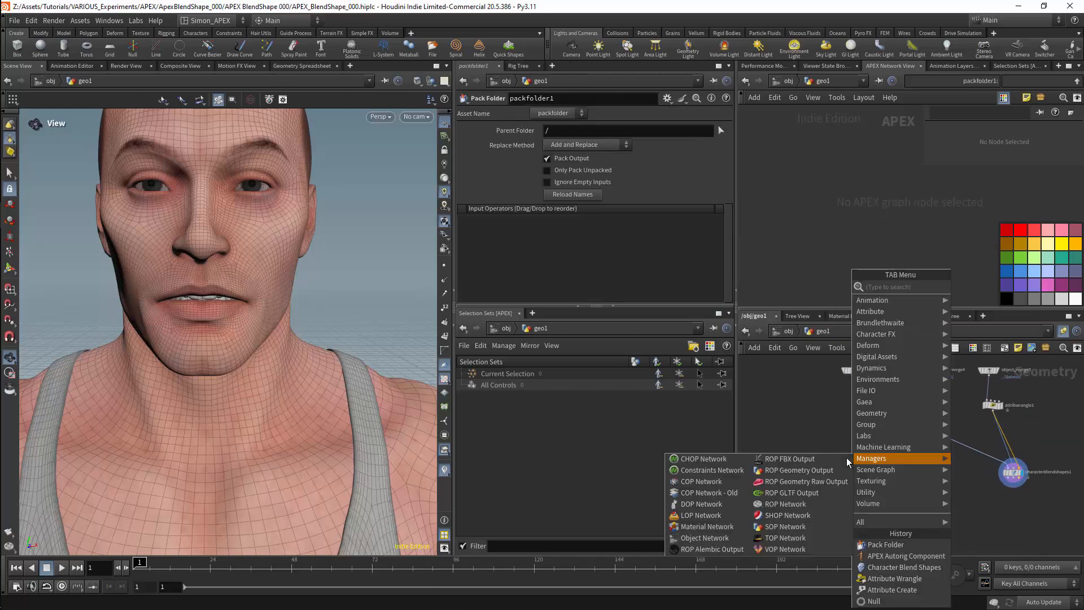
pyautogui.write('apeedgra')
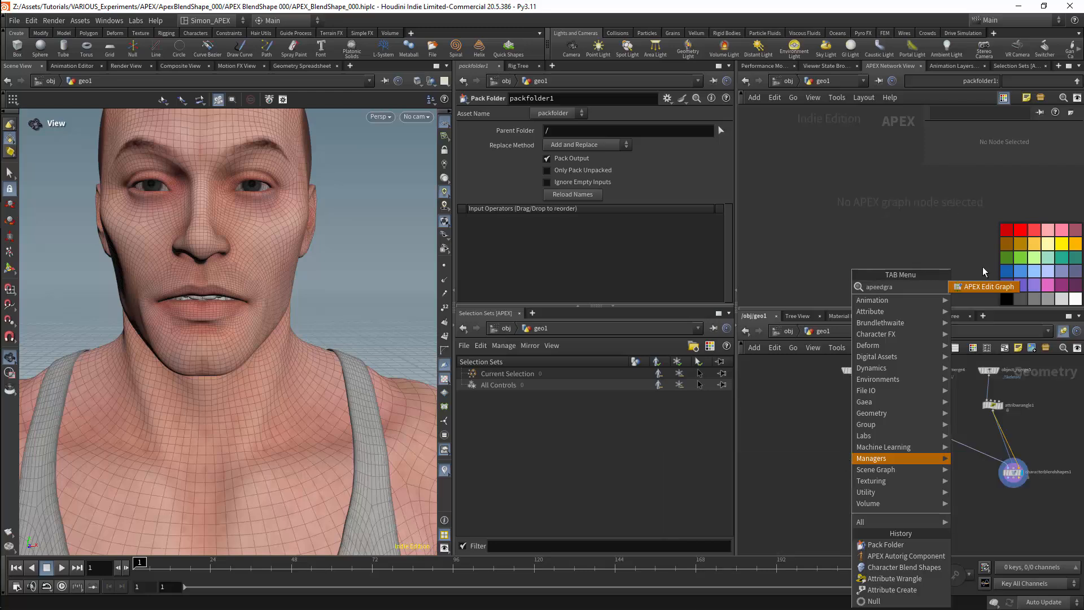
pyautogui.click(986, 286)
pyautogui.click(836, 440)
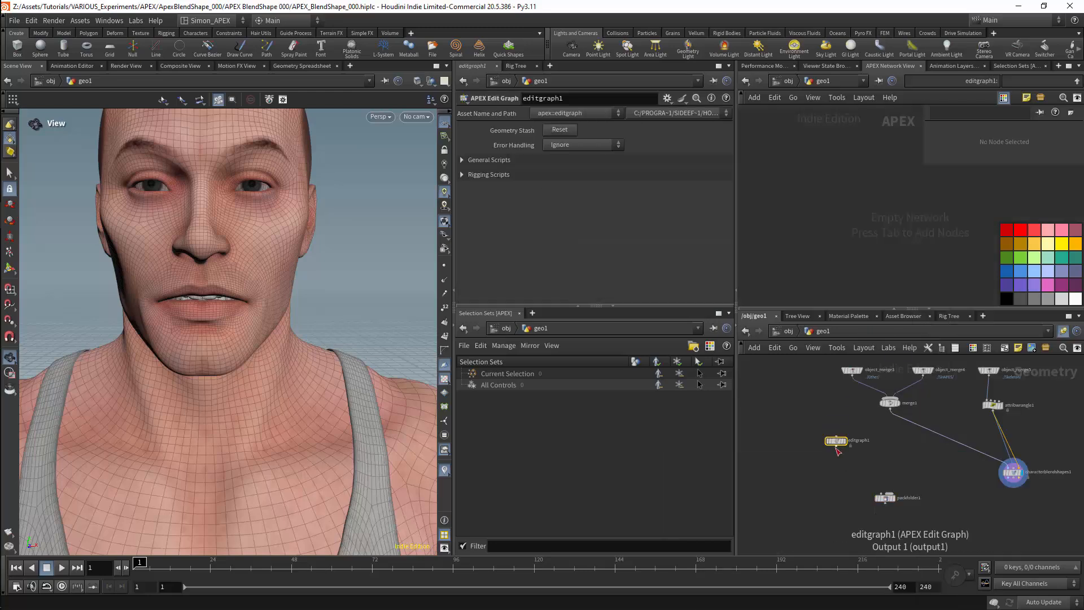
# - Wire editgraph1, merge1 and attribwrangle1 into packfolder1, in that order
pyautogui.moveTo(836, 446); pyautogui.dragTo(885, 493)
pyautogui.moveTo(890, 411); pyautogui.dragTo(890, 493)
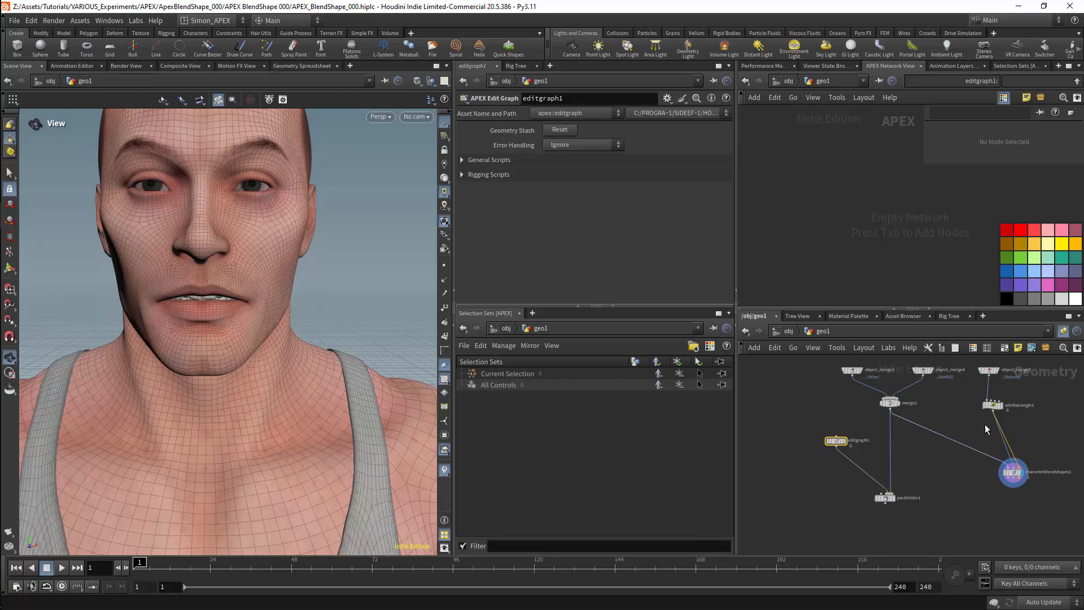
pyautogui.moveTo(993, 412); pyautogui.dragTo(902, 493)
pyautogui.scroll(2, 1031, 386)
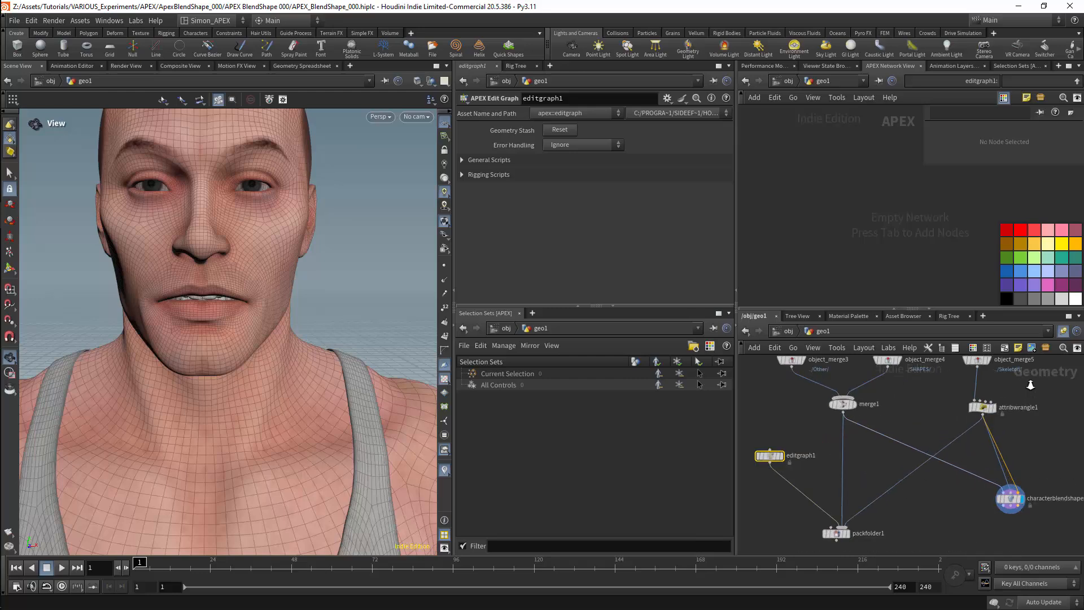
# - Replace packfolder1's attribwrangle1 input with the skeleton from object_merge5 and select packfolder1
pyautogui.click(999, 410)
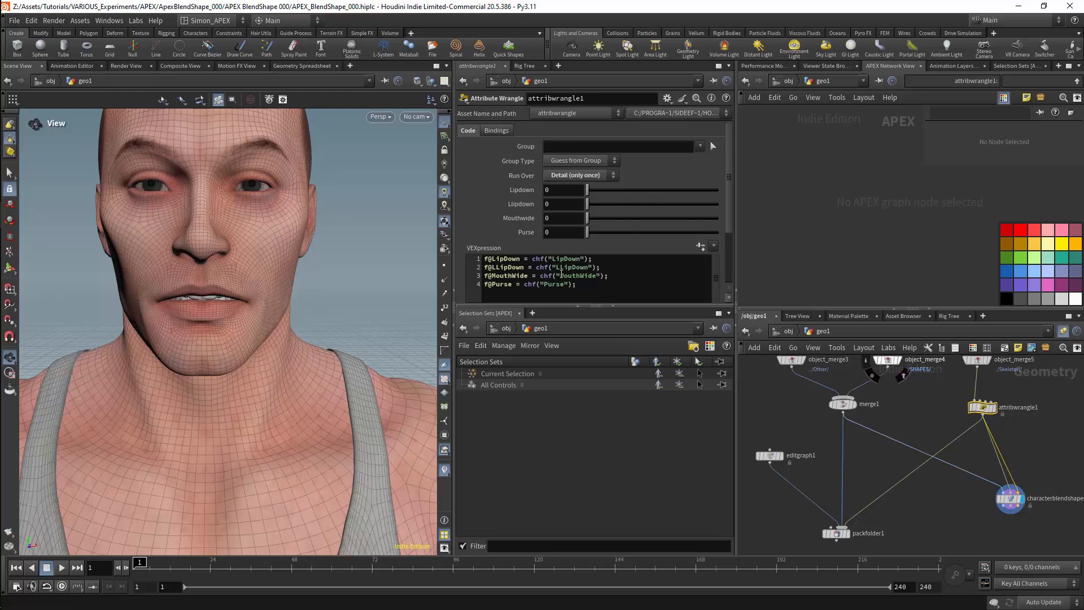
pyautogui.click(977, 368)
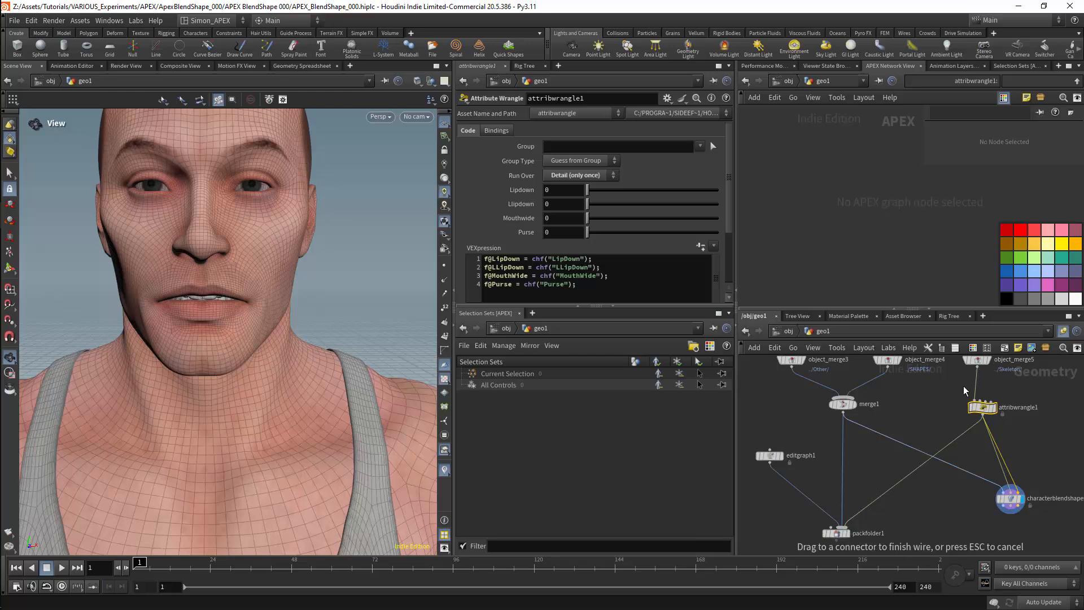
pyautogui.click(977, 370)
pyautogui.click(836, 537)
pyautogui.moveTo(913, 513); pyautogui.dragTo(942, 508, button='middle')
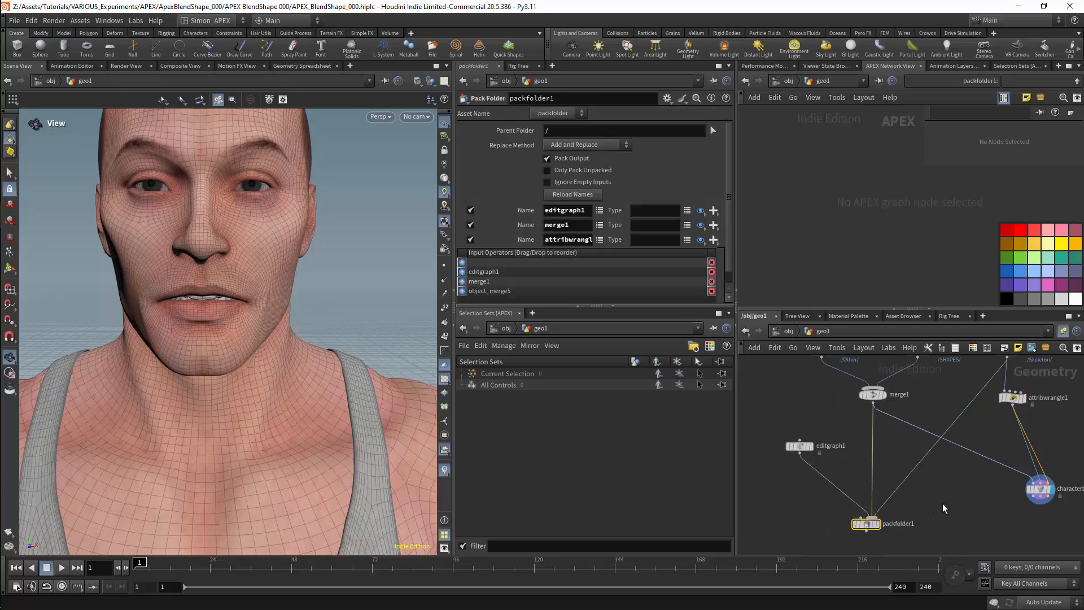
pyautogui.scroll(-2, 933, 491)
pyautogui.scroll(1, 933, 489)
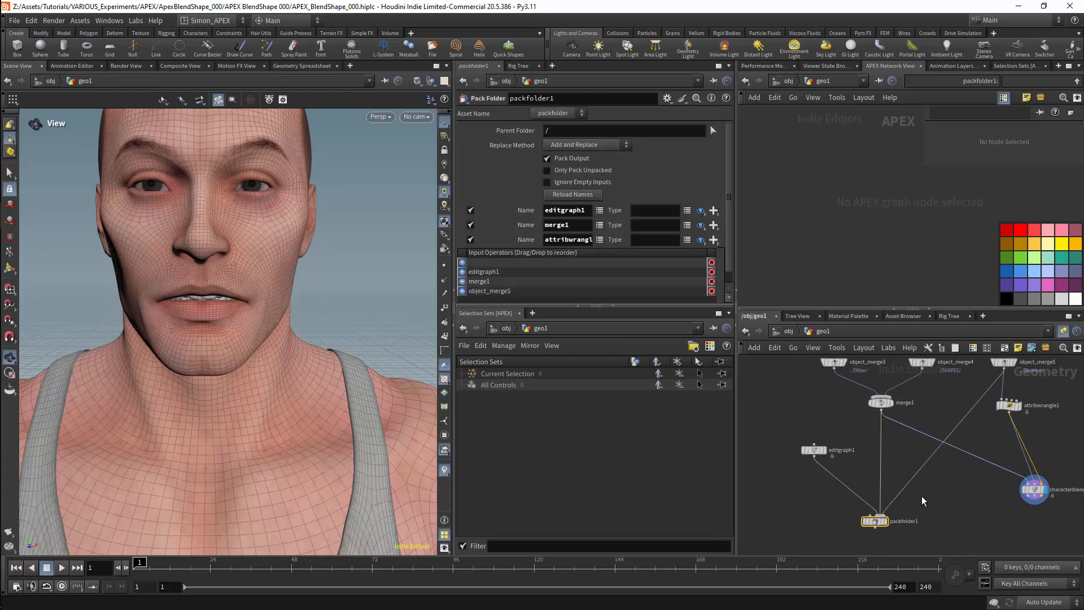
# - Name packfolder1's first two inputs Base, with type rig for the edit graph and shp for merge1
pyautogui.doubleClick(568, 210)
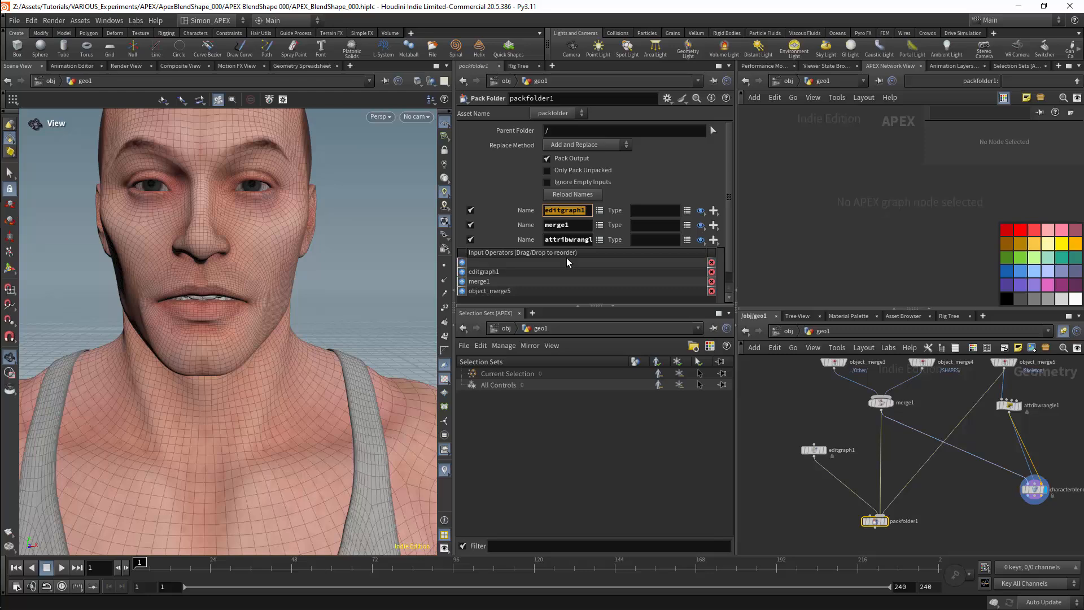
pyautogui.write('Base')
pyautogui.press('Tab')
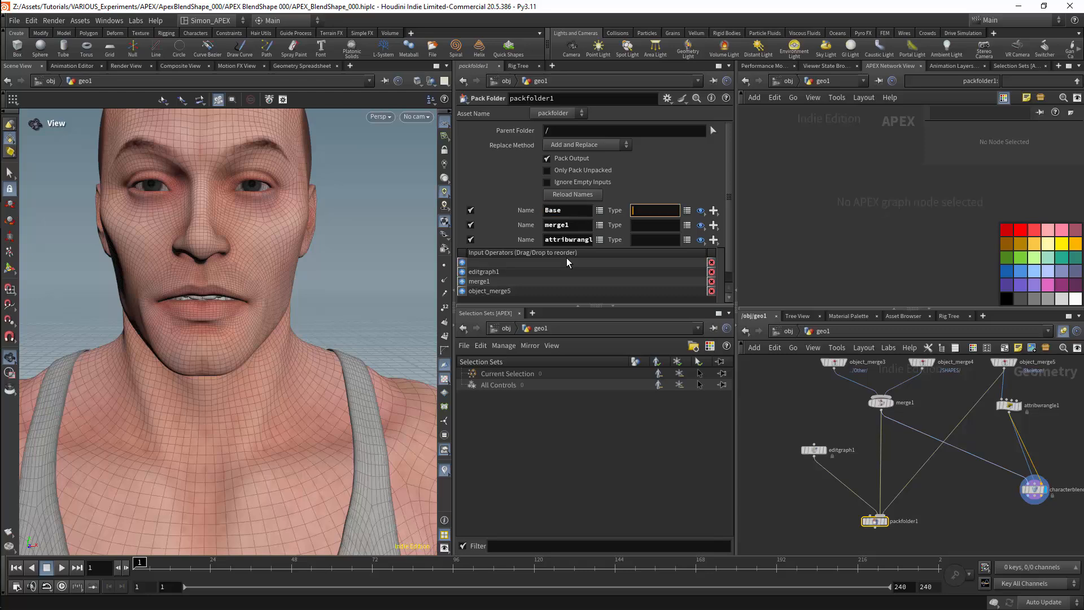
pyautogui.press('Return')
pyautogui.doubleClick(577, 225)
pyautogui.write('Base')
pyautogui.press('Tab')
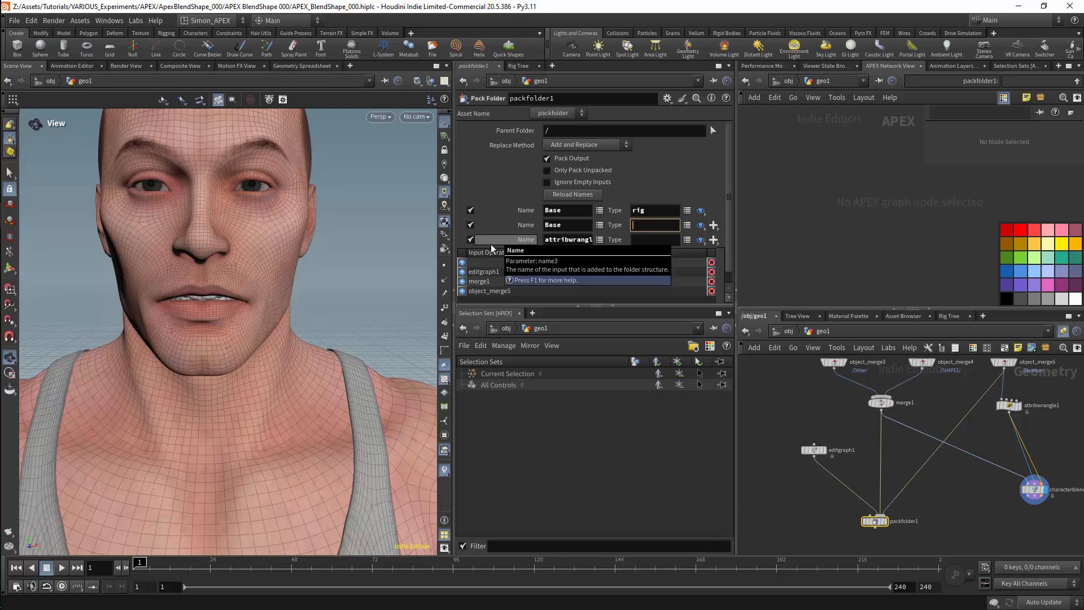
pyautogui.press('Return')
# - Name packfolder1's third input Base with type skel, and save the scene
pyautogui.doubleClick(567, 239)
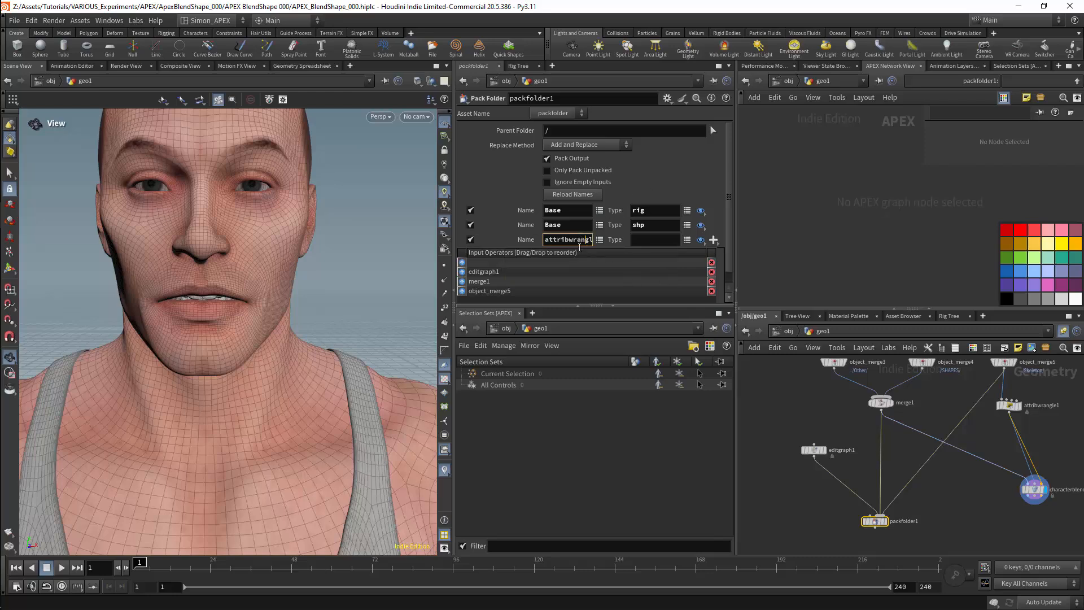
pyautogui.write('Base')
pyautogui.press('Tab')
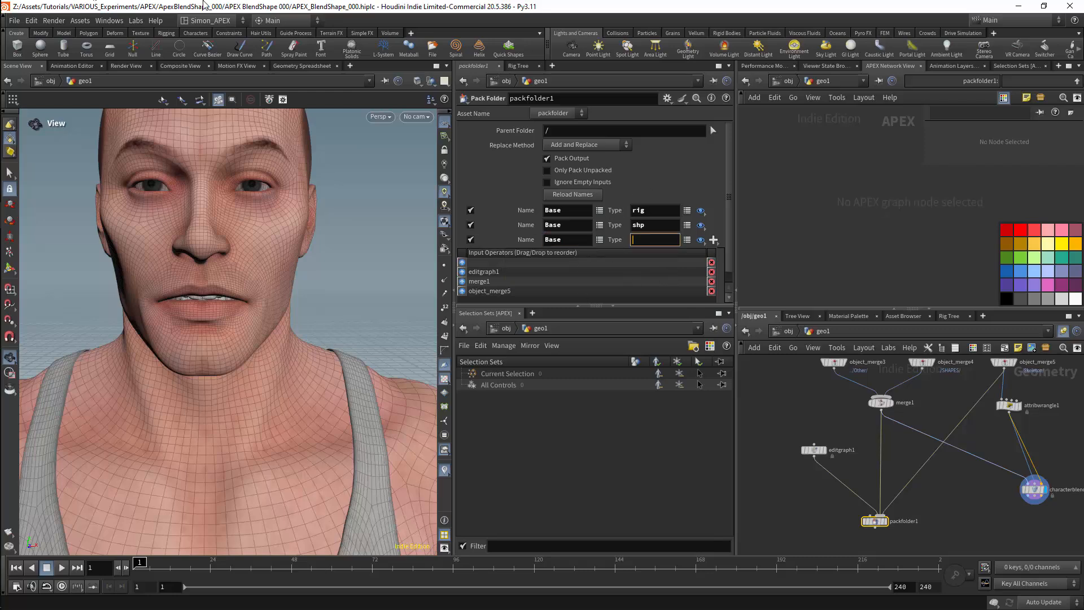
pyautogui.write('skel')
pyautogui.press('Return')
pyautogui.hotkey('ctrl', 's')
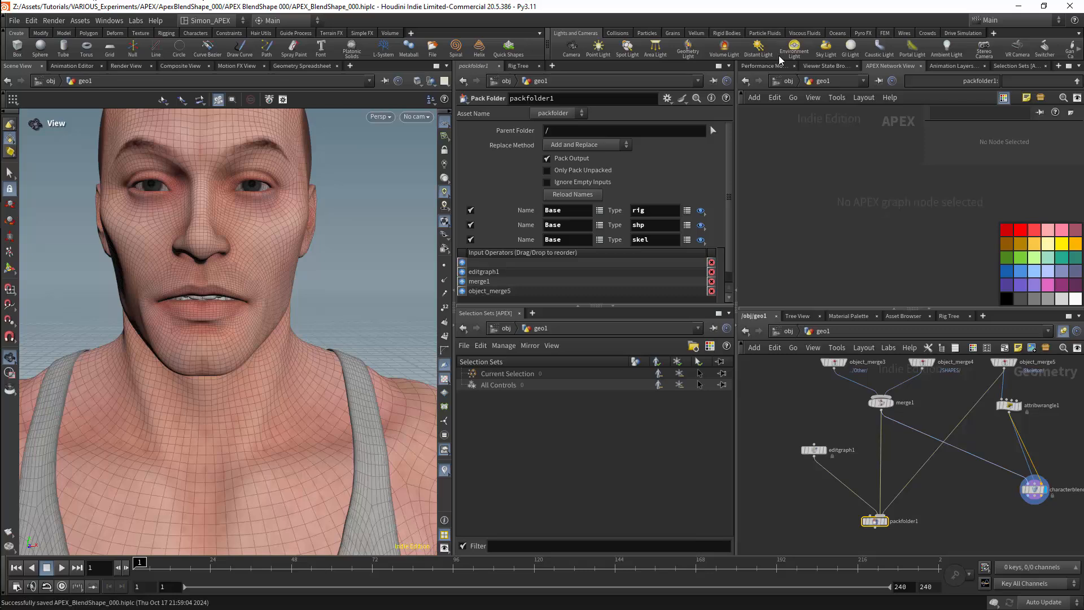
# - Display the packfolder1 output in the viewport
pyautogui.click(886, 521)
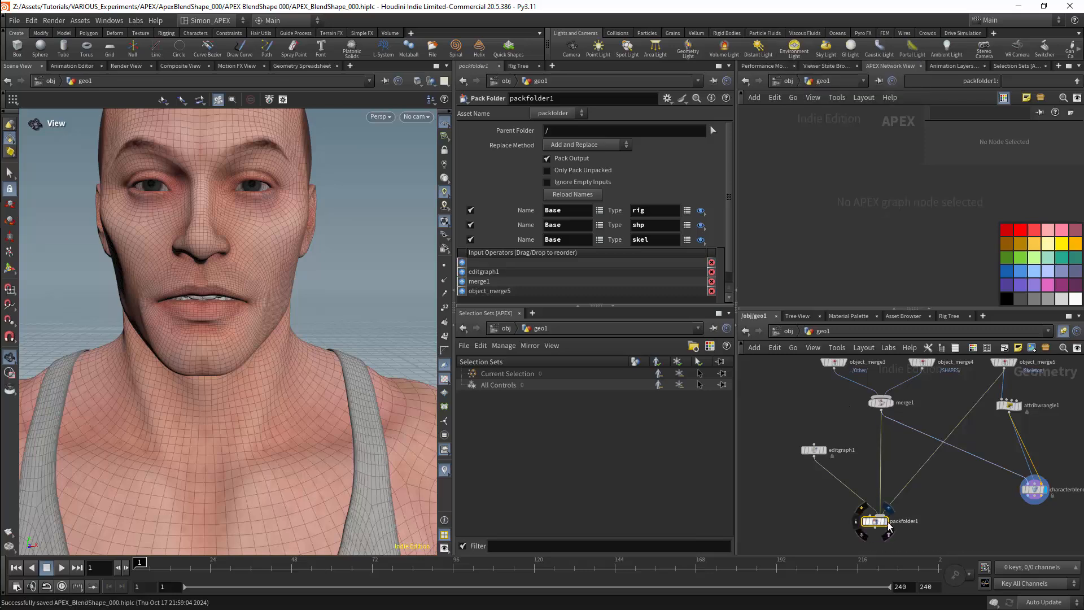
pyautogui.moveTo(783, 442); pyautogui.dragTo(808, 418, button='middle')
pyautogui.scroll(-1, 789, 434)
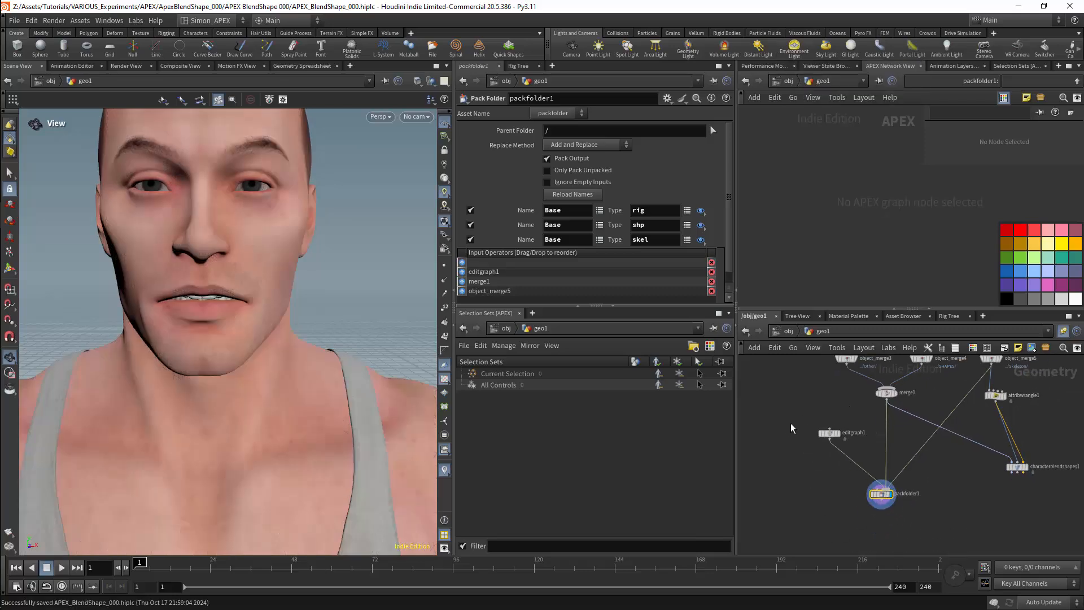
# - Maximize the APEX network of editgraph1 and add an Input node to it
pyautogui.click(829, 433)
pyautogui.hotkey('ctrl', 'b')
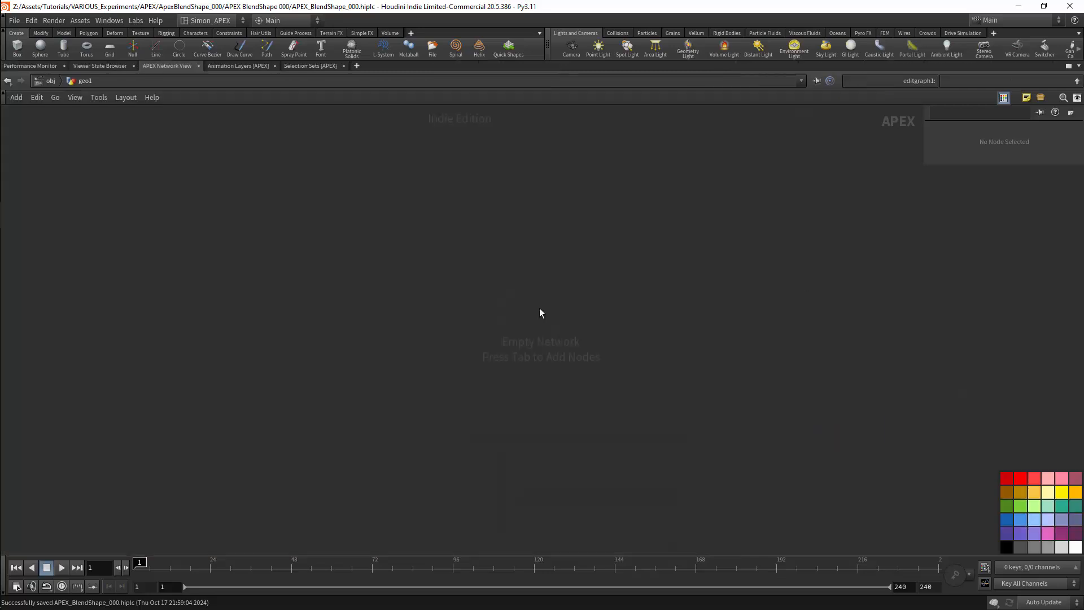
pyautogui.press('Tab')
pyautogui.write('input')
pyautogui.press('Return')
pyautogui.click(502, 339)
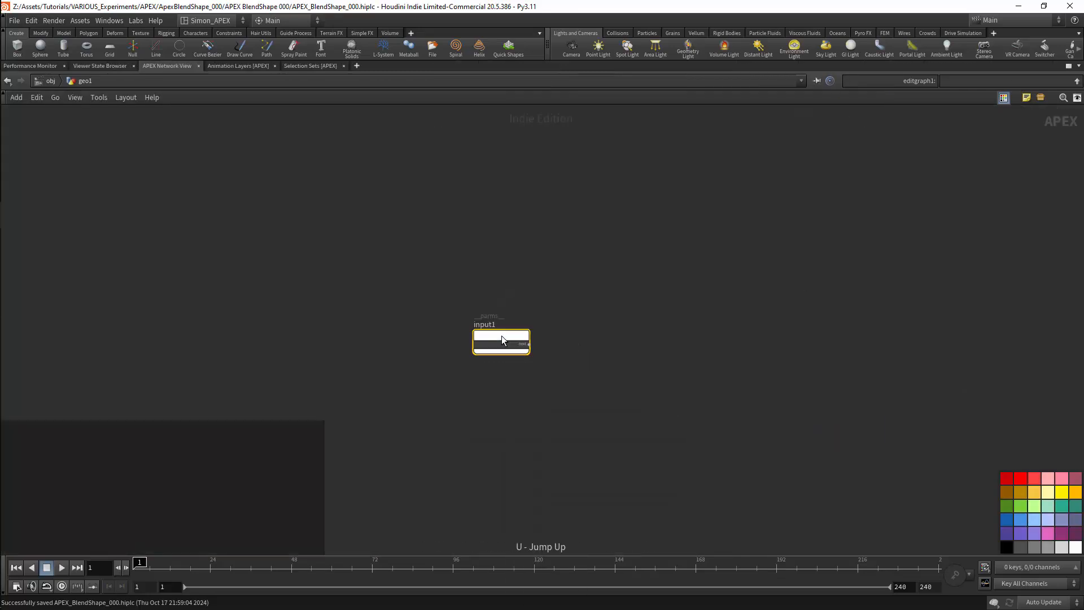
# - Add an Output node to the APEX graph, across from input1 with space between them
pyautogui.press('Tab')
pyautogui.write('output')
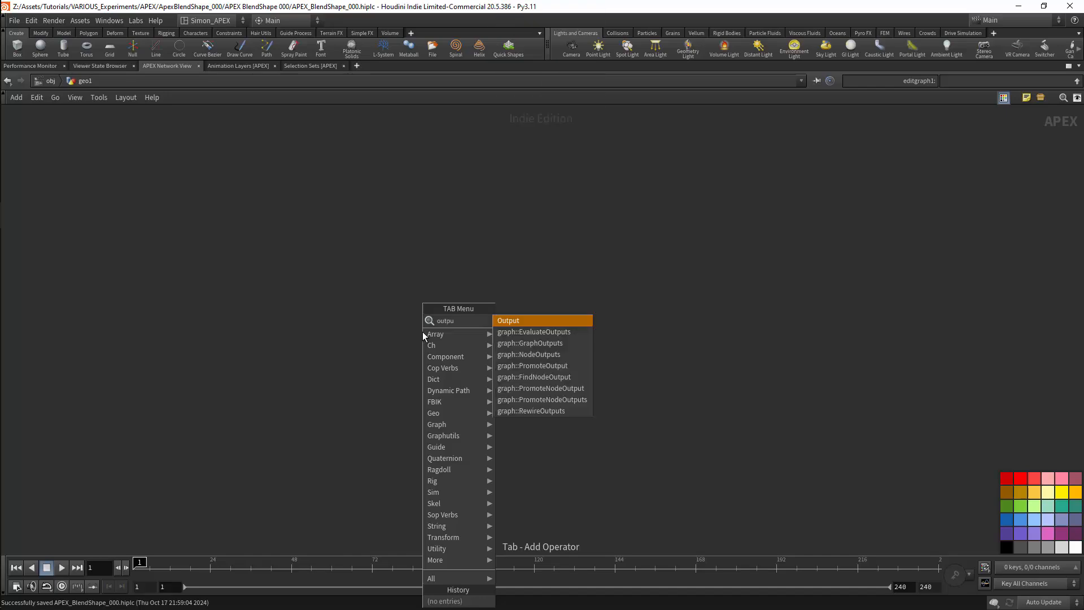
pyautogui.press('Return')
pyautogui.click(756, 337)
pyautogui.scroll(2, 581, 367)
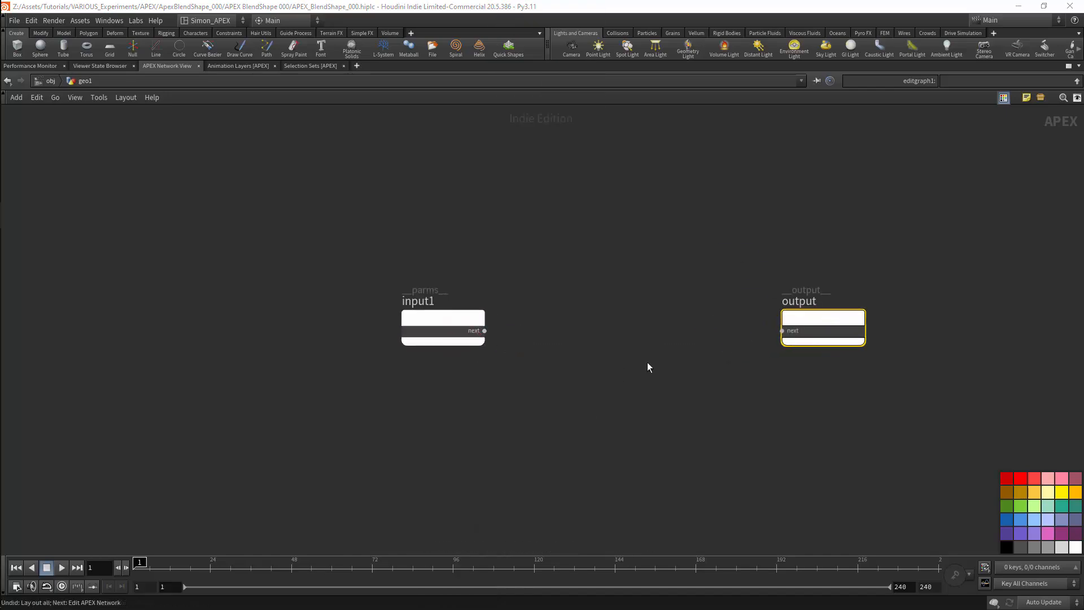
# - Add two Value<Geometry> nodes between input1 and output, each fed by its own input1 port
pyautogui.press('Tab')
pyautogui.write('value geo')
pyautogui.press('Return')
pyautogui.click(596, 317)
pyautogui.moveTo(485, 330); pyautogui.dragTo(605, 385)
pyautogui.press('p')
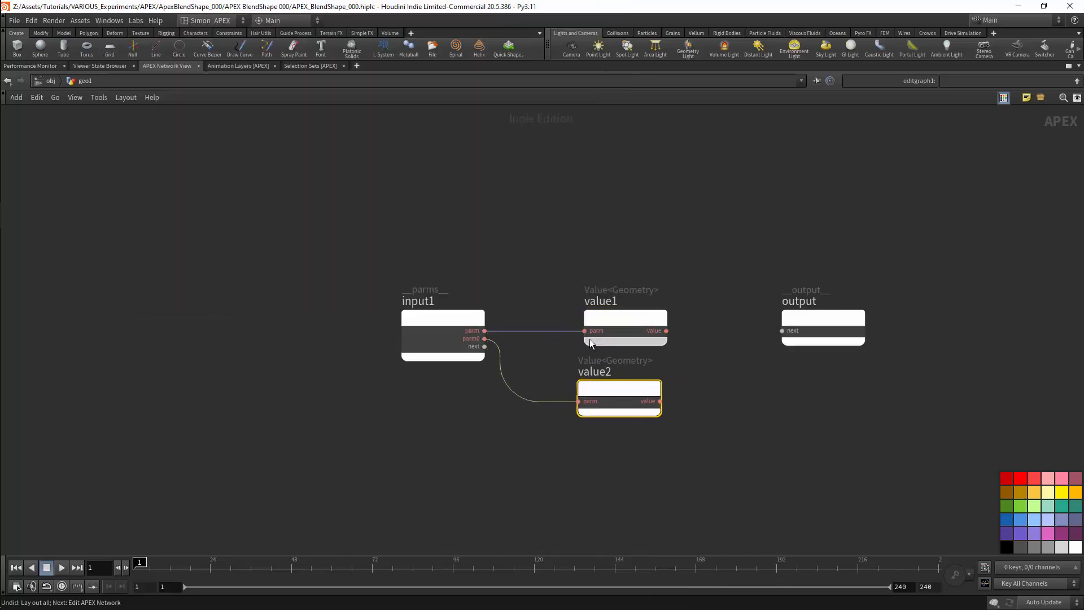
# - Rename the input1 port feeding value1 to Base.shp
pyautogui.doubleClick(479, 337)
pyautogui.write('Base')
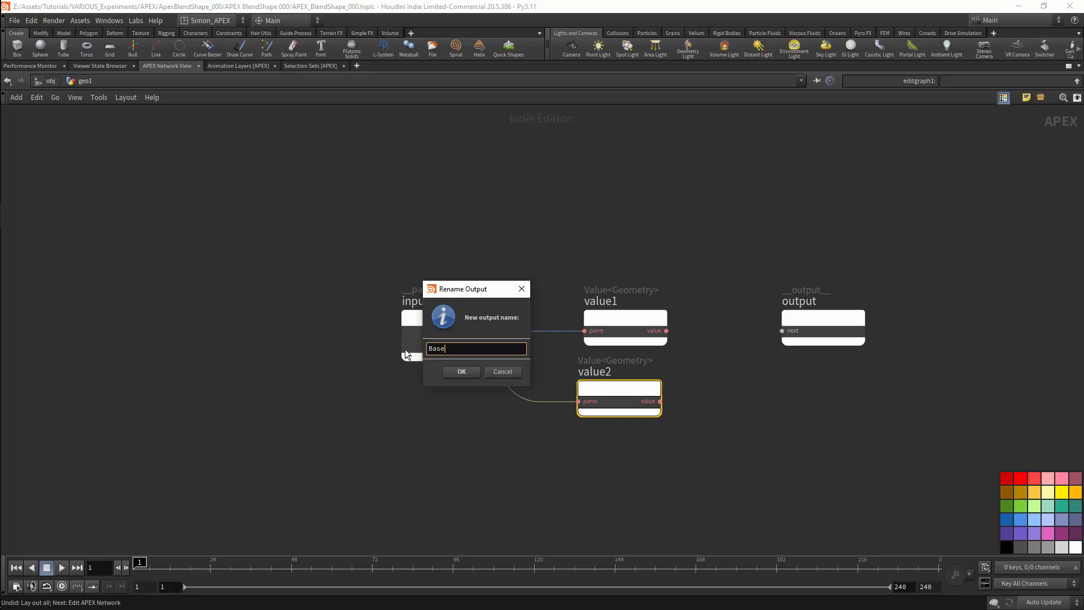
pyautogui.write('.shp')
pyautogui.press('Return')
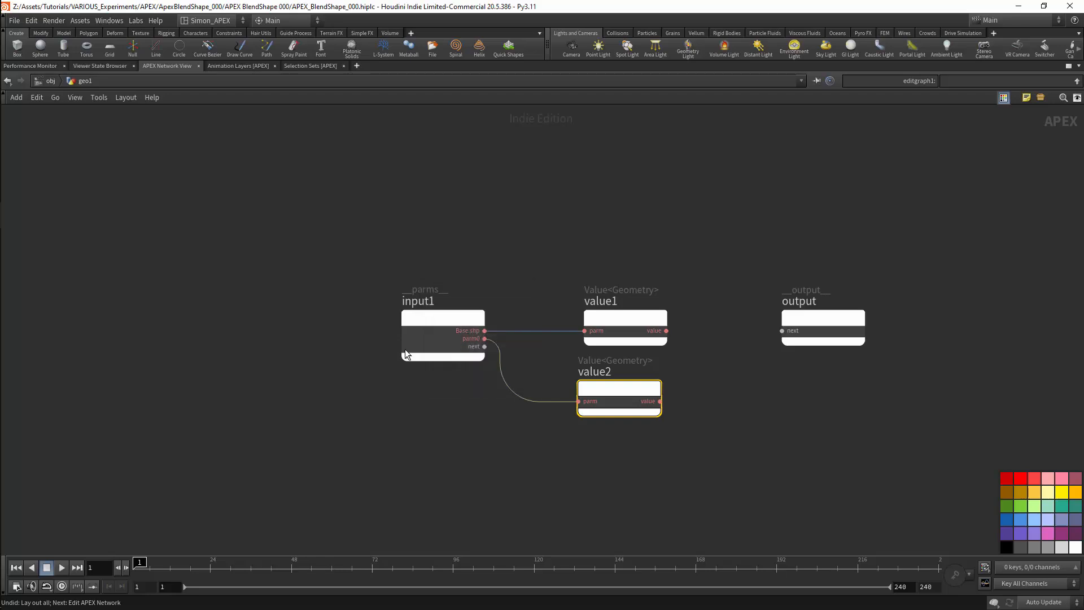
# - Rename the input1 port feeding value2 to Base.skel
pyautogui.doubleClick(479, 338)
pyautogui.write('base')
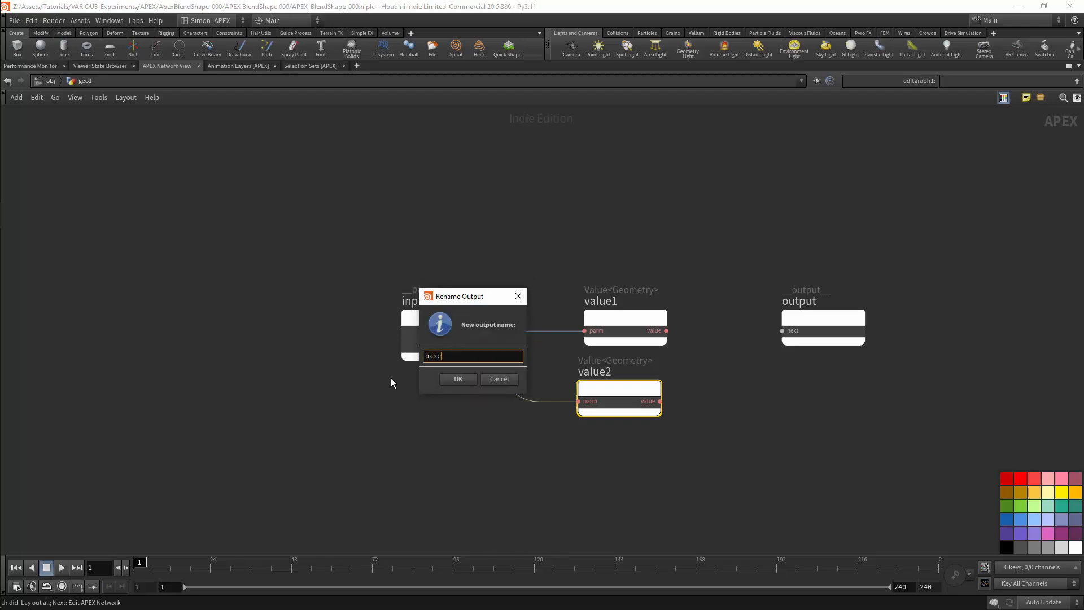
pyautogui.write('.skel')
pyautogui.press('Home')
pyautogui.press('Delete')
pyautogui.write('B')
pyautogui.press('Return')
# - Align value1 directly above value2, and save the scene before restoring the full pane layout
pyautogui.moveTo(594, 318); pyautogui.dragTo(588, 318)
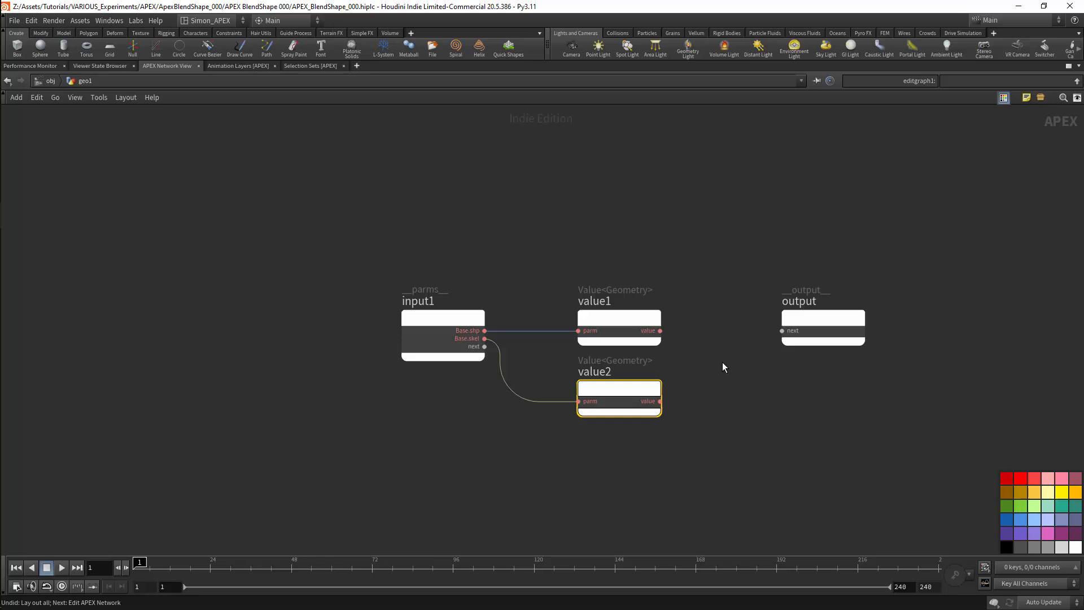
pyautogui.hotkey('ctrl', 's')
pyautogui.hotkey('ctrl', 'b')
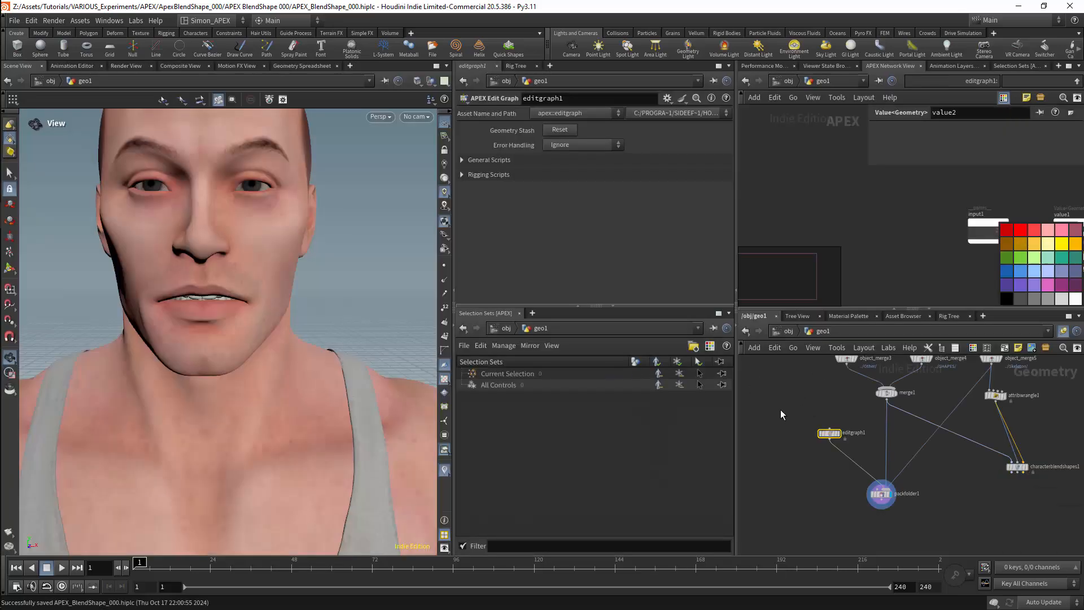
# - Import the KineFX skeleton from object_merge5 in geo1 into editgraph1 using the rigging scripts
pyautogui.click(470, 177)
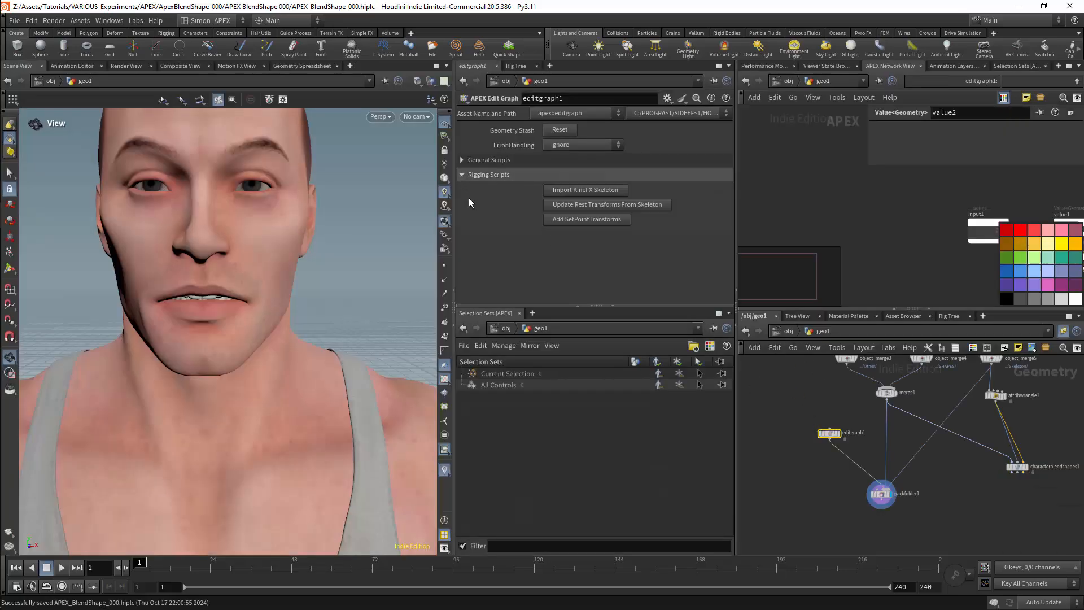
pyautogui.click(597, 192)
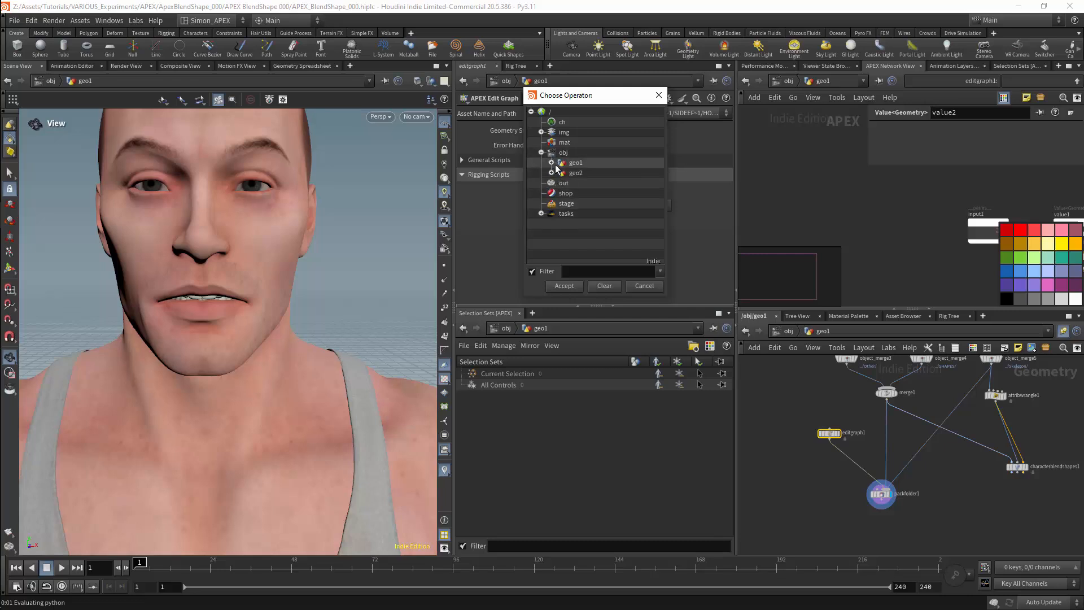
pyautogui.click(551, 162)
pyautogui.scroll(-4, 662, 164)
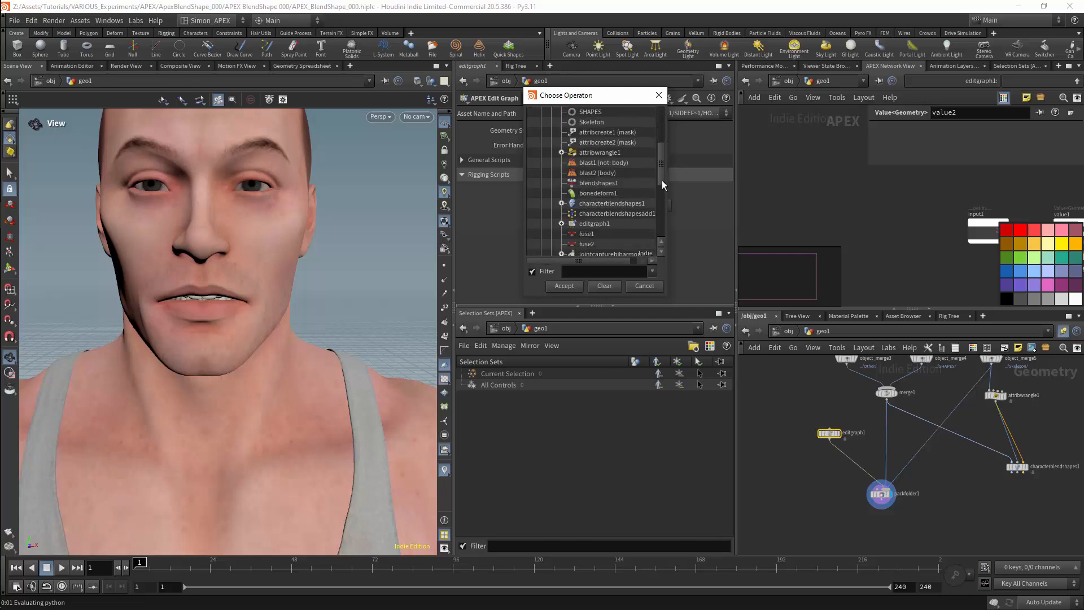
pyautogui.moveTo(662, 181); pyautogui.dragTo(662, 220)
pyautogui.click(609, 221)
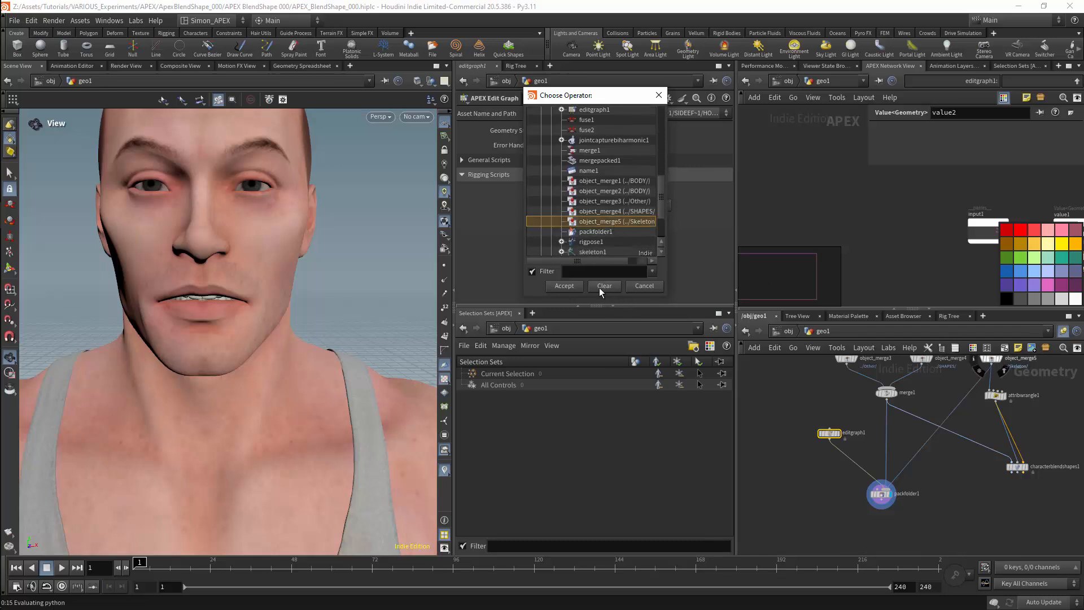
pyautogui.click(564, 285)
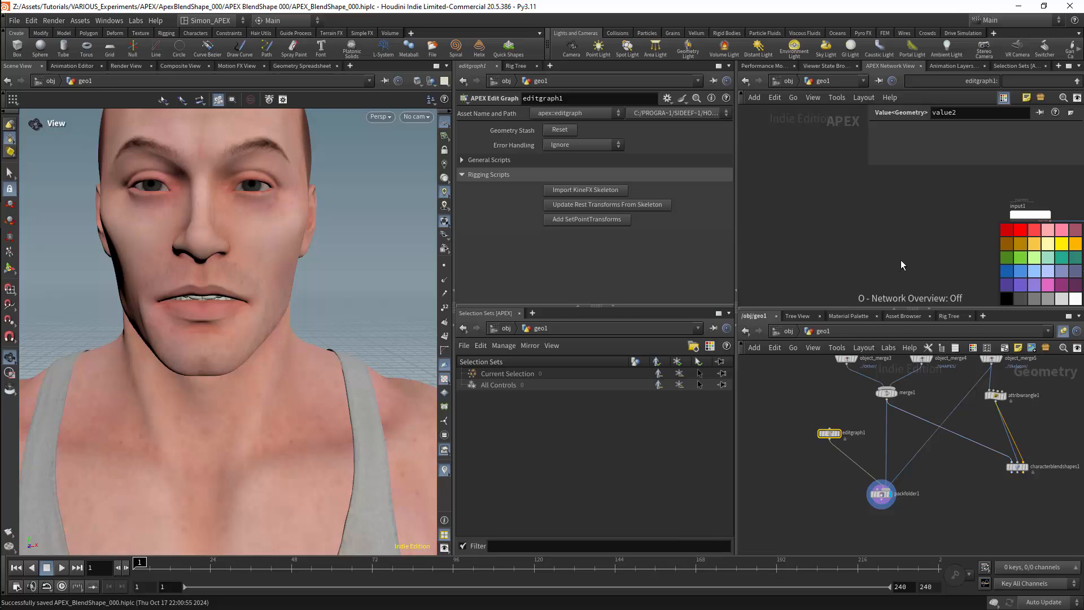
# - Maximize the APEX network and move input1, value1 and value2 above the point nodes, with output at the far end of the graph
pyautogui.hotkey('ctrl', 'b')
pyautogui.press('h')
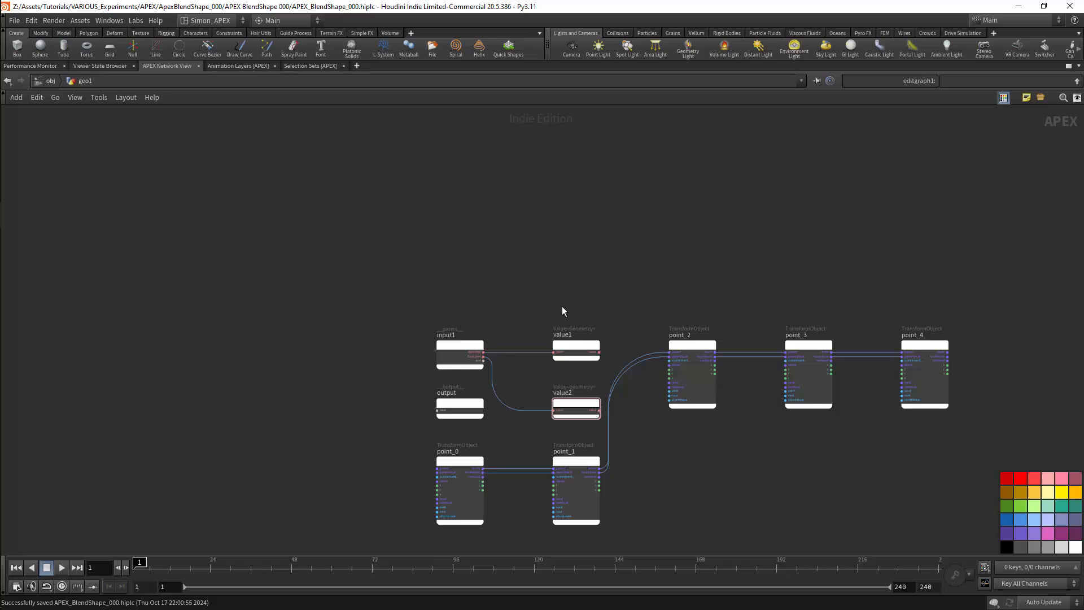
pyautogui.moveTo(609, 303); pyautogui.dragTo(489, 385)
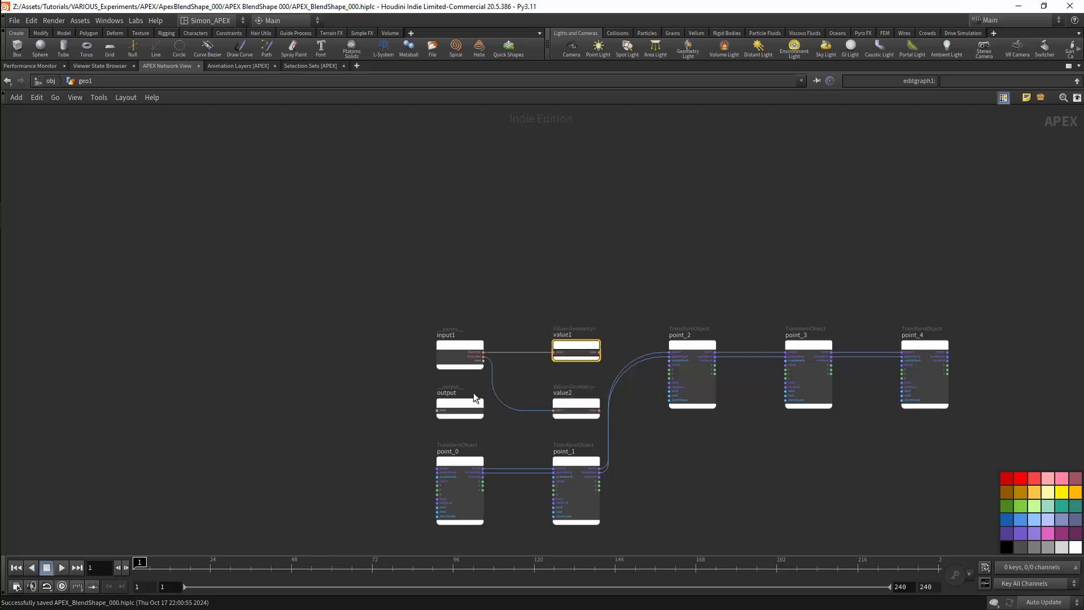
pyautogui.moveTo(457, 319); pyautogui.dragTo(553, 293)
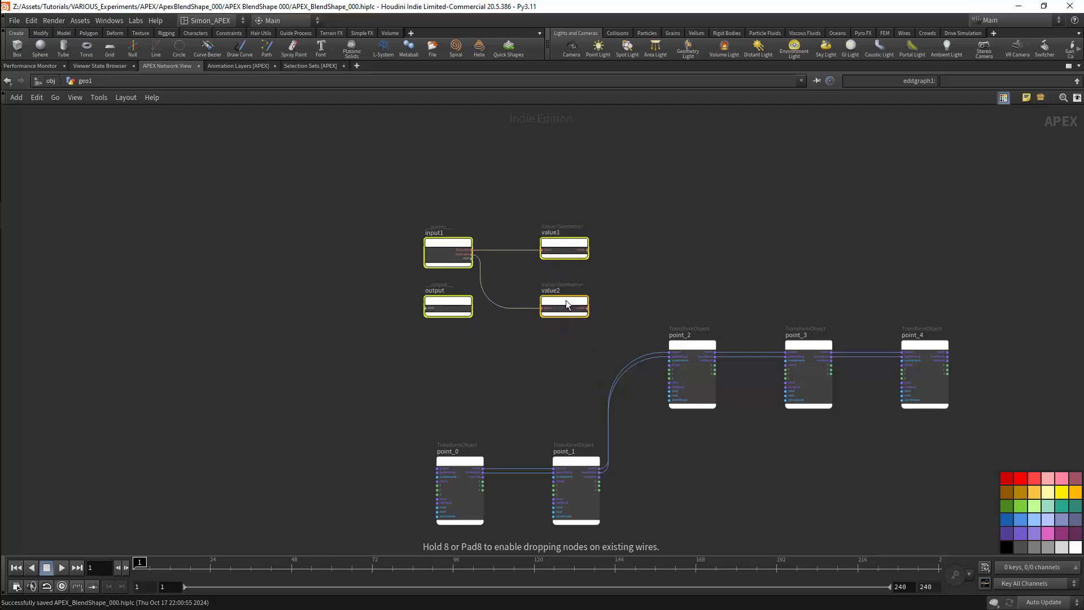
pyautogui.moveTo(449, 291); pyautogui.dragTo(959, 240)
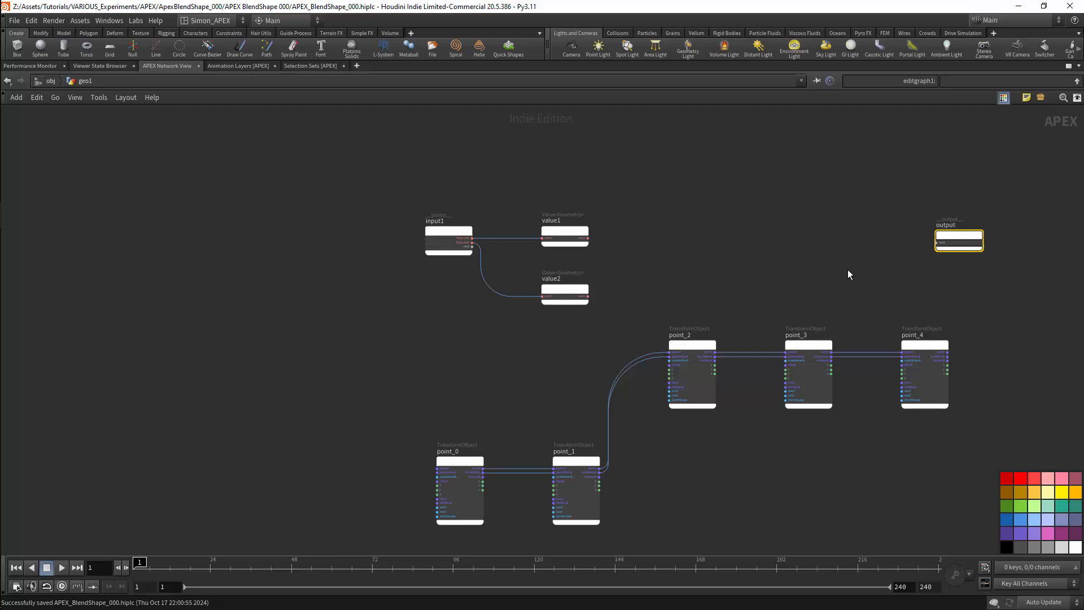
# - Wire value1's value into the output node and rename that input Base.shp
pyautogui.moveTo(572, 264); pyautogui.dragTo(516, 273, button='right')
pyautogui.moveTo(623, 248); pyautogui.dragTo(726, 241, button='right')
pyautogui.moveTo(726, 241); pyautogui.dragTo(657, 235, button='middle')
pyautogui.click(381, 262)
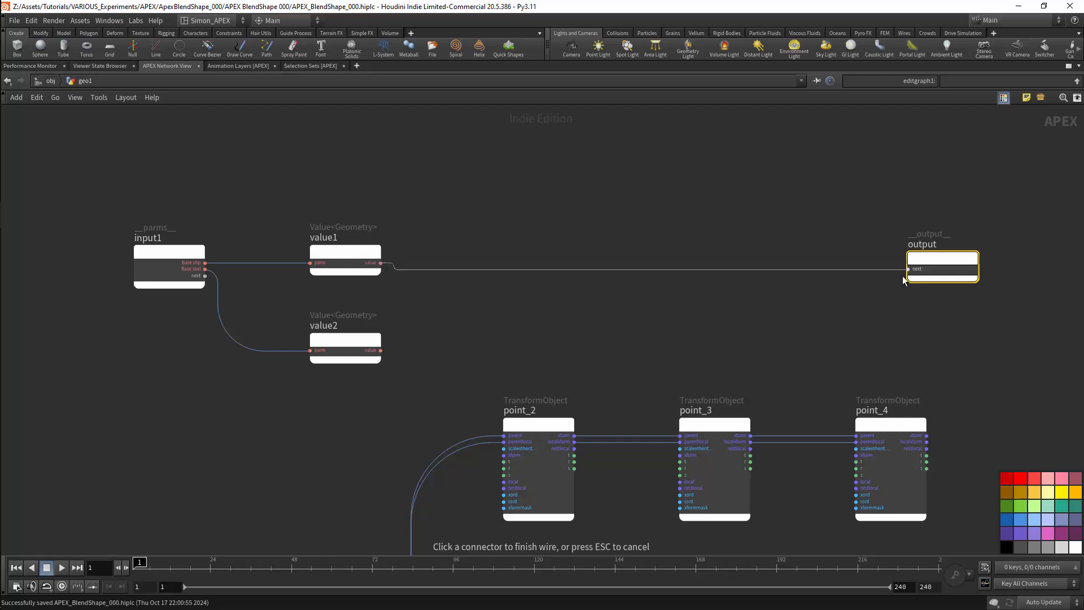
pyautogui.click(920, 267)
pyautogui.doubleClick(922, 260)
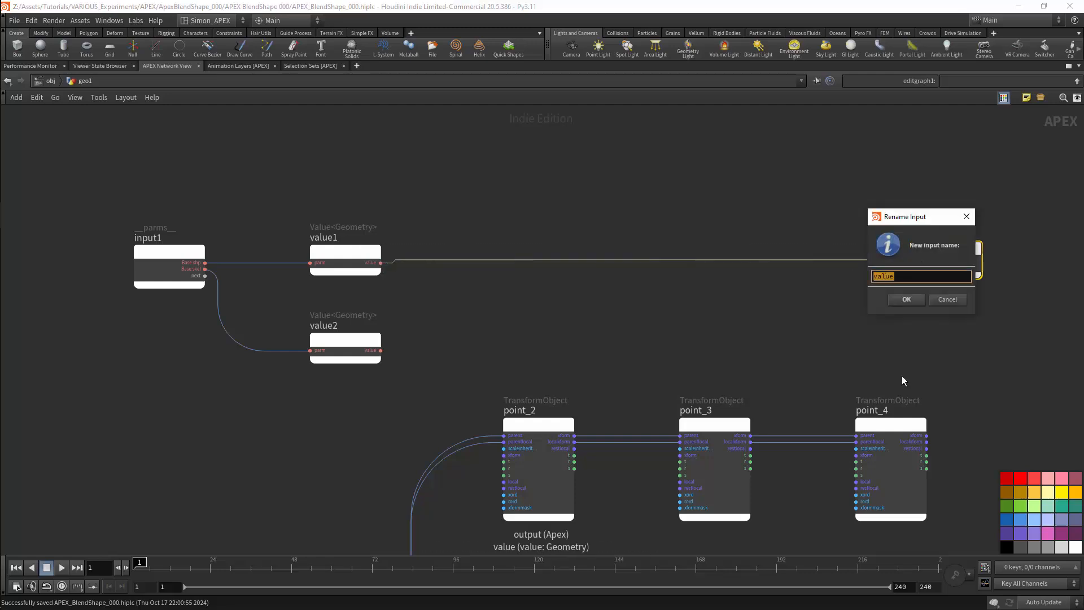
pyautogui.write('Base')
pyautogui.write(' shp')
pyautogui.press('Return')
# - Add a skel::SetPointTransforms node, feed its geo input from value2, and straighten value2's position
pyautogui.press('Tab')
pyautogui.write('set poi')
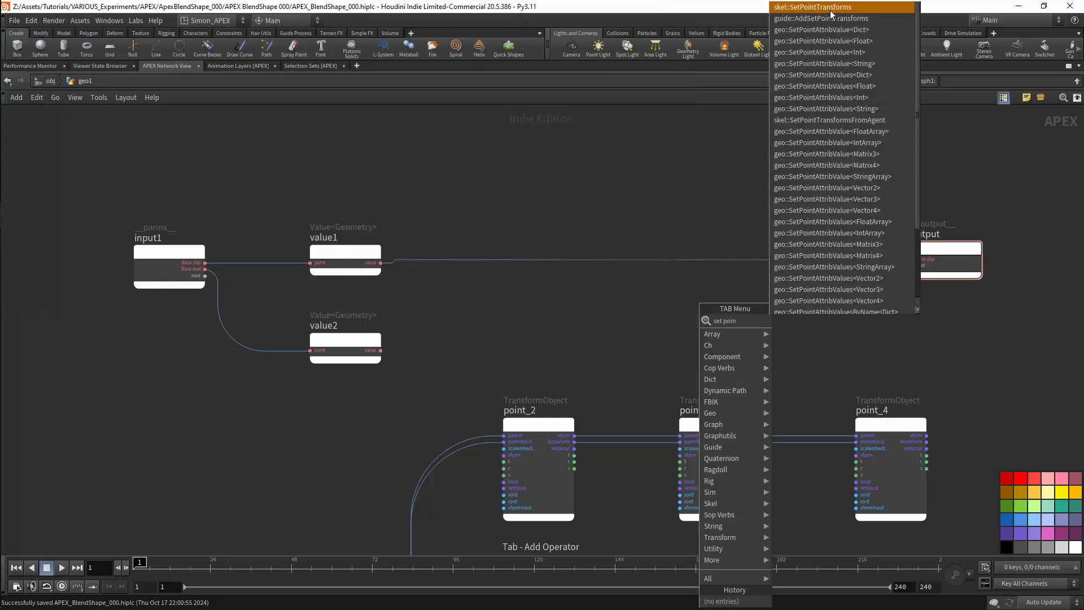
pyautogui.press('Return')
pyautogui.click(793, 333)
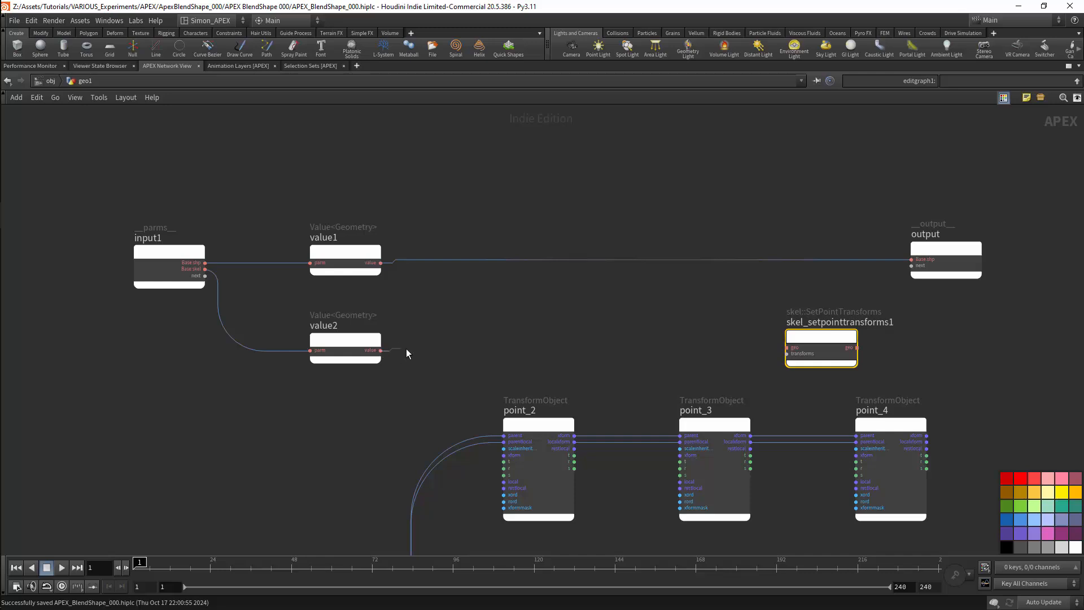
pyautogui.click(788, 347)
pyautogui.moveTo(341, 340); pyautogui.dragTo(340, 337)
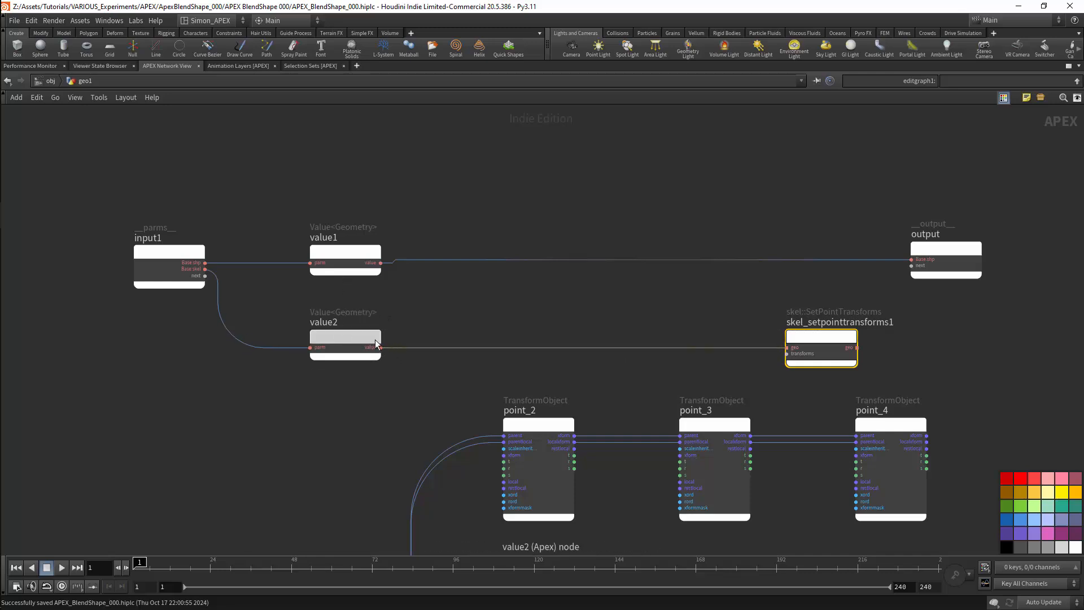
# - Wire the geo output of skel_setpointtransforms1 into output and rename that input Base.skel
pyautogui.click(857, 348)
pyautogui.click(904, 269)
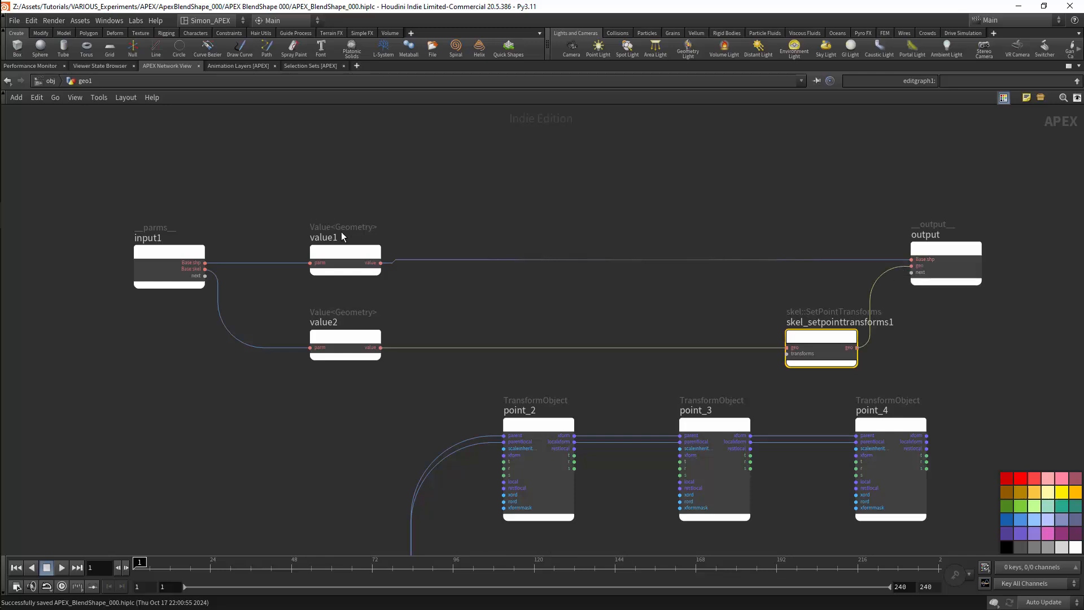
pyautogui.doubleClick(921, 266)
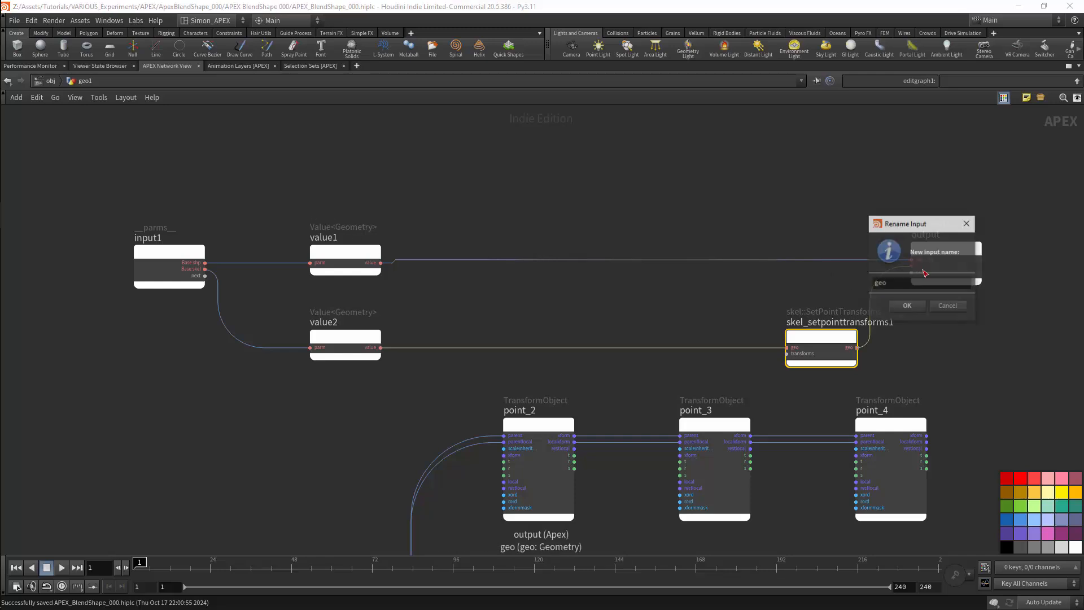
pyautogui.write('ase.skel')
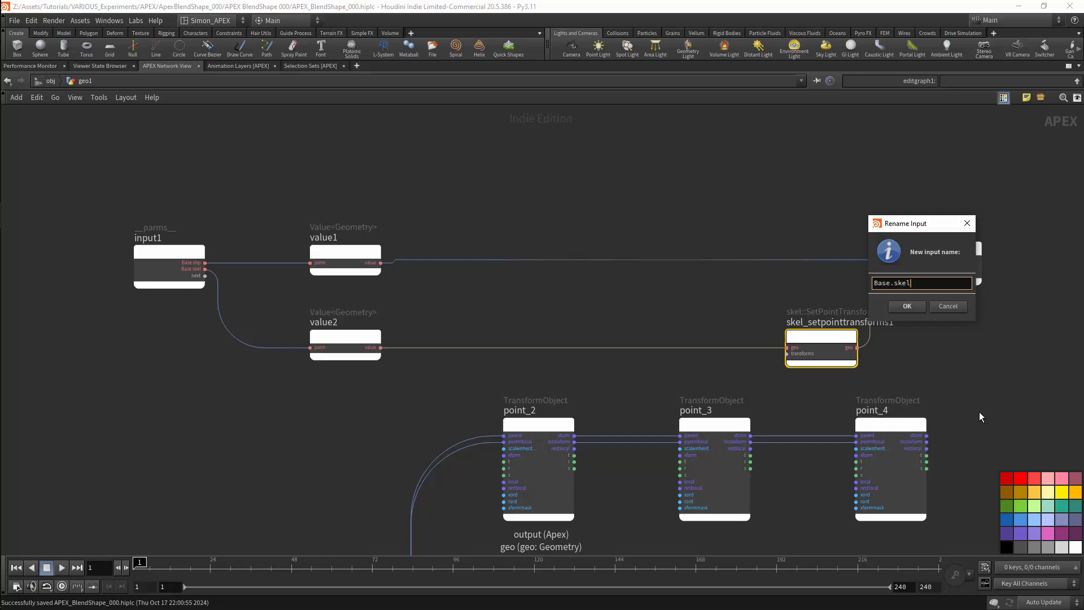
pyautogui.press('Return')
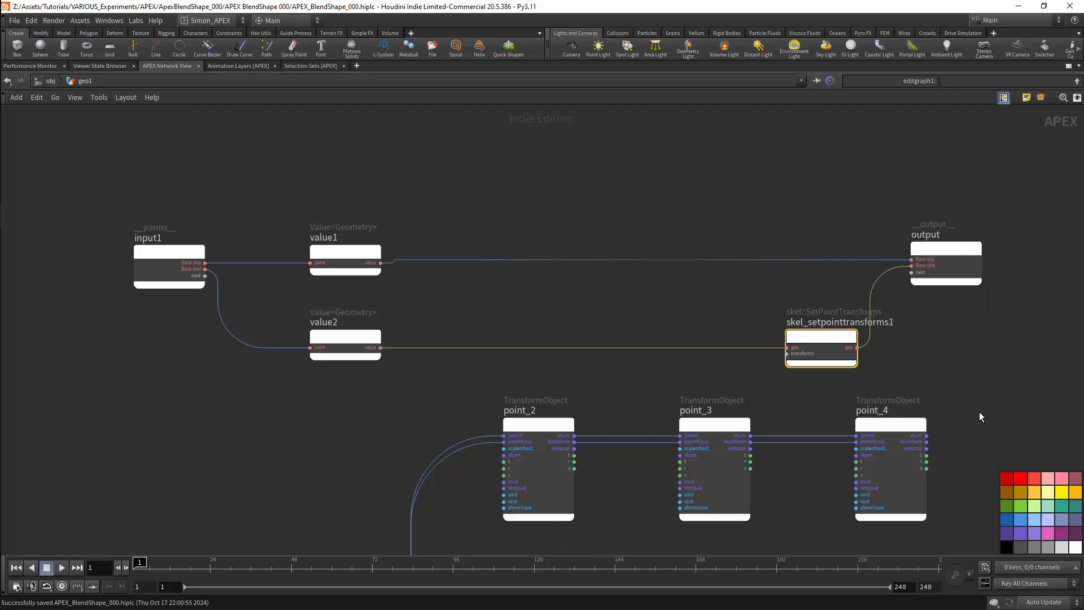
# - Move point_0 and point_1 in line with point_2, and wire the xform outputs of point_2 and point_3 into skel_setpointtransforms1's transforms
pyautogui.scroll(-3, 958, 342)
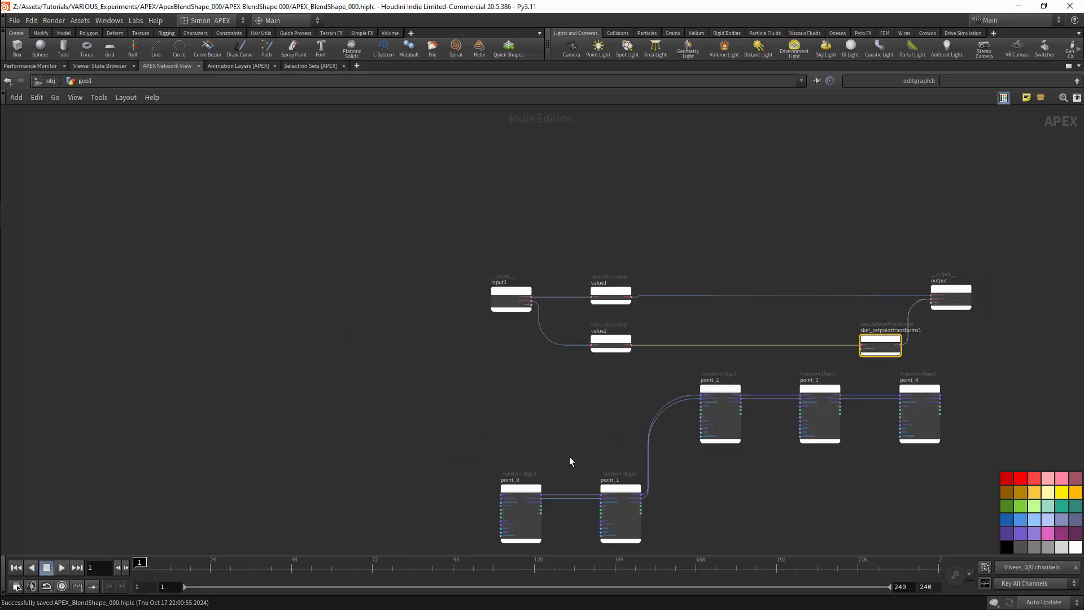
pyautogui.moveTo(500, 468); pyautogui.dragTo(789, 336)
pyautogui.scroll(4, 942, 367)
pyautogui.moveTo(753, 416); pyautogui.dragTo(760, 355)
# - Rename the two transform inputs of skel_setpointtransforms1 to point_2 and point_3
pyautogui.doubleClick(813, 338)
pyautogui.write('point_2')
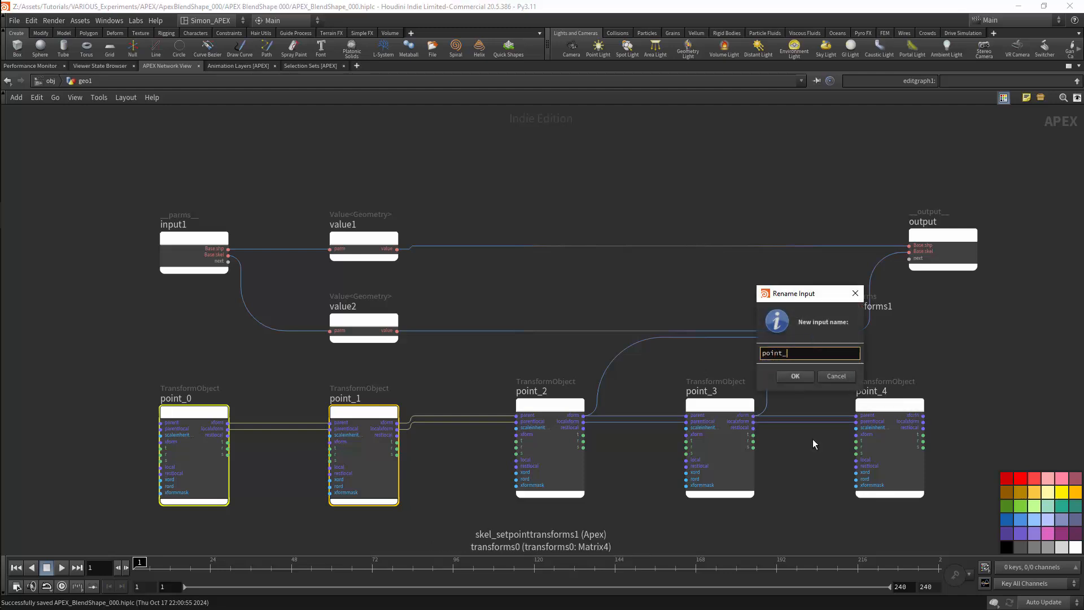
pyautogui.press('Return')
pyautogui.doubleClick(806, 344)
pyautogui.moveTo(803, 359); pyautogui.dragTo(756, 435)
pyautogui.write('point_3')
pyautogui.press('Return')
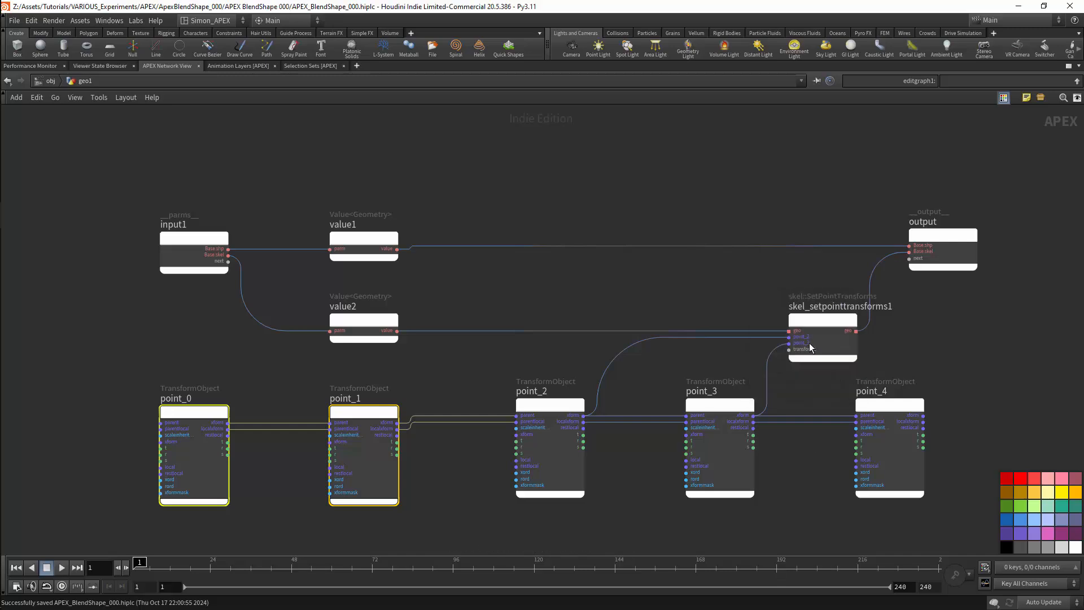
# - Save the scene, restore the full pane layout, and append a displayed APEX Scene Animate node after packfolder1
pyautogui.hotkey('ctrl', 's')
pyautogui.hotkey('ctrl', 'b')
pyautogui.moveTo(935, 491); pyautogui.dragTo(945, 462, button='middle')
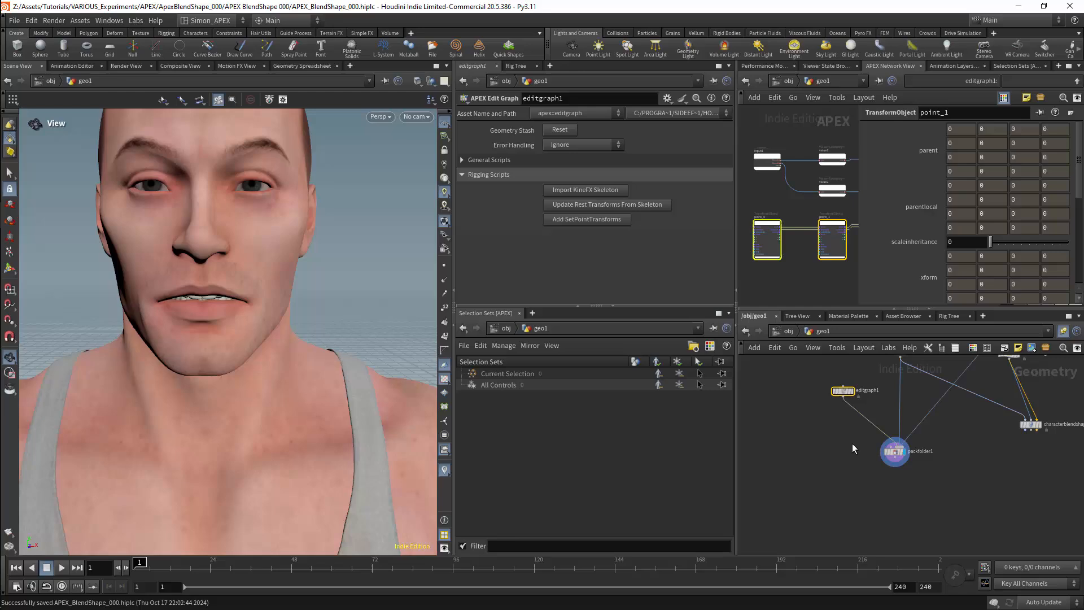
pyautogui.click(896, 452)
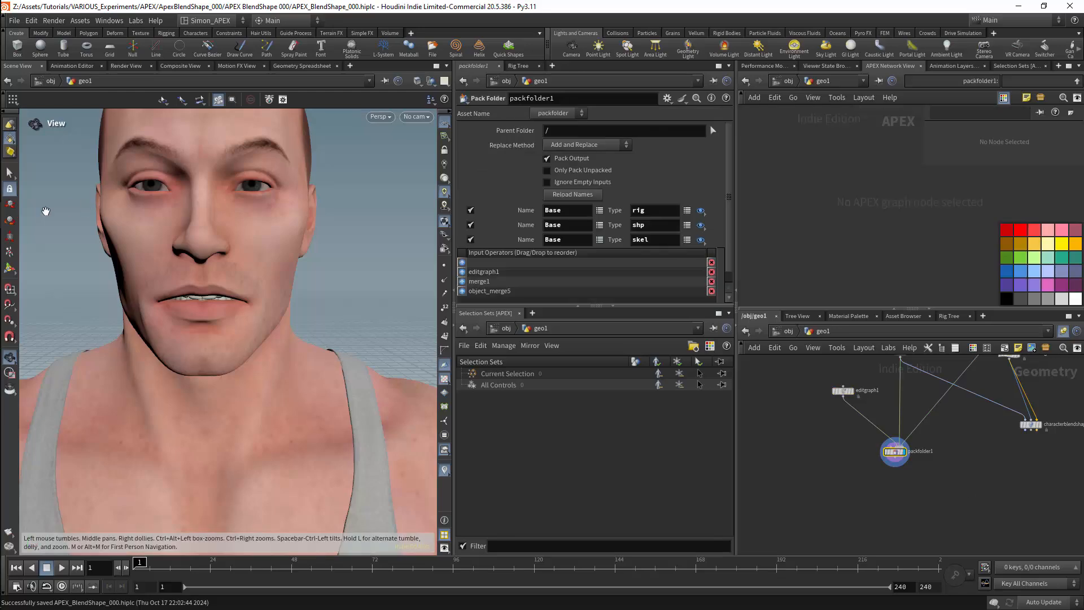
pyautogui.scroll(-8, 274, 278)
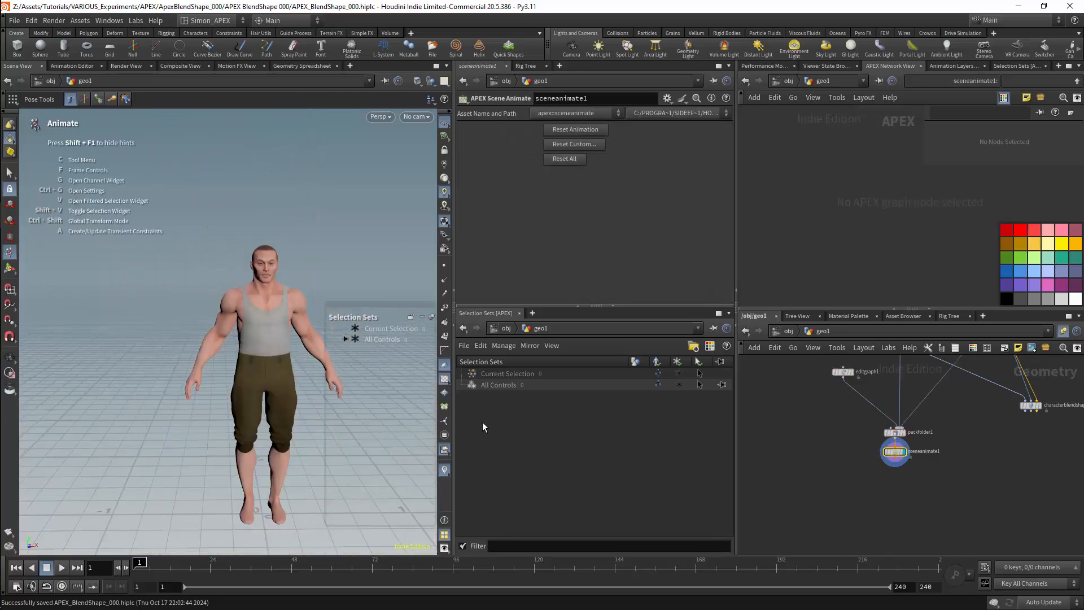
pyautogui.moveTo(243, 325); pyautogui.dragTo(279, 324)
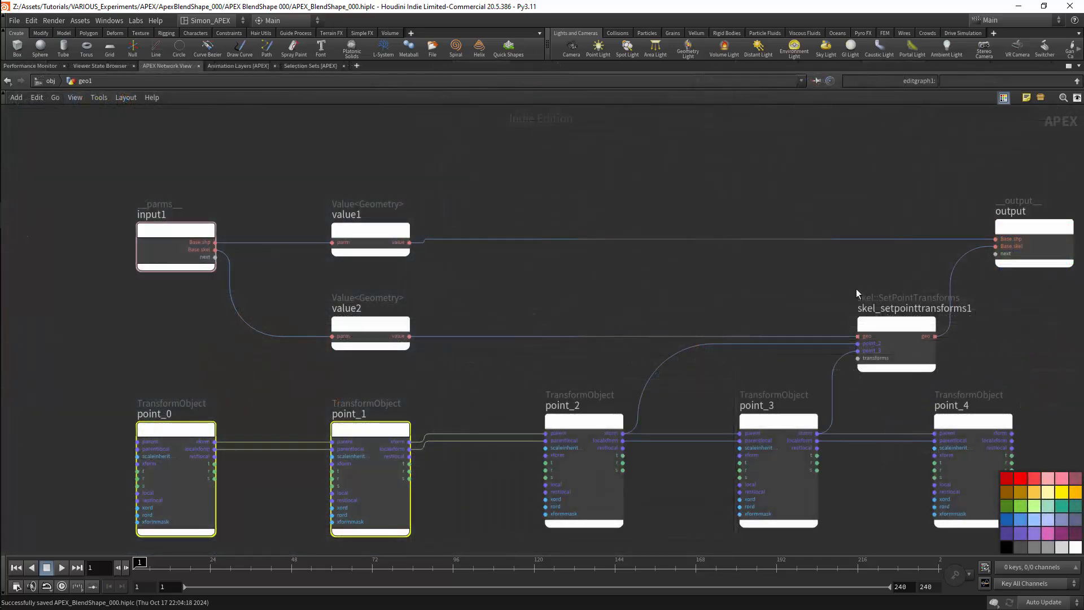
# - In editgraph1, connect new input1 ports to point_2's t input and to point_3's t and r inputs
pyautogui.scroll(5, 889, 279)
pyautogui.scroll(-5, 891, 279)
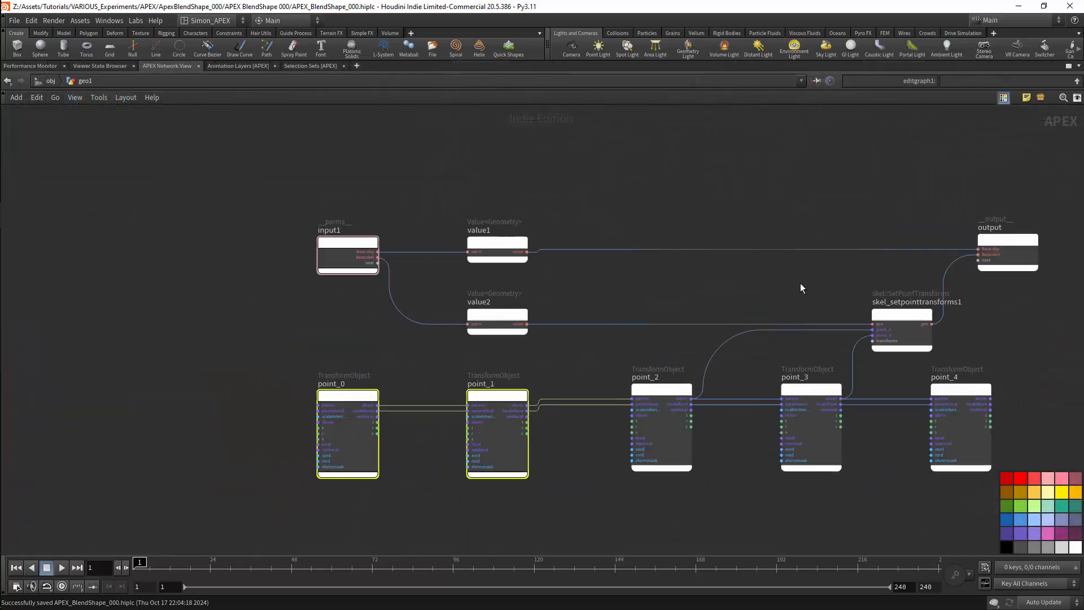
pyautogui.click(609, 438)
pyautogui.click(324, 259)
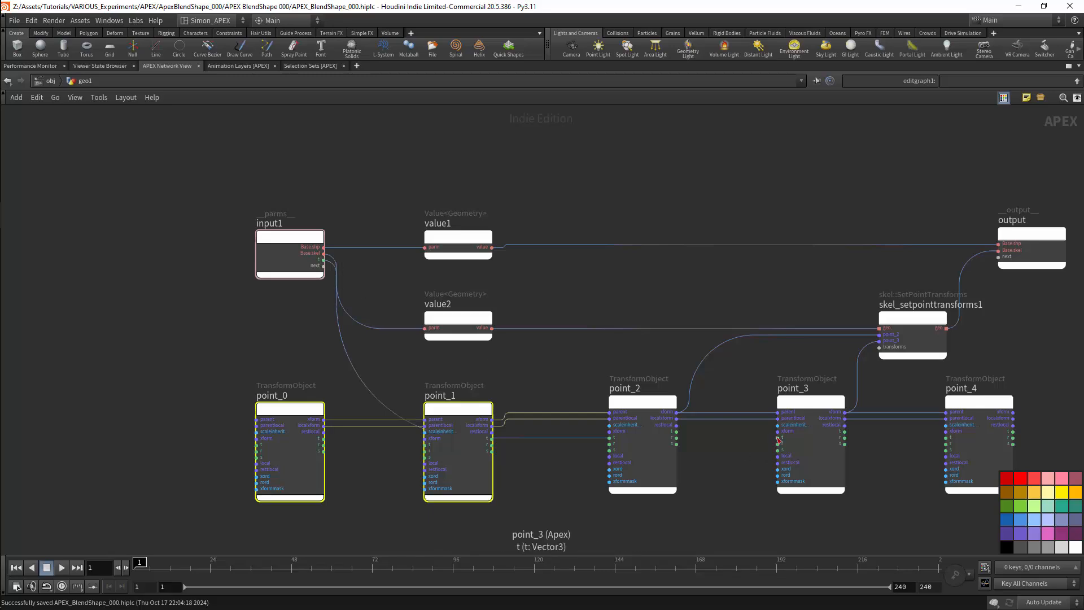
pyautogui.click(778, 438)
pyautogui.click(323, 266)
pyautogui.click(777, 444)
pyautogui.click(324, 273)
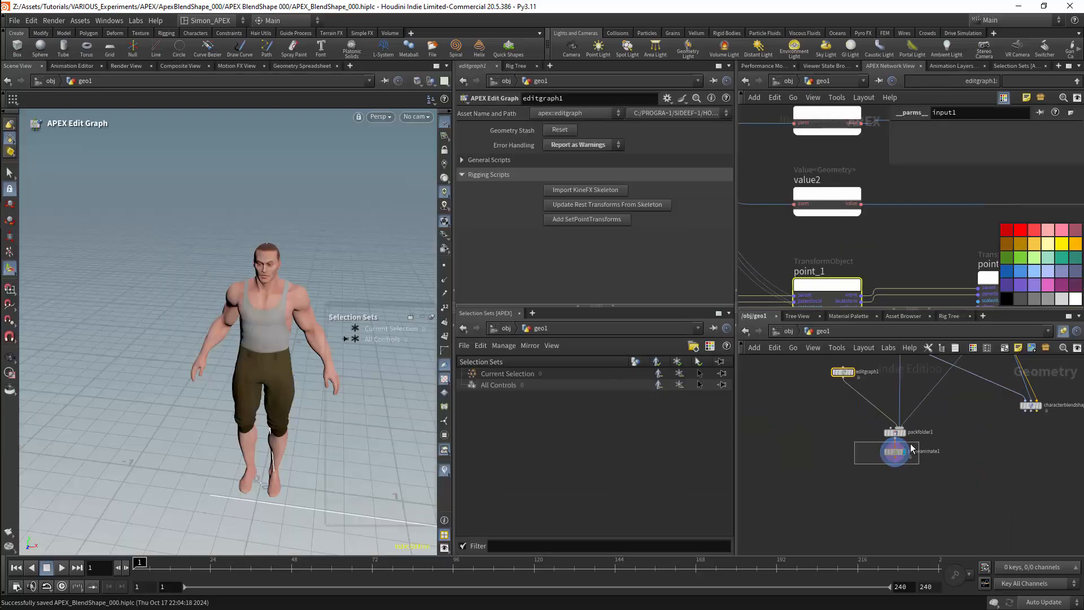
# - Test the rig controls in sceneanimate1 by selecting the chest and head controls and manipulating the head, and undo the pose change
pyautogui.click(272, 288)
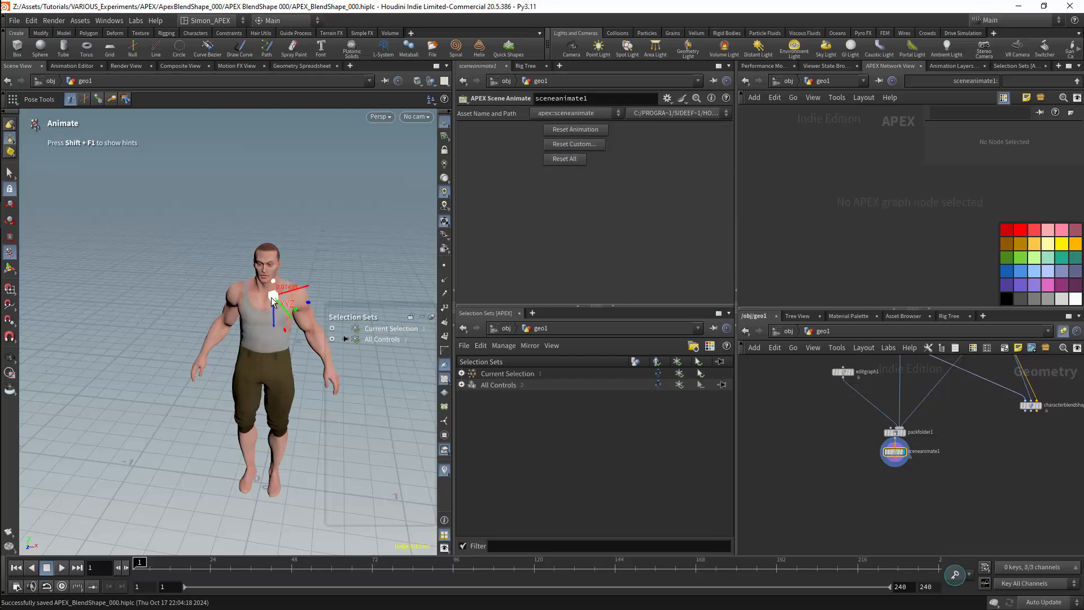
pyautogui.click(272, 282)
pyautogui.moveTo(293, 249); pyautogui.dragTo(248, 208)
pyautogui.hotkey('ctrl', 'z')
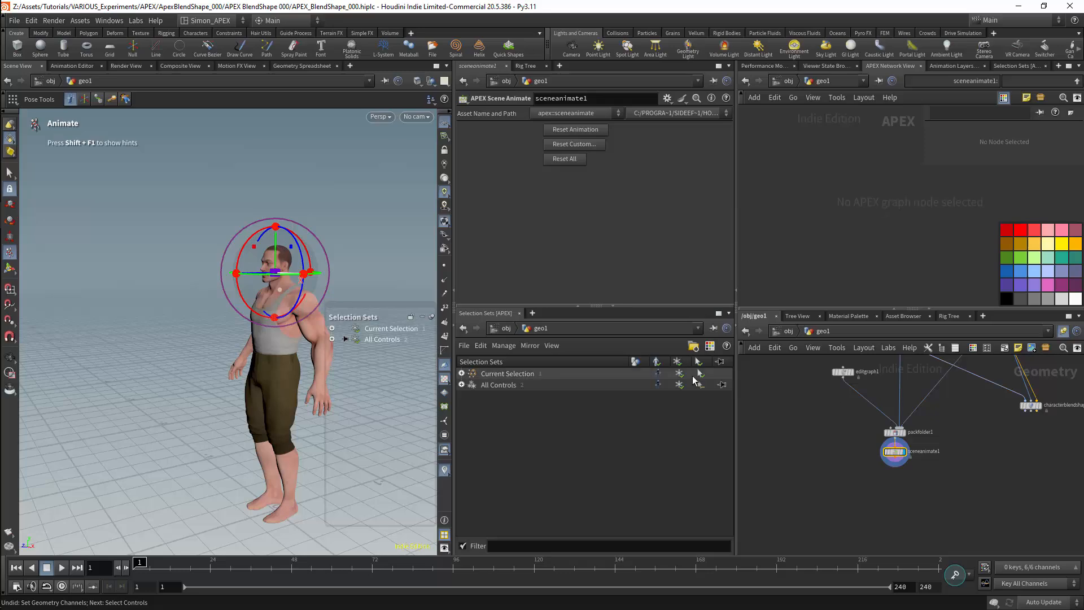
# - Maximize editgraph1's APEX network and move value1 higher above value2 to make room in the blend shape branch
pyautogui.click(844, 372)
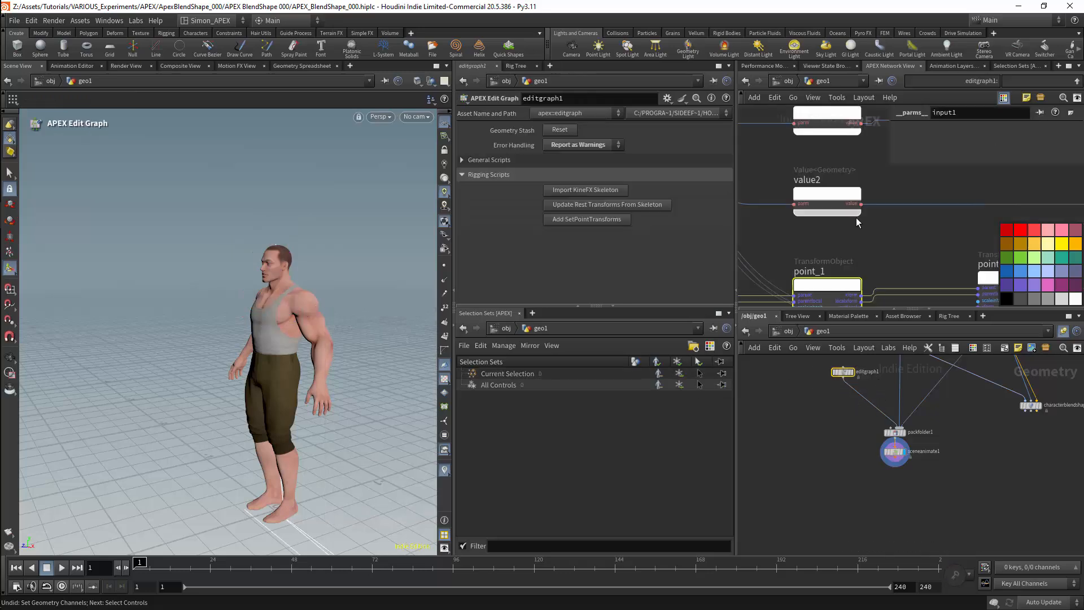
pyautogui.hotkey('ctrl', 'b')
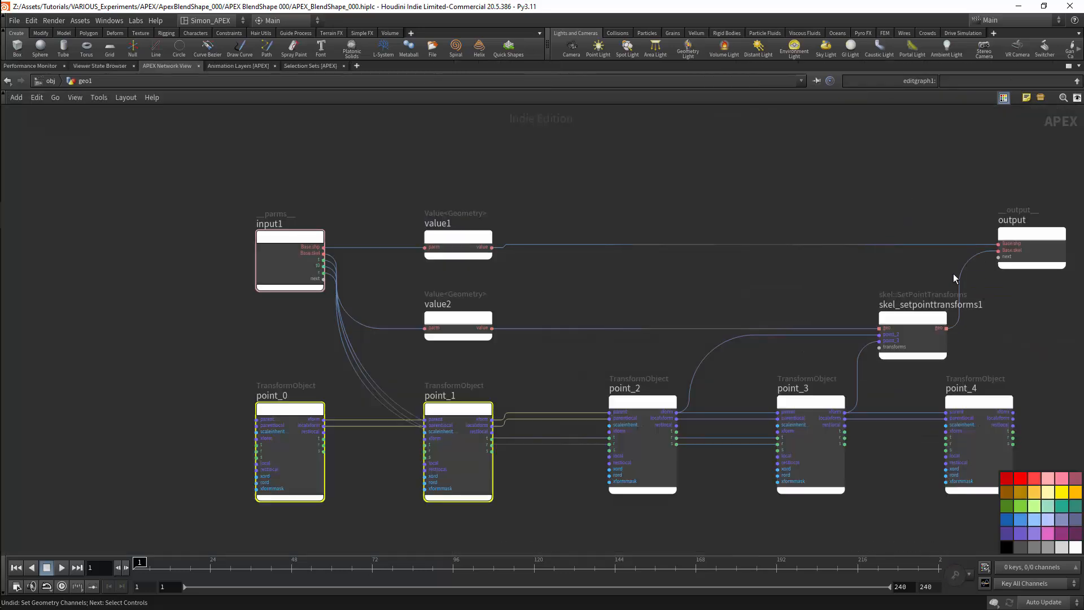
pyautogui.moveTo(988, 275); pyautogui.dragTo(932, 323, button='middle')
pyautogui.moveTo(980, 287); pyautogui.dragTo(997, 254)
pyautogui.moveTo(413, 288); pyautogui.dragTo(407, 167)
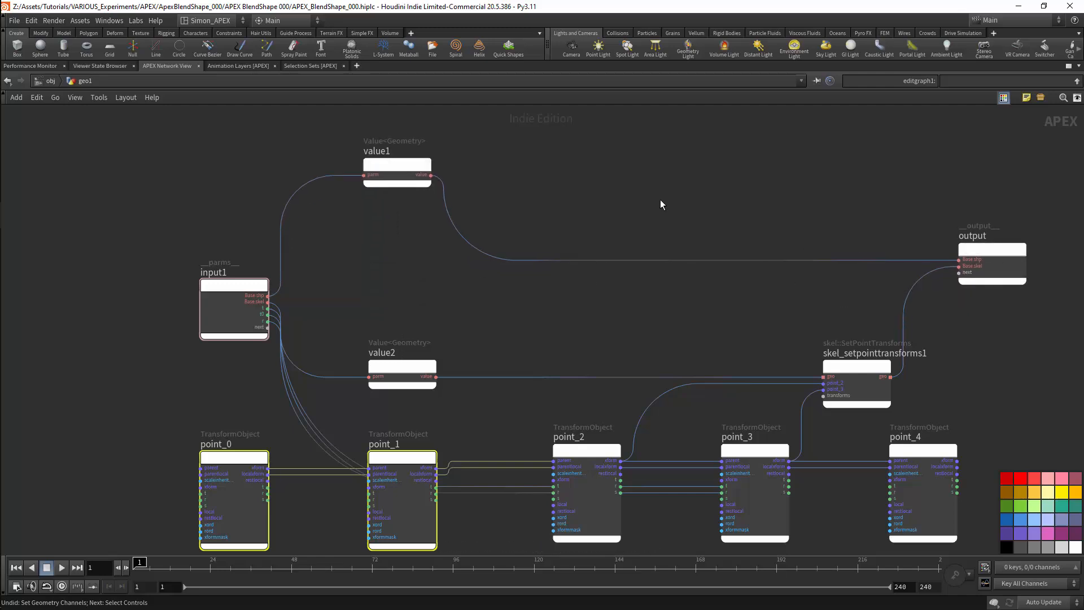
# - Add a sop::kinefx::characterblendshapescore node in the open space between value1 and output
pyautogui.press('Tab')
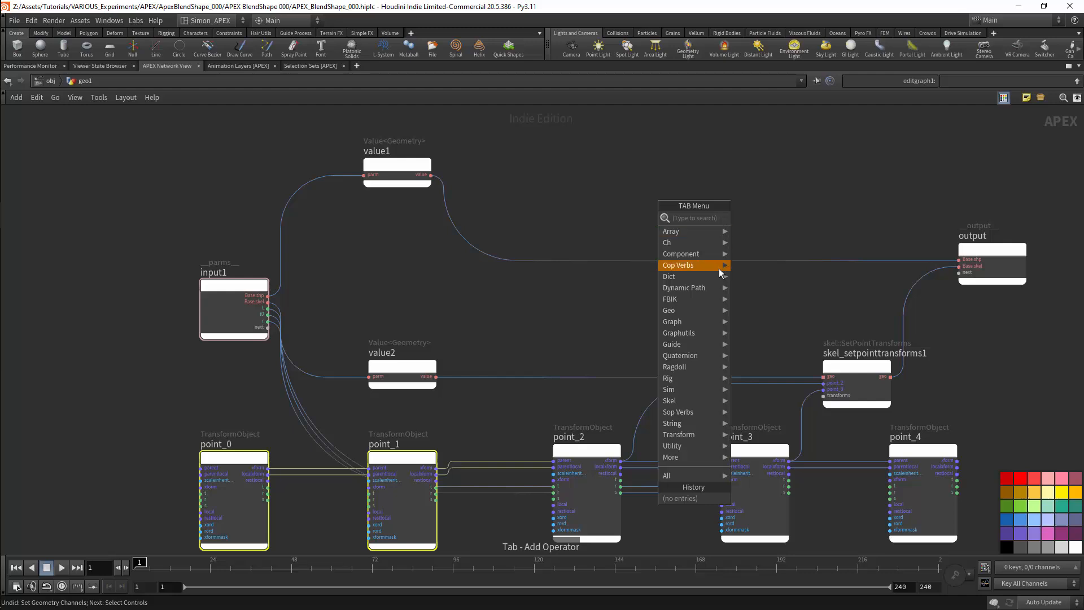
pyautogui.moveTo(704, 391)
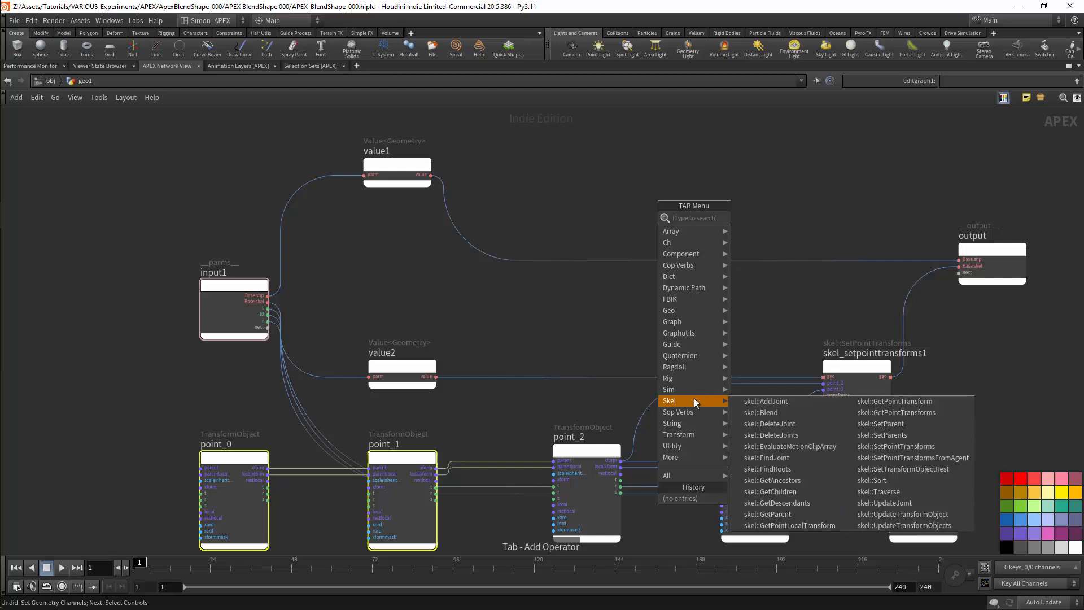
pyautogui.moveTo(760, 413)
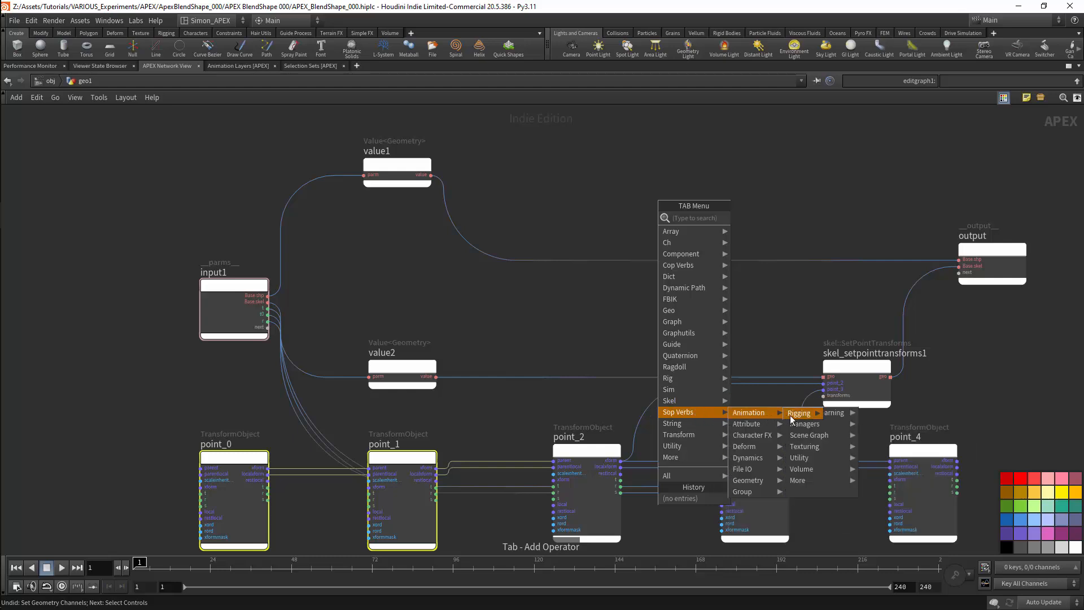
pyautogui.moveTo(799, 414)
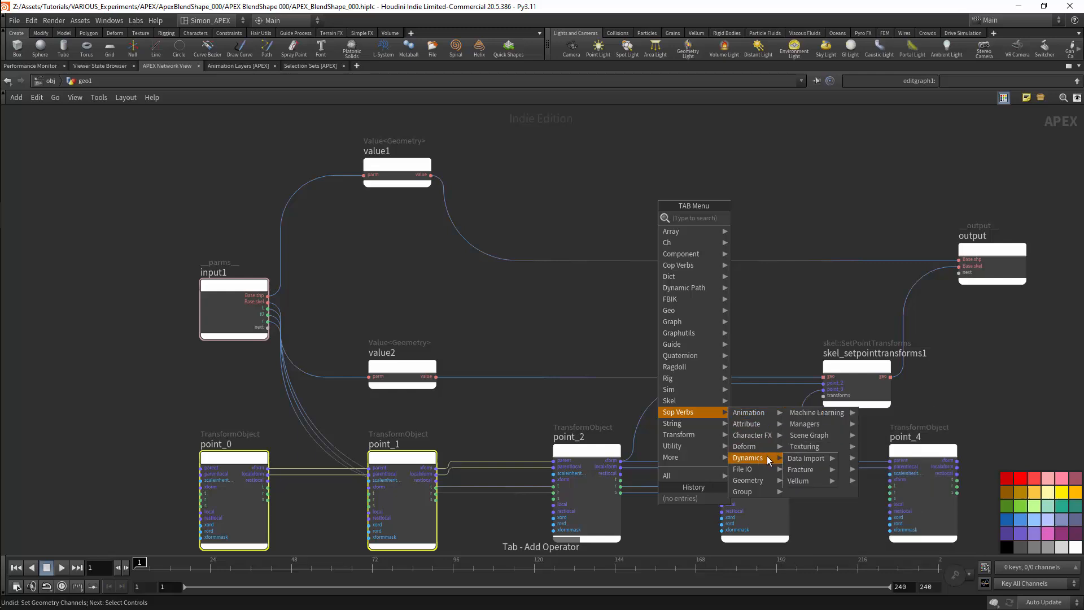
pyautogui.moveTo(768, 470)
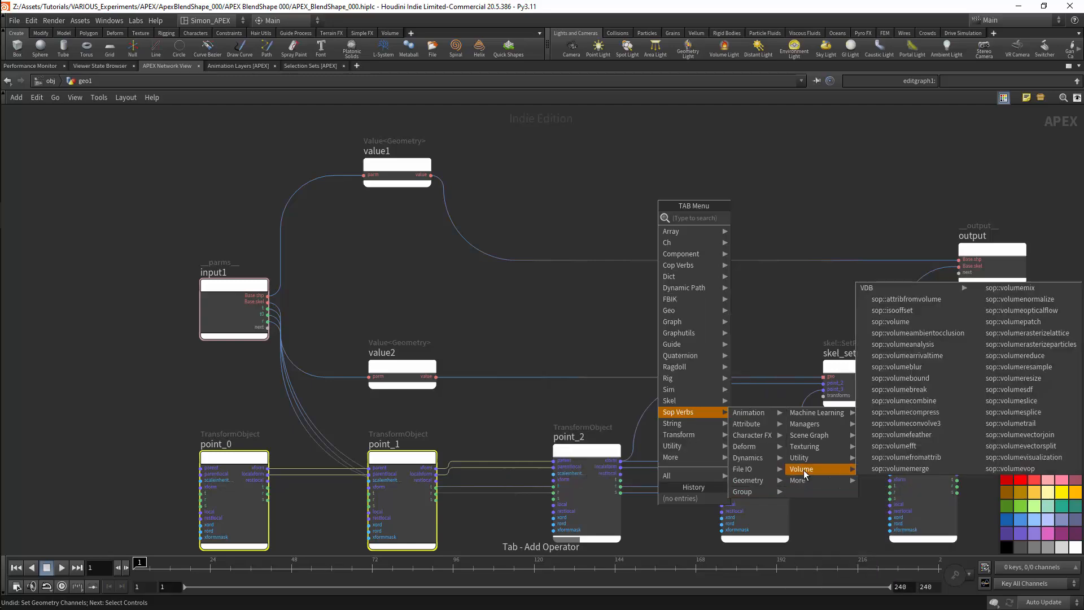
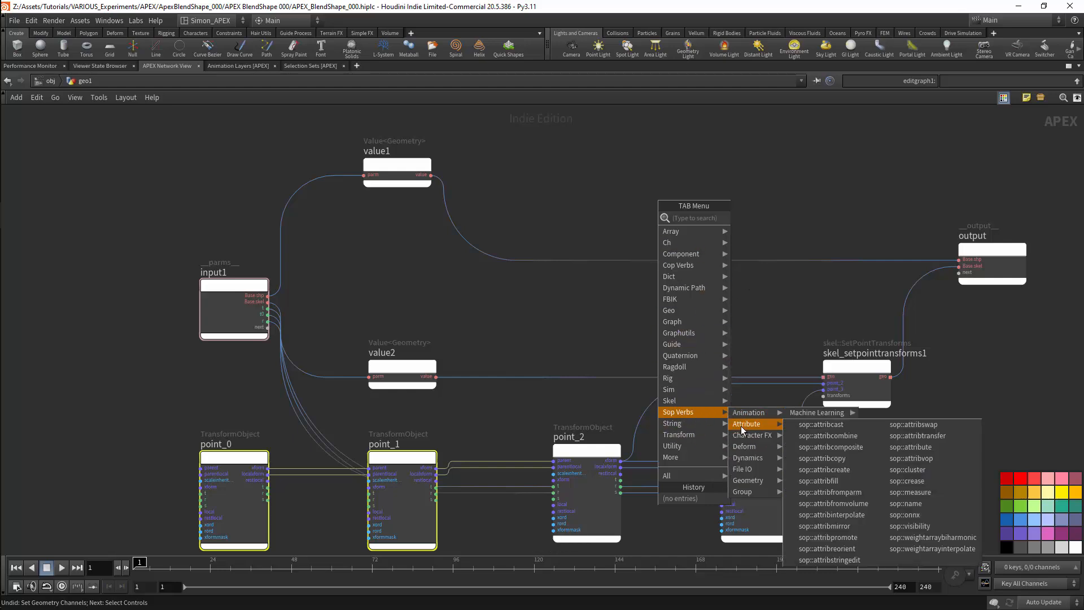
pyautogui.write('kin')
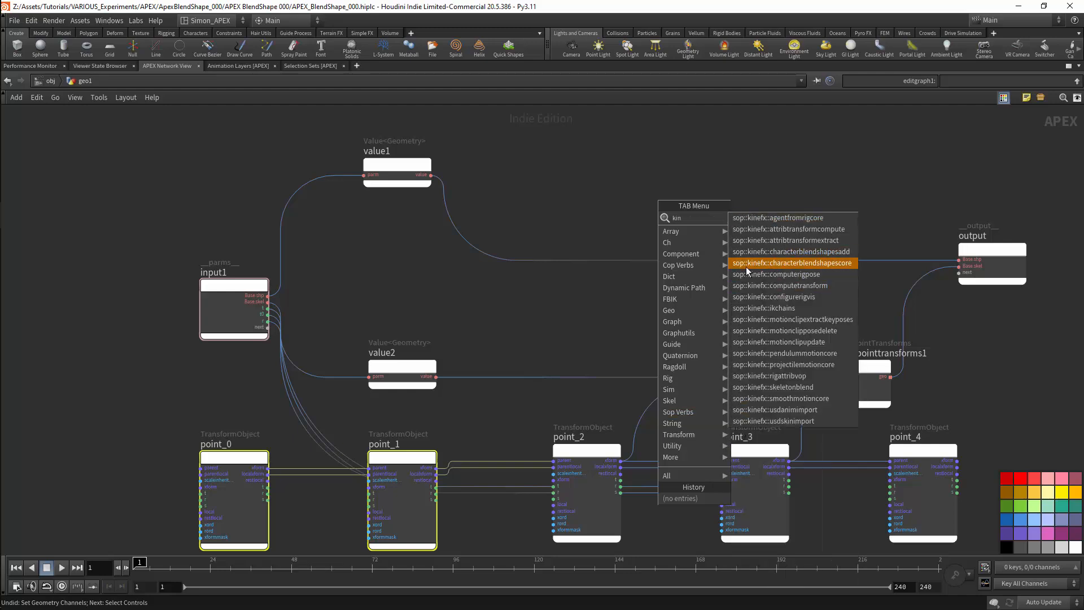
pyautogui.click(826, 264)
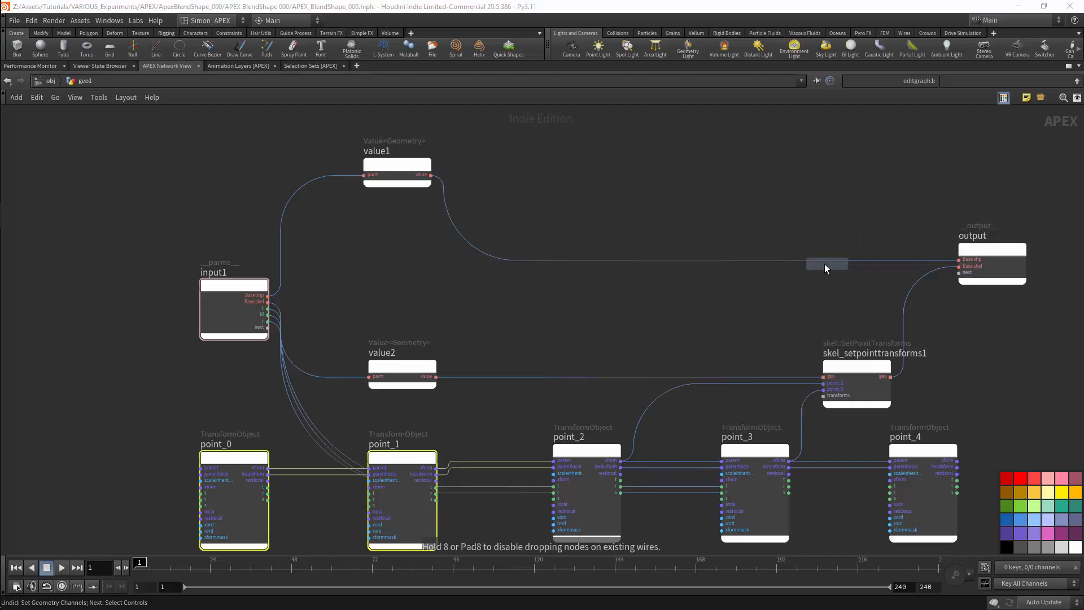
pyautogui.click(767, 223)
# - Wire value1's value into the blend shapes core node's geoinput0, connect its geo output to output's Base.shp, and save the scene
pyautogui.scroll(3, 757, 214)
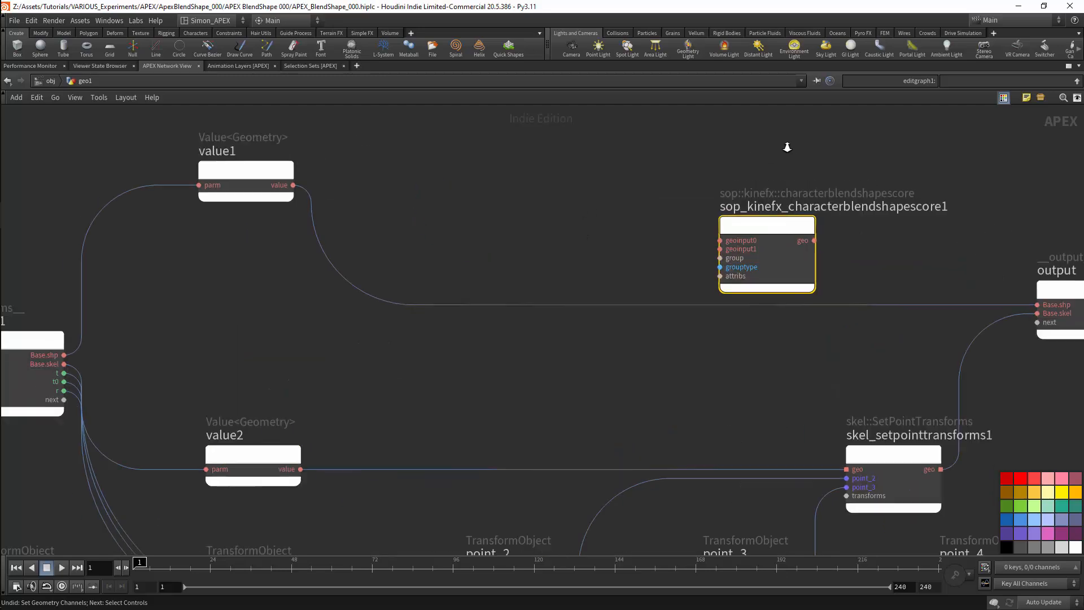
pyautogui.click(350, 195)
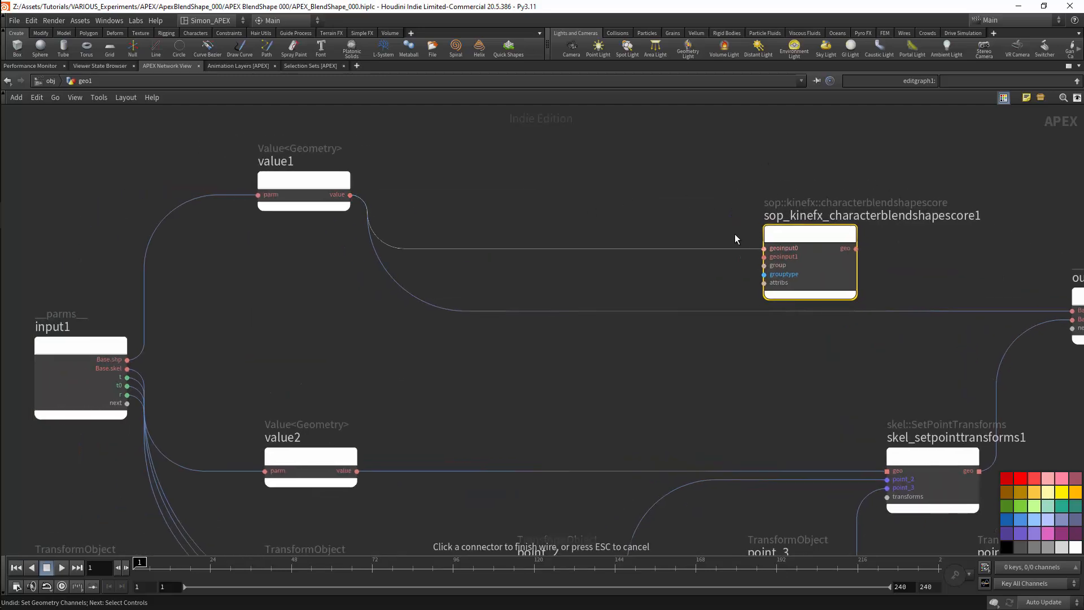
pyautogui.click(765, 248)
pyautogui.moveTo(893, 218); pyautogui.dragTo(746, 220, button='middle')
pyautogui.click(708, 250)
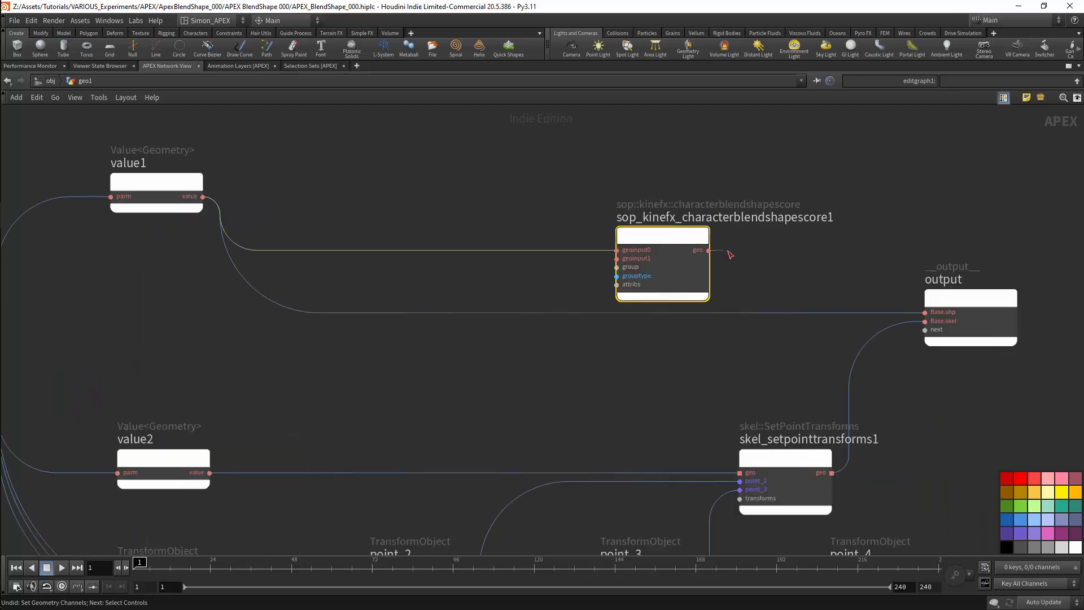
pyautogui.click(898, 311)
pyautogui.hotkey('ctrl', 's')
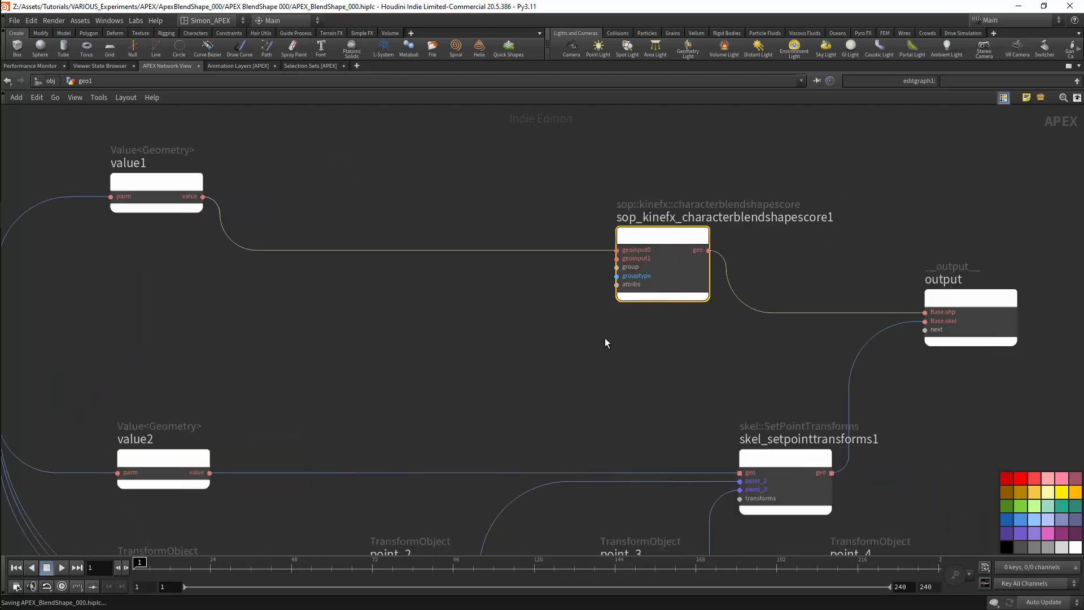
# - Connect value2's value output to the blend shapes core node's geoinput1
pyautogui.moveTo(605, 338); pyautogui.dragTo(728, 330, button='middle')
pyautogui.click(333, 464)
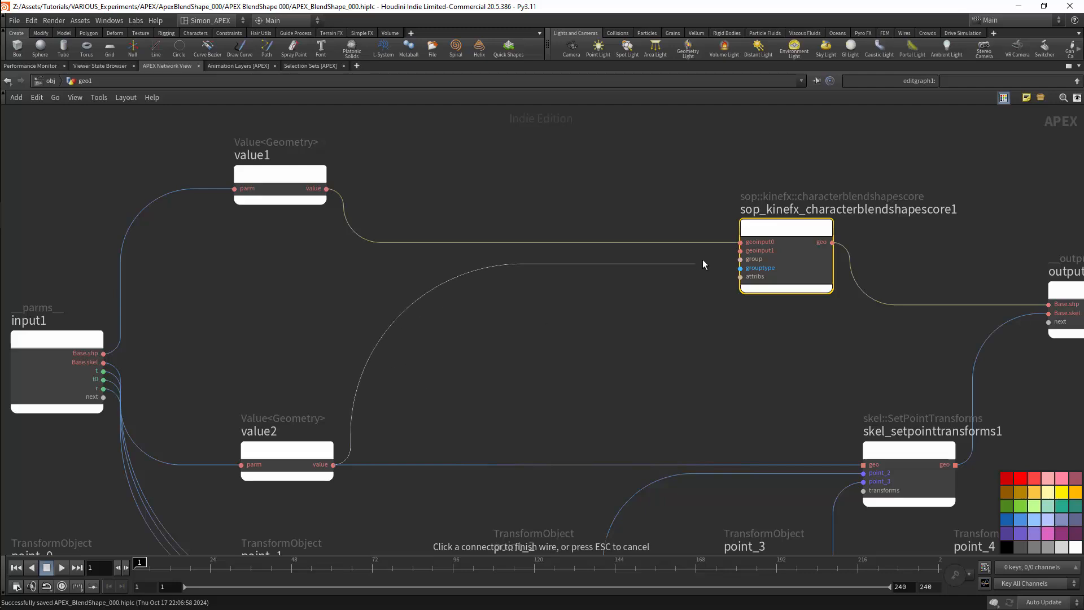
pyautogui.click(740, 250)
pyautogui.scroll(-4, 650, 341)
pyautogui.moveTo(630, 353); pyautogui.dragTo(741, 354, button='middle')
pyautogui.scroll(3, 576, 341)
pyautogui.scroll(-2, 596, 338)
# - Restore the split layout, show node parameters, review attribwrangle1's blend shape attributes, then widen the network panes and reselect editgraph1
pyautogui.hotkey('ctrl', 'b')
pyautogui.press('p')
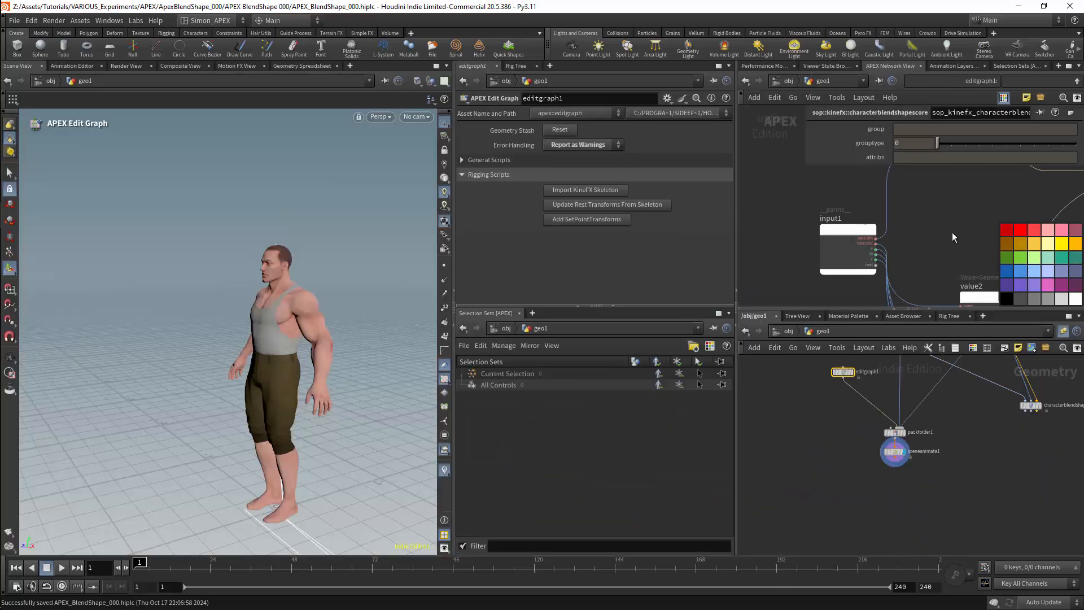
pyautogui.moveTo(1014, 395); pyautogui.dragTo(952, 504, button='middle')
pyautogui.click(955, 442)
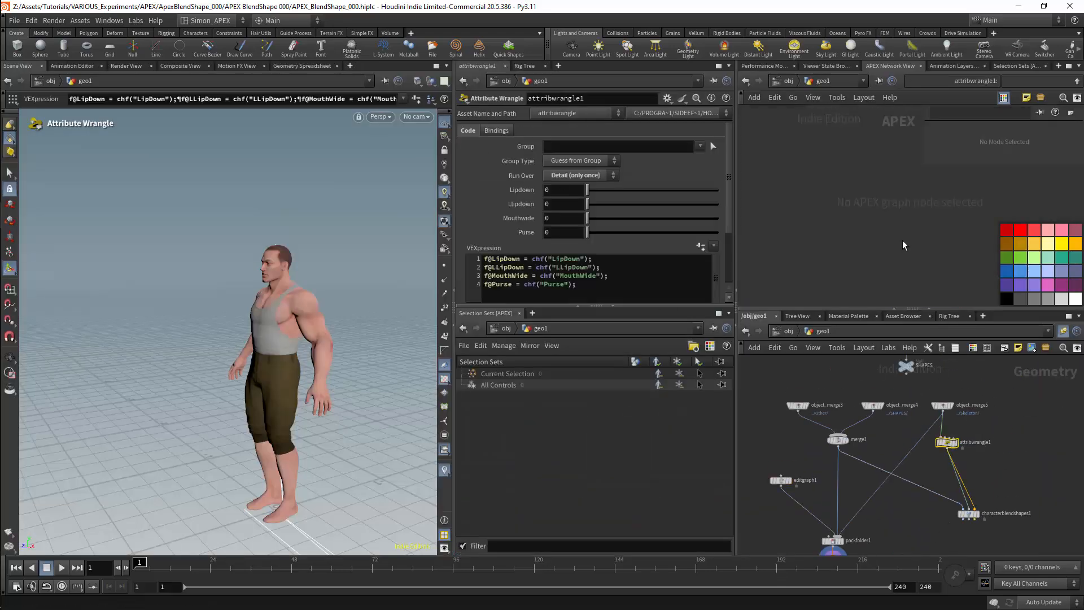
pyautogui.click(736, 291)
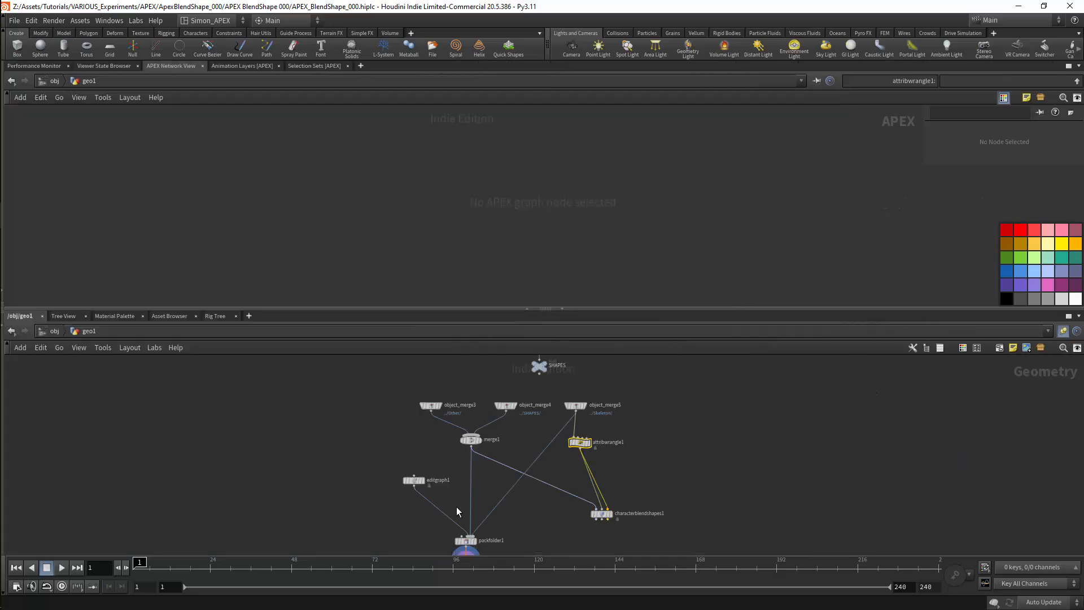
pyautogui.moveTo(516, 553); pyautogui.dragTo(574, 539, button='middle')
pyautogui.click(470, 468)
pyautogui.scroll(-3, 611, 226)
pyautogui.scroll(3, 676, 252)
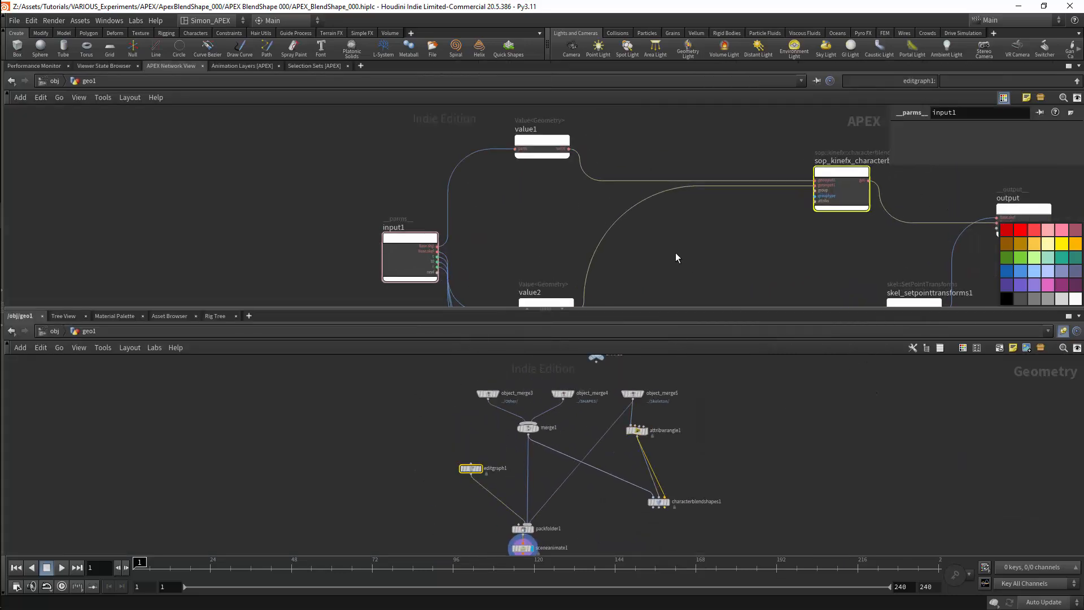
# - Add a geo::SetDetailAttribValue<Float> node and insert it on the wire between value2 and the blend shapes core node's geoinput1
pyautogui.press('Tab')
pyautogui.write('seflat')
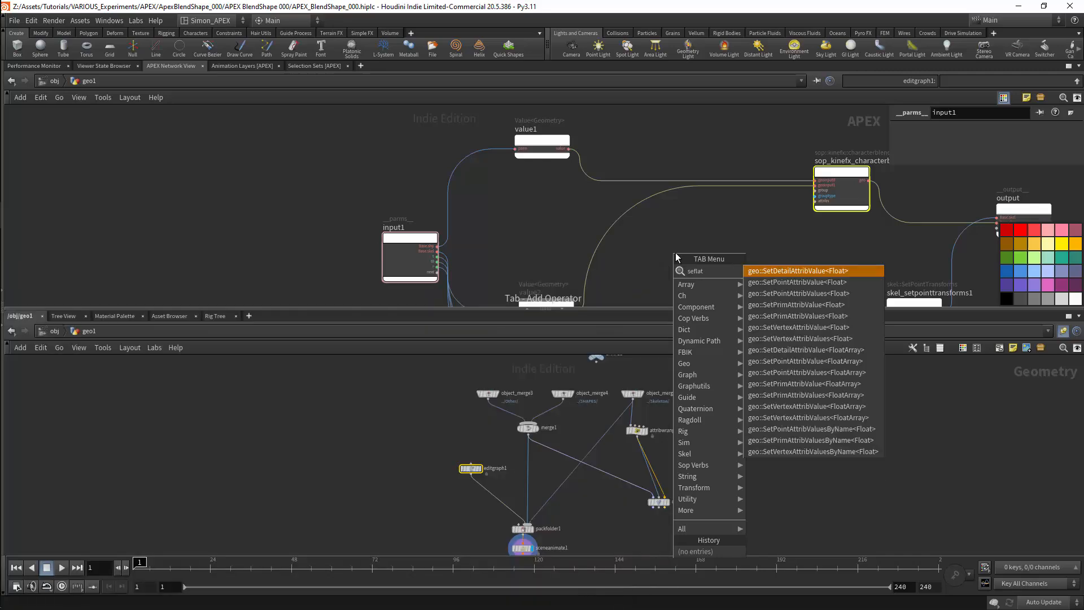
pyautogui.click(802, 272)
pyautogui.click(734, 234)
pyautogui.scroll(3, 689, 254)
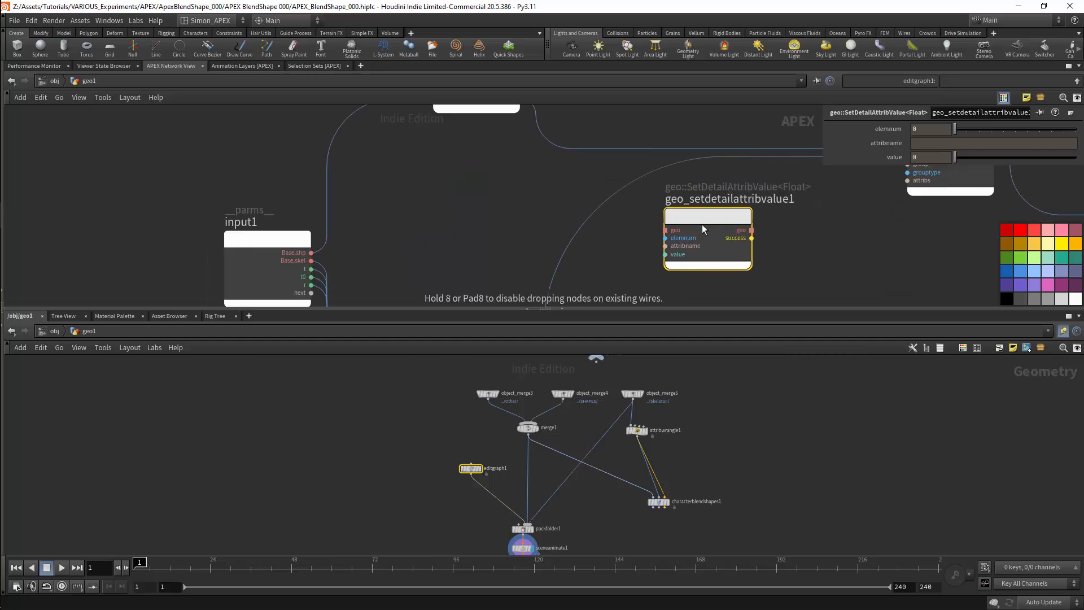
pyautogui.moveTo(702, 228); pyautogui.dragTo(622, 208)
pyautogui.scroll(-6, 771, 247)
pyautogui.moveTo(856, 302); pyautogui.dragTo(811, 186)
pyautogui.scroll(4, 717, 199)
# - Duplicate the SetDetailAttribValue node three times and chain the second and third nodes after the first through their geo ports
pyautogui.keyDown('alt'); pyautogui.moveTo(484, 216); pyautogui.dragTo(589, 221); pyautogui.keyUp('alt')
pyautogui.keyDown('alt'); pyautogui.moveTo(589, 220); pyautogui.dragTo(787, 216); pyautogui.keyUp('alt')
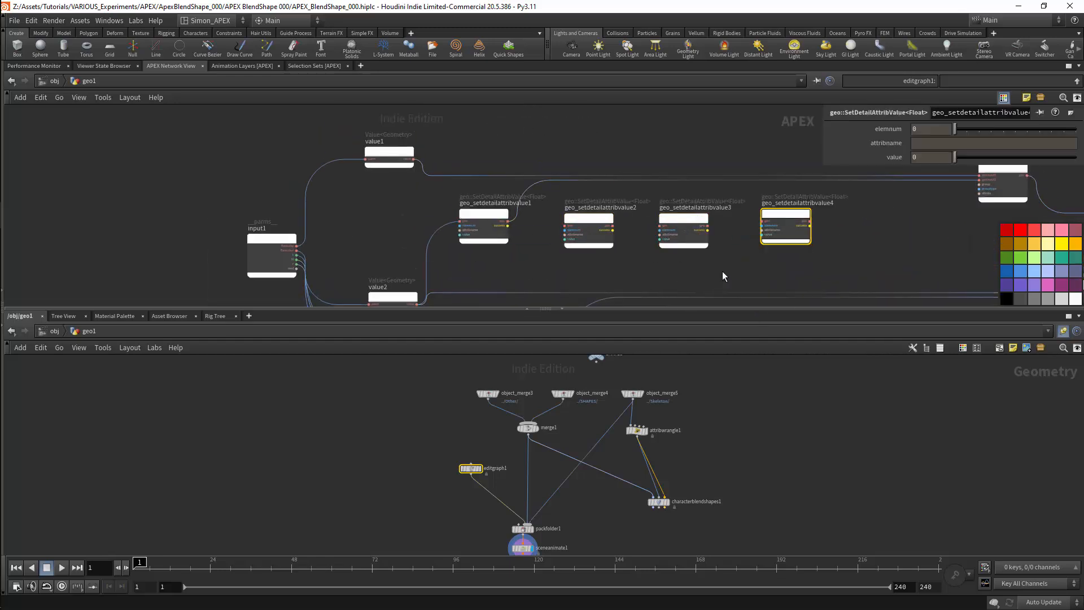
pyautogui.scroll(3, 446, 255)
pyautogui.moveTo(551, 201); pyautogui.dragTo(672, 195)
pyautogui.moveTo(727, 181); pyautogui.dragTo(818, 194)
pyautogui.moveTo(819, 194); pyautogui.dragTo(638, 220, button='middle')
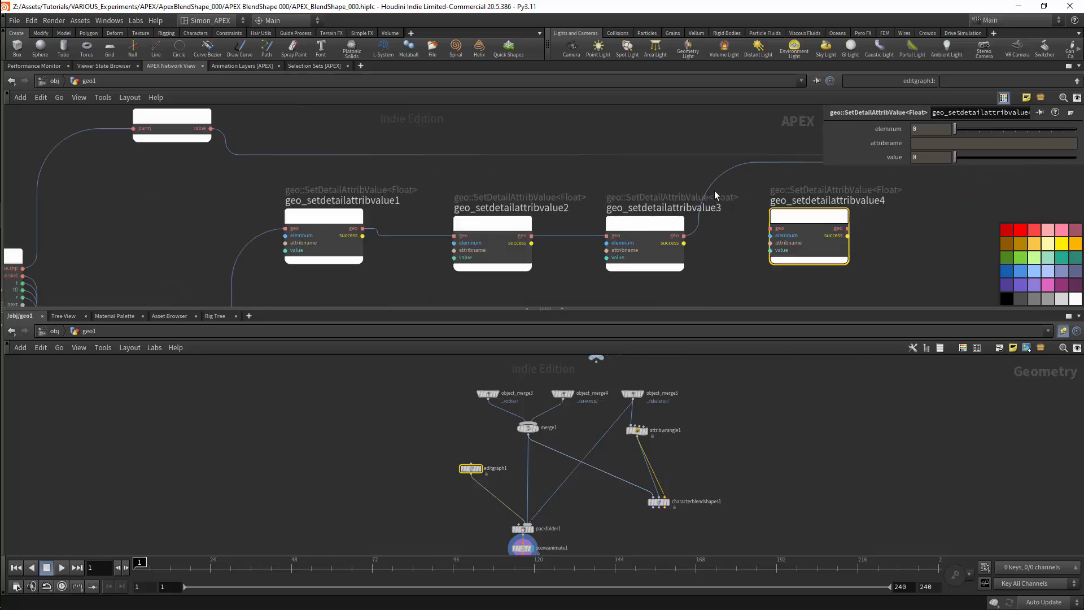
# - Insert the fourth SetDetailAttribValue node at the end of the chain and align all four in a row
pyautogui.moveTo(714, 191); pyautogui.dragTo(790, 217)
pyautogui.moveTo(634, 219); pyautogui.dragTo(636, 211)
pyautogui.moveTo(492, 219); pyautogui.dragTo(494, 211)
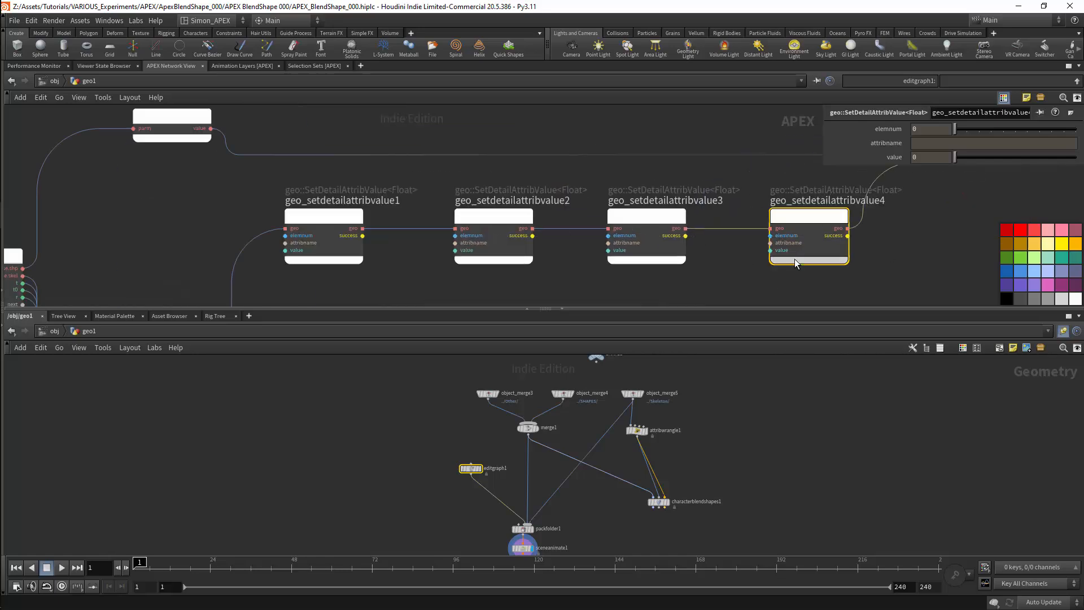
pyautogui.moveTo(888, 235); pyautogui.dragTo(825, 256, button='middle')
pyautogui.scroll(-3, 825, 254)
pyautogui.scroll(3, 824, 252)
pyautogui.moveTo(758, 233); pyautogui.dragTo(764, 230)
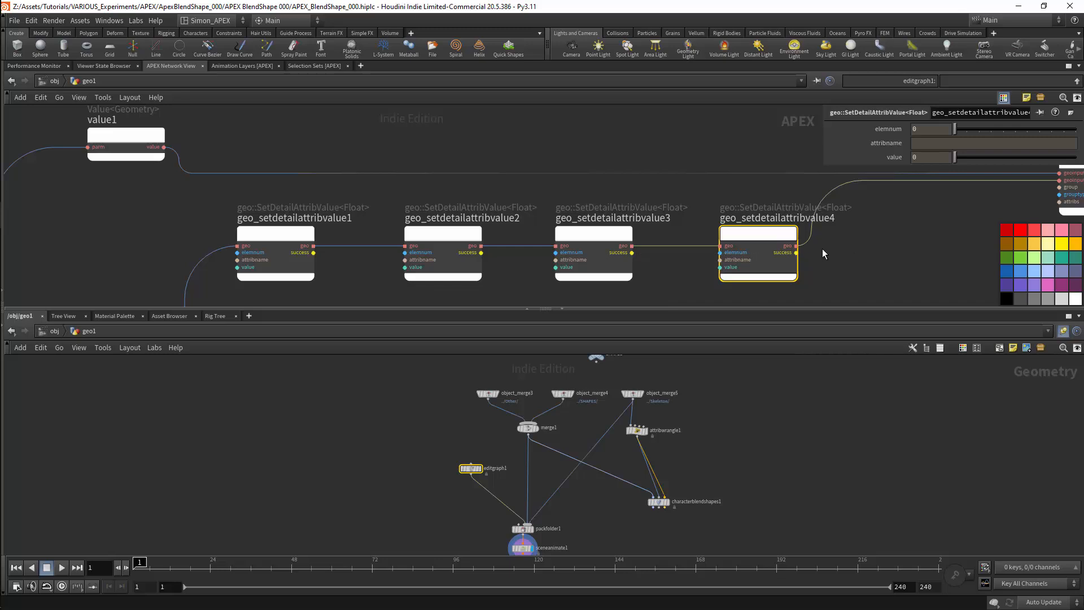
# - Set geo_setdetailattribvalue1's attribname to LipDown, taken from attribwrangle1's code, and check editgraph1's node info for warnings
pyautogui.moveTo(336, 268); pyautogui.dragTo(433, 252, button='middle')
pyautogui.click(395, 240)
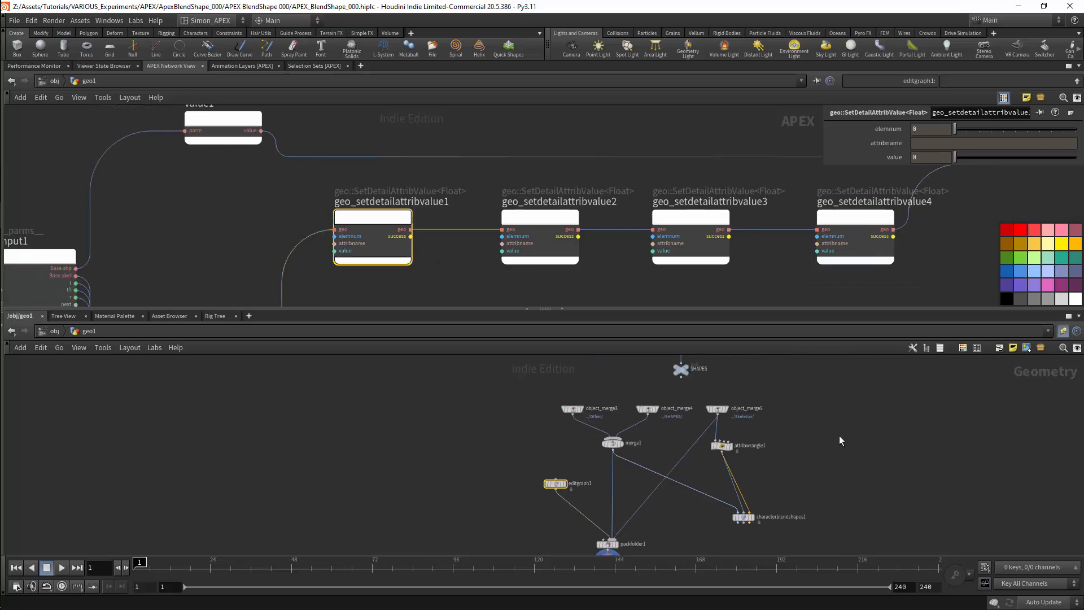
pyautogui.click(762, 444)
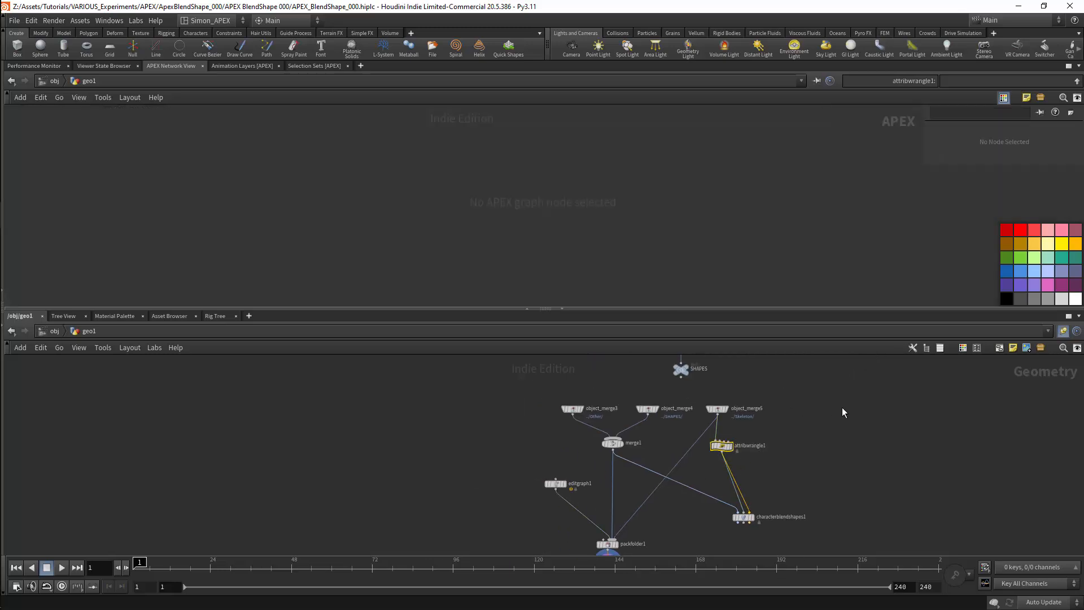
pyautogui.press('p')
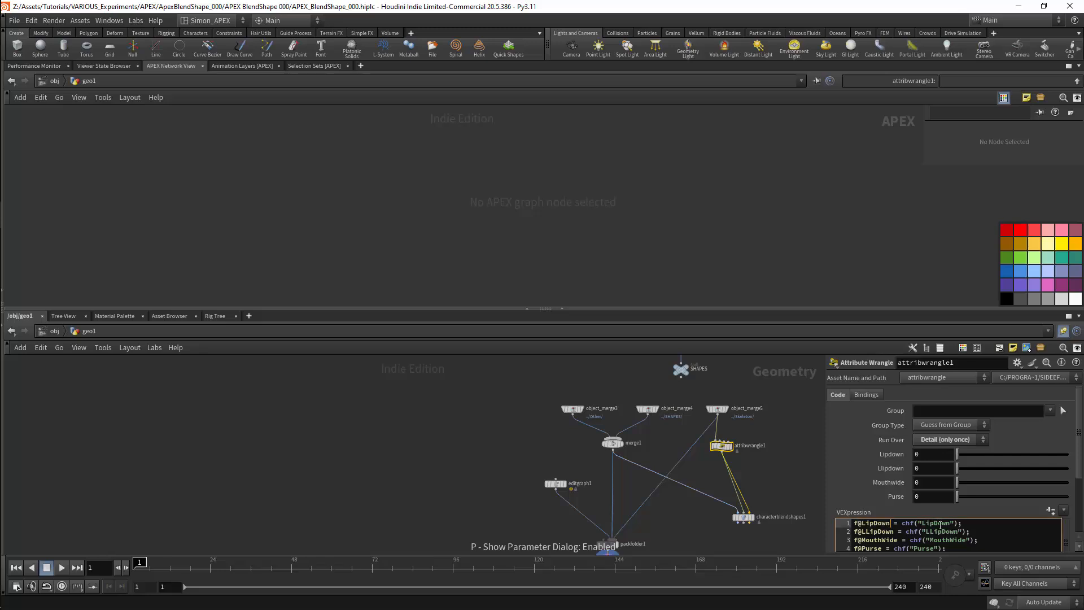
pyautogui.click(556, 484)
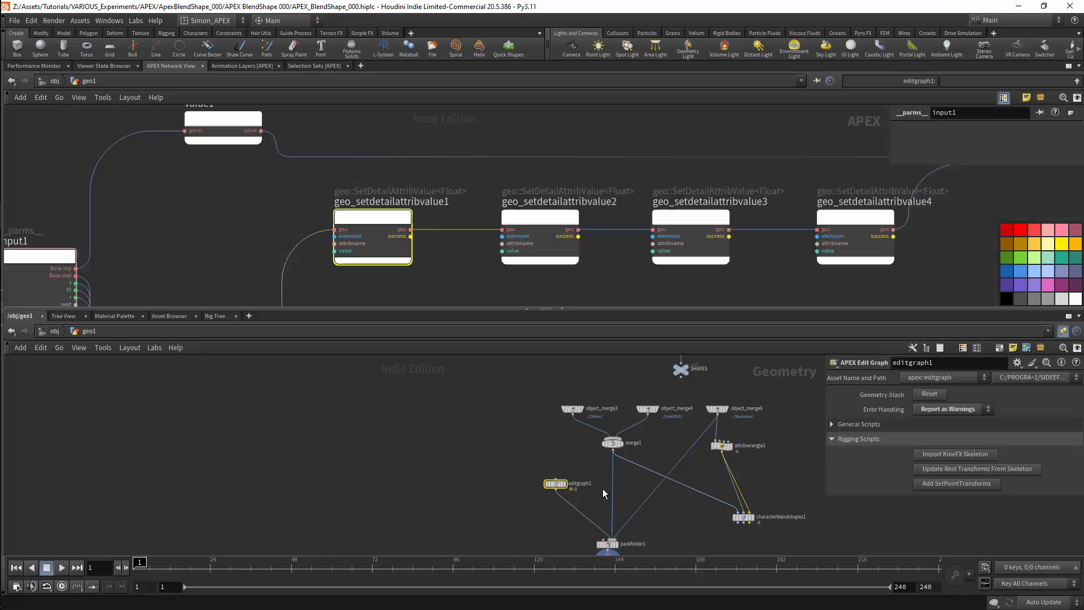
pyautogui.click(371, 222)
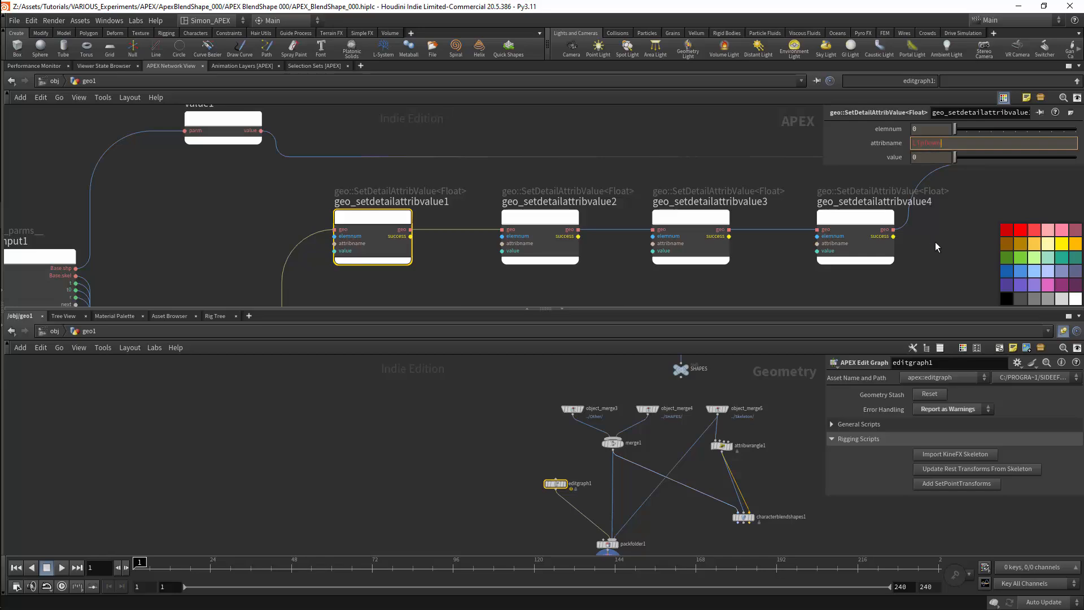
pyautogui.press('Return')
pyautogui.click(542, 484)
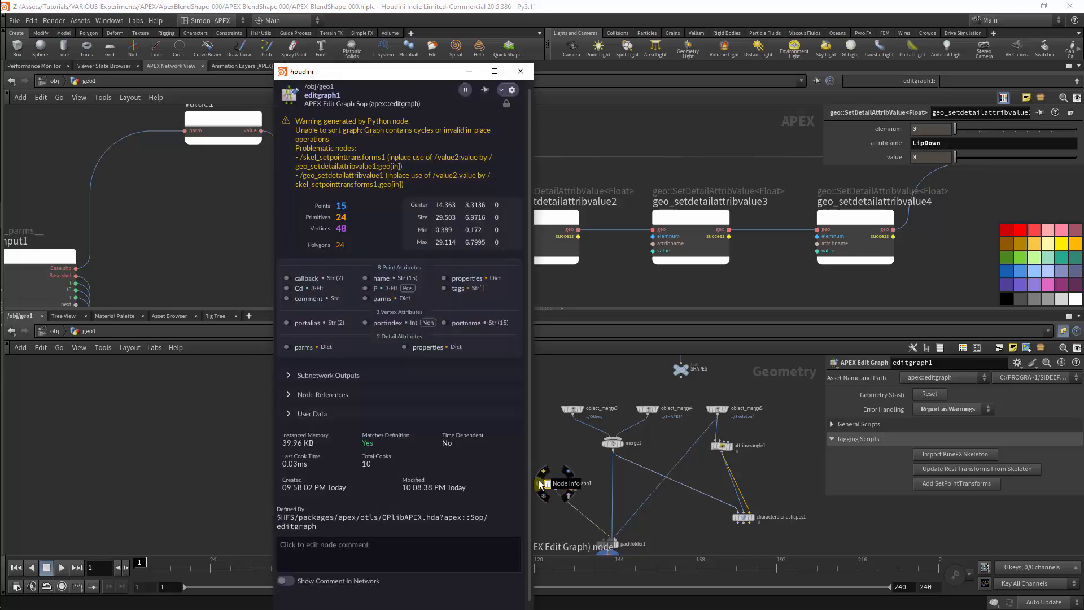
pyautogui.click(521, 71)
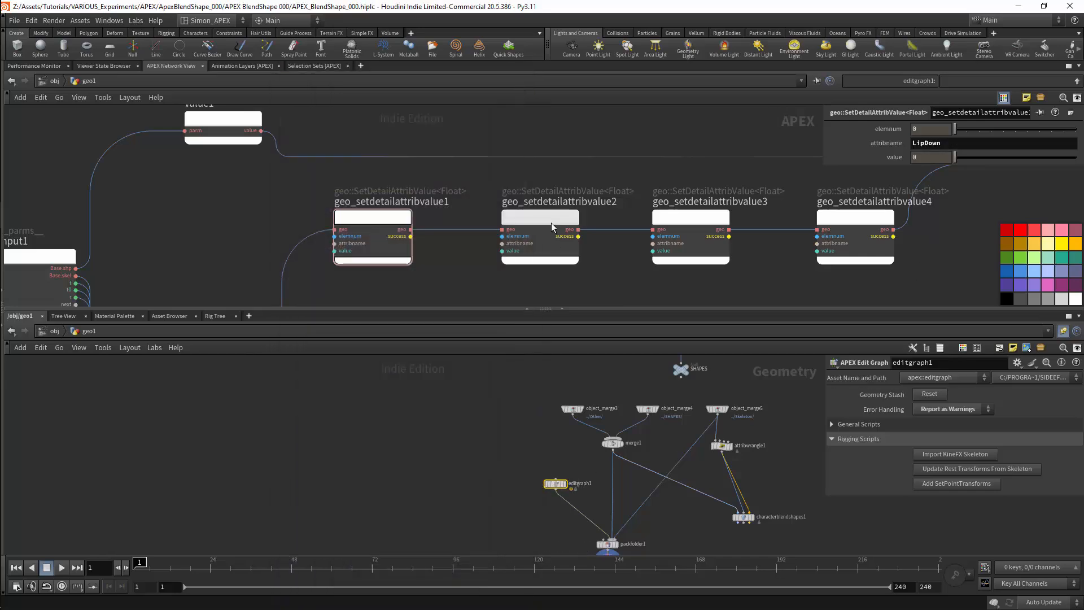
# - Copy attribute names from attribwrangle1's code, setting attribname to LLipDown on geo_setdetailattribvalue2 and MouthWide on geo_setdetailattribvalue3
pyautogui.click(552, 223)
pyautogui.click(723, 446)
pyautogui.doubleClick(942, 533)
pyautogui.click(556, 485)
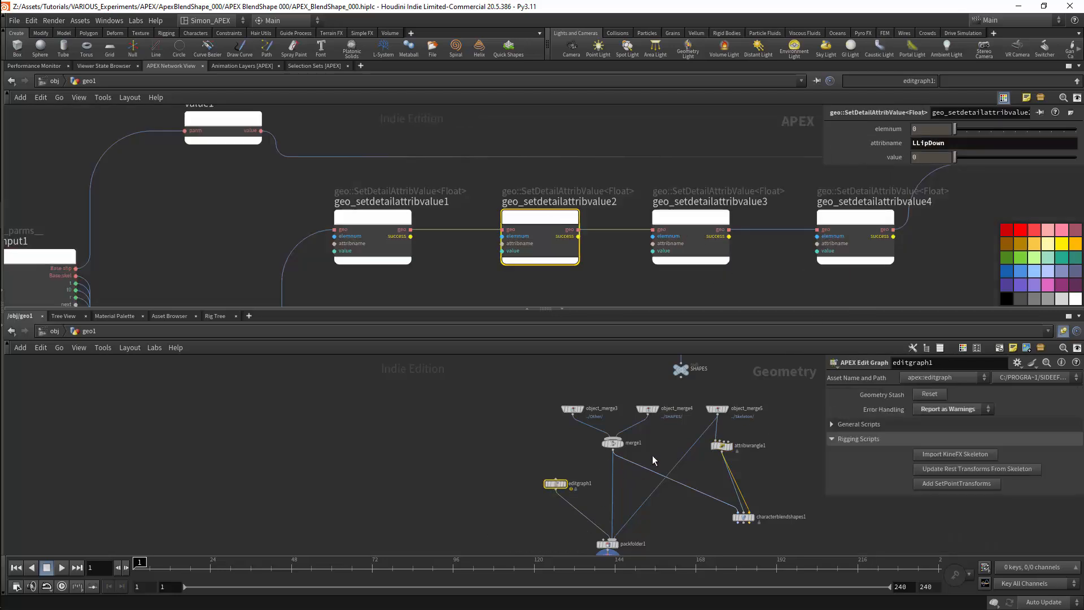
pyautogui.click(721, 446)
pyautogui.doubleClick(951, 540)
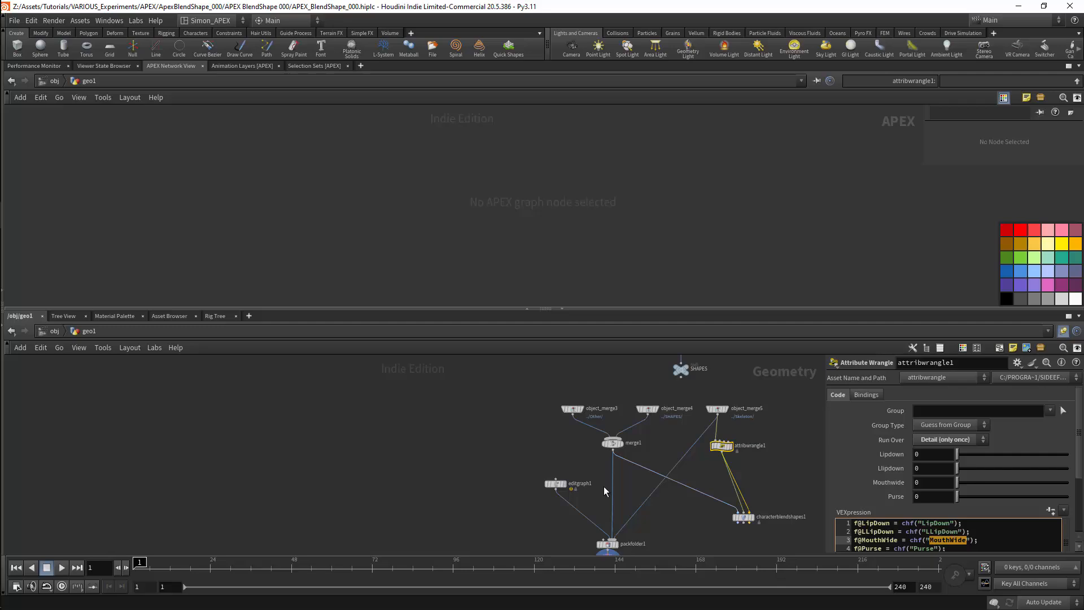
pyautogui.click(556, 484)
# - Set geo_setdetailattribvalue4's attribname to Purse, copied from attribwrangle1's code, and open editgraph1's node info
pyautogui.click(721, 445)
pyautogui.doubleClick(923, 548)
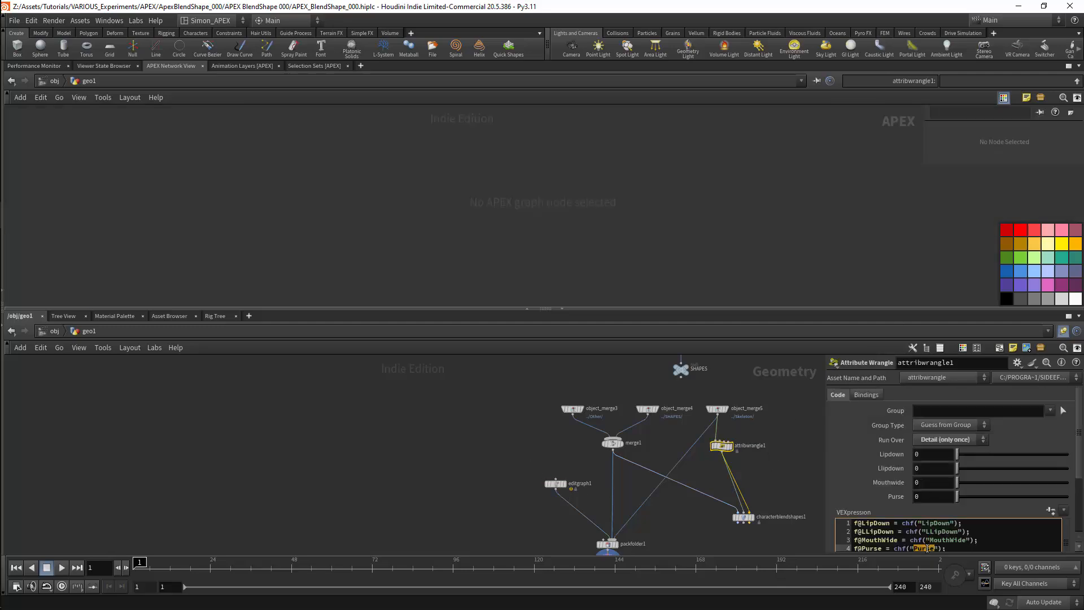
pyautogui.click(556, 484)
pyautogui.click(870, 257)
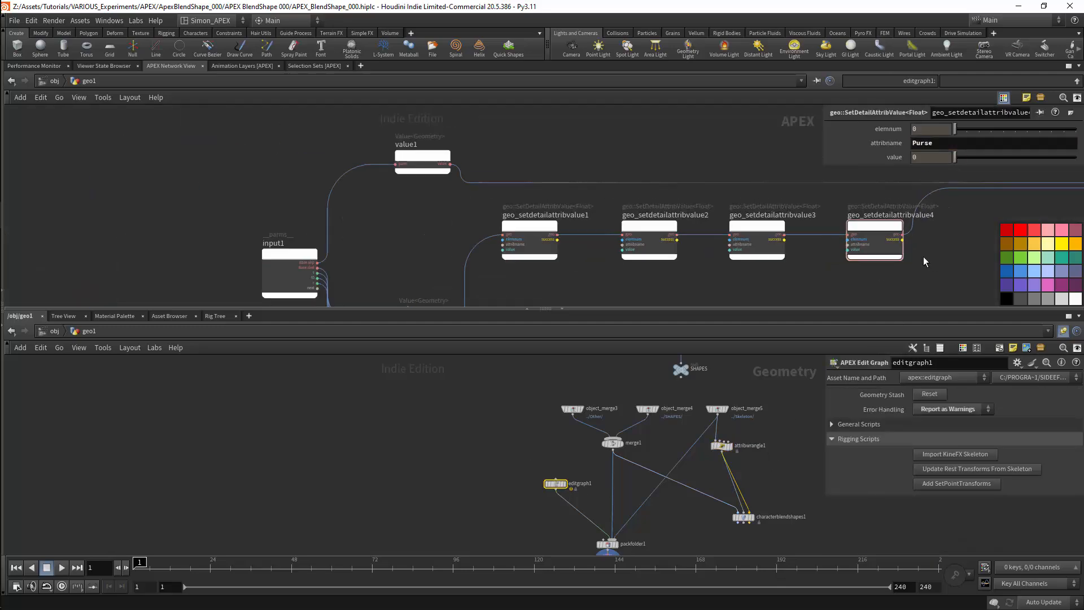
pyautogui.click(543, 484)
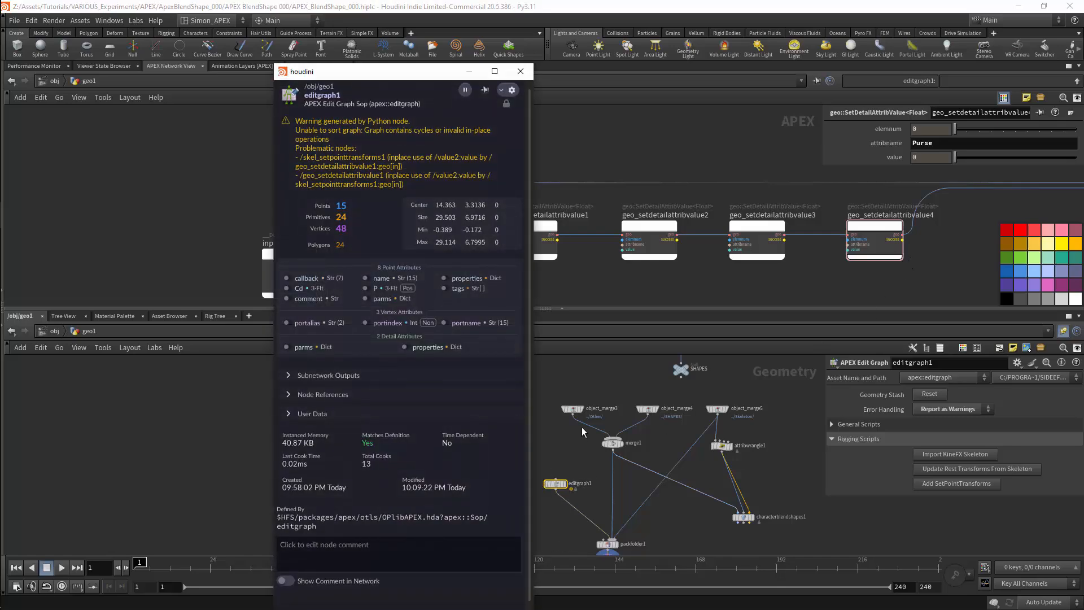
# - Feed geo_setdetailattribvalue1's geo input directly from input1's Base.skel instead of value2, and recheck editgraph1's node info
pyautogui.click(405, 167)
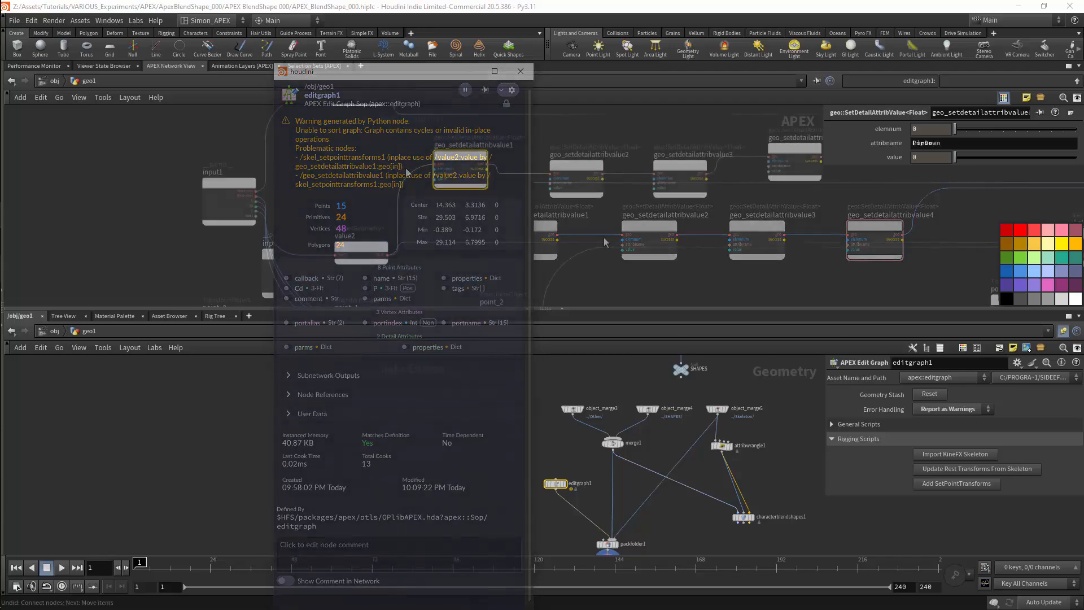
pyautogui.moveTo(446, 217); pyautogui.dragTo(685, 261, button='middle')
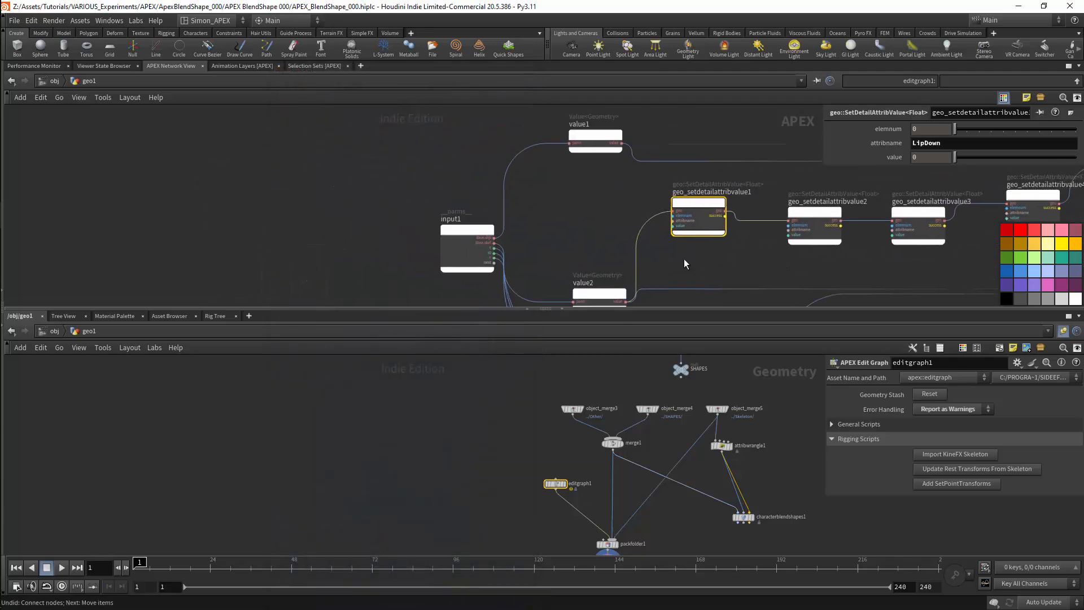
pyautogui.scroll(4, 612, 230)
pyautogui.click(367, 249)
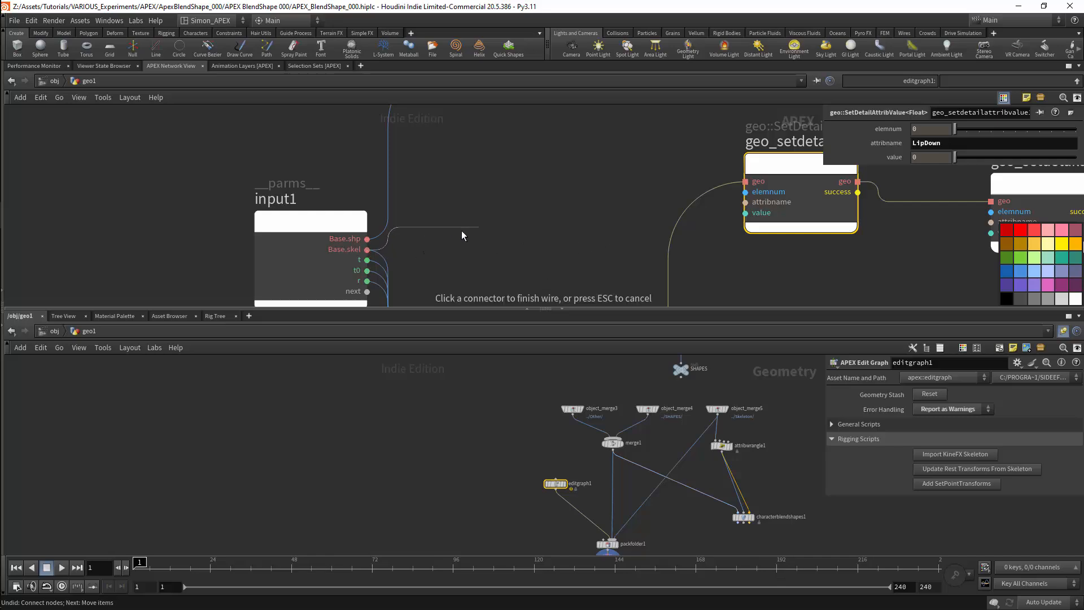
pyautogui.click(746, 182)
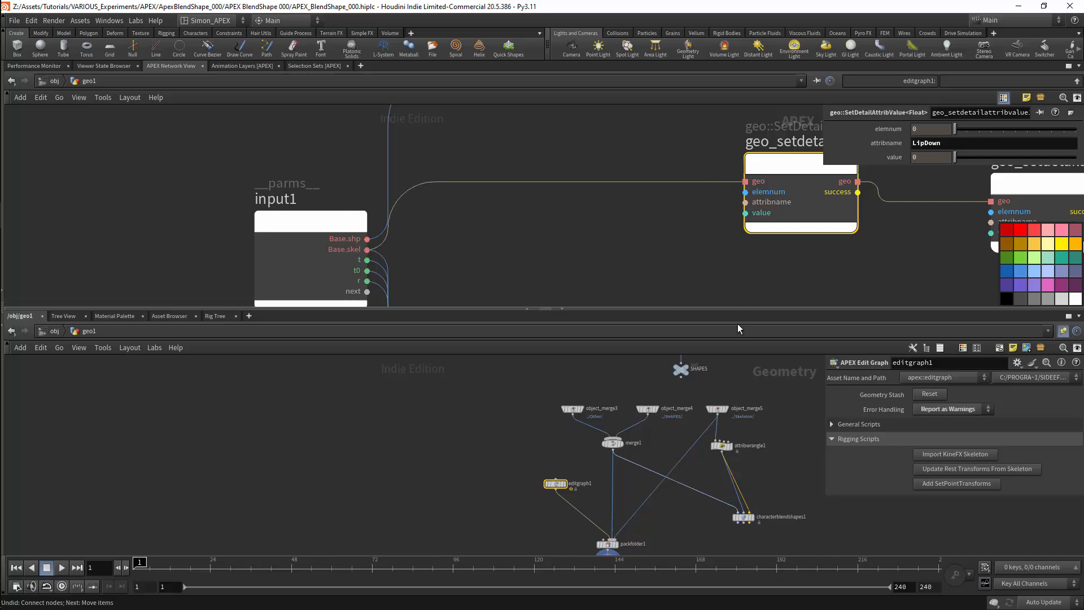
pyautogui.middleClick(553, 485)
pyautogui.scroll(-4, 618, 239)
pyautogui.scroll(-4, 607, 239)
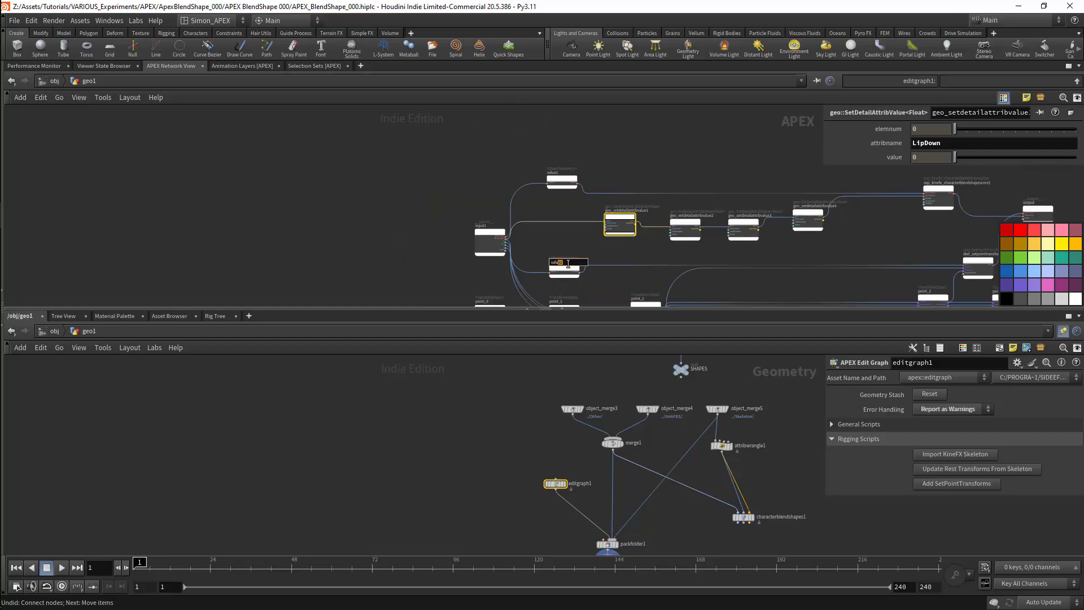
# - Reposition the value1 and value2 nodes around the SetDetailAttribValue chain to tidy the graph
pyautogui.click(567, 266)
pyautogui.scroll(5, 575, 245)
pyautogui.moveTo(564, 294)
pyautogui.mouseDown()
pyautogui.moveTo(569, 229)
pyautogui.moveTo(567, 281)
pyautogui.mouseUp()
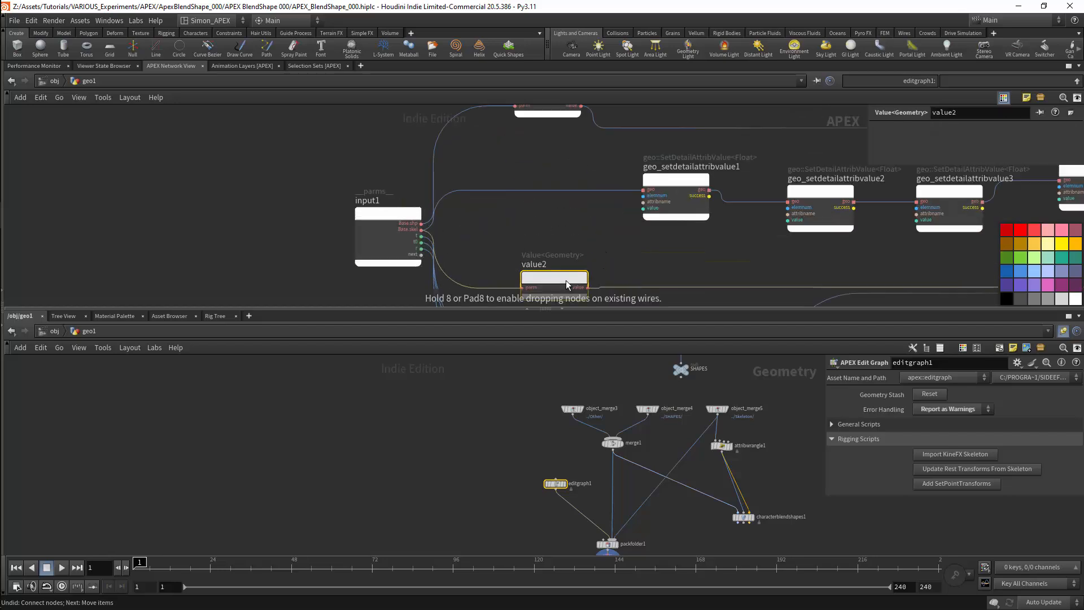
pyautogui.scroll(-4, 558, 245)
pyautogui.scroll(3, 568, 161)
pyautogui.moveTo(491, 250); pyautogui.dragTo(512, 227, button='middle')
pyautogui.click(541, 242)
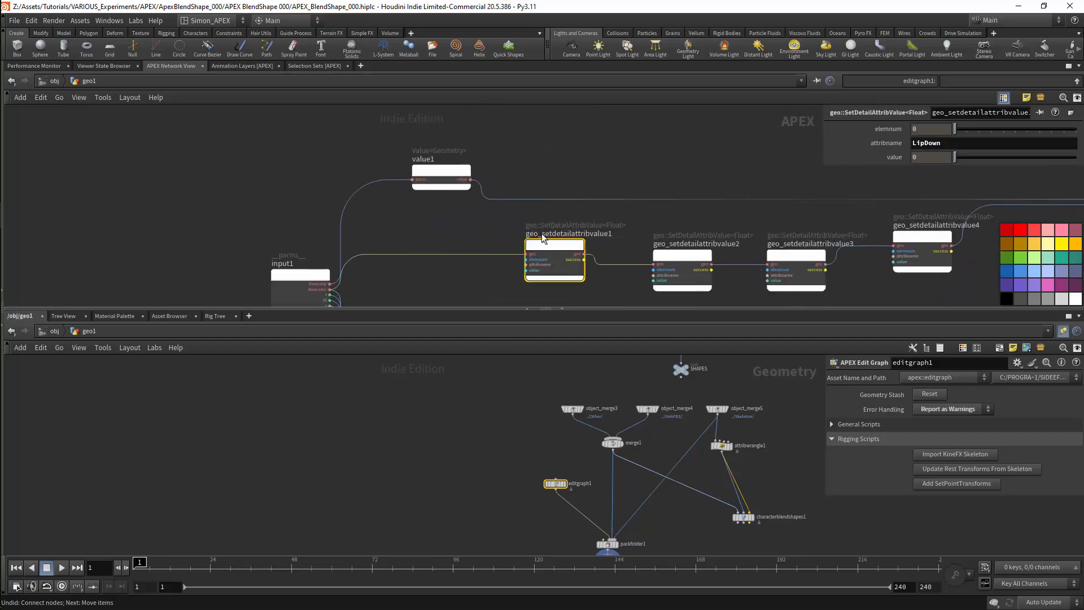
pyautogui.moveTo(445, 172); pyautogui.dragTo(452, 193)
pyautogui.moveTo(472, 293); pyautogui.dragTo(522, 229, button='middle')
pyautogui.scroll(-3, 522, 228)
pyautogui.scroll(2, 544, 232)
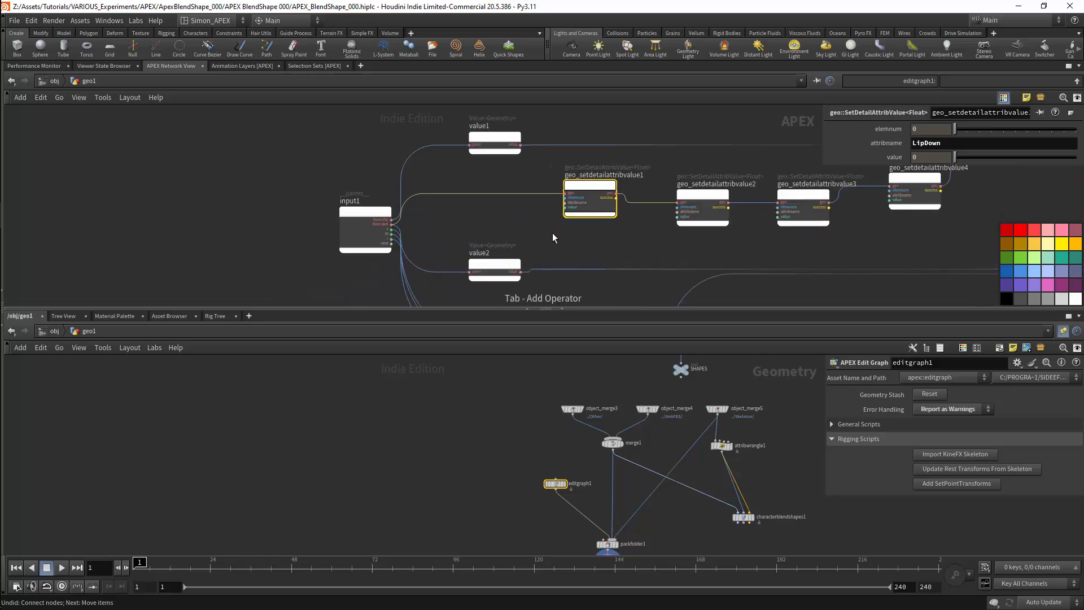
# - Add an AbstractControl node below value2 and promote its x input to a new parameter on input1
pyautogui.press('Tab')
pyautogui.write('value')
pyautogui.press('Return')
pyautogui.moveTo(504, 301); pyautogui.dragTo(555, 239, button='middle')
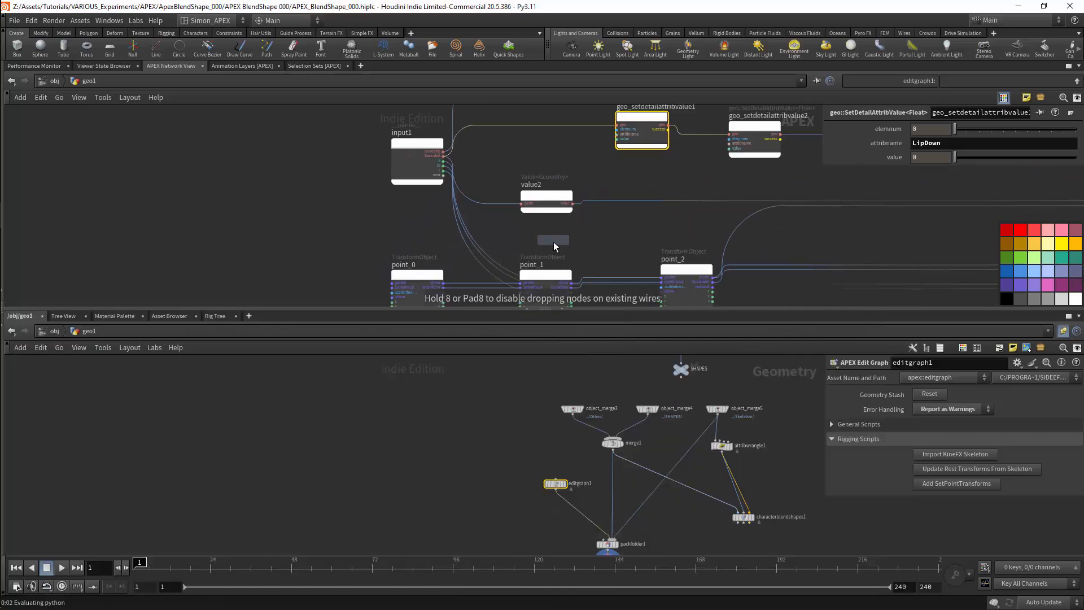
pyautogui.click(555, 246)
pyautogui.scroll(2, 500, 176)
pyautogui.moveTo(527, 275); pyautogui.dragTo(521, 230, button='middle')
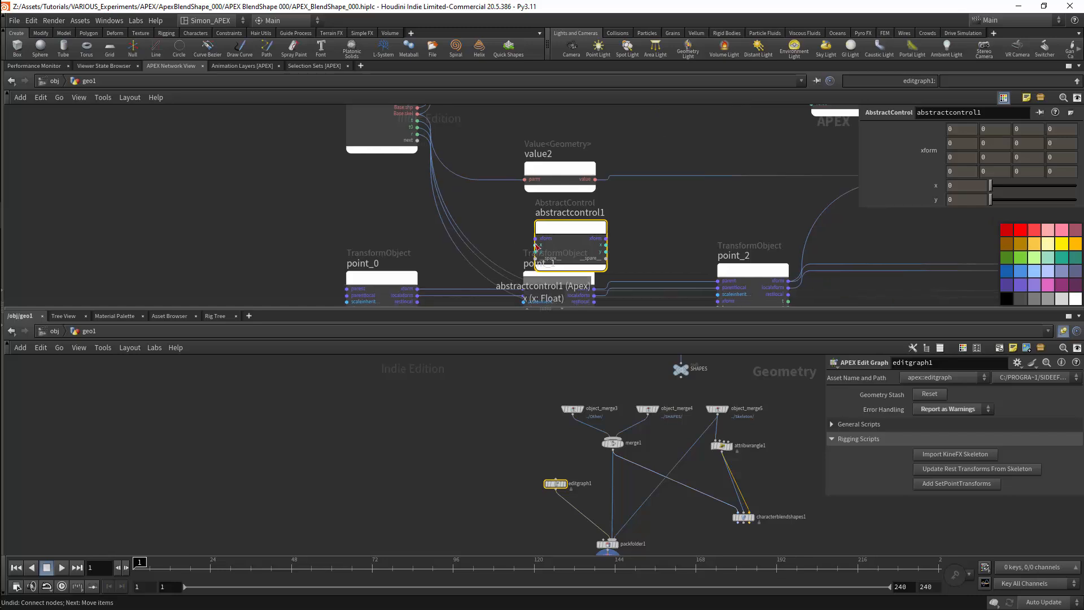
pyautogui.click(536, 245)
pyautogui.moveTo(507, 142); pyautogui.dragTo(528, 207, button='middle')
pyautogui.click(439, 205)
pyautogui.moveTo(446, 226); pyautogui.dragTo(441, 172, button='middle')
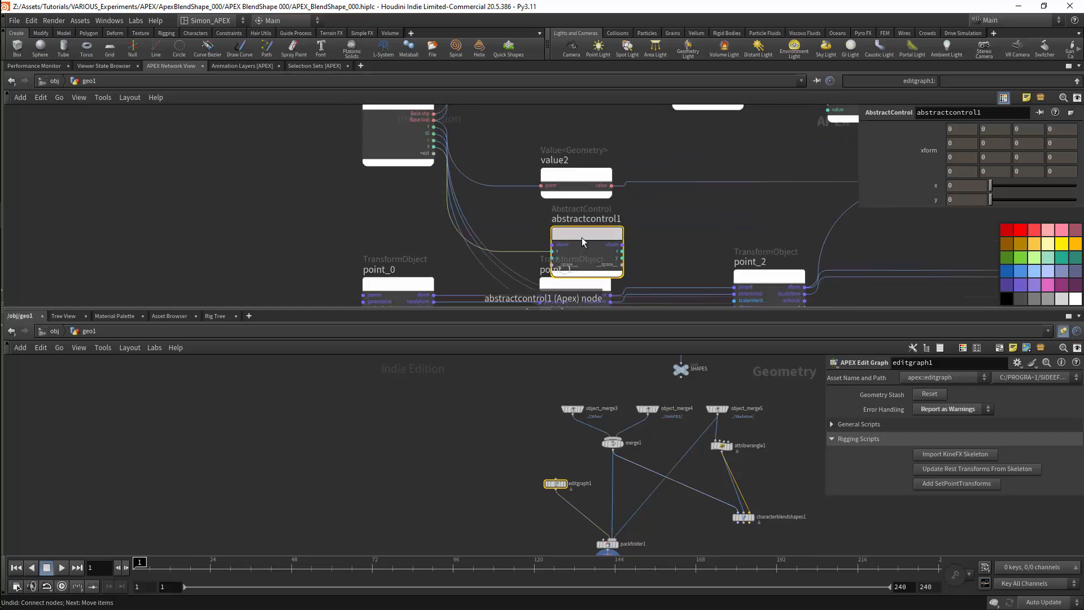
# - Set abstractcontrol1's xform to an identity matrix with an X translation of 1 in the fourth row
pyautogui.click(955, 131)
pyautogui.write('1')
pyautogui.press('Tab')
pyautogui.press('Tab')
pyautogui.press('Tab')
pyautogui.press('Tab')
pyautogui.press('Tab')
pyautogui.write('1')
pyautogui.press('Tab')
pyautogui.press('Tab')
pyautogui.press('Tab')
pyautogui.press('Tab')
pyautogui.press('Tab')
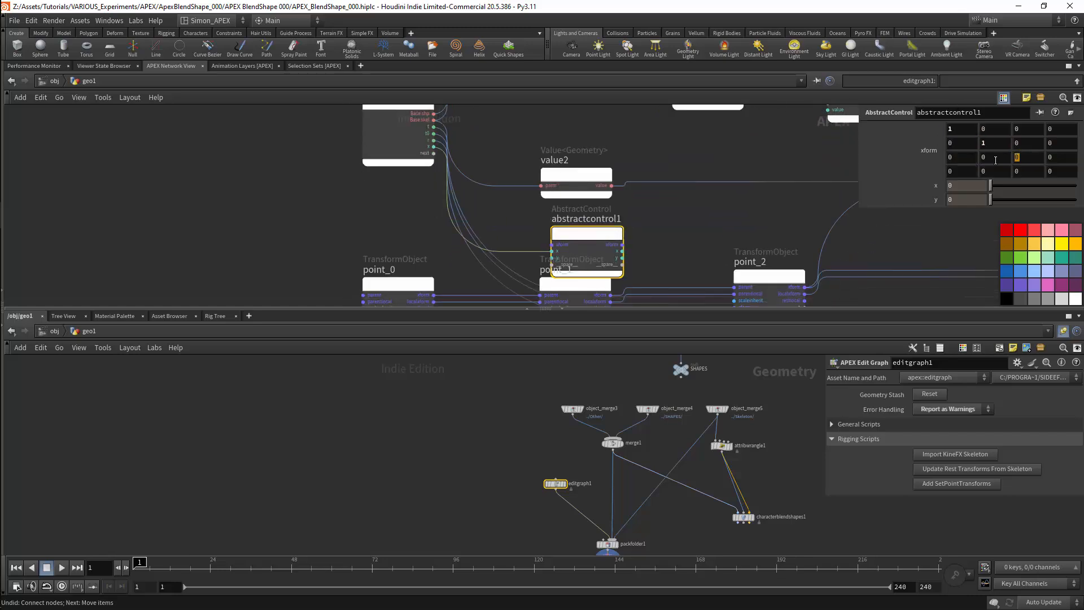
pyautogui.write('1')
pyautogui.press('Tab')
pyautogui.press('Tab')
pyautogui.press('Tab')
pyautogui.press('Tab')
pyautogui.press('Tab')
pyautogui.write('1')
pyautogui.moveTo(957, 173); pyautogui.dragTo(941, 175)
pyautogui.write('1')
pyautogui.click(744, 221)
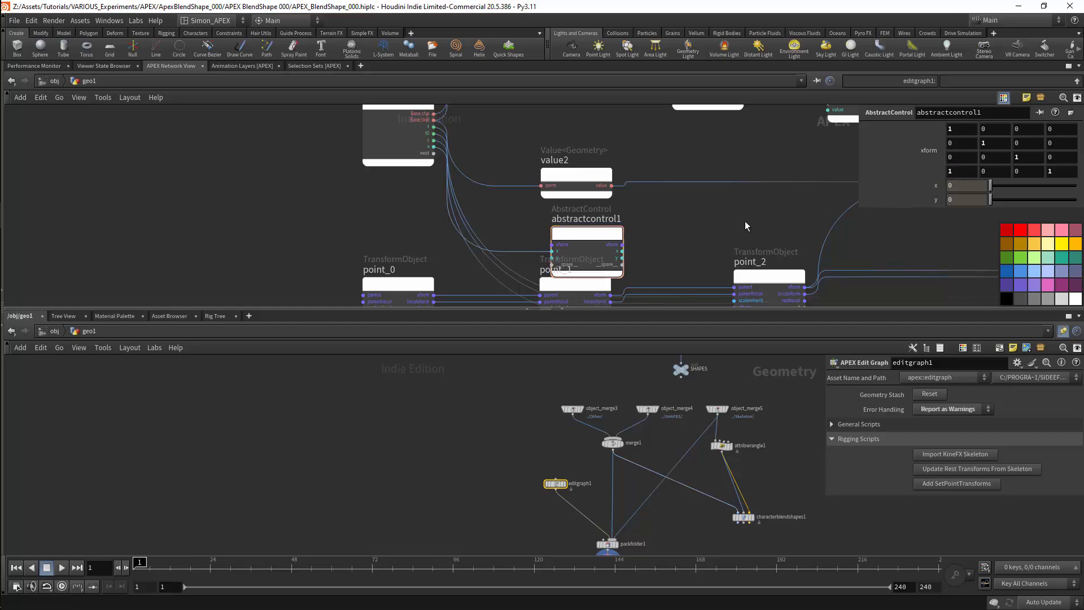
# - Enlarge the APEX network to the full window and move all the point transform nodes well below abstractcontrol1
pyautogui.moveTo(690, 220); pyautogui.dragTo(703, 252, button='middle')
pyautogui.scroll(-3, 765, 291)
pyautogui.moveTo(766, 291); pyautogui.dragTo(702, 191, button='middle')
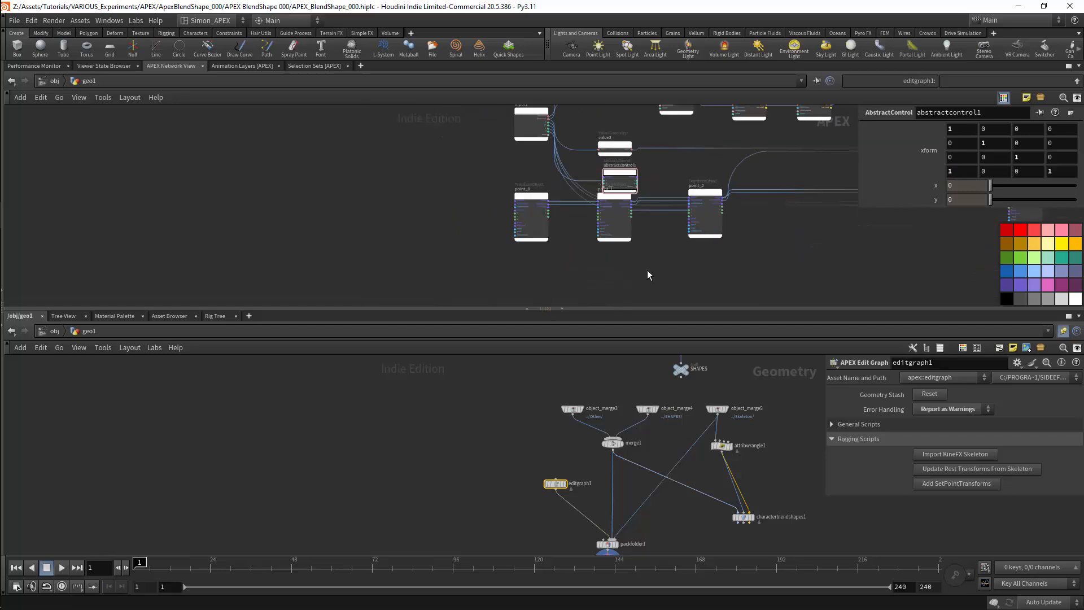
pyautogui.press('p')
pyautogui.hotkey('ctrl', 'b')
pyautogui.moveTo(1056, 325); pyautogui.dragTo(430, 371)
pyautogui.moveTo(522, 310); pyautogui.dragTo(523, 468)
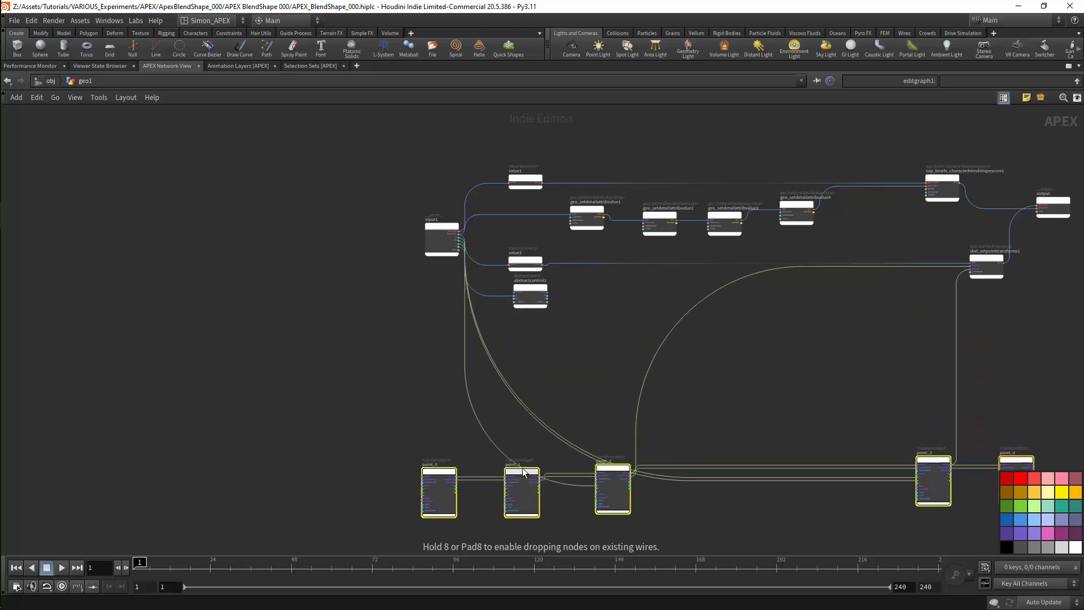
# - Duplicate abstractcontrol1 twice below it and promote each copy's x input to its own parameter on input1
pyautogui.scroll(4, 534, 282)
pyautogui.keyDown('alt'); pyautogui.moveTo(537, 299); pyautogui.dragTo(527, 377); pyautogui.keyUp('alt')
pyautogui.moveTo(390, 214); pyautogui.dragTo(493, 470)
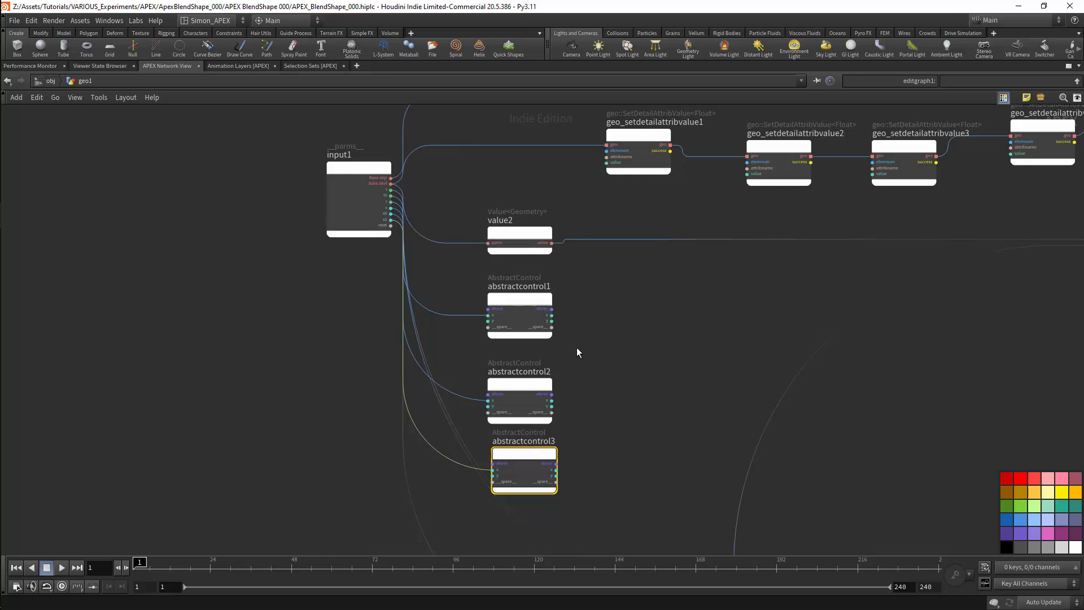
pyautogui.moveTo(590, 326); pyautogui.dragTo(560, 384, button='middle')
pyautogui.scroll(3, 575, 363)
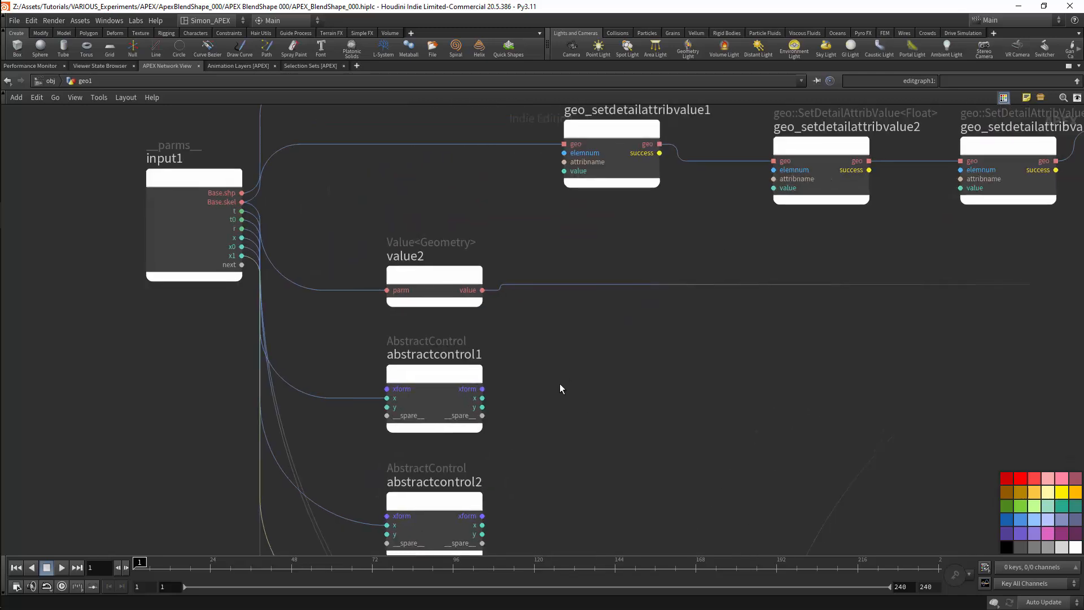
# - Wire abstractcontrol1's x and y to the value inputs of geo_setdetailattribvalue1 and 2, and abstractcontrol2's x to geo_setdetailattribvalue3's value
pyautogui.click(482, 398)
pyautogui.click(565, 171)
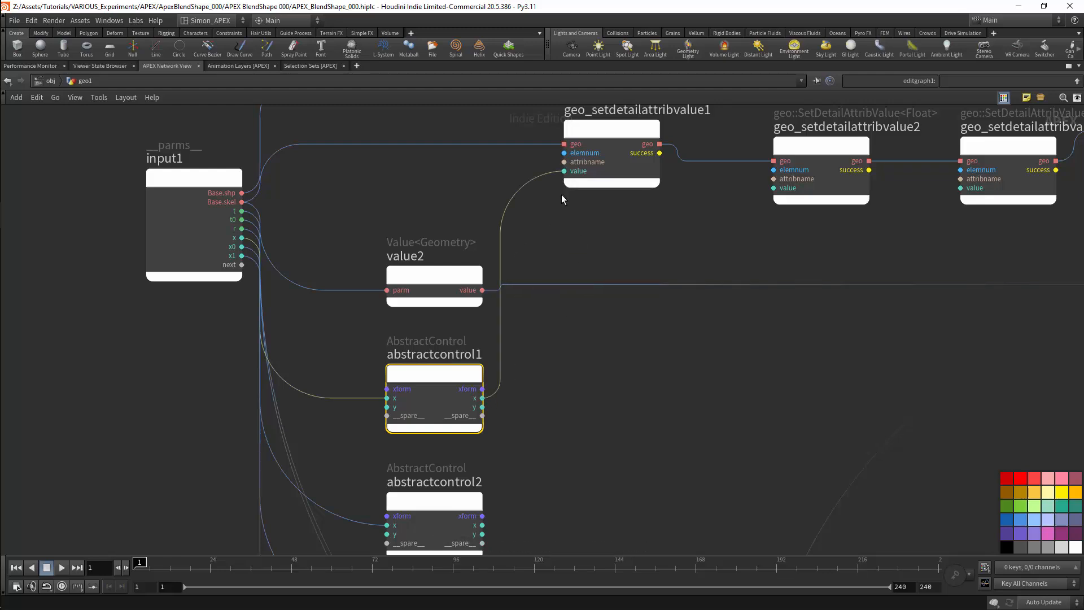
pyautogui.click(482, 407)
pyautogui.click(774, 188)
pyautogui.moveTo(655, 234); pyautogui.dragTo(612, 284, button='middle')
pyautogui.moveTo(655, 367); pyautogui.dragTo(622, 257, button='middle')
pyautogui.click(408, 464)
pyautogui.moveTo(678, 331); pyautogui.dragTo(542, 443, button='middle')
pyautogui.click(753, 238)
pyautogui.moveTo(755, 251); pyautogui.dragTo(524, 378, button='right')
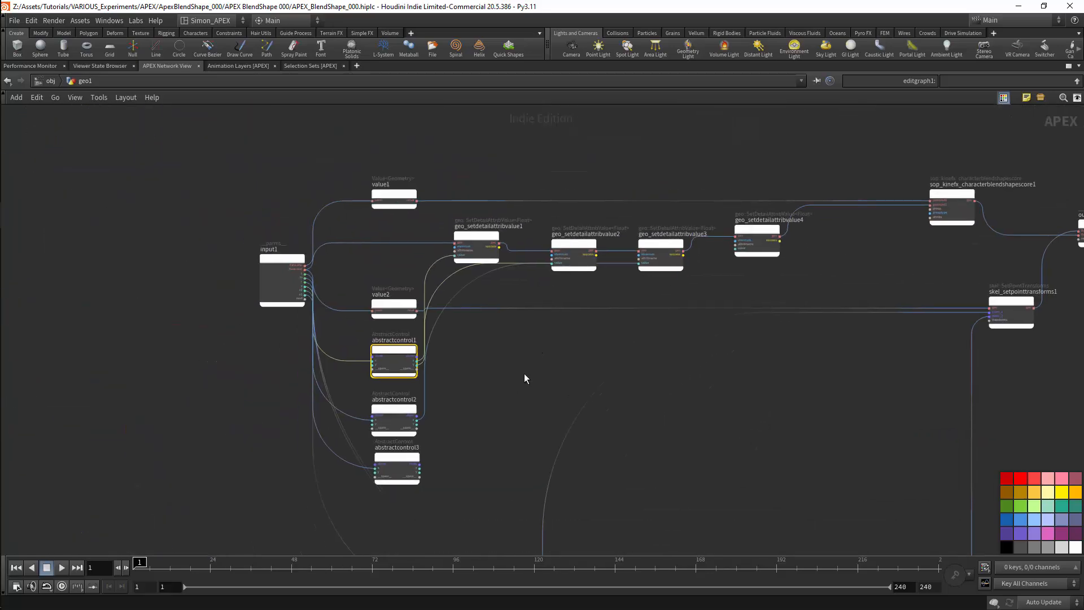
# - Set the X and Y translation in the xform matrix to 1 and .5 on abstractcontrol2, and to 1 and 1 on abstractcontrol3
pyautogui.scroll(3, 441, 452)
pyautogui.click(365, 387)
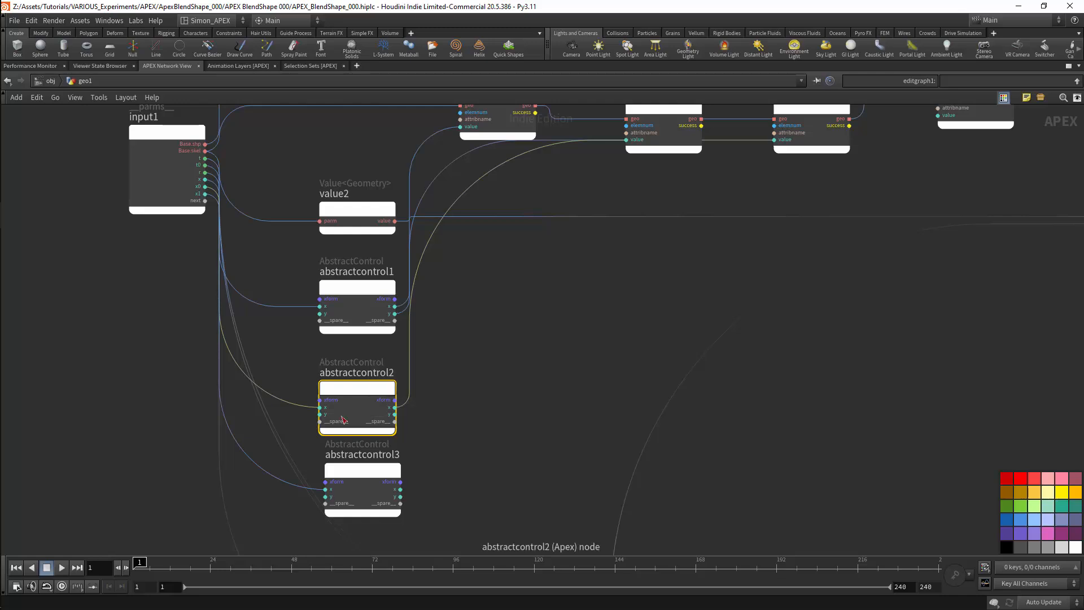
pyautogui.press('p')
pyautogui.moveTo(391, 431); pyautogui.dragTo(447, 387, button='middle')
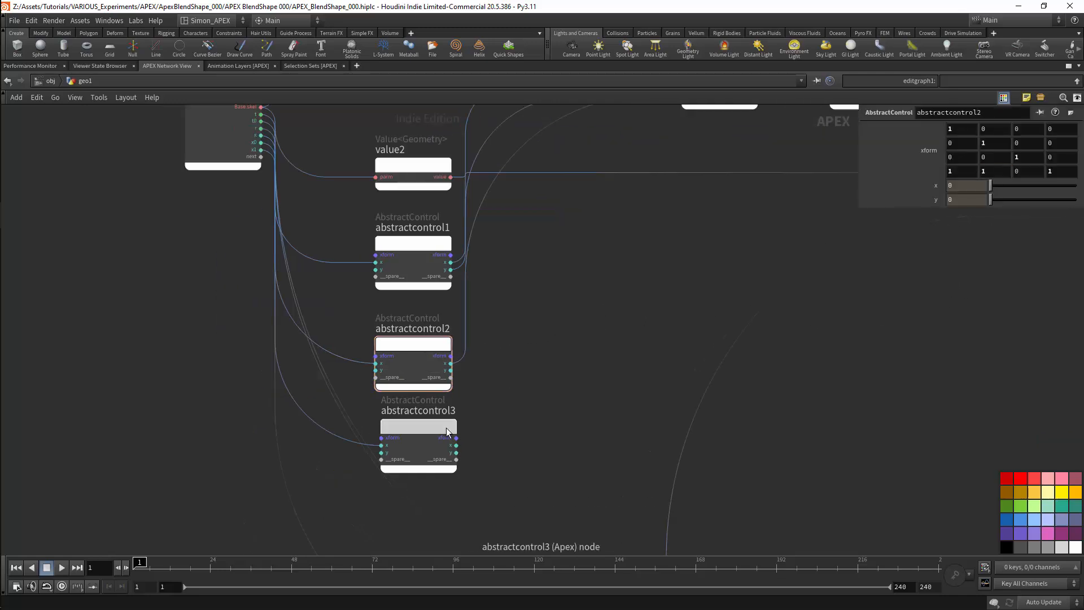
pyautogui.click(449, 429)
pyautogui.moveTo(989, 173); pyautogui.dragTo(973, 180)
pyautogui.click(421, 364)
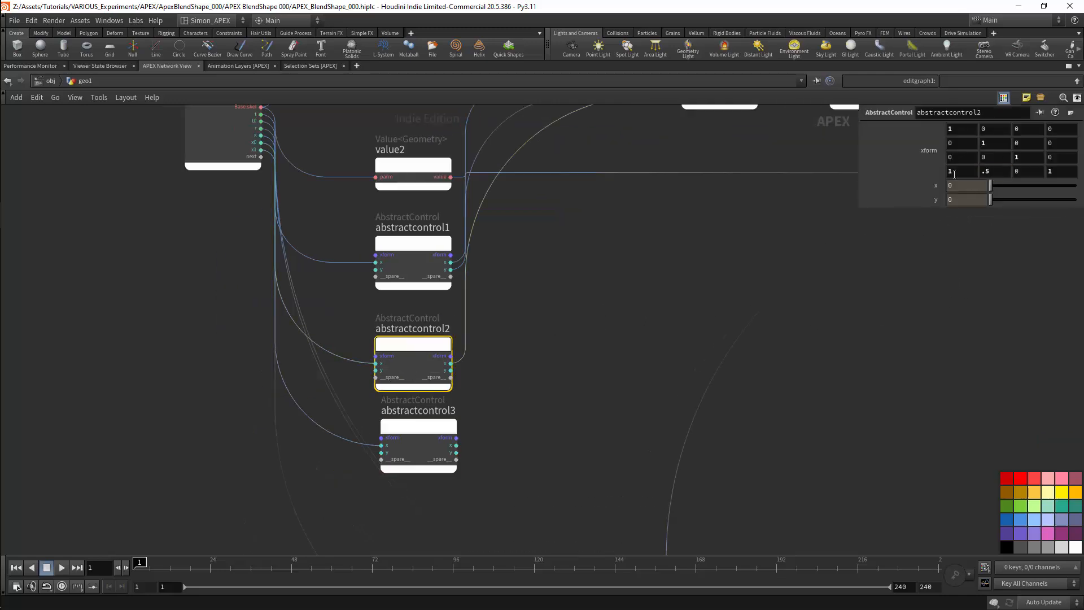
pyautogui.click(417, 449)
# - Connect abstractcontrol3's x output to geo_setdetailattribvalue4's value input, save the scene and restore the split pane layout
pyautogui.press('h')
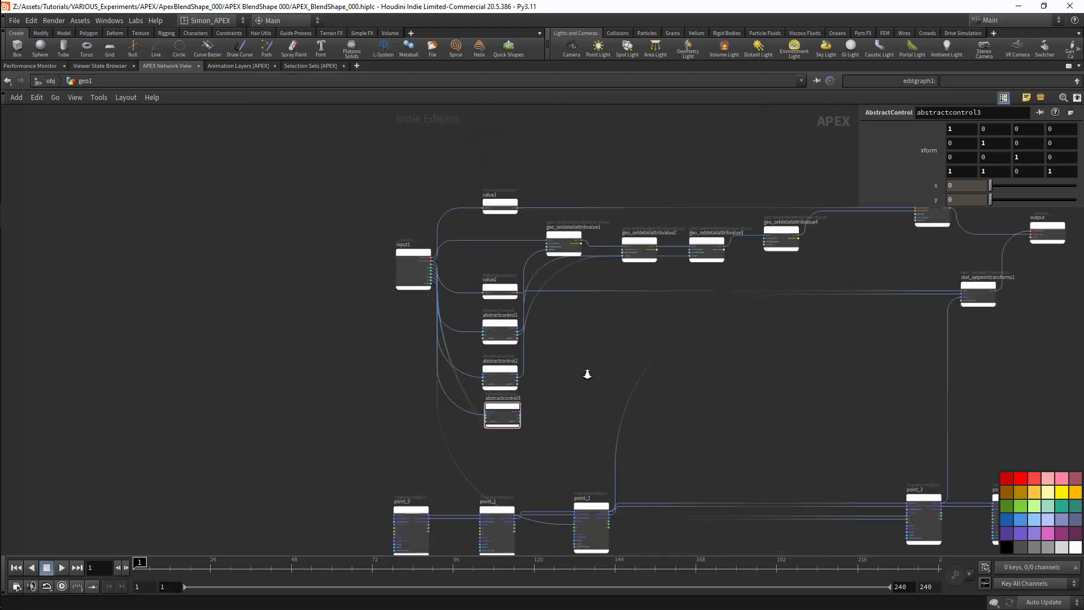
pyautogui.scroll(2, 587, 373)
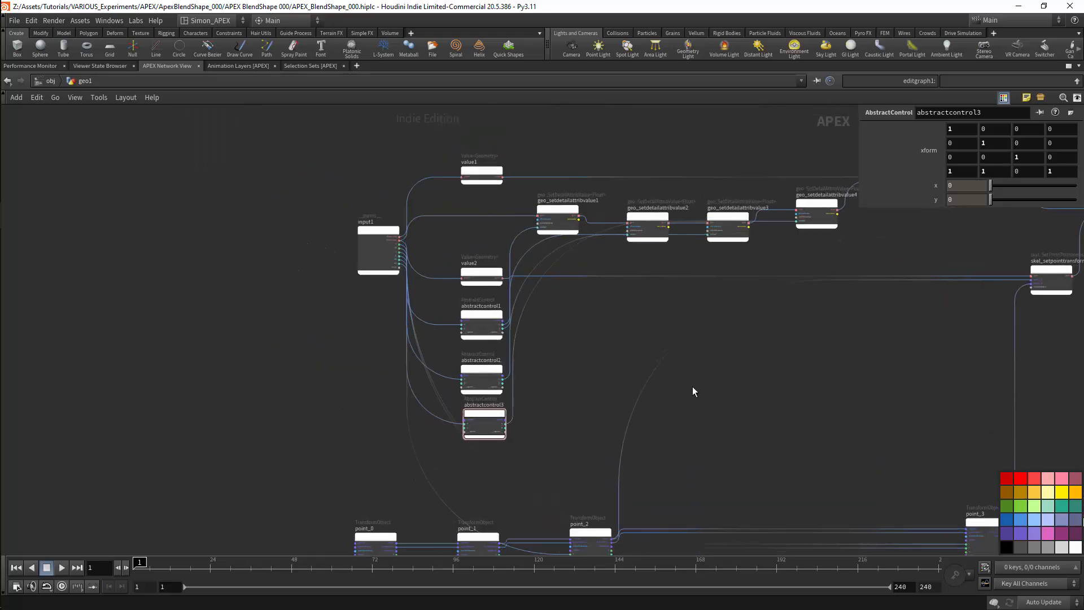
pyautogui.moveTo(693, 386); pyautogui.dragTo(621, 398, button='middle')
pyautogui.hotkey('ctrl', 's')
pyautogui.hotkey('ctrl', 'b')
# - Select sceneanimate1, view the character from the front in animate mode and try the lowest abstract control
pyautogui.moveTo(679, 543); pyautogui.dragTo(696, 456, button='middle')
pyautogui.click(625, 477)
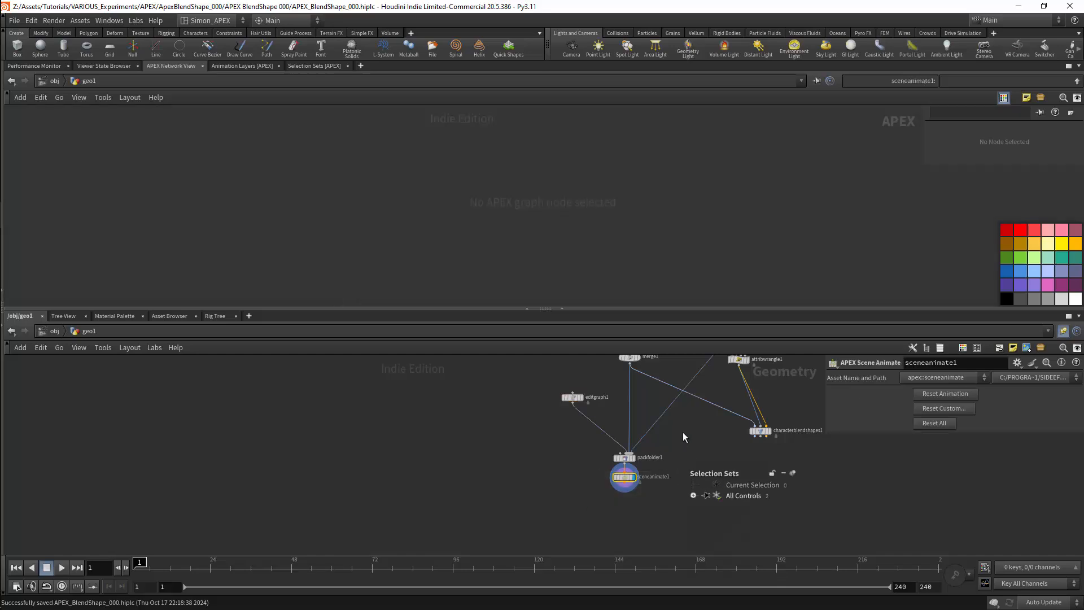
pyautogui.click(5, 297)
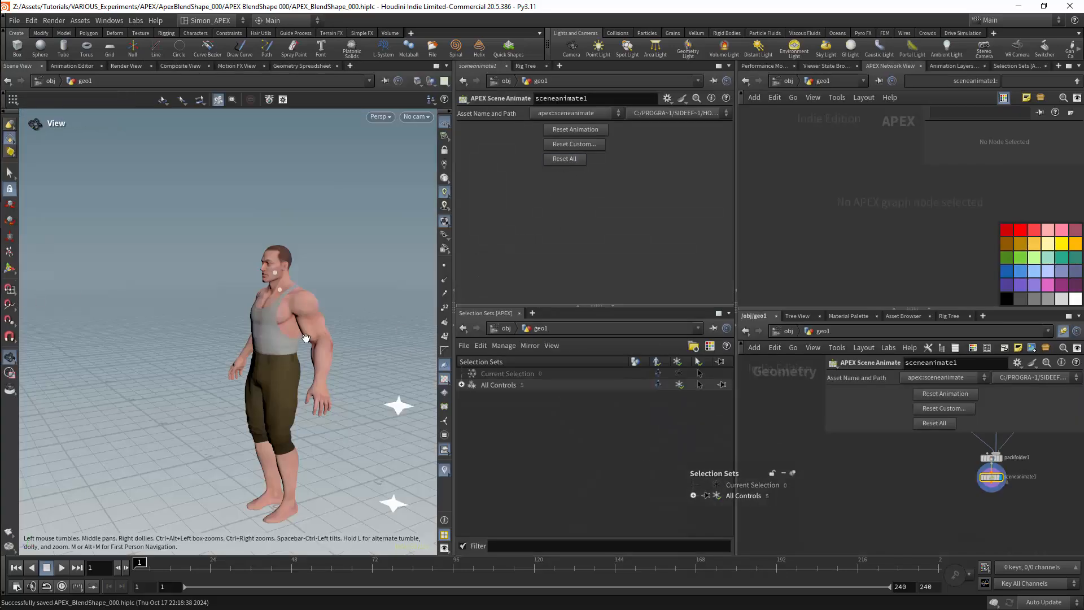
pyautogui.keyDown('alt'); pyautogui.moveTo(306, 338); pyautogui.dragTo(305, 281); pyautogui.keyUp('alt')
pyautogui.keyDown('alt'); pyautogui.moveTo(305, 281); pyautogui.dragTo(345, 290, button='right'); pyautogui.keyUp('alt')
pyautogui.keyDown('alt'); pyautogui.moveTo(344, 290); pyautogui.dragTo(346, 256, button='middle'); pyautogui.keyUp('alt')
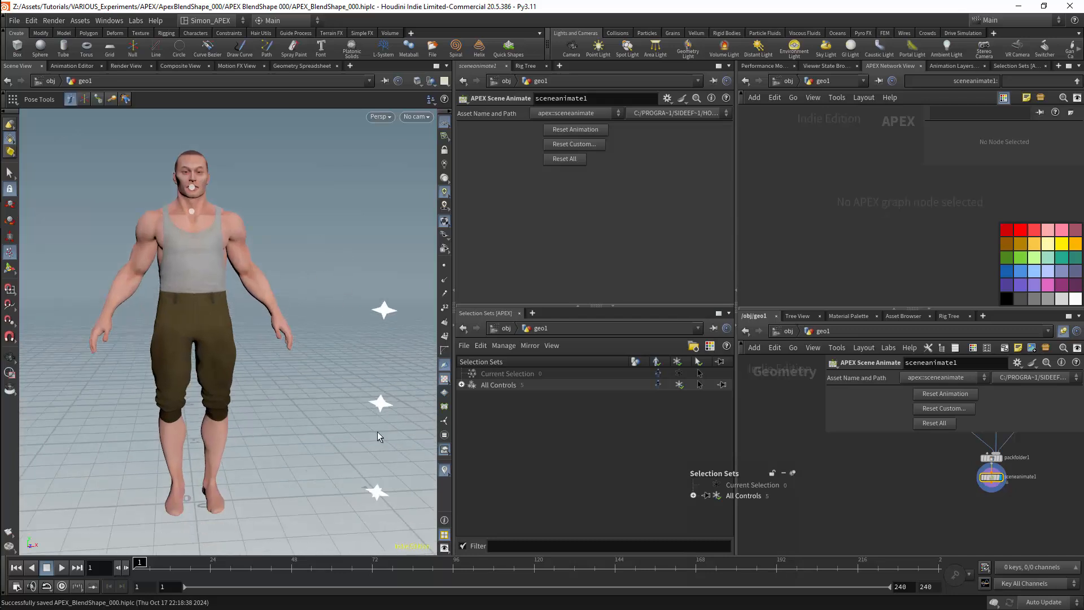
pyautogui.click(377, 491)
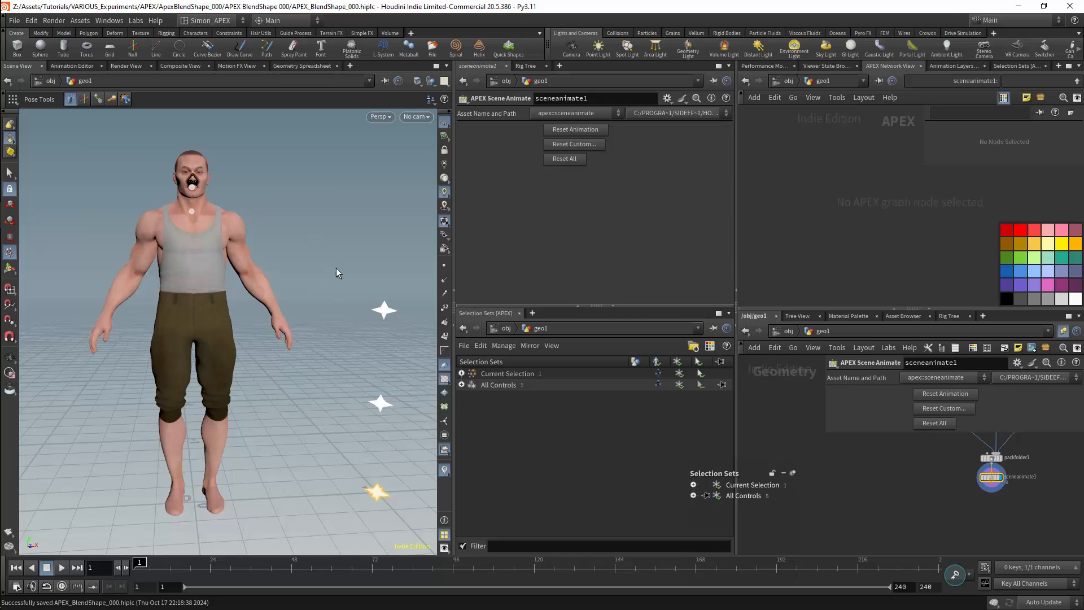
# - Expand All Controls and Base in the selection sets, highlight abstractcontrol1 and clear the current control selection
pyautogui.click(462, 385)
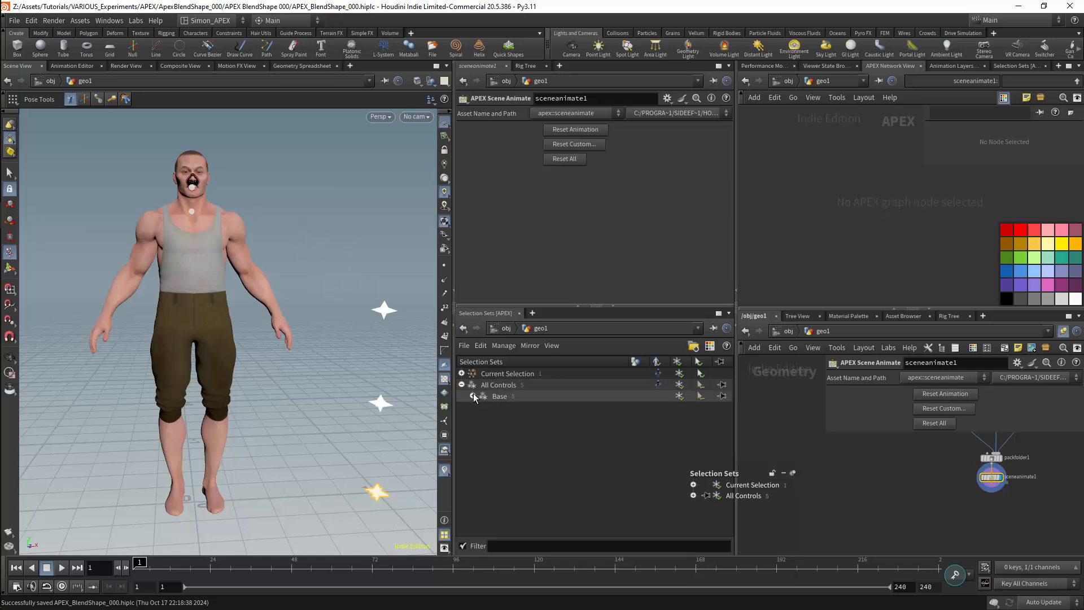
pyautogui.click(473, 396)
pyautogui.click(531, 432)
pyautogui.press('Escape')
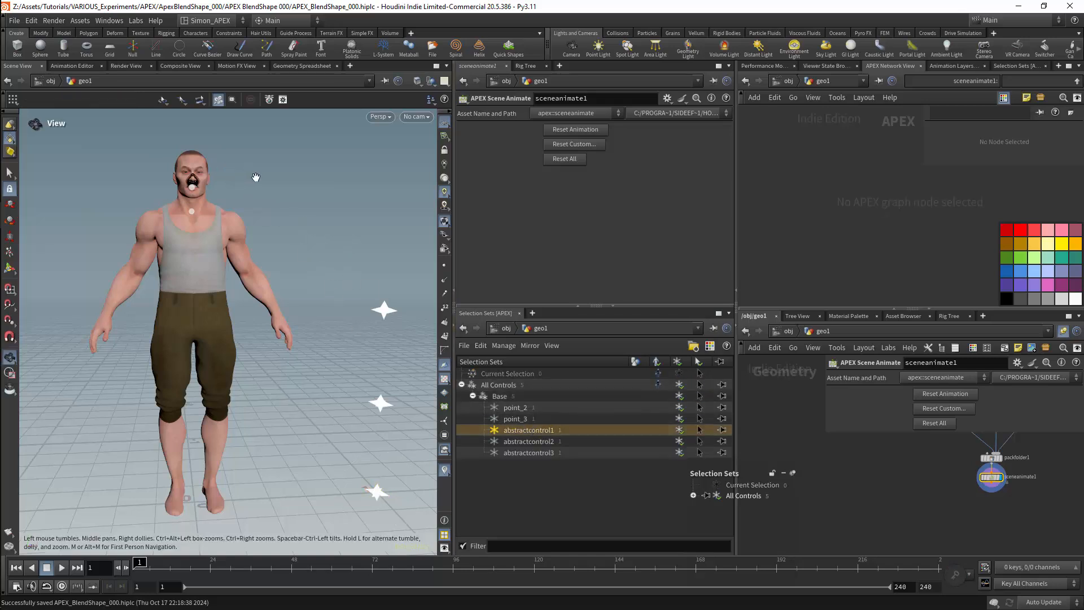
# - Select the abstractcontrol1 control beside the character and try moving it sideways
pyautogui.moveTo(258, 173); pyautogui.dragTo(287, 249, button='middle')
pyautogui.moveTo(287, 248); pyautogui.dragTo(247, 240, button='right')
pyautogui.moveTo(254, 228); pyautogui.dragTo(264, 185, button='middle')
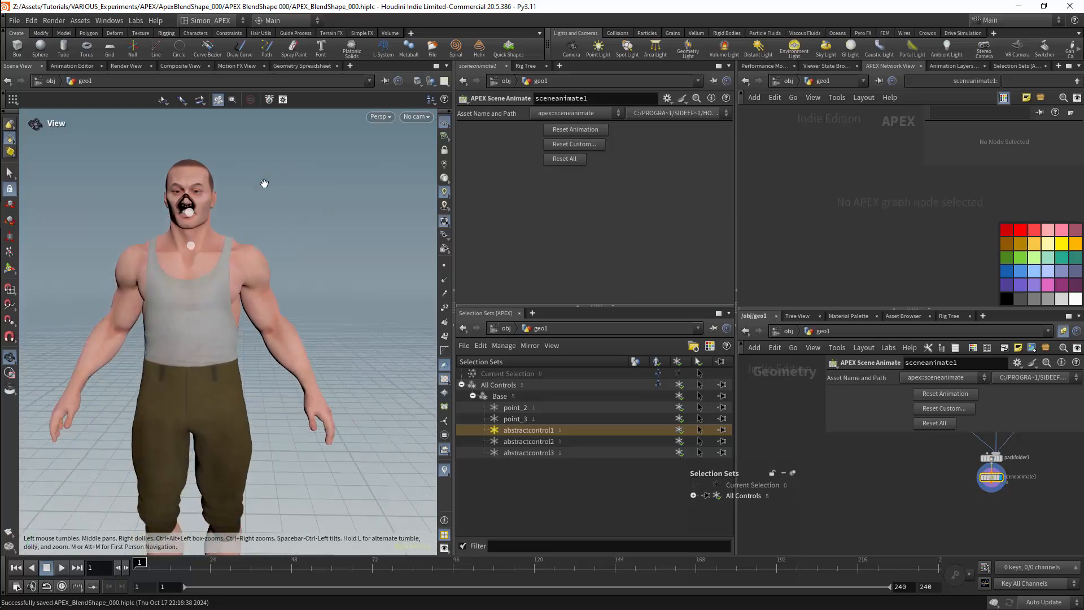
pyautogui.moveTo(264, 184); pyautogui.dragTo(309, 293, button='right')
pyautogui.moveTo(309, 294); pyautogui.dragTo(265, 306, button='middle')
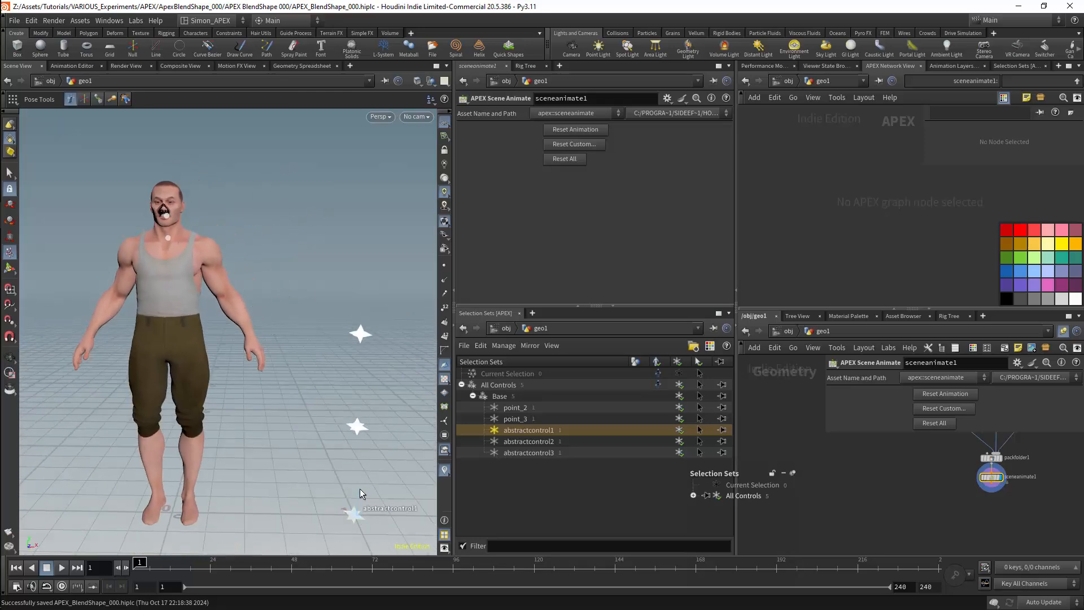
pyautogui.click(411, 508)
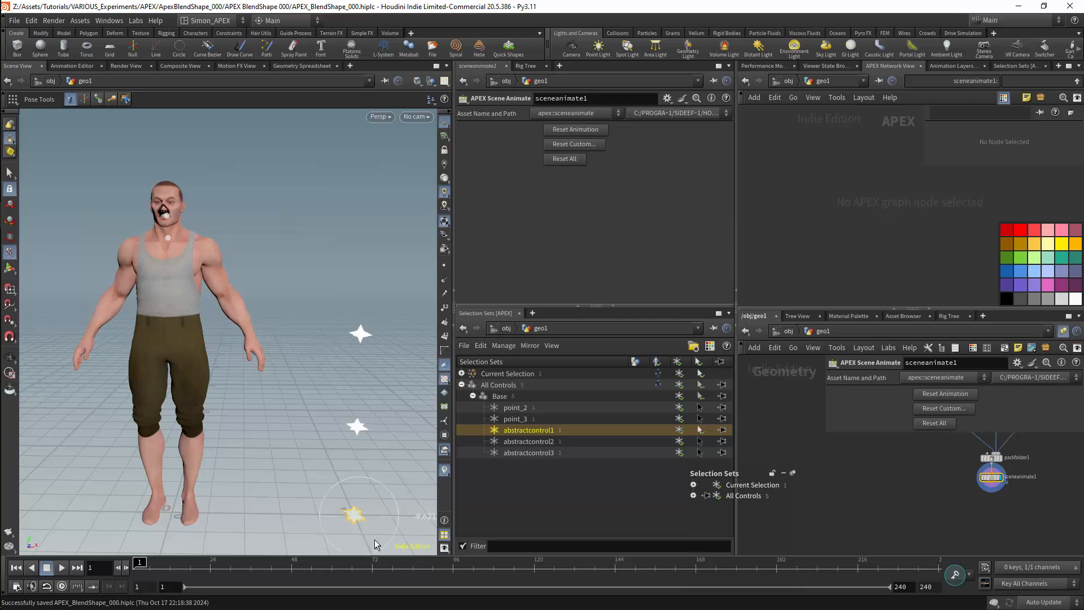
pyautogui.moveTo(350, 505); pyautogui.dragTo(394, 507)
# - Set abstractcontrol1's x value to 0 and move its floating parameter display away from the character's face
pyautogui.moveTo(263, 252); pyautogui.dragTo(310, 320, button='middle')
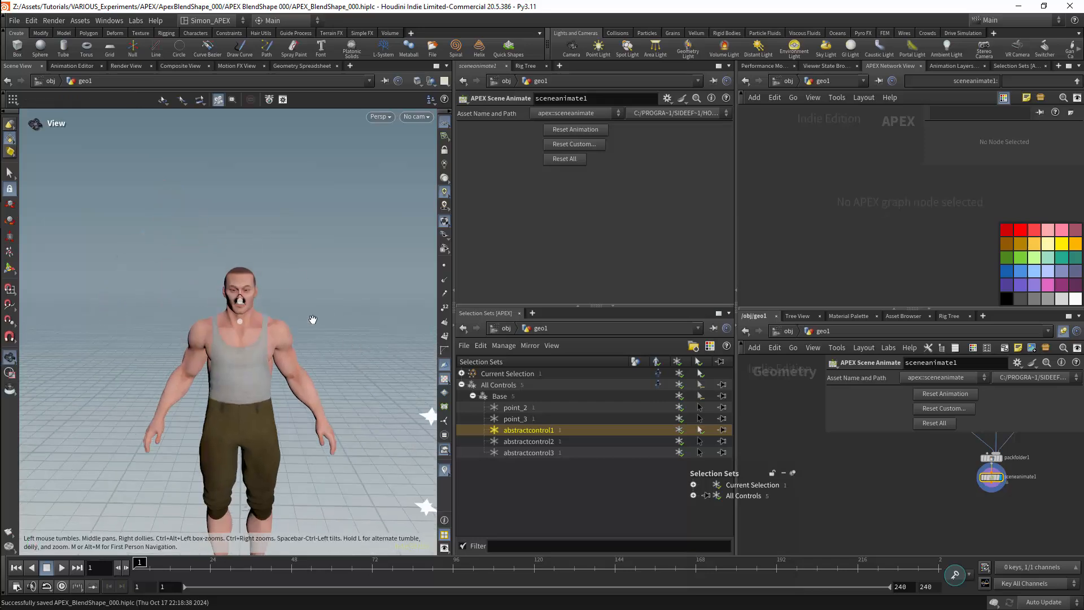
pyautogui.moveTo(310, 320); pyautogui.dragTo(300, 264, button='right')
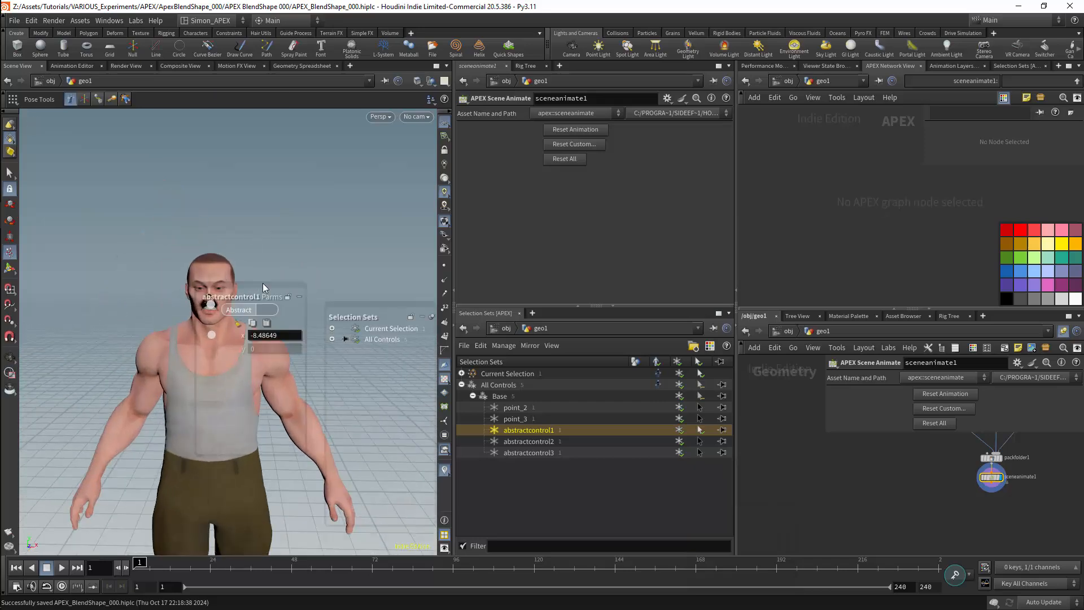
pyautogui.click(276, 339)
pyautogui.write('0')
pyautogui.press('Return')
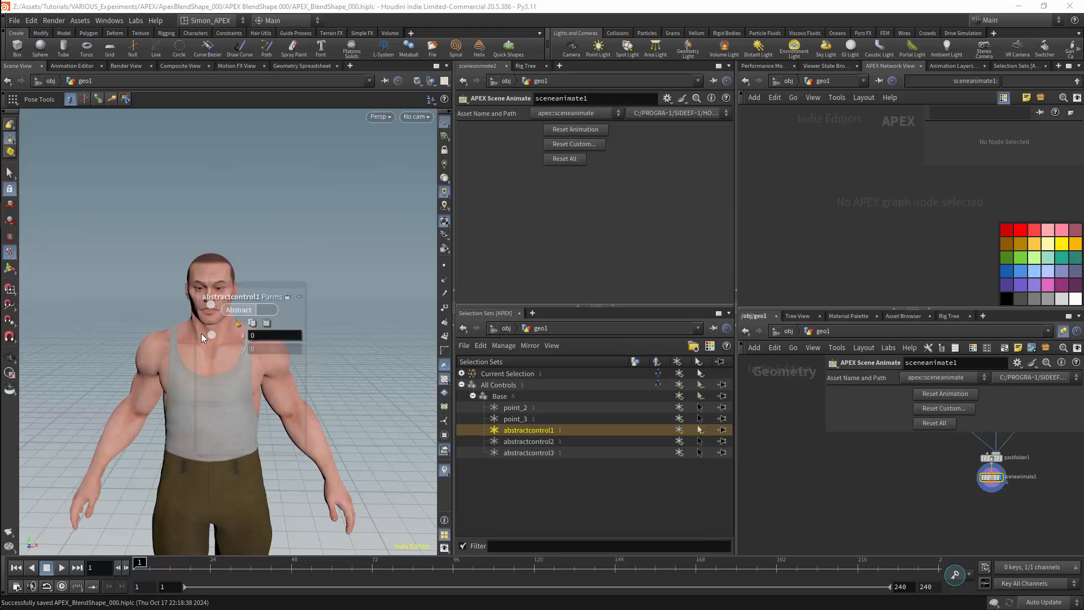
pyautogui.moveTo(274, 289); pyautogui.dragTo(146, 348)
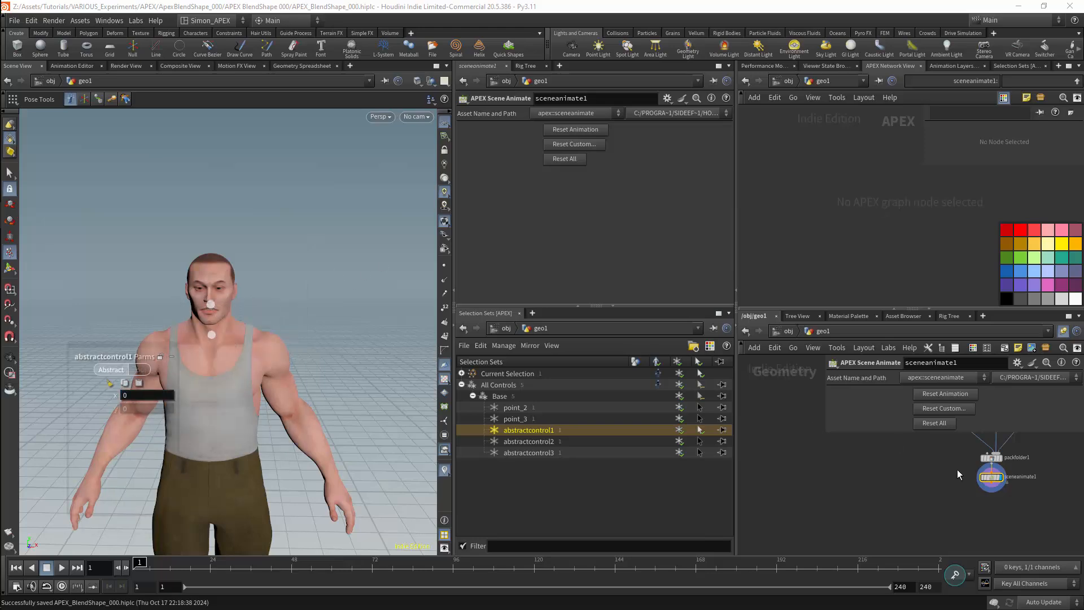
# - In editgraph1, connect abstractcontrol1's y input to a new parameter on input1, using an enlarged graph view, and restore the pane layout
pyautogui.moveTo(933, 435); pyautogui.dragTo(875, 505, button='middle')
pyautogui.click(882, 477)
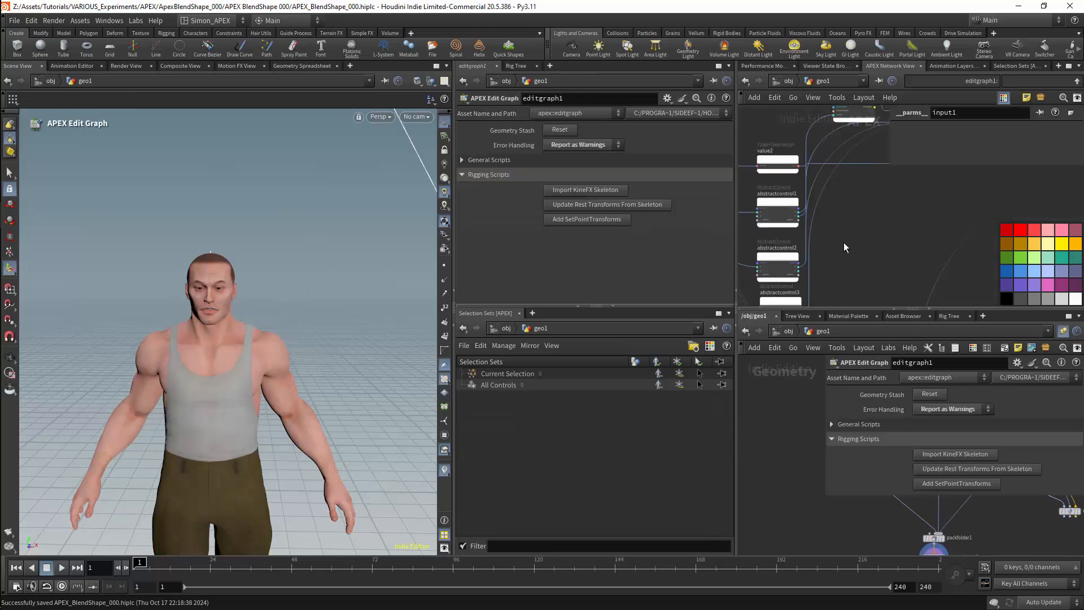
pyautogui.hotkey('ctrl', 'b')
pyautogui.scroll(5, 758, 295)
pyautogui.moveTo(805, 358); pyautogui.dragTo(868, 362, button='middle')
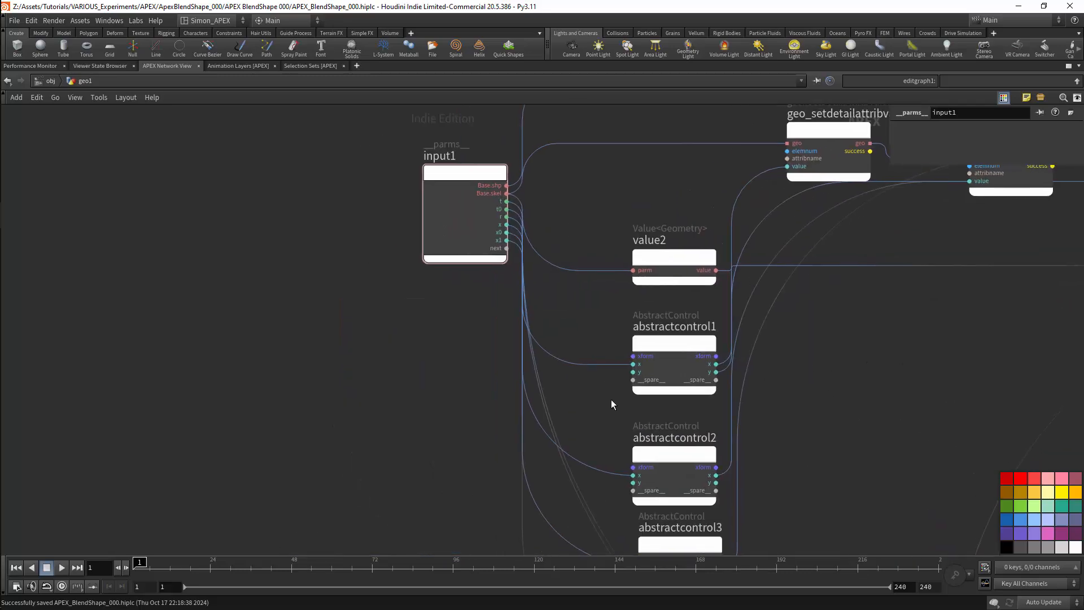
pyautogui.click(633, 371)
pyautogui.click(506, 248)
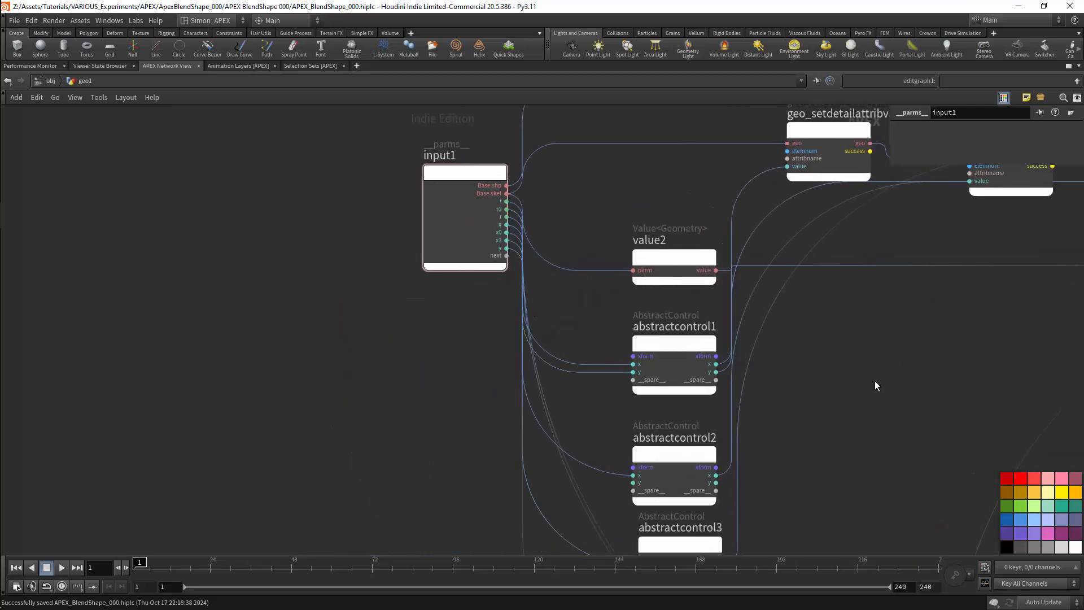
pyautogui.hotkey('ctrl', 'b')
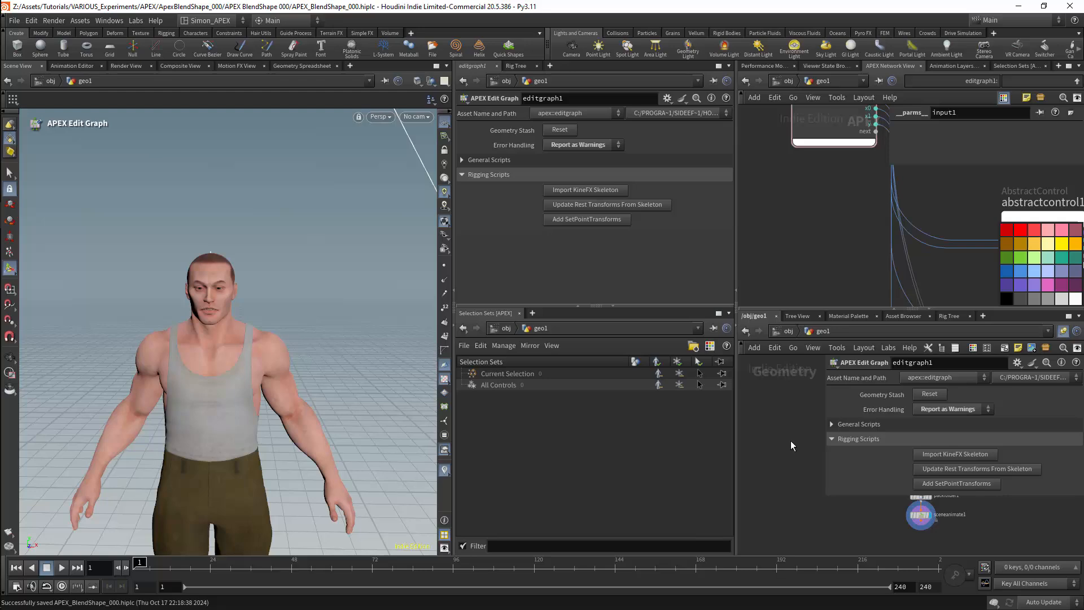
# - Hide the network's parameter overlay, select sceneanimate1 and frame the character together with the three abstract controls
pyautogui.press('p')
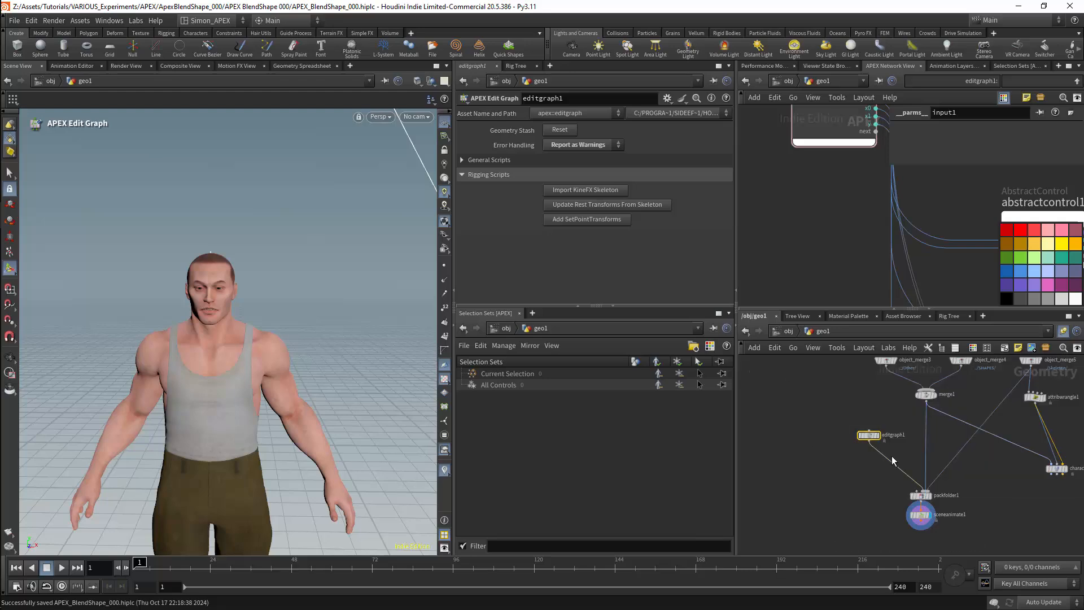
pyautogui.moveTo(845, 503); pyautogui.dragTo(934, 524)
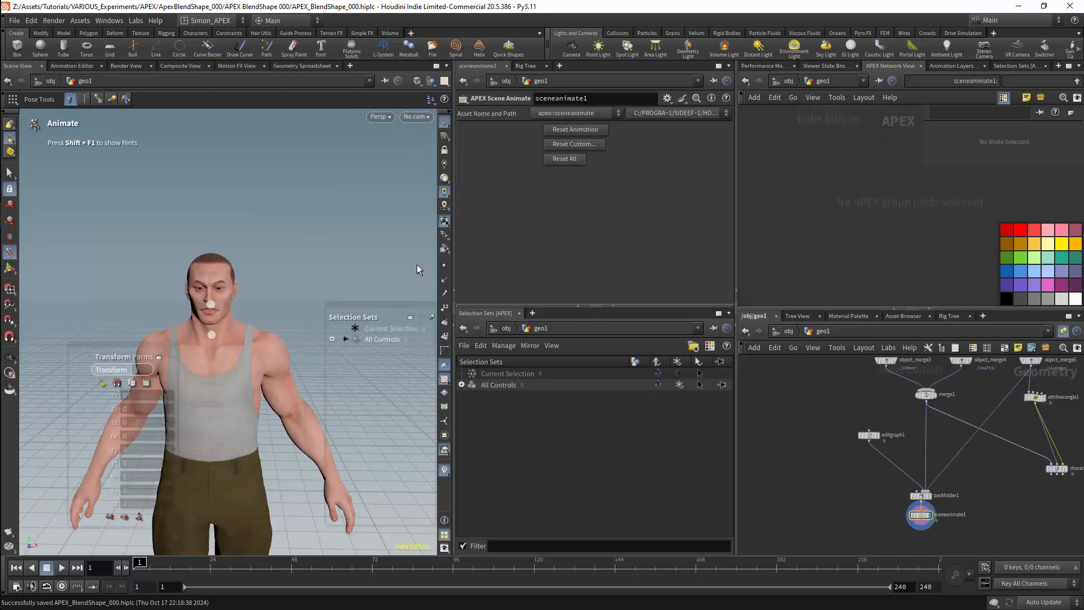
pyautogui.keyDown('alt'); pyautogui.moveTo(289, 207); pyautogui.dragTo(325, 254, button='right'); pyautogui.keyUp('alt')
pyautogui.keyDown('alt'); pyautogui.moveTo(325, 254); pyautogui.dragTo(218, 224, button='middle'); pyautogui.keyUp('alt')
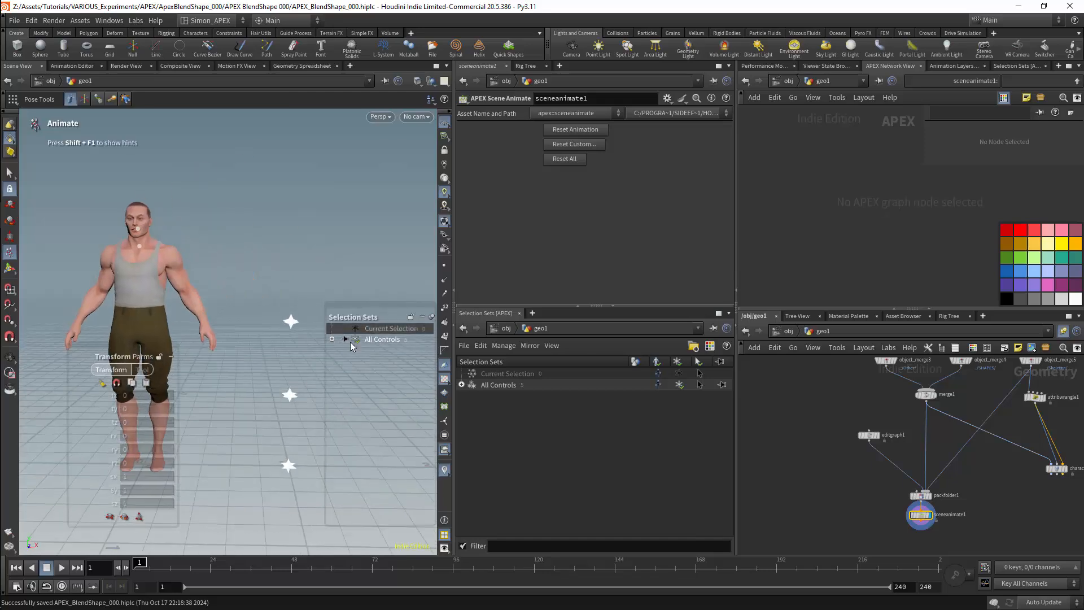
# - Select abstractcontrol3 and set its x value to 1 to test its blend shape on the face
pyautogui.click(289, 463)
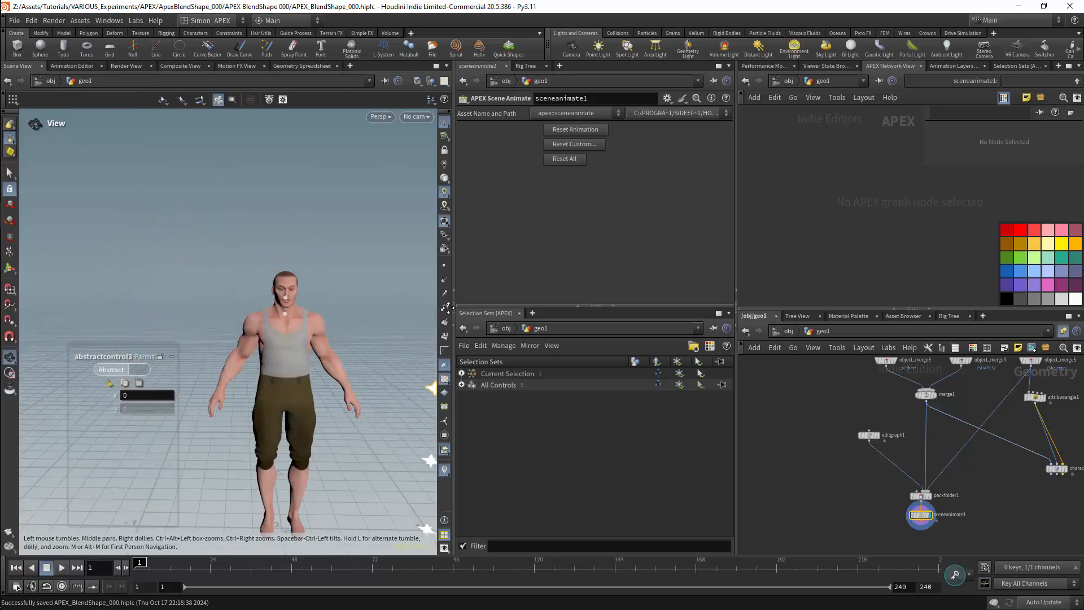
pyautogui.keyDown('alt'); pyautogui.moveTo(327, 259); pyautogui.dragTo(384, 296, button='right'); pyautogui.keyUp('alt')
pyautogui.moveTo(136, 395); pyautogui.dragTo(177, 398, button='middle')
pyautogui.scroll(5, 347, 271)
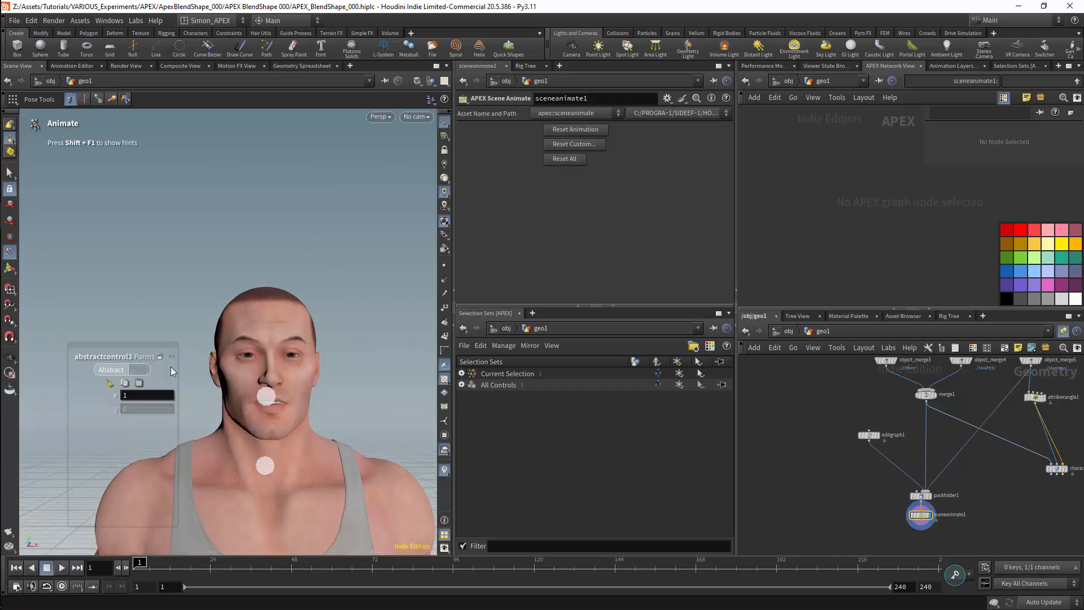
# - Expand All Controls and Base in the selection sets, select abstractcontrol1 and set its x to 0.2 and y to 0.6
pyautogui.click(462, 385)
pyautogui.click(472, 395)
pyautogui.click(480, 407)
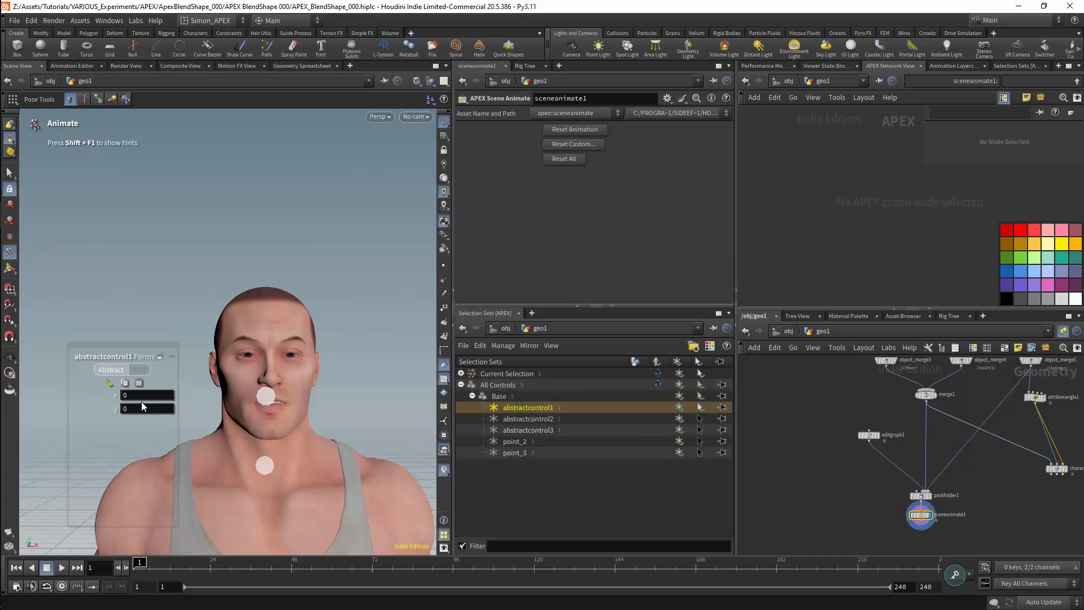
pyautogui.moveTo(141, 396); pyautogui.dragTo(204, 410, button='middle')
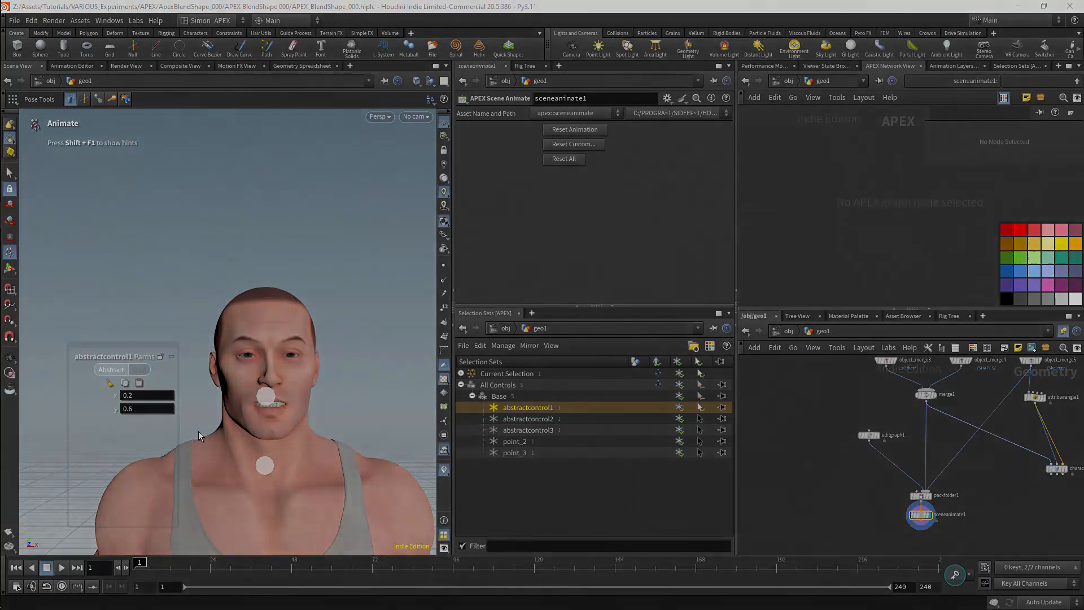